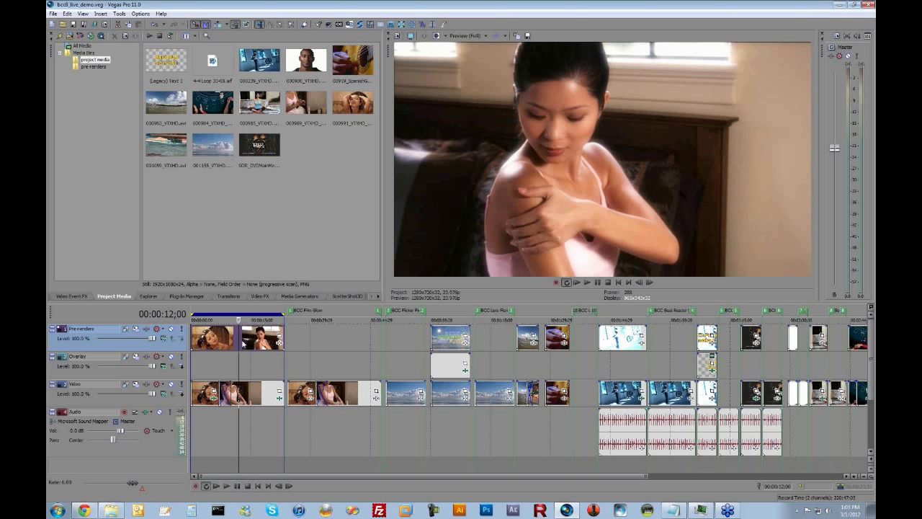
Step: Play the pre-rendered glow clip at the start of the Pre-renders track
{"action": "double_click", "coordinate": [243, 344]}
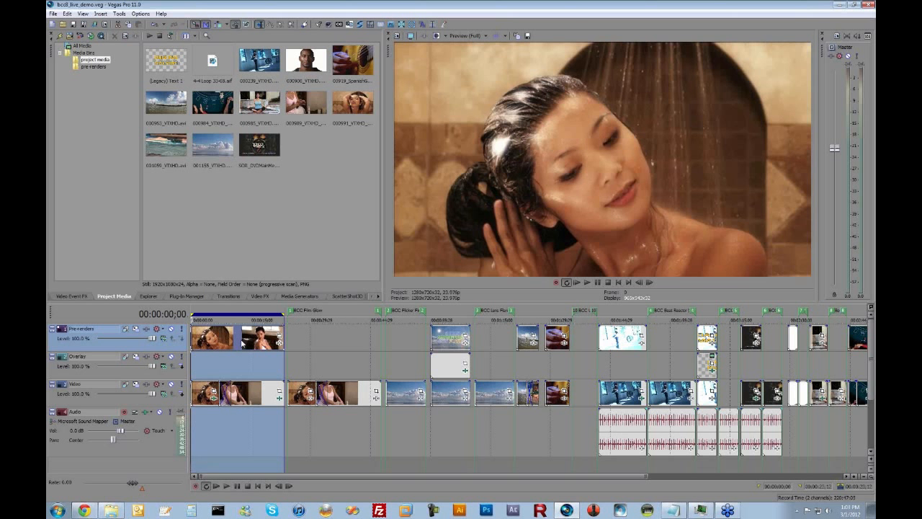
{"action": "key", "text": "space"}
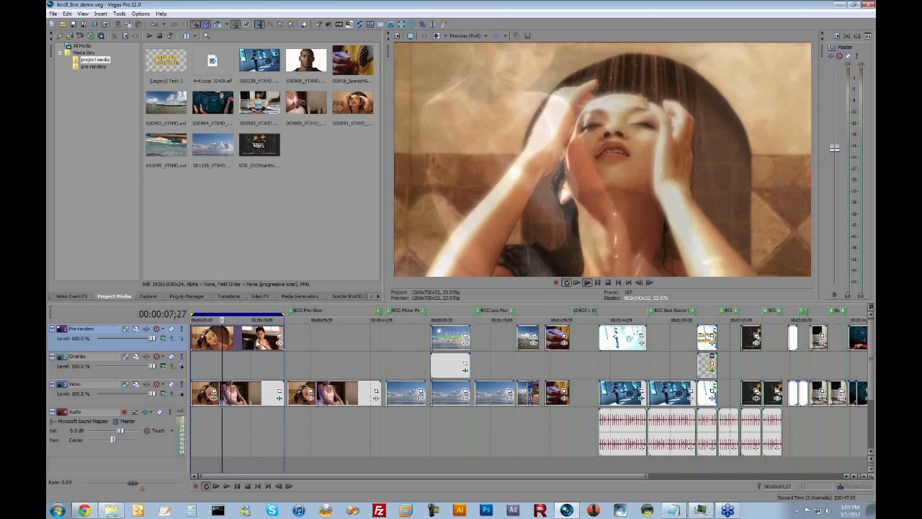
{"action": "key", "text": "space"}
Step: Compare the unprocessed shoulder shot at about 37 seconds with its pre-rendered glow version
{"action": "left_click", "coordinate": [339, 352]}
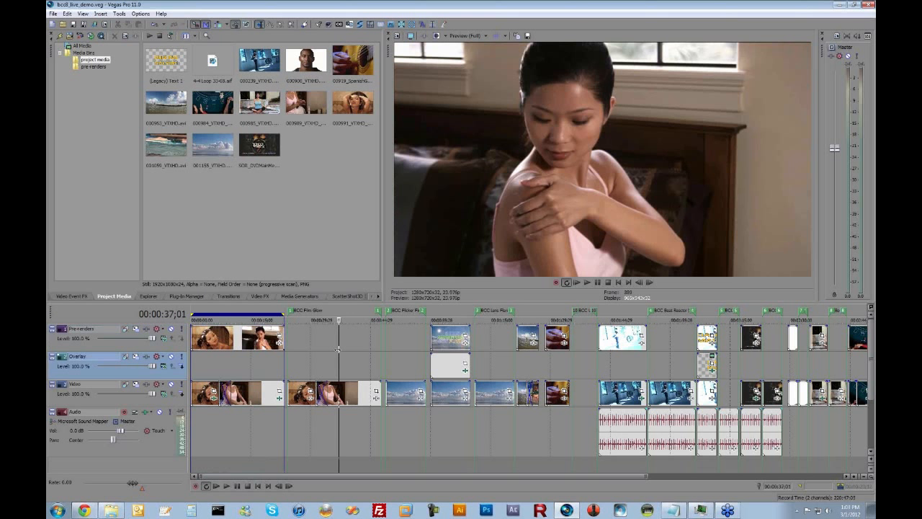
{"action": "key", "text": "space"}
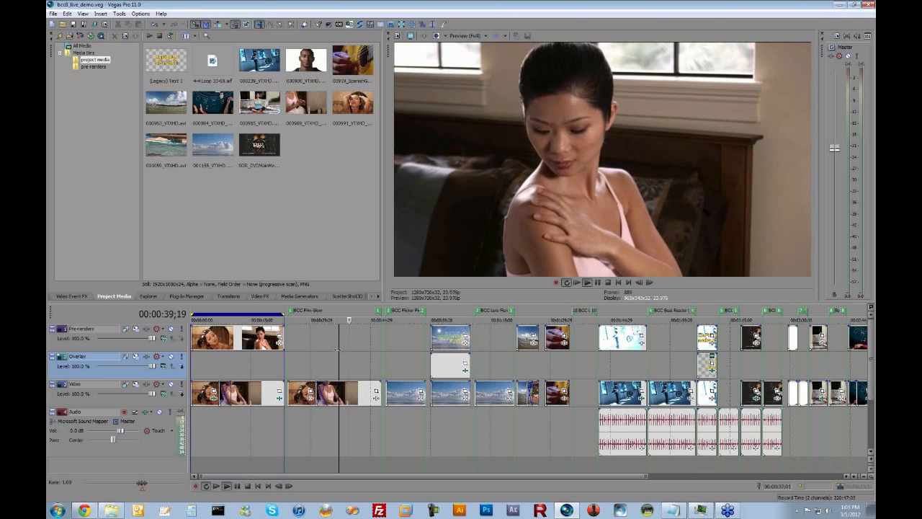
{"action": "key", "text": "Return"}
{"action": "left_click", "coordinate": [263, 343]}
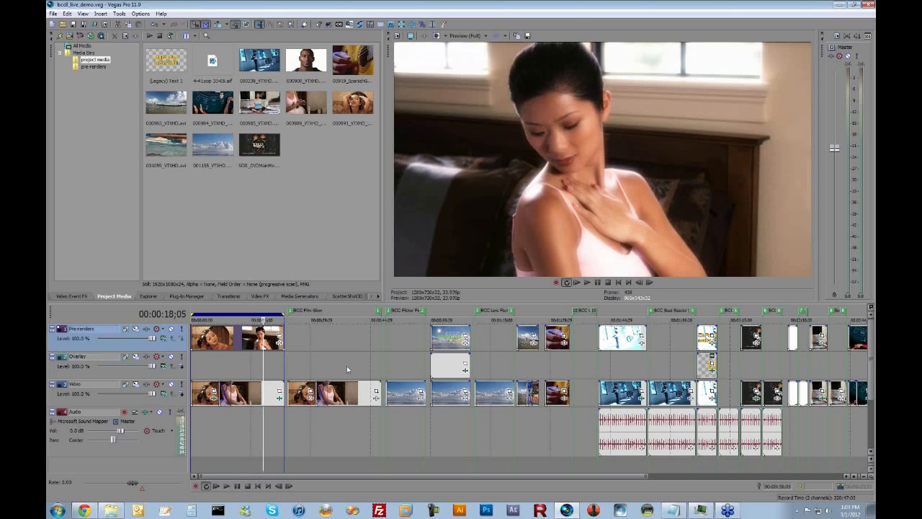
{"action": "left_click", "coordinate": [338, 342]}
{"action": "key", "text": "space"}
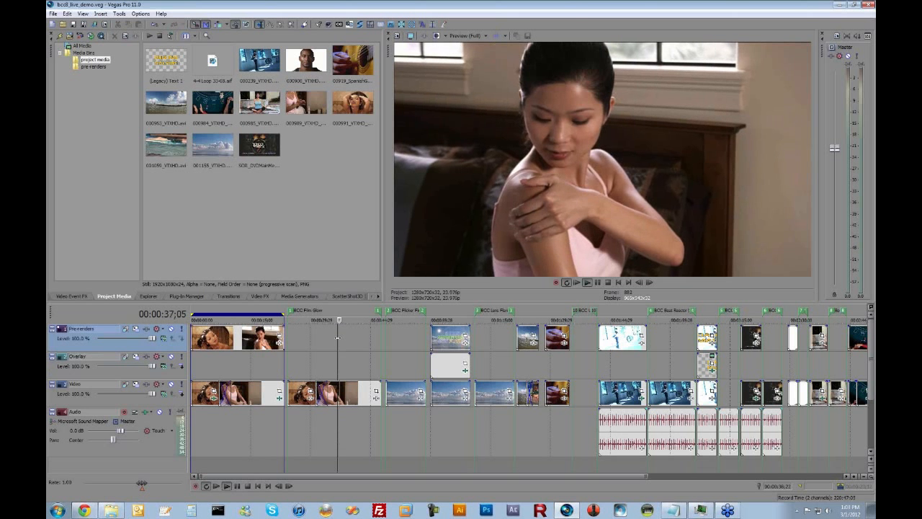
{"action": "key", "text": "space"}
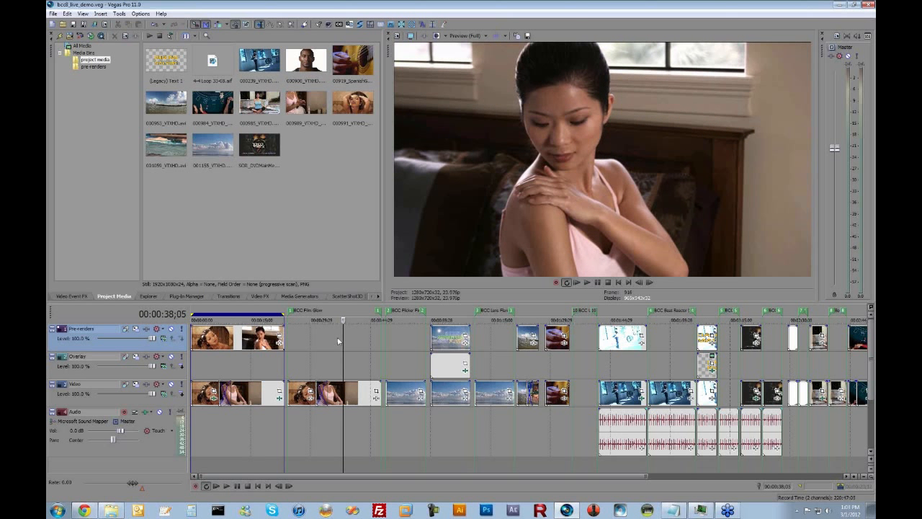
Step: Apply BCC Film Glow from the BCC Film Style group to the unprocessed shoulder clip and set its Glow Threshold to 36.84
{"action": "left_click", "coordinate": [188, 297]}
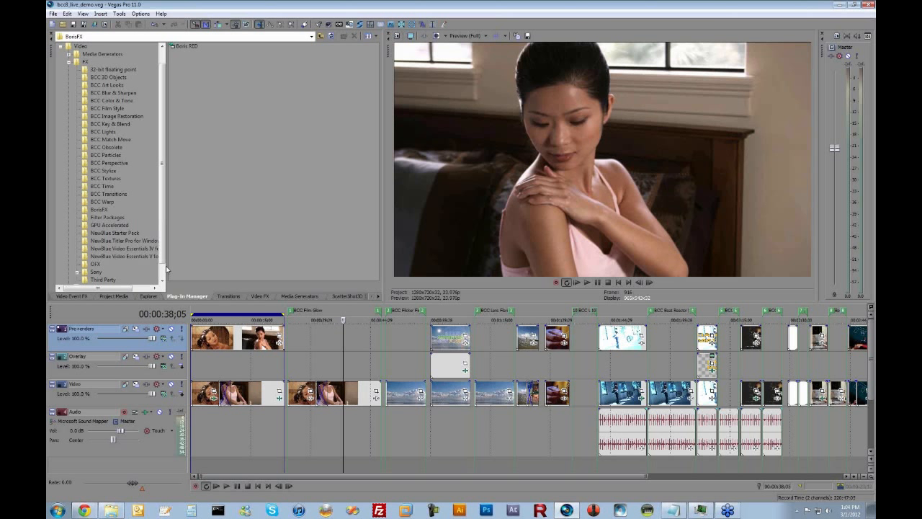
{"action": "left_click", "coordinate": [83, 13]}
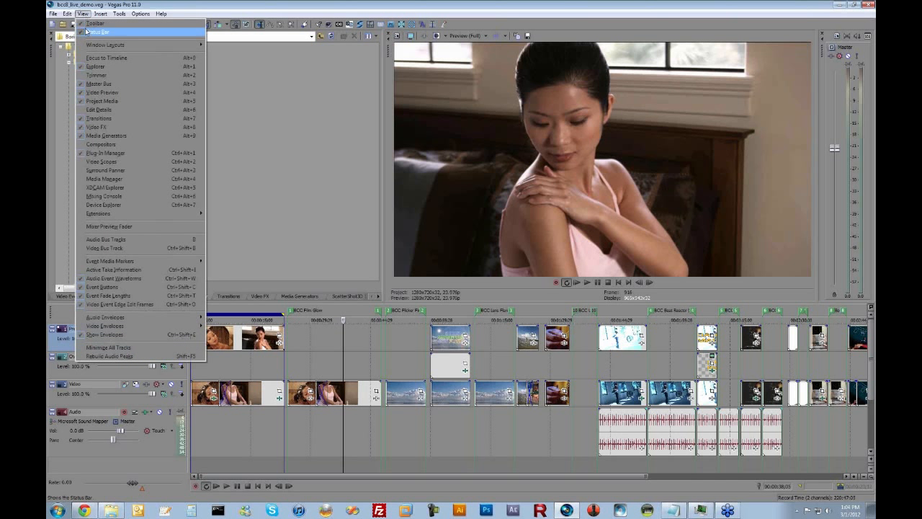
{"action": "left_click", "coordinate": [136, 153]}
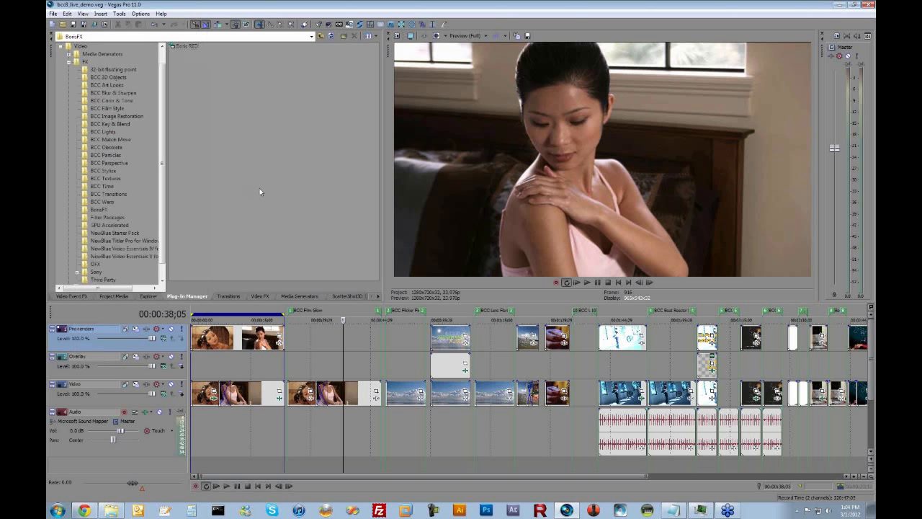
{"action": "left_click", "coordinate": [101, 109]}
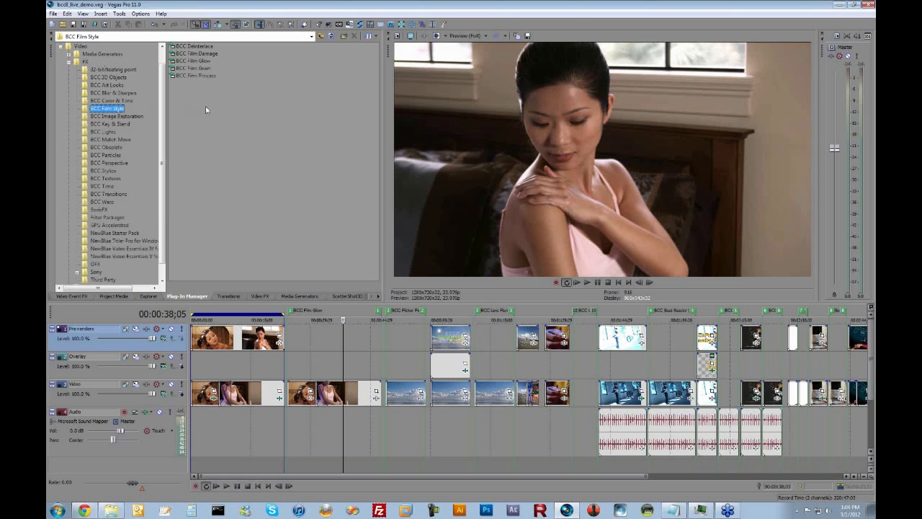
{"action": "left_click_drag", "start_coordinate": [203, 64], "coordinate": [355, 391]}
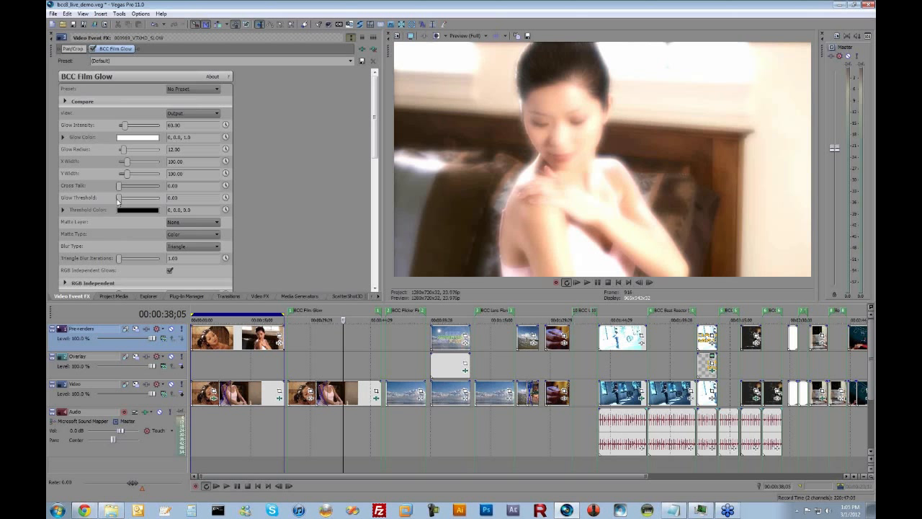
{"action": "left_click_drag", "start_coordinate": [119, 202], "coordinate": [134, 198]}
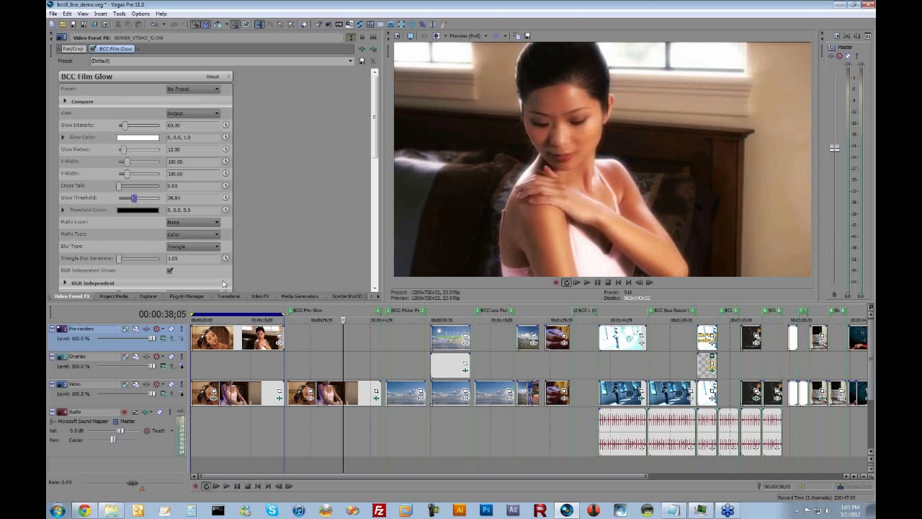
Step: Play the shoulder clip with the Film Glow effect, starting at about 36 seconds
{"action": "left_click", "coordinate": [337, 391]}
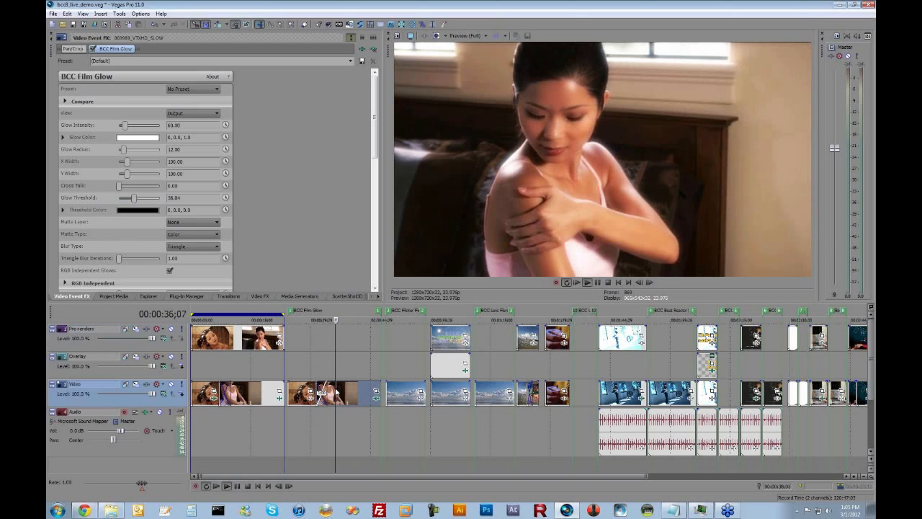
{"action": "left_click", "coordinate": [337, 392]}
{"action": "key", "text": "space"}
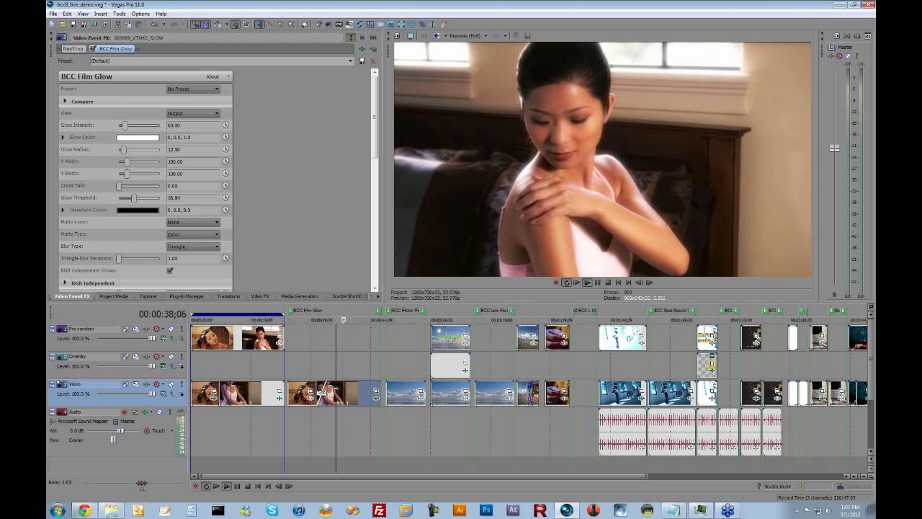
{"action": "key", "text": "Return"}
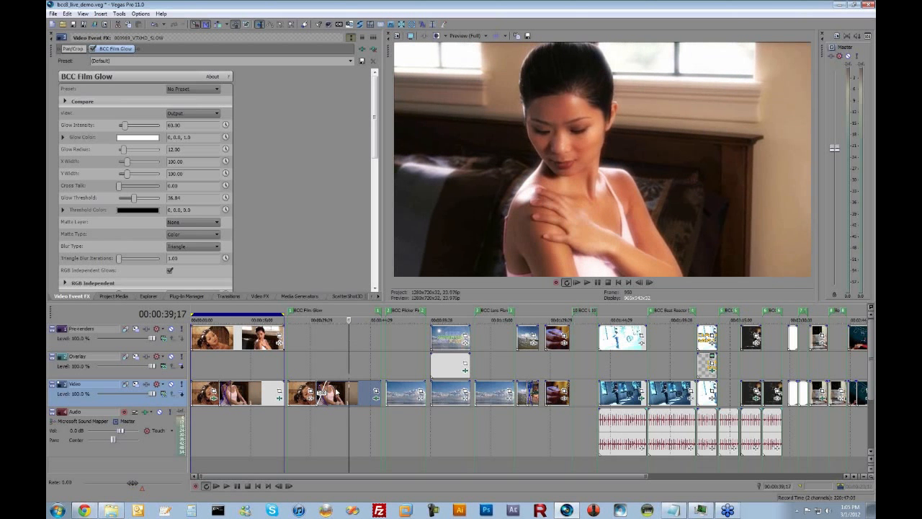
Step: Try a higher Glow Intensity and a Glow Radius of 24.21, restoring the radius to 12
{"action": "left_click_drag", "start_coordinate": [126, 125], "coordinate": [134, 126]}
{"action": "double_click", "coordinate": [134, 126]}
{"action": "left_click_drag", "start_coordinate": [125, 149], "coordinate": [130, 151]}
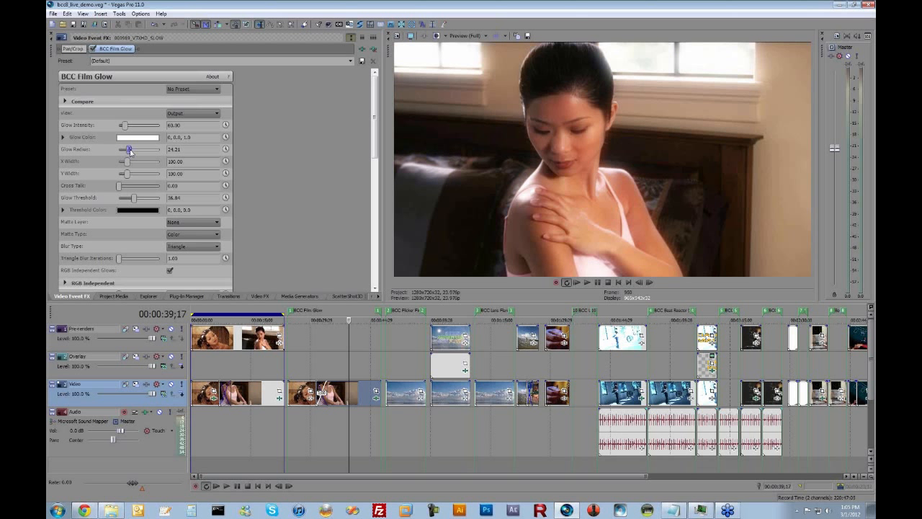
{"action": "left_click_drag", "start_coordinate": [130, 151], "coordinate": [124, 152]}
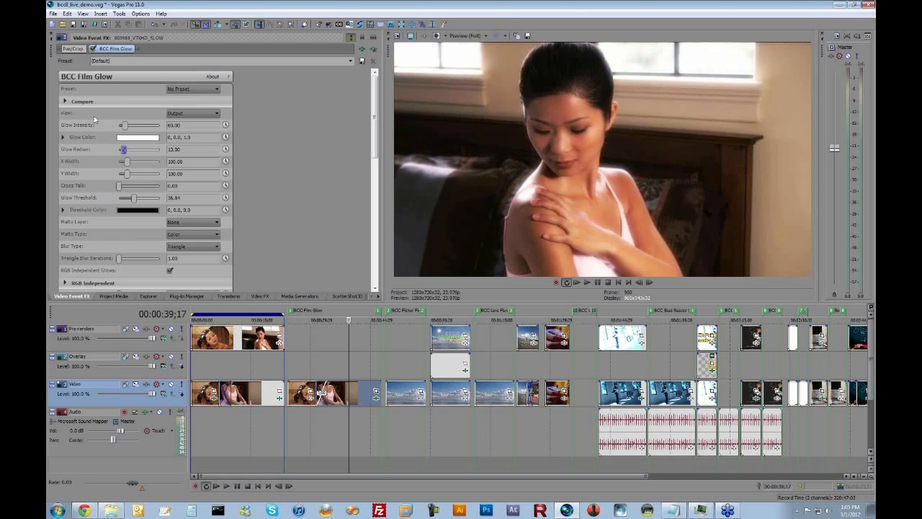
Step: Compare the original and glowing images with Compare Mode set to Side By Side, then turn the comparison off
{"action": "left_click", "coordinate": [66, 102]}
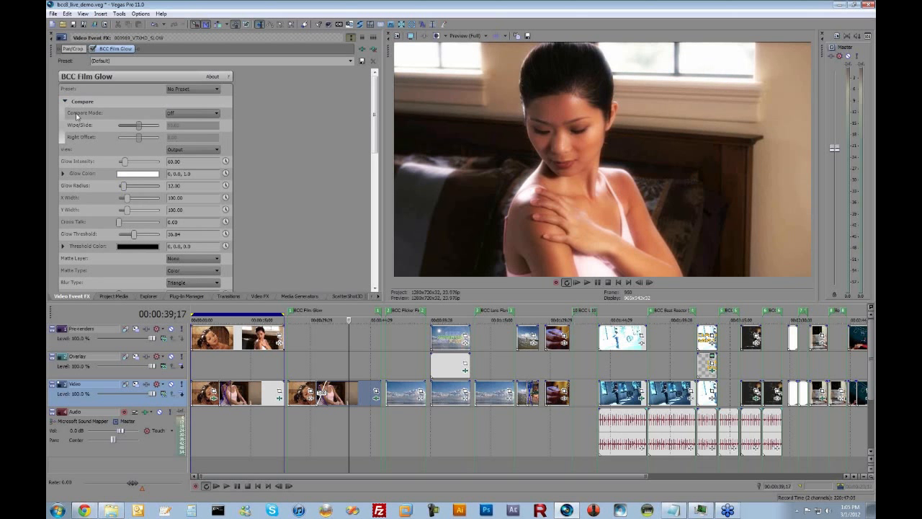
{"action": "left_click", "coordinate": [189, 114]}
{"action": "left_click", "coordinate": [193, 126]}
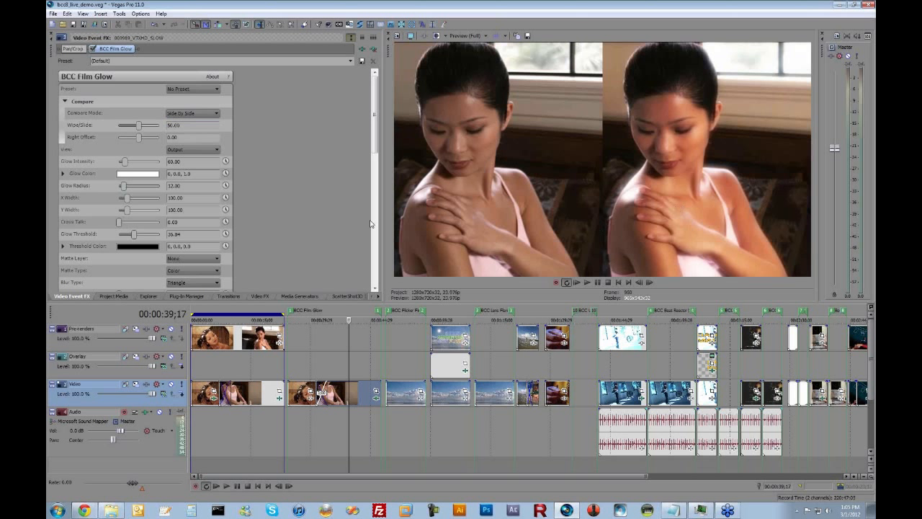
{"action": "left_click", "coordinate": [193, 115]}
{"action": "left_click", "coordinate": [191, 122]}
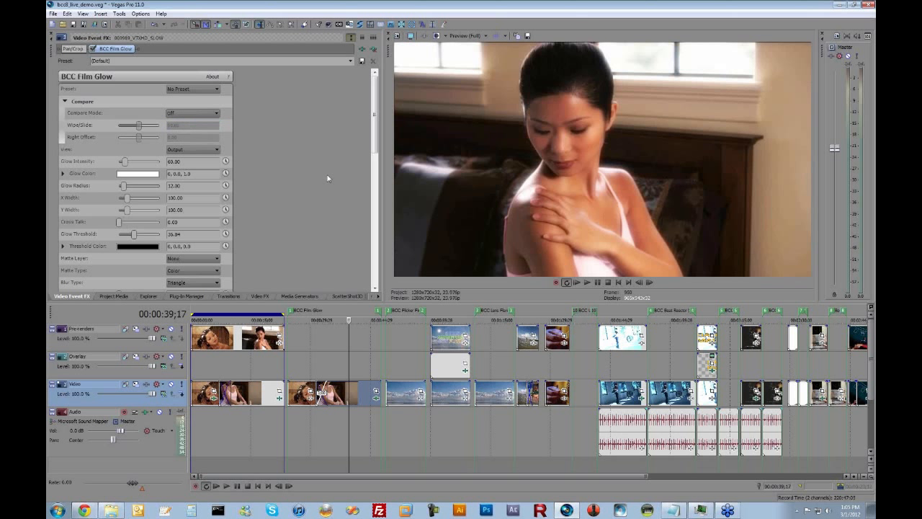
Step: Try a Cross Talk value of 236.84 and return it to 0
{"action": "left_click_drag", "start_coordinate": [376, 121], "coordinate": [374, 142]}
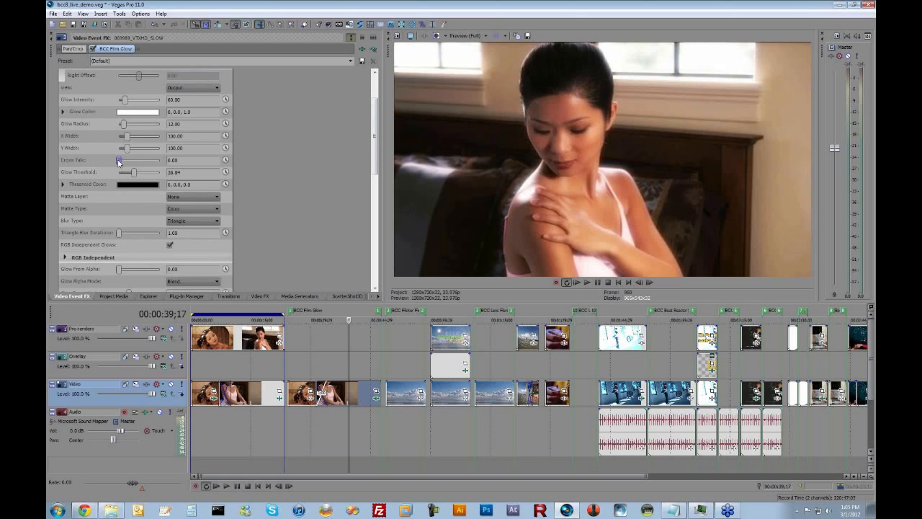
{"action": "left_click_drag", "start_coordinate": [120, 161], "coordinate": [132, 162]}
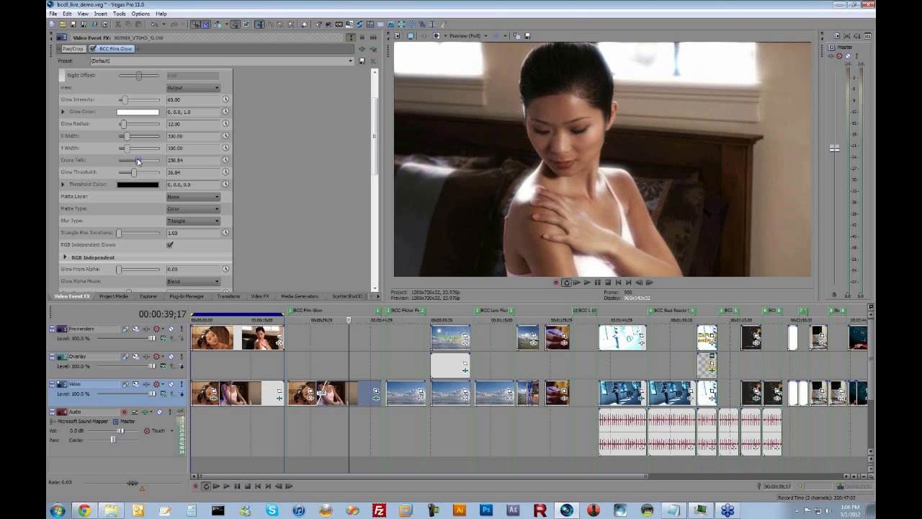
{"action": "left_click_drag", "start_coordinate": [138, 161], "coordinate": [113, 165]}
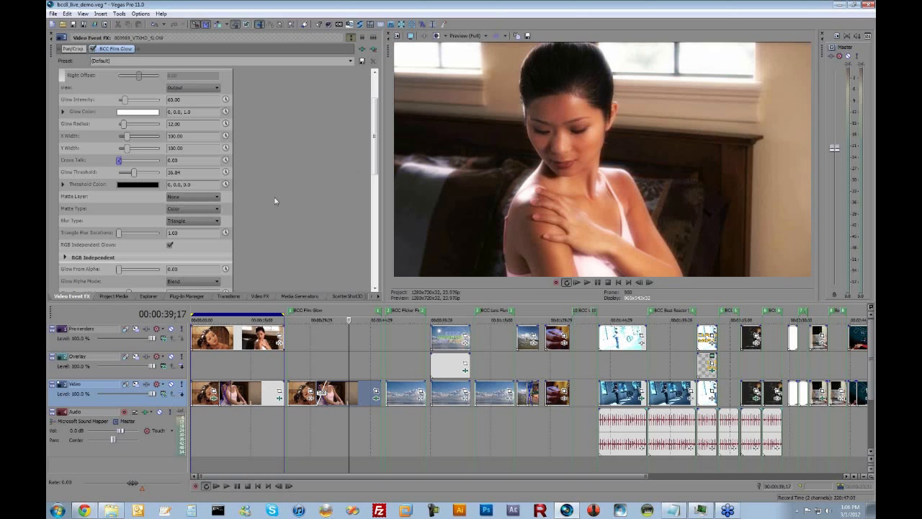
Step: Set the glow's Matte Layer to Source Layer with Matte Type Luma, and lower the Glow Threshold to 27.37
{"action": "left_click", "coordinate": [209, 197]}
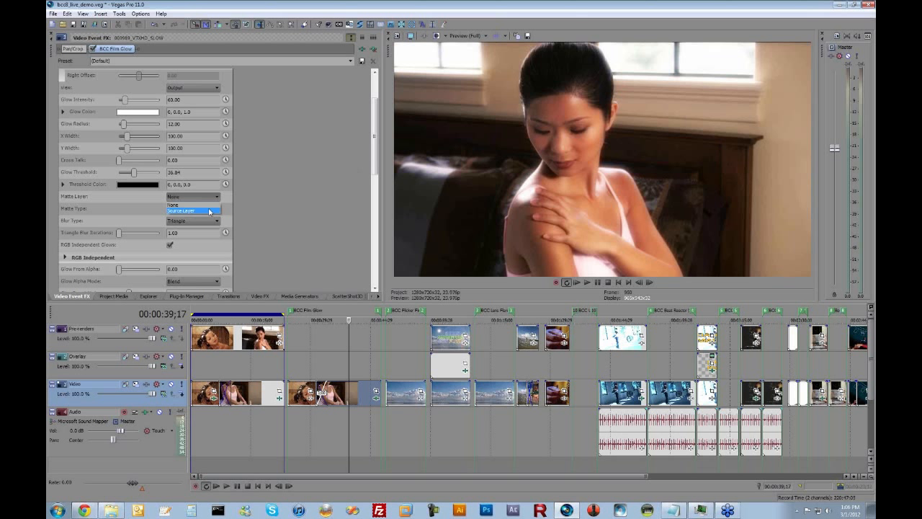
{"action": "left_click", "coordinate": [209, 210]}
{"action": "left_click", "coordinate": [209, 209]}
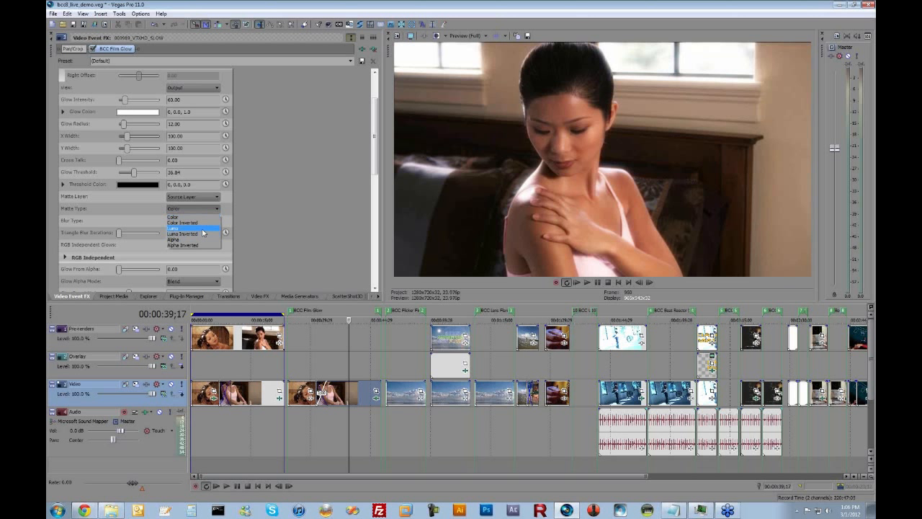
{"action": "left_click", "coordinate": [203, 230]}
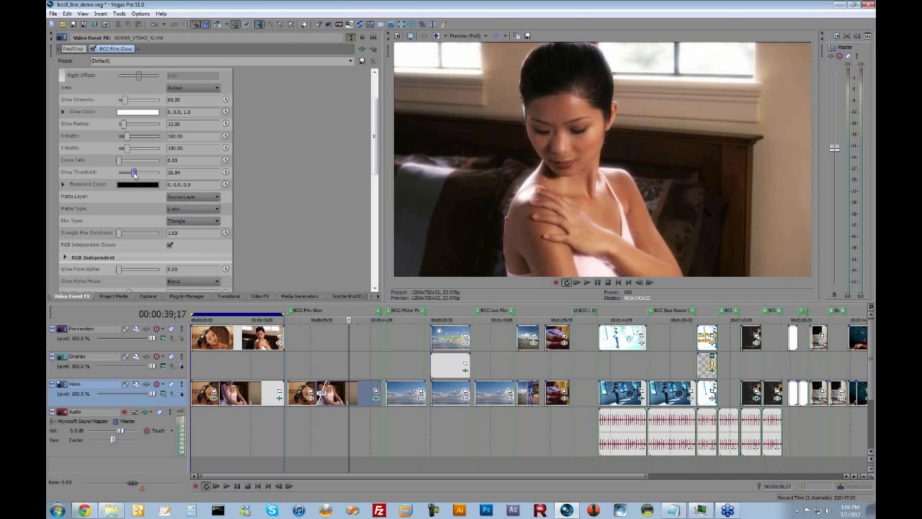
{"action": "left_click_drag", "start_coordinate": [134, 175], "coordinate": [130, 176]}
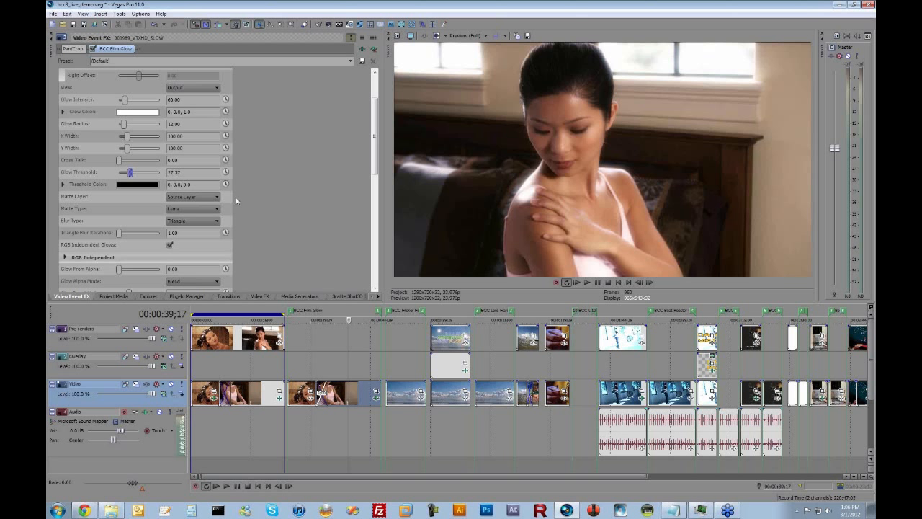
Step: Set the Matte Layer to None and raise the Glow Threshold to 37.89
{"action": "left_click", "coordinate": [193, 197]}
{"action": "left_click", "coordinate": [196, 206]}
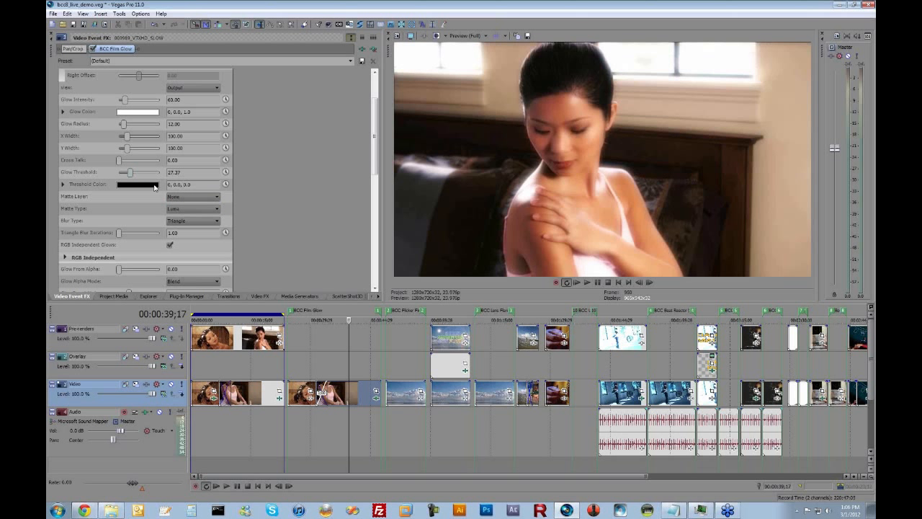
{"action": "left_click_drag", "start_coordinate": [129, 174], "coordinate": [133, 177]}
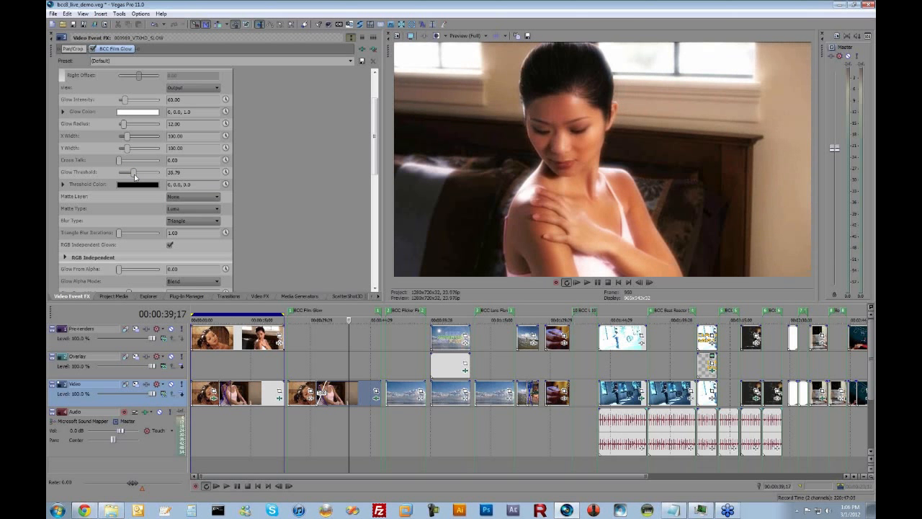
{"action": "scroll", "coordinate": [135, 177], "scroll_direction": "down", "scroll_amount": 4}
{"action": "scroll", "coordinate": [135, 177], "scroll_direction": "down", "scroll_amount": 1}
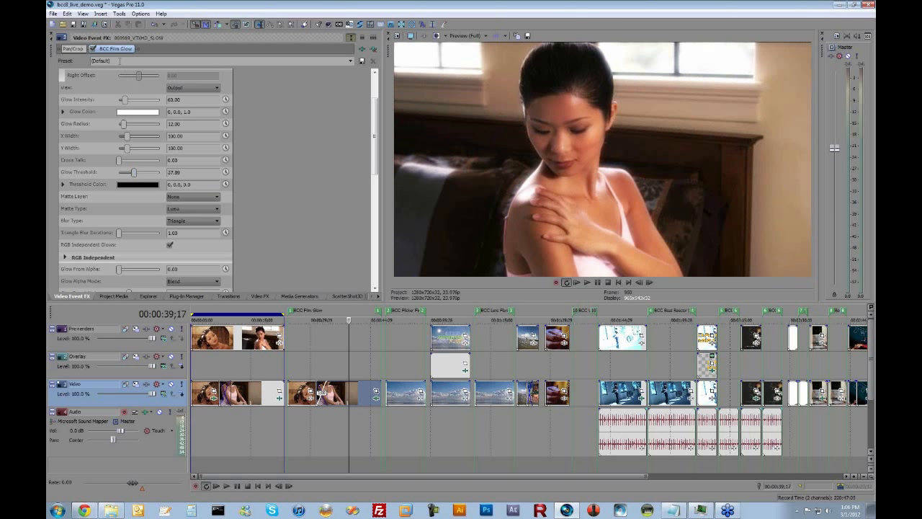
Step: Save the current Film Glow settings as a preset named Soft Glow
{"action": "left_click", "coordinate": [119, 61]}
{"action": "type", "text": "Soft Glow"}
Step: Apply BCC Film Glow to the unprocessed shower clip on the Video track, with the playhead at 27 seconds
{"action": "left_click", "coordinate": [298, 397]}
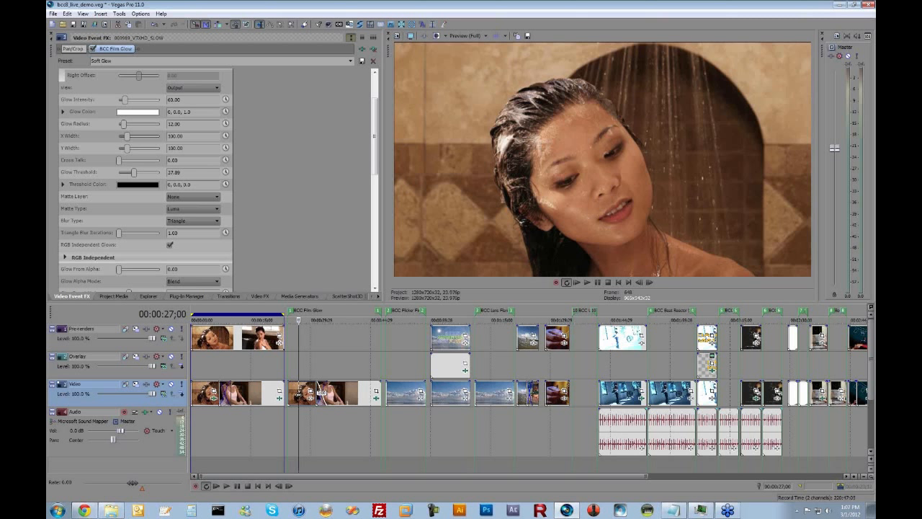
{"action": "left_click", "coordinate": [176, 297]}
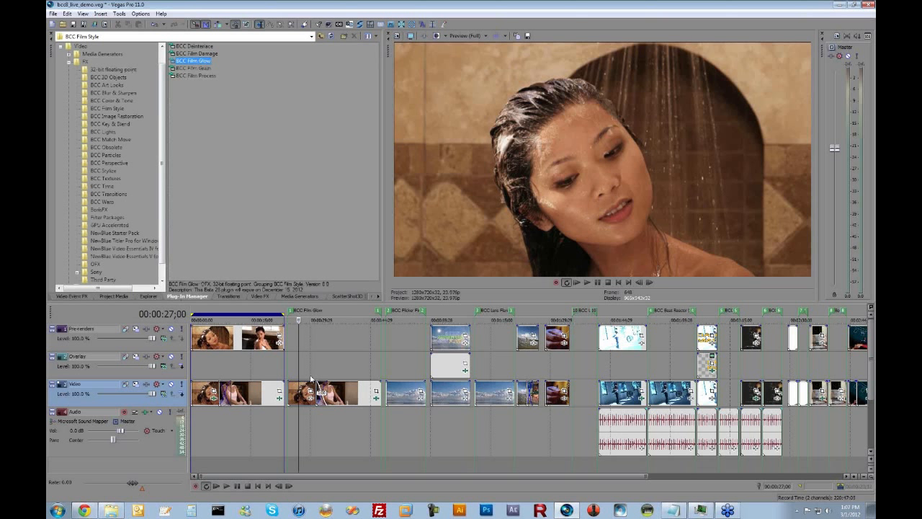
{"action": "left_click_drag", "start_coordinate": [349, 395], "coordinate": [350, 396]}
{"action": "right_click", "coordinate": [350, 395]}
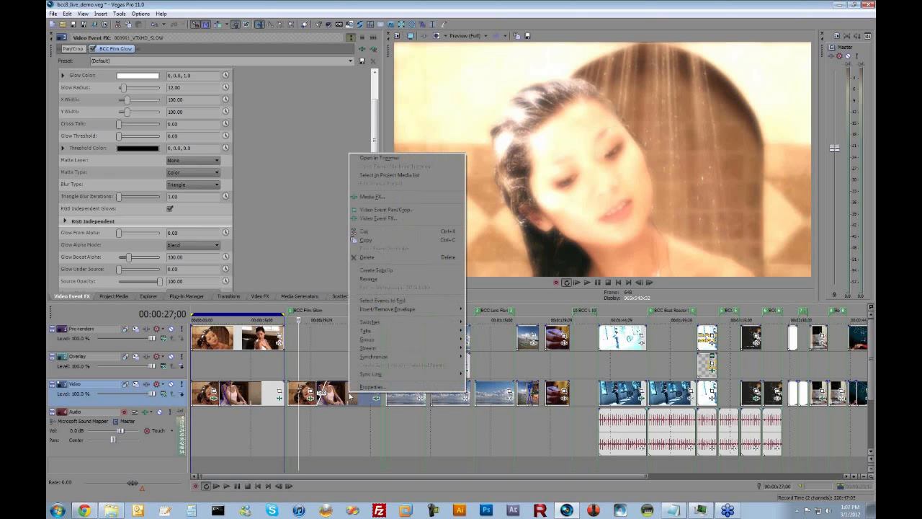
{"action": "left_click", "coordinate": [299, 397]}
{"action": "right_click", "coordinate": [299, 396]}
{"action": "left_click", "coordinate": [299, 396]}
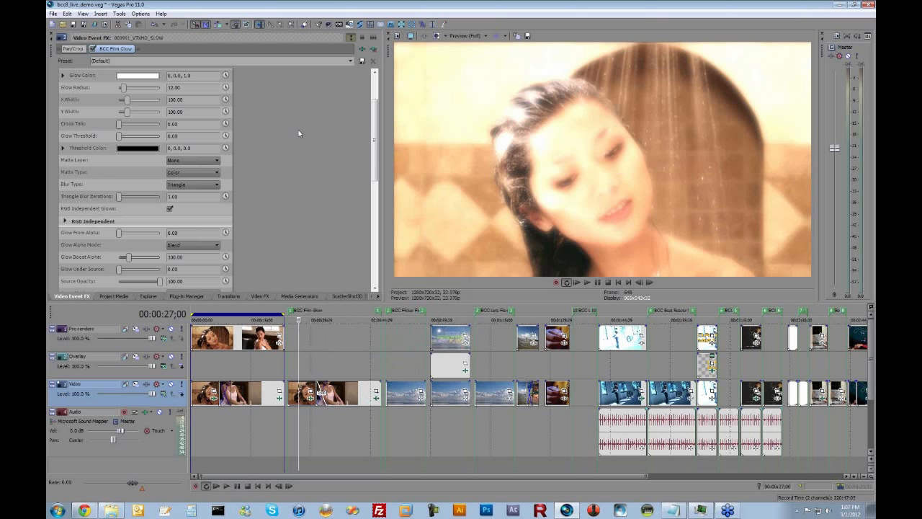
Step: Load the Soft Glow preset on the shower clip's Film Glow and raise Cross Talk to 94.74
{"action": "left_click", "coordinate": [350, 61]}
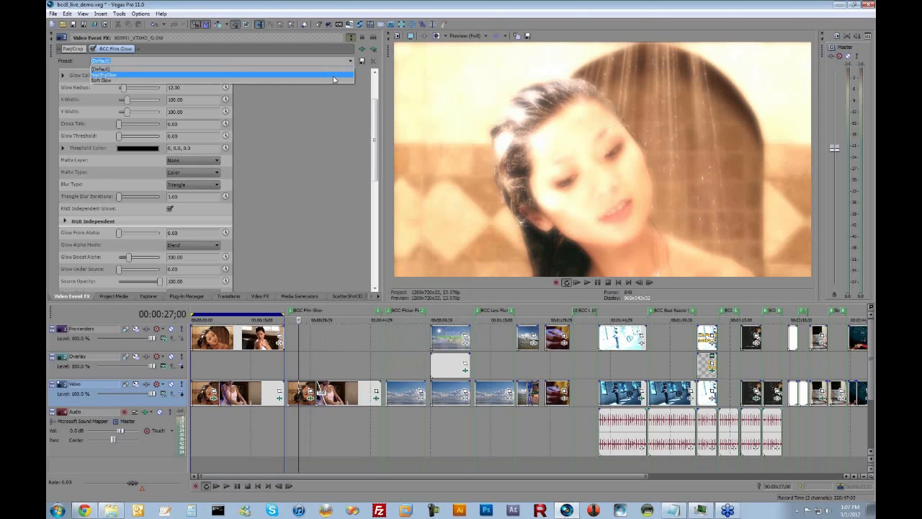
{"action": "left_click", "coordinate": [332, 80]}
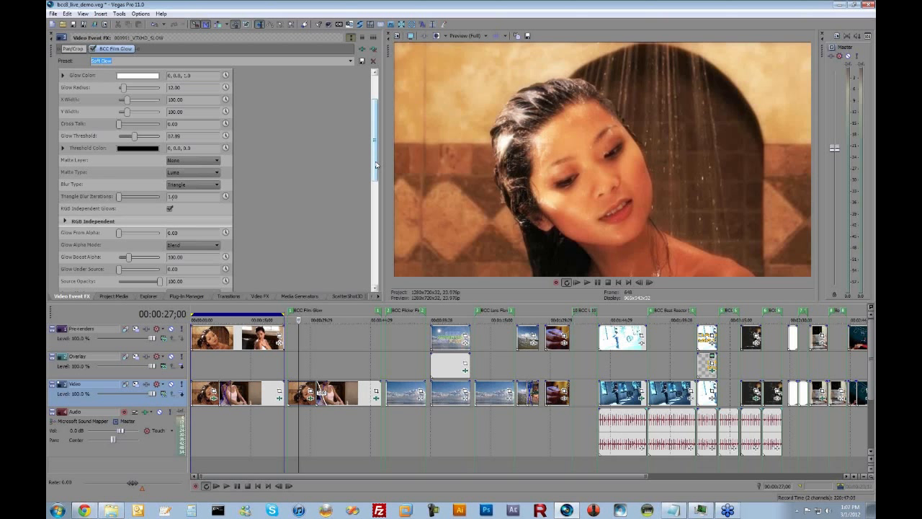
{"action": "scroll", "coordinate": [375, 72], "scroll_direction": "up", "scroll_amount": 2}
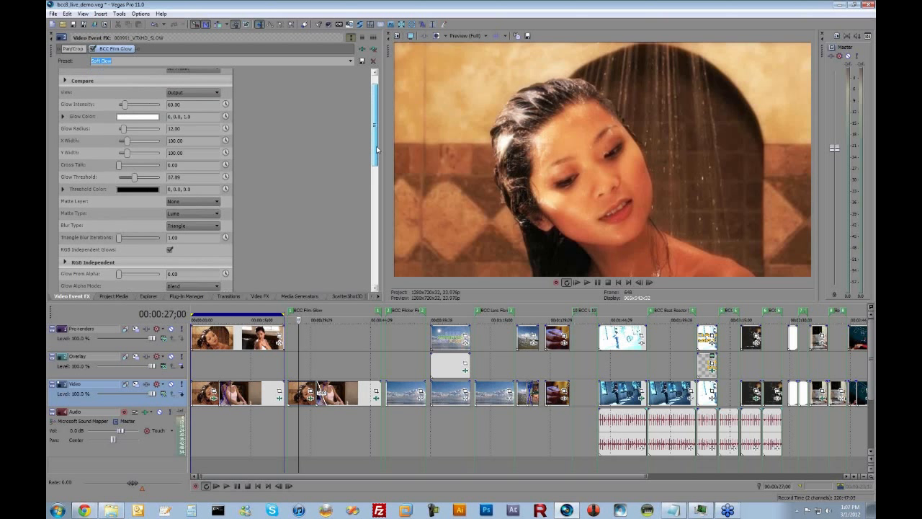
{"action": "left_click", "coordinate": [119, 167]}
{"action": "left_click_drag", "start_coordinate": [120, 167], "coordinate": [127, 165]}
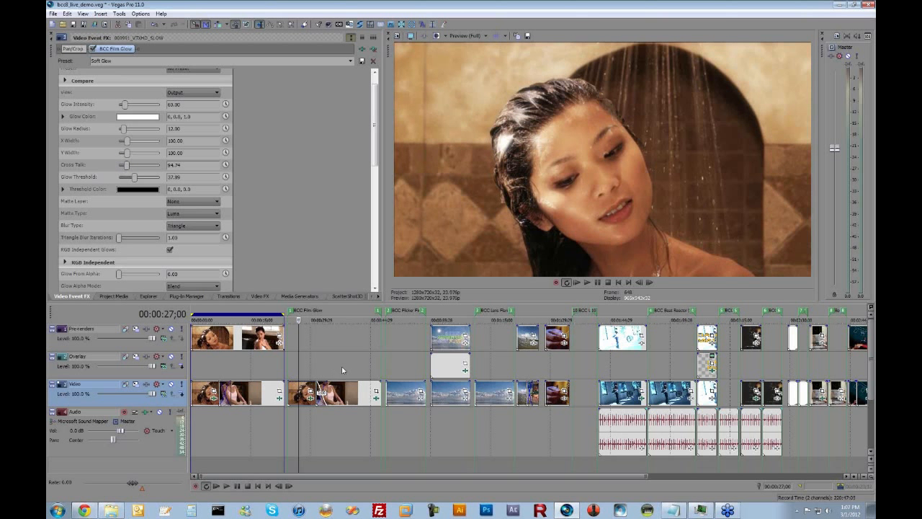
Step: Inspect the glow result in the preview at about 26;23, 38;23 and 39;03 on the timeline
{"action": "left_click", "coordinate": [342, 371]}
{"action": "left_click", "coordinate": [298, 364]}
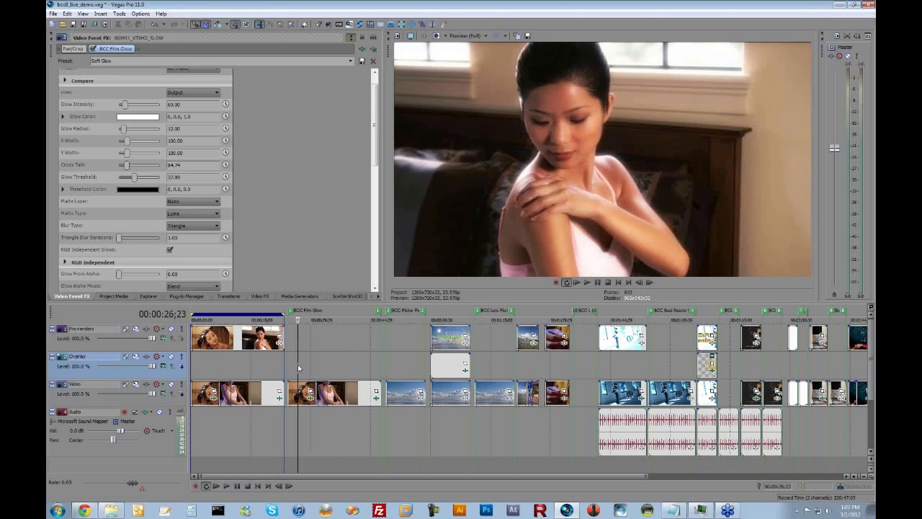
{"action": "left_click", "coordinate": [346, 362]}
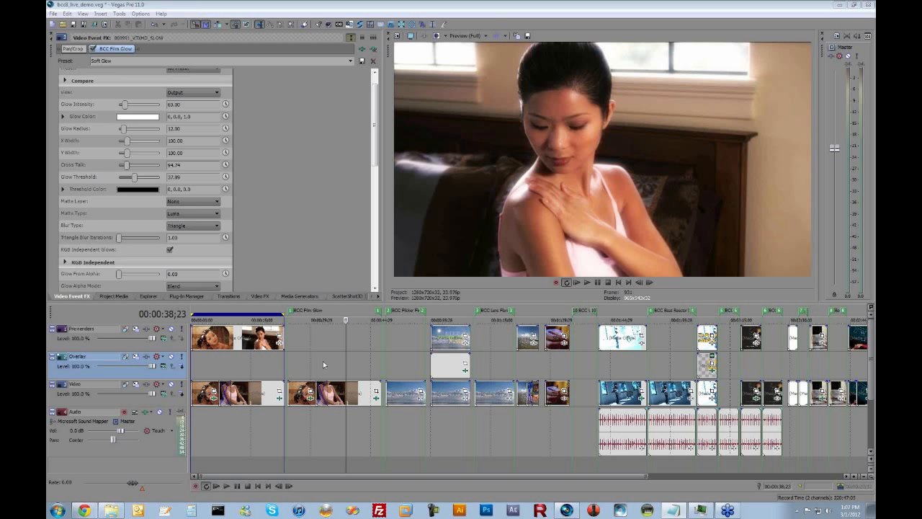
{"action": "left_click", "coordinate": [347, 357]}
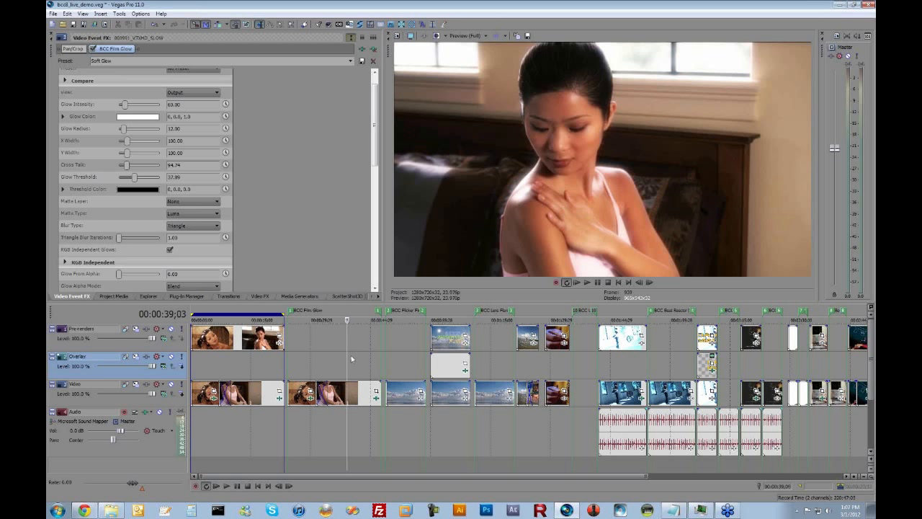
Step: Set the loop region to the cloud clip under the BCC Flicker Fixer marker and play it back
{"action": "left_click", "coordinate": [398, 391]}
{"action": "left_click", "coordinate": [398, 391]}
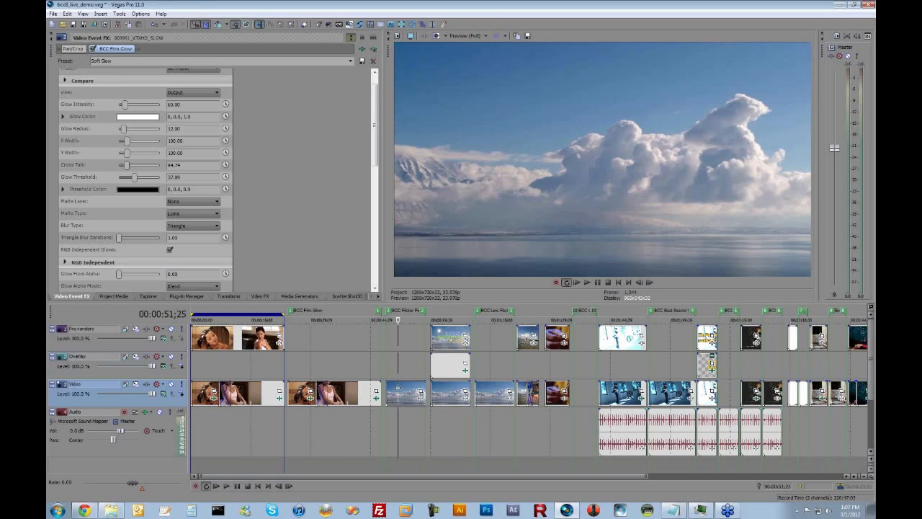
{"action": "scroll", "coordinate": [522, 390], "scroll_direction": "up", "scroll_amount": 2}
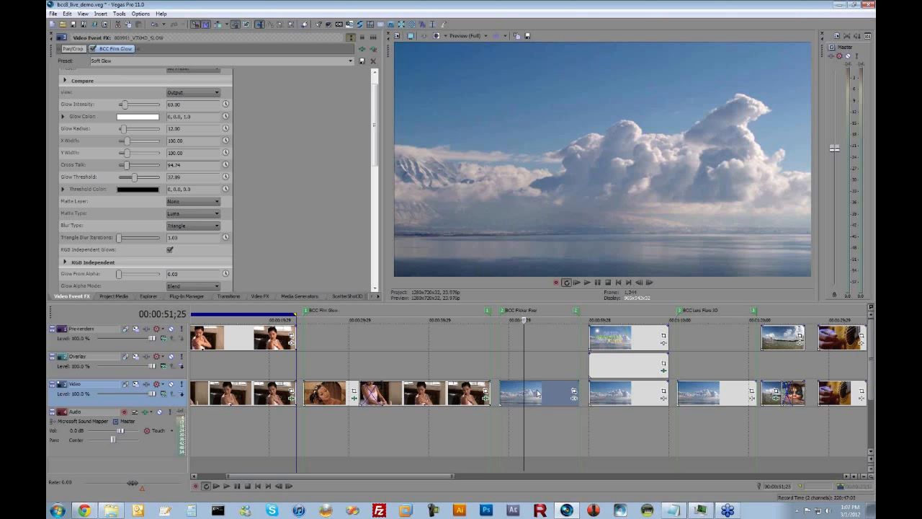
{"action": "double_click", "coordinate": [536, 392]}
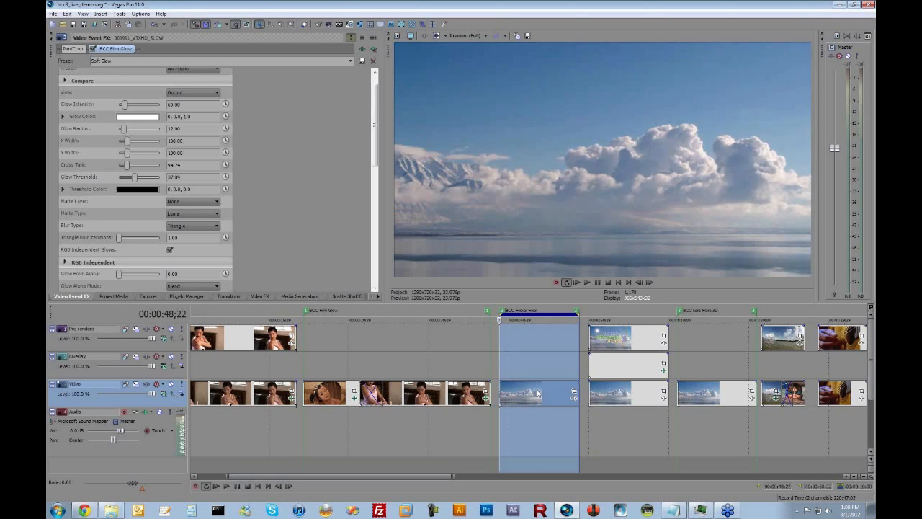
{"action": "key", "text": "space"}
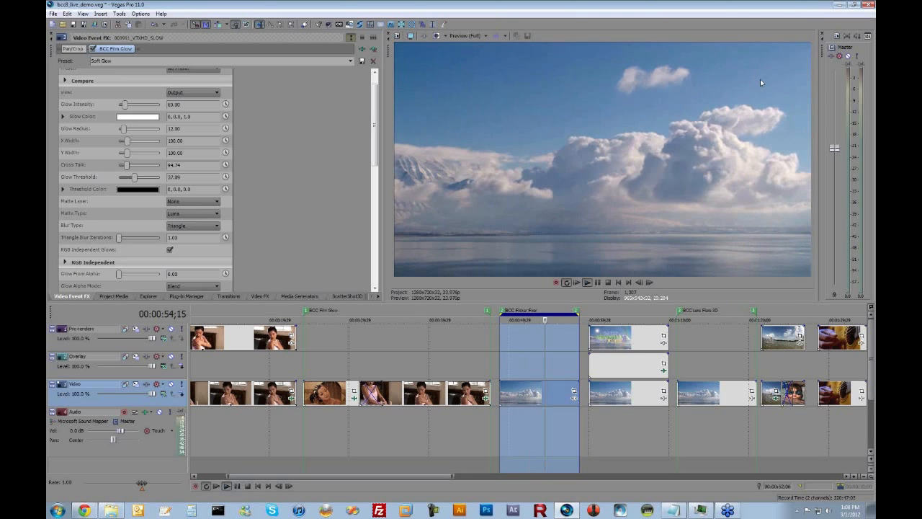
{"action": "key", "text": "Return"}
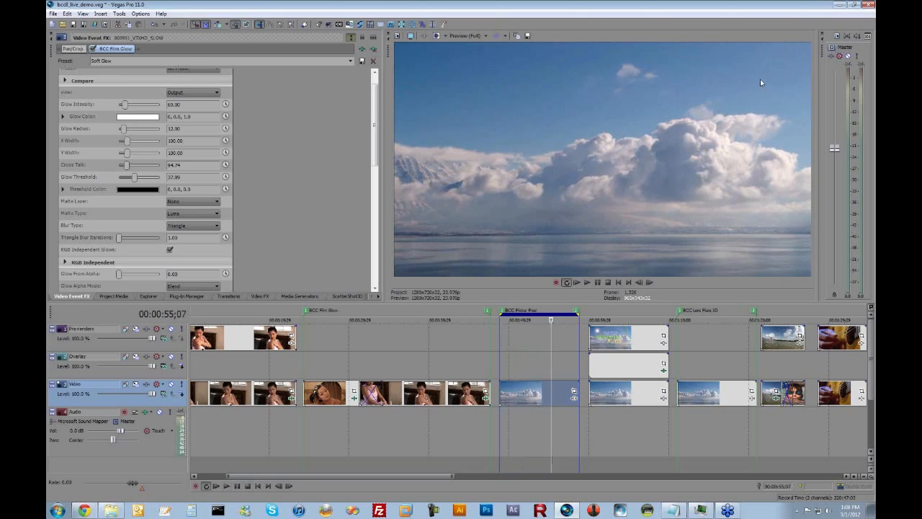
Step: Open the Video Scopes window showing the luminance waveform and dock it with the effect and media windows
{"action": "left_click", "coordinate": [81, 15]}
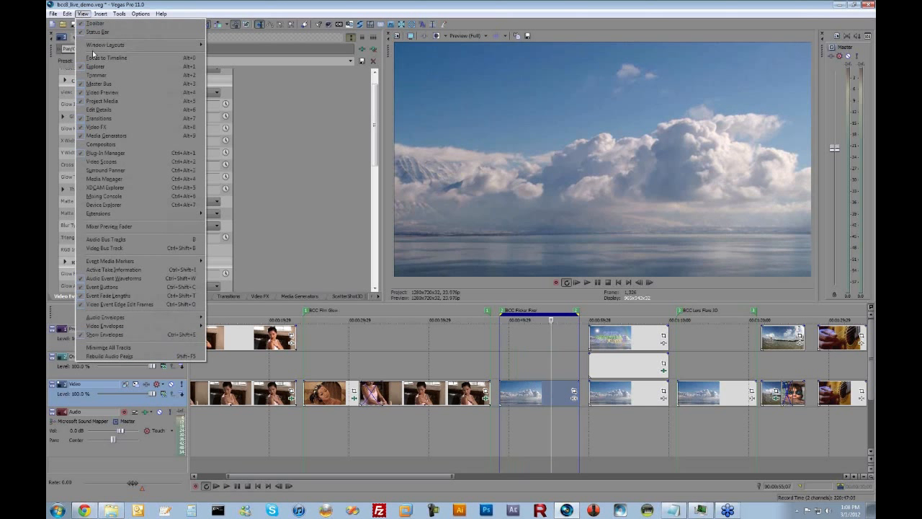
{"action": "left_click", "coordinate": [133, 163]}
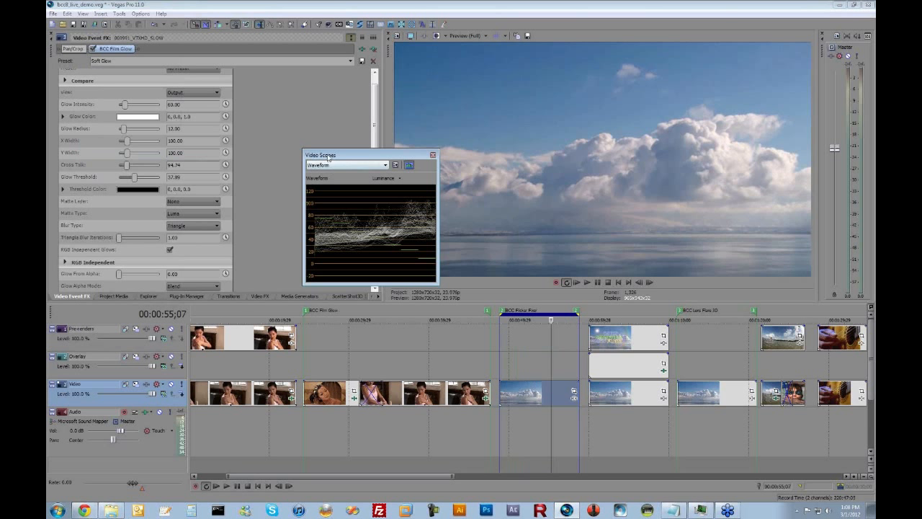
{"action": "left_click_drag", "start_coordinate": [328, 157], "coordinate": [82, 49]}
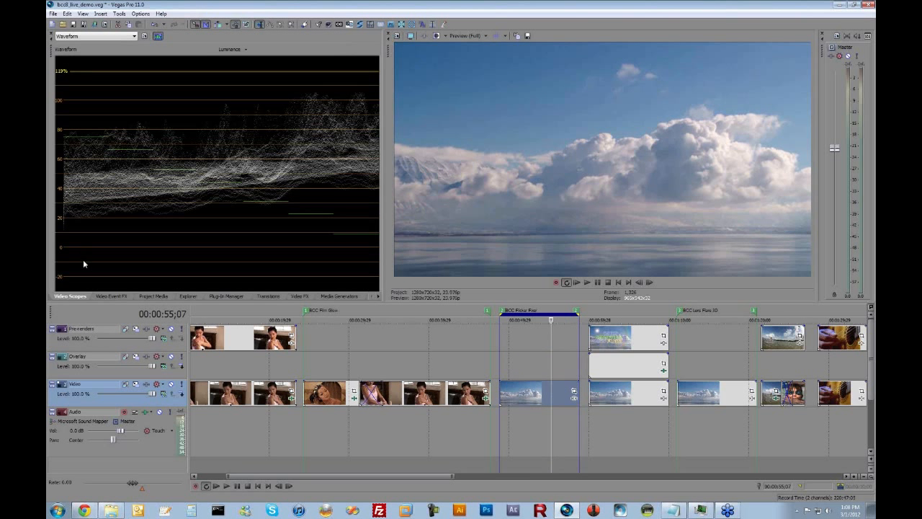
Step: Play the cloud clip from its start and examine the waveform for flicker in luminance
{"action": "left_click", "coordinate": [501, 393]}
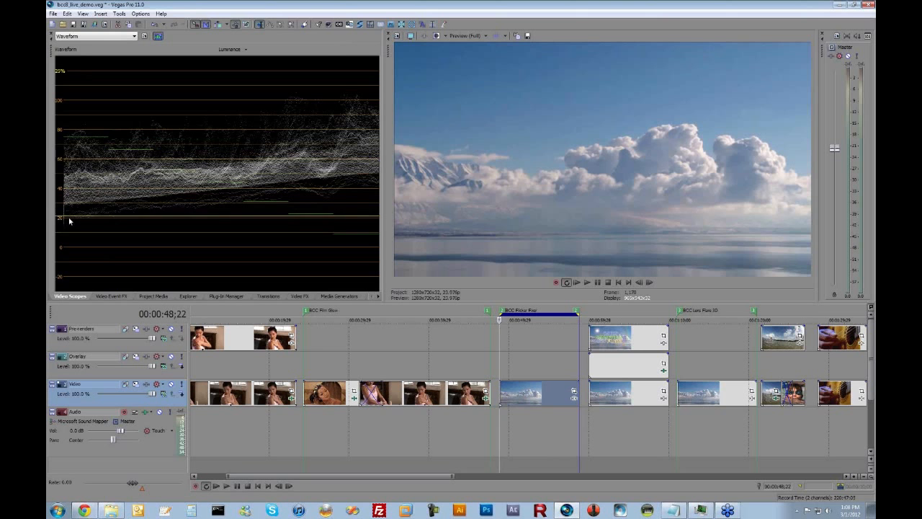
{"action": "double_click", "coordinate": [513, 395]}
{"action": "key", "text": "space"}
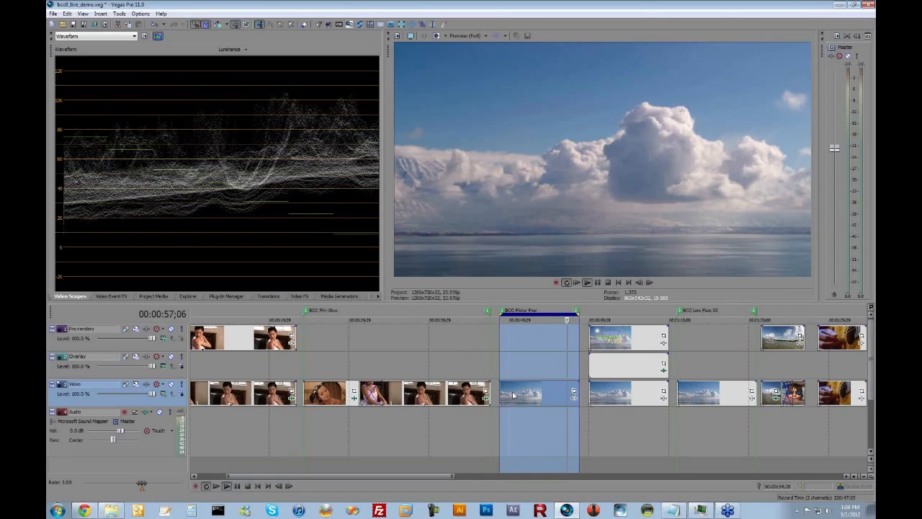
{"action": "left_click", "coordinate": [513, 395]}
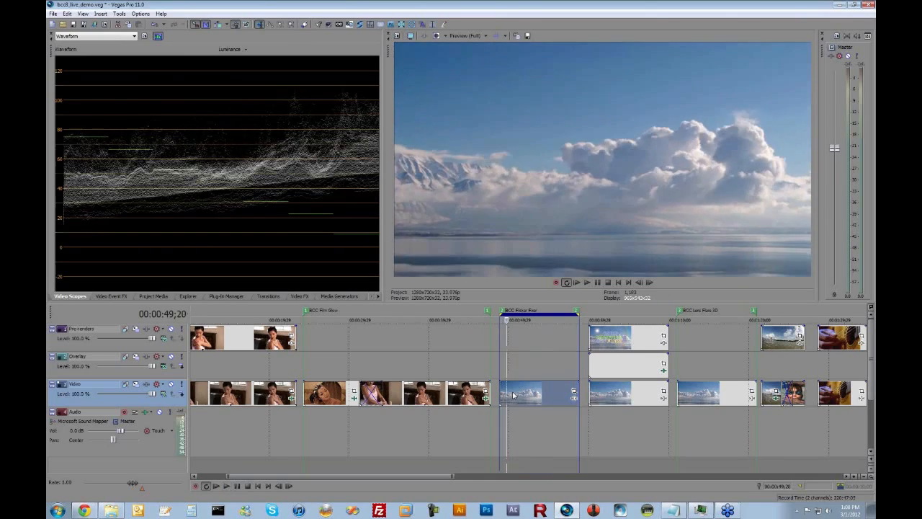
Step: Apply BCC Flicker Fixer from the BCC Image Restoration group to the cloud clip on the Video track
{"action": "left_click", "coordinate": [232, 297]}
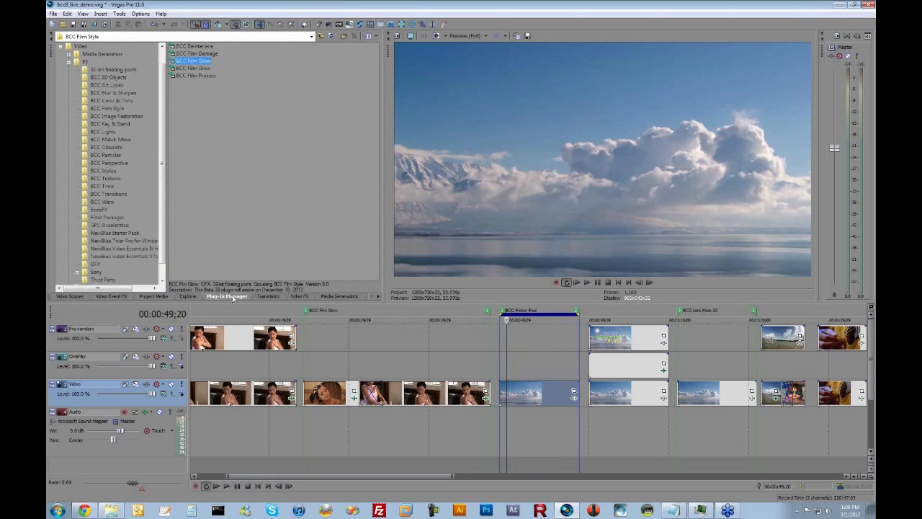
{"action": "left_click", "coordinate": [108, 116]}
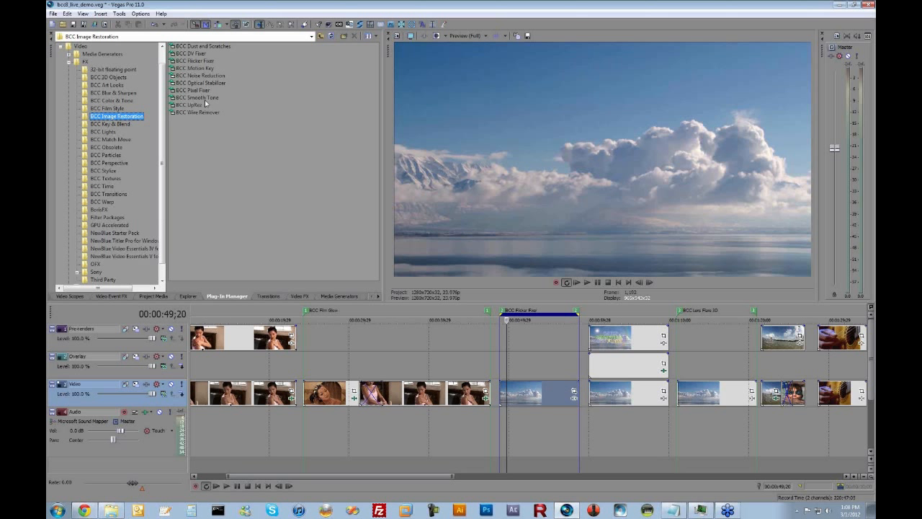
{"action": "left_click_drag", "start_coordinate": [200, 61], "coordinate": [537, 394]}
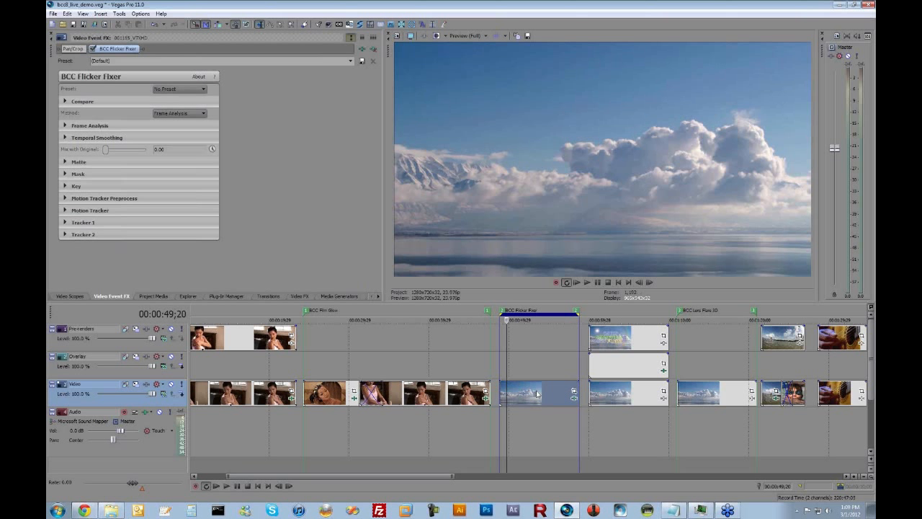
Step: Play the flicker-fixed cloud clip with the waveform showing, and shorten the loop region to the clip's first part
{"action": "double_click", "coordinate": [532, 391]}
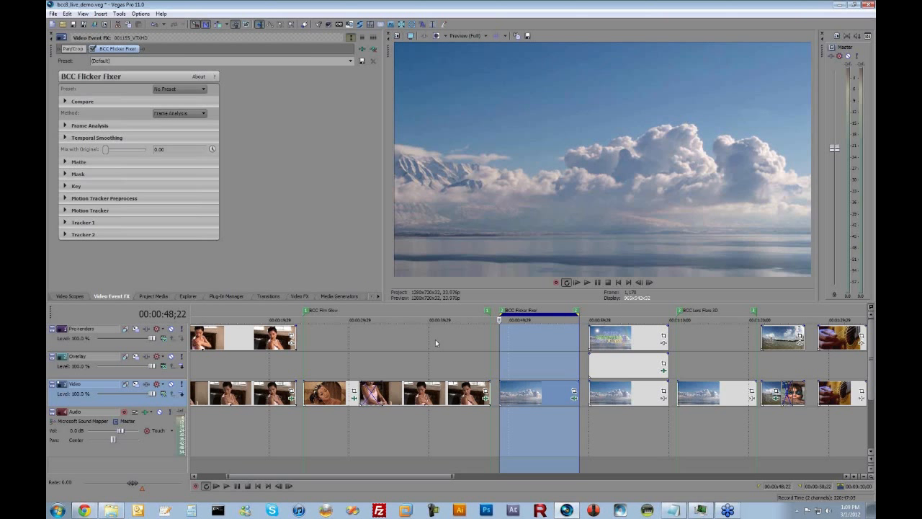
{"action": "left_click", "coordinate": [70, 296]}
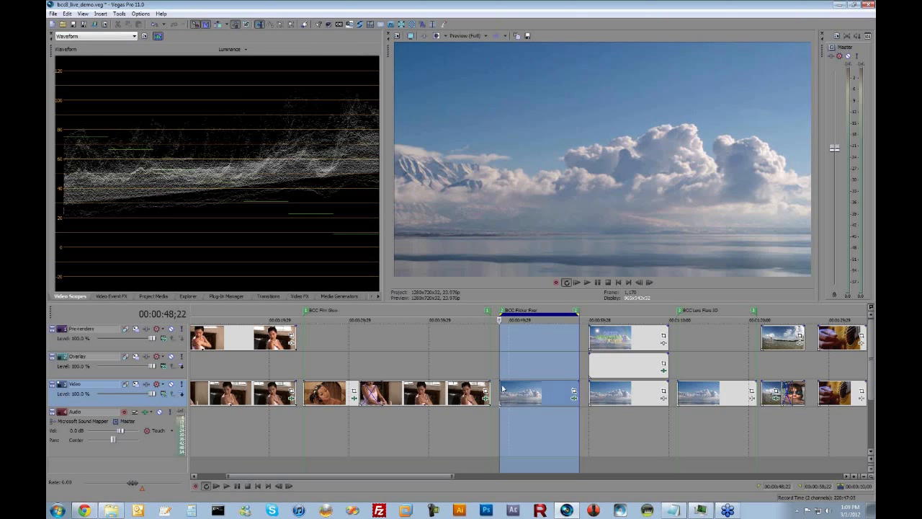
{"action": "double_click", "coordinate": [529, 395]}
{"action": "left_click", "coordinate": [523, 395]}
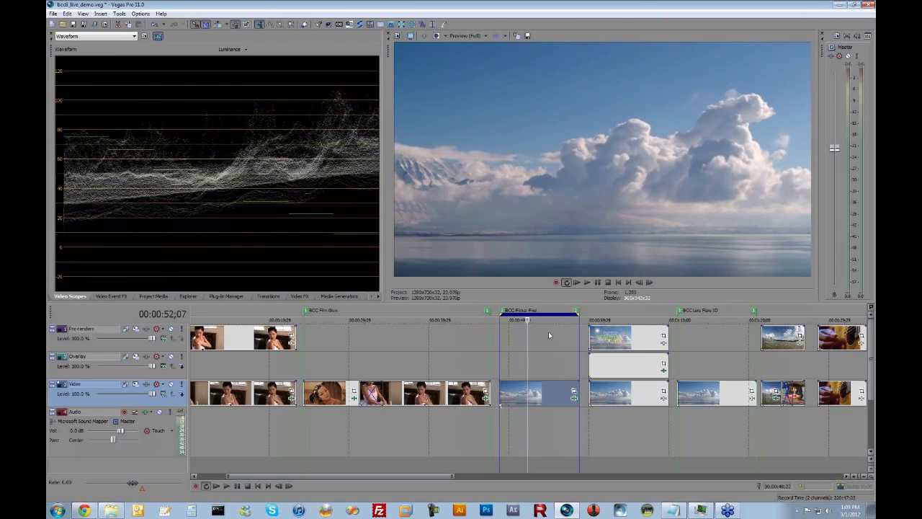
{"action": "key", "text": "o"}
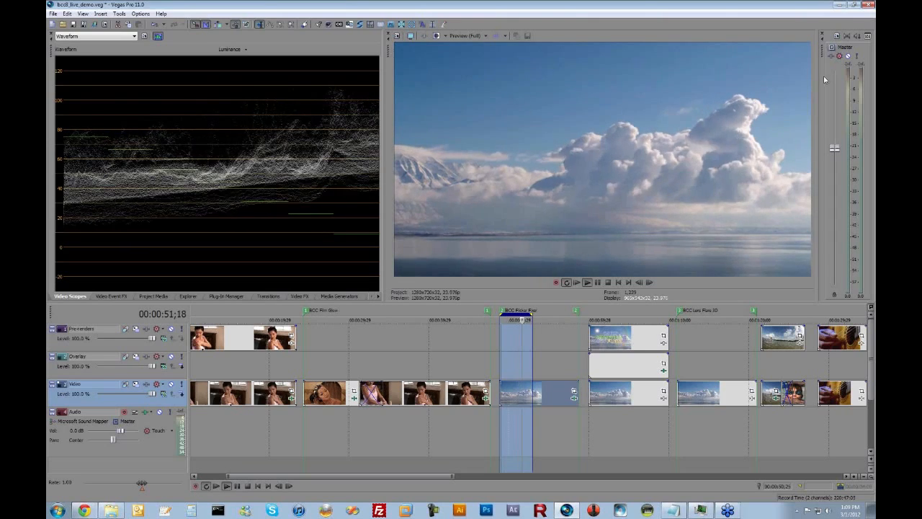
Step: Choose the left half for the split-screen preview comparison, then stop the looped playback of the cloud clip
{"action": "left_click", "coordinate": [445, 36]}
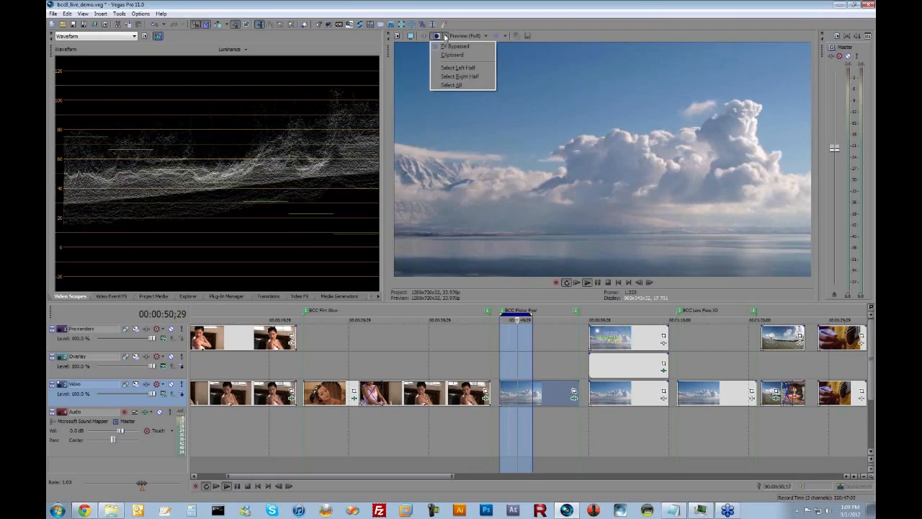
{"action": "left_click", "coordinate": [449, 67]}
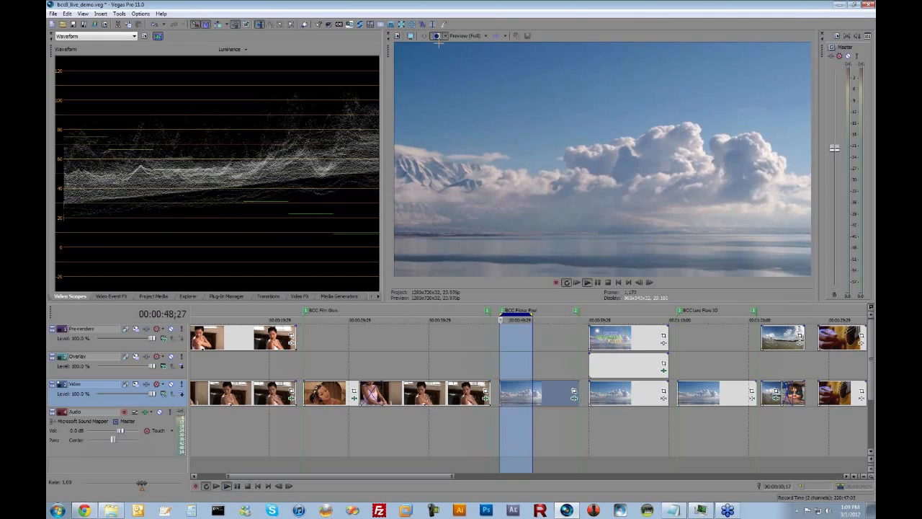
{"action": "key", "text": "Return"}
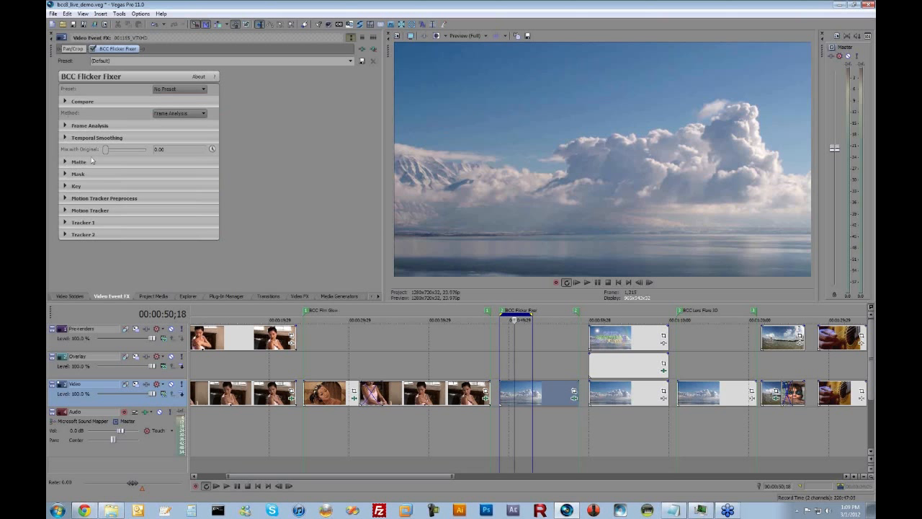
Step: Expand the Frame Analysis settings of BCC Flicker Fixer and review its options
{"action": "left_click", "coordinate": [66, 126]}
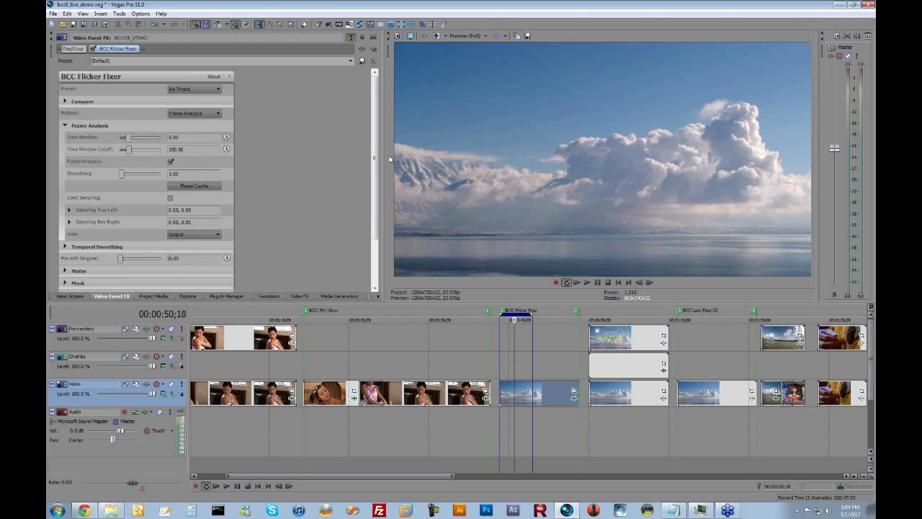
{"action": "scroll", "coordinate": [373, 152], "scroll_direction": "down", "scroll_amount": 3}
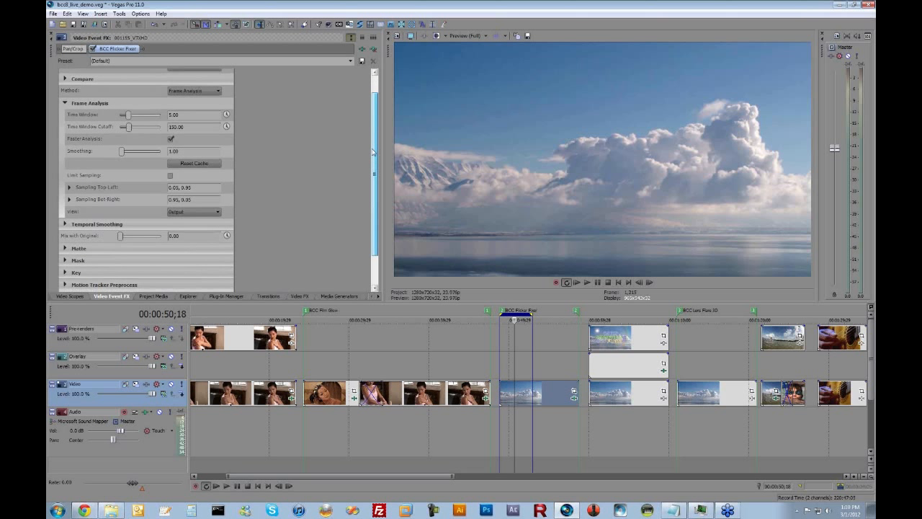
{"action": "scroll", "coordinate": [374, 152], "scroll_direction": "down", "scroll_amount": 1}
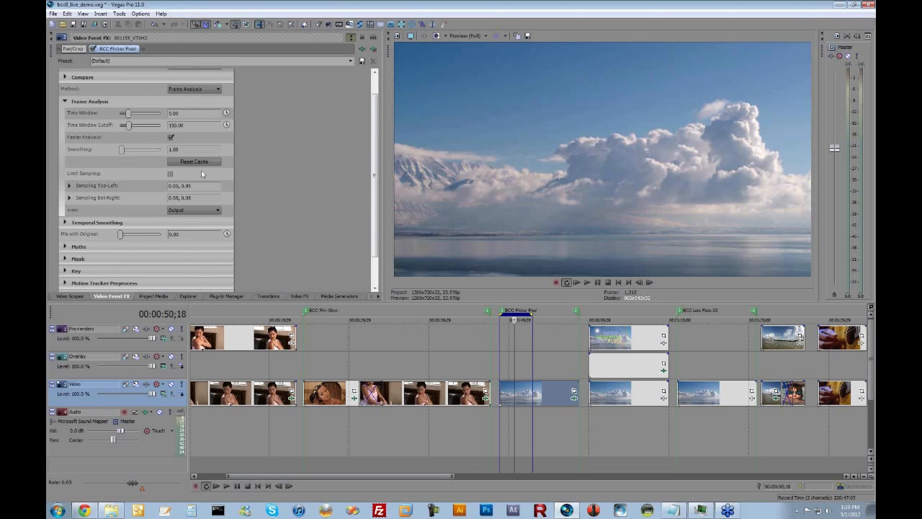
Step: Set the video preview quality to Preview at Full resolution
{"action": "left_click", "coordinate": [467, 36]}
{"action": "mouse_move", "coordinate": [476, 54]}
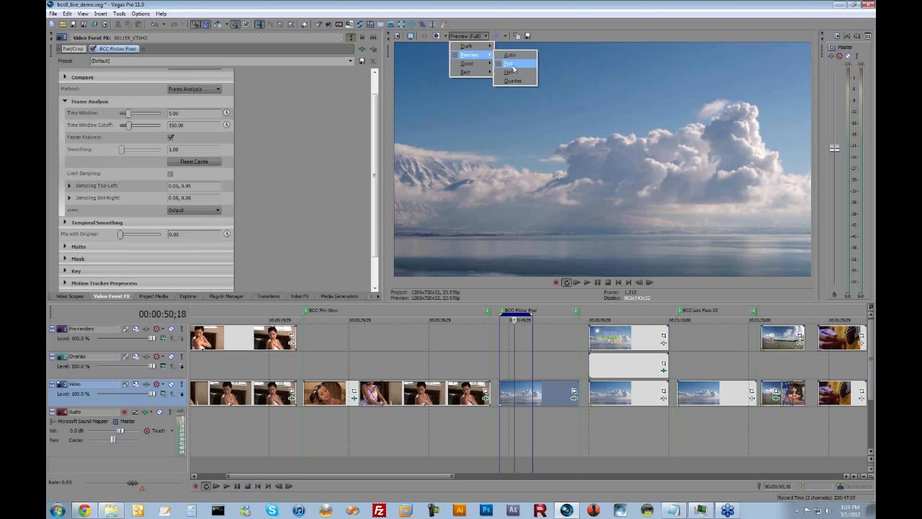
{"action": "left_click", "coordinate": [513, 66]}
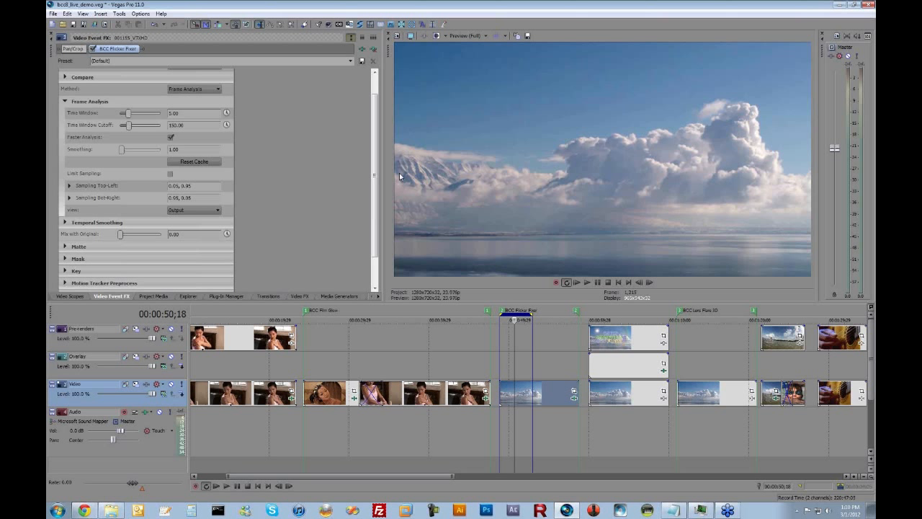
Step: Expand Flicker Fixer's Matte settings and review the mask and key options
{"action": "scroll", "coordinate": [66, 221], "scroll_direction": "down", "scroll_amount": 1}
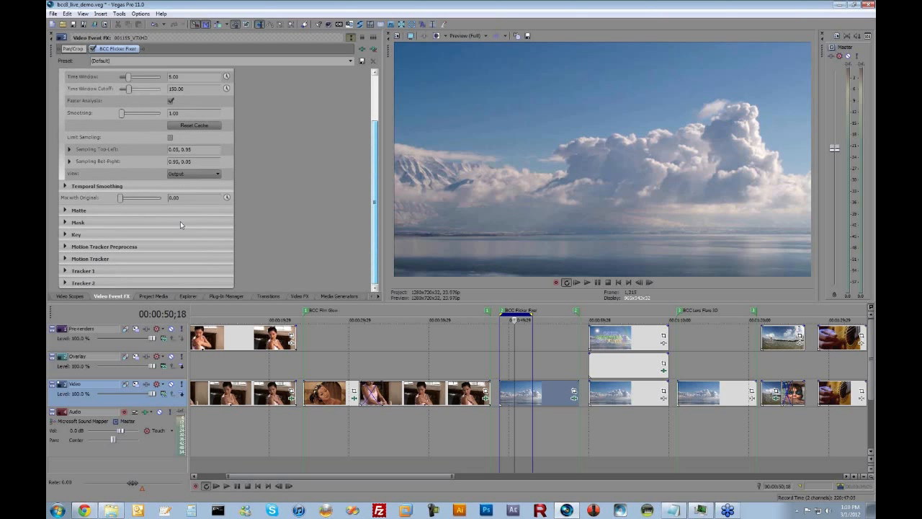
{"action": "left_click", "coordinate": [65, 210]}
{"action": "scroll", "coordinate": [377, 153], "scroll_direction": "down", "scroll_amount": 2}
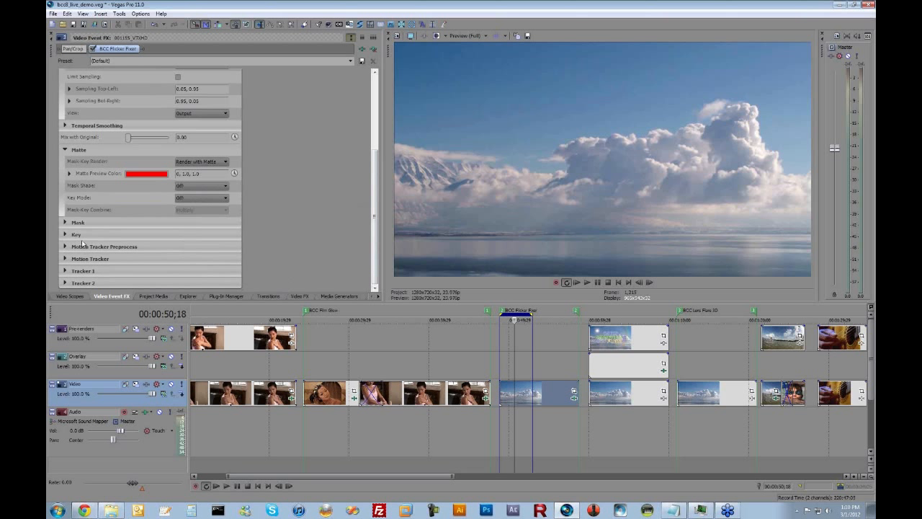
Step: Set Flicker Fixer's Mask-Key Render to Mask Inside Pixels, expand the Key settings and turn Key Mode on
{"action": "left_click", "coordinate": [207, 162]}
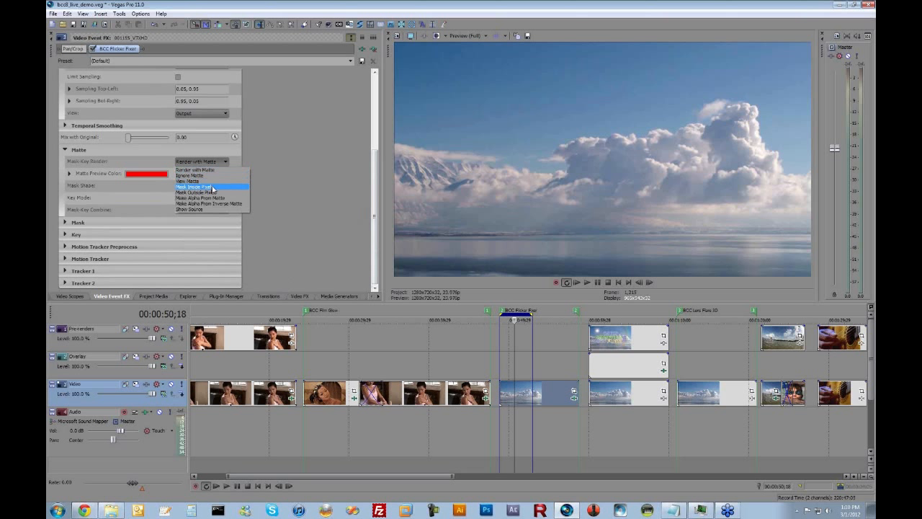
{"action": "left_click", "coordinate": [211, 186]}
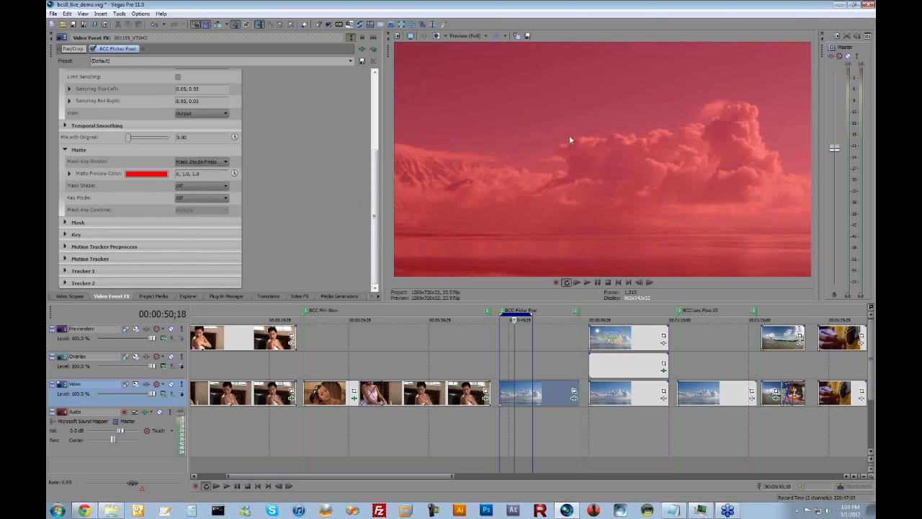
{"action": "left_click", "coordinate": [67, 235]}
{"action": "left_click_drag", "start_coordinate": [377, 149], "coordinate": [350, 175]}
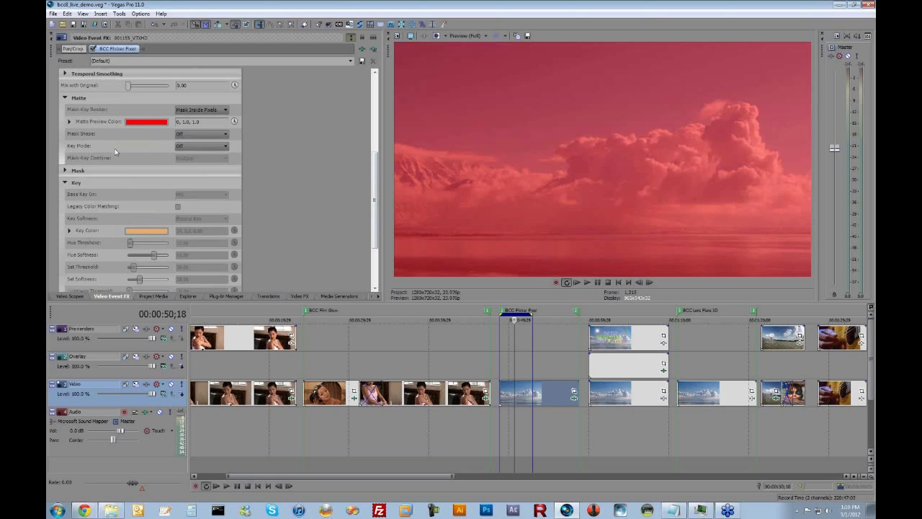
{"action": "left_click", "coordinate": [190, 146]}
{"action": "left_click", "coordinate": [188, 160]}
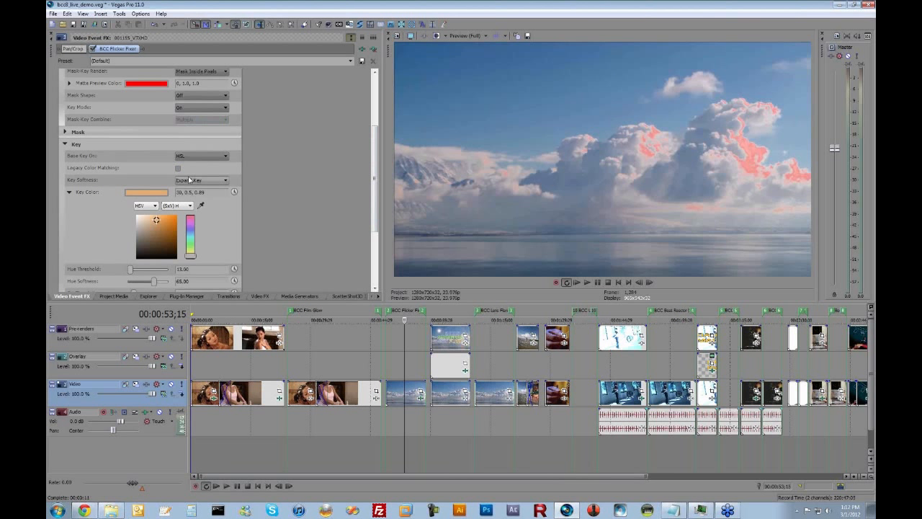
Step: Key the blue sky by sampling its color from the preview, with Sat Threshold about 12.6 and Sat Softness about 13.8
{"action": "left_click", "coordinate": [201, 205]}
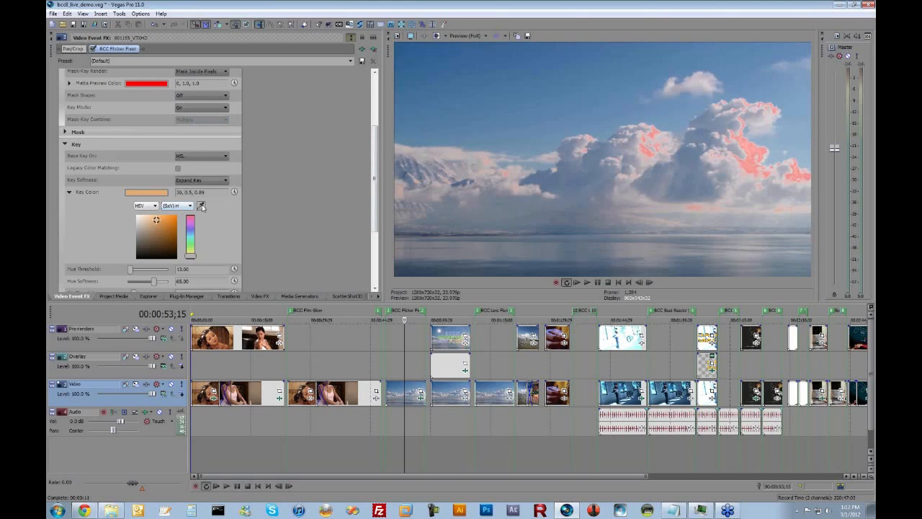
{"action": "left_click", "coordinate": [495, 85]}
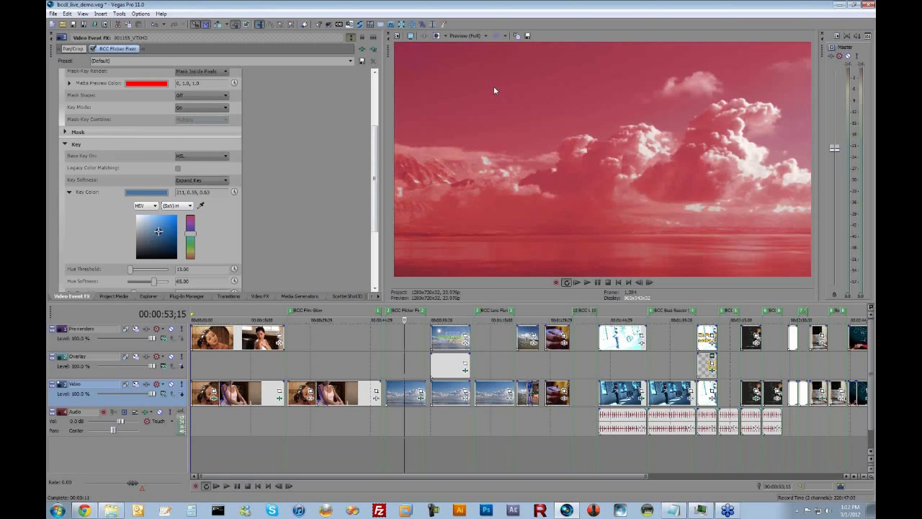
{"action": "left_click", "coordinate": [69, 193]}
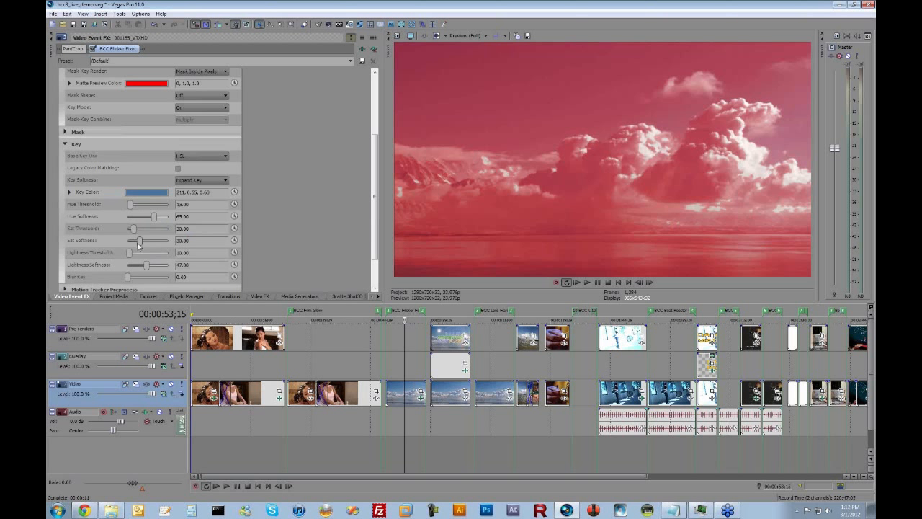
{"action": "left_click_drag", "start_coordinate": [135, 231], "coordinate": [132, 232]}
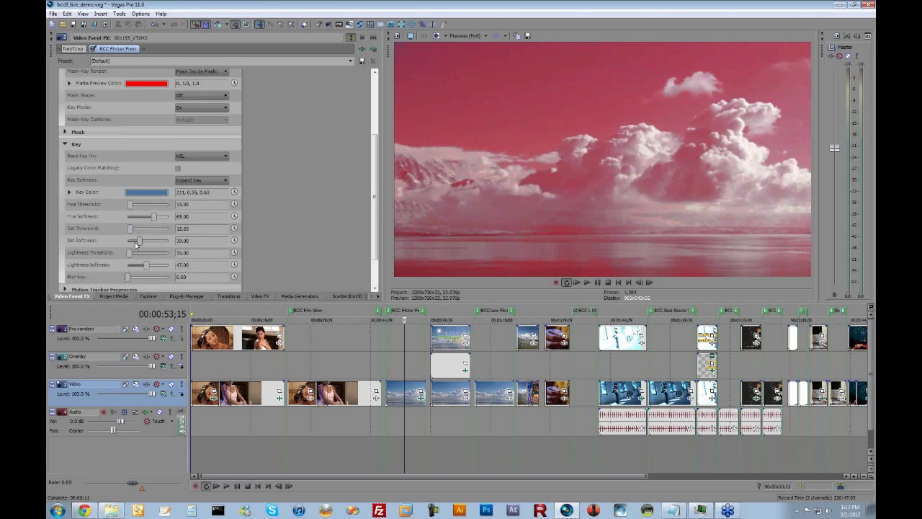
{"action": "left_click_drag", "start_coordinate": [141, 245], "coordinate": [133, 246]}
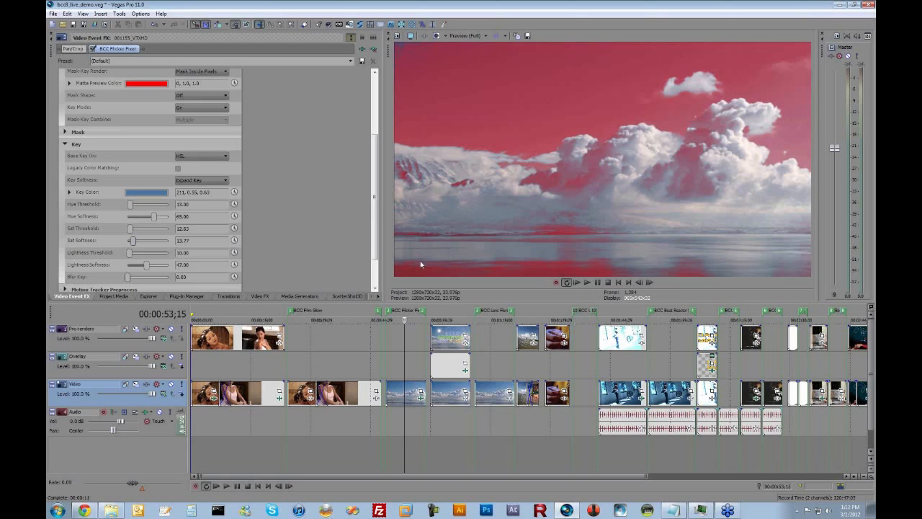
Step: Replace the color key with a geometric mask by setting Key Mode to Off and Mask Shape to Rectangle
{"action": "left_click", "coordinate": [64, 146]}
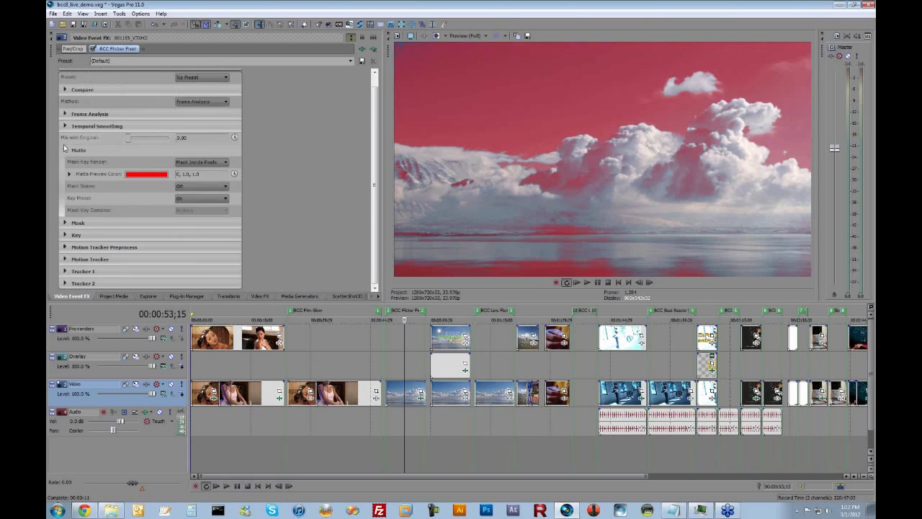
{"action": "left_click", "coordinate": [64, 223]}
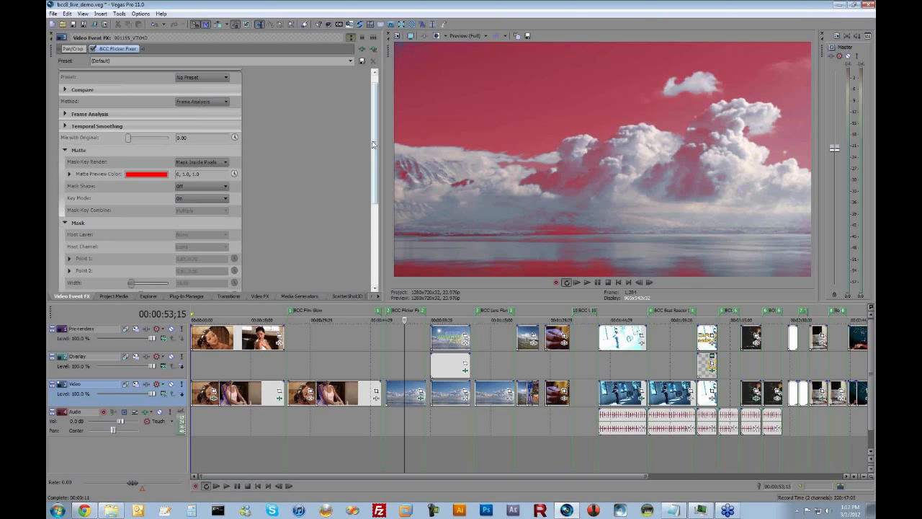
{"action": "left_click_drag", "start_coordinate": [374, 144], "coordinate": [373, 173]}
{"action": "left_click", "coordinate": [189, 144]}
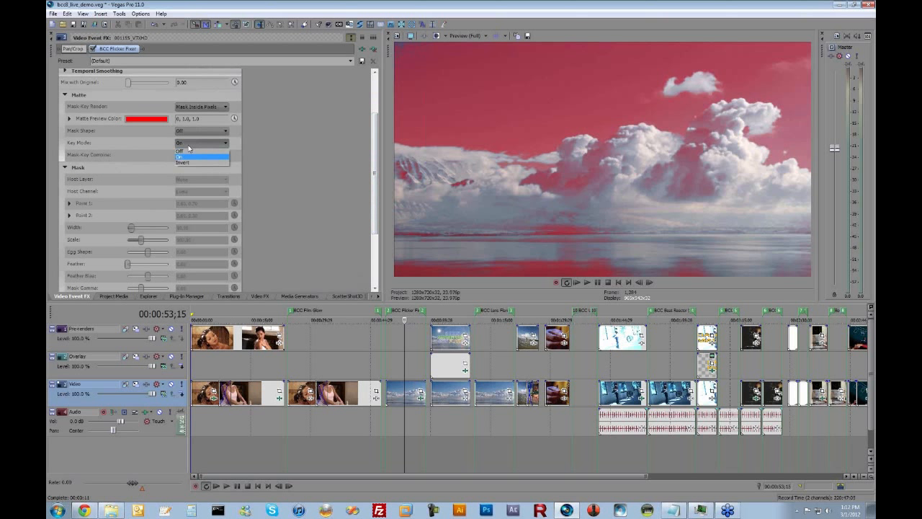
{"action": "left_click", "coordinate": [190, 152]}
{"action": "left_click", "coordinate": [201, 130]}
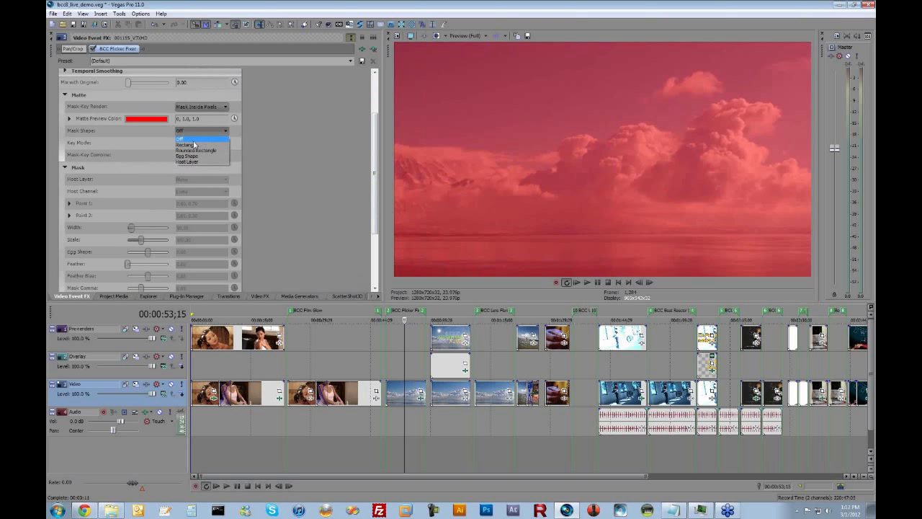
{"action": "left_click", "coordinate": [194, 146]}
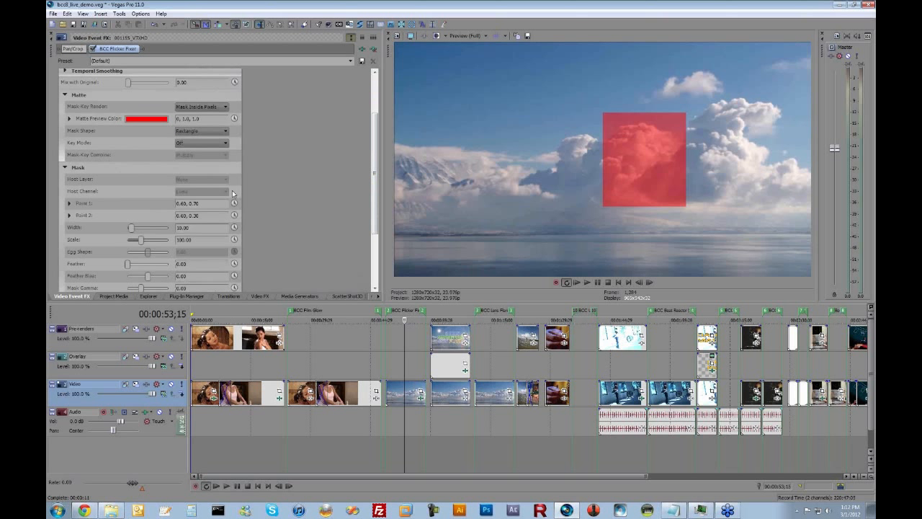
Step: Try the Egg Shape mask on the cloud clip and switch back to Rectangle
{"action": "left_click", "coordinate": [202, 130]}
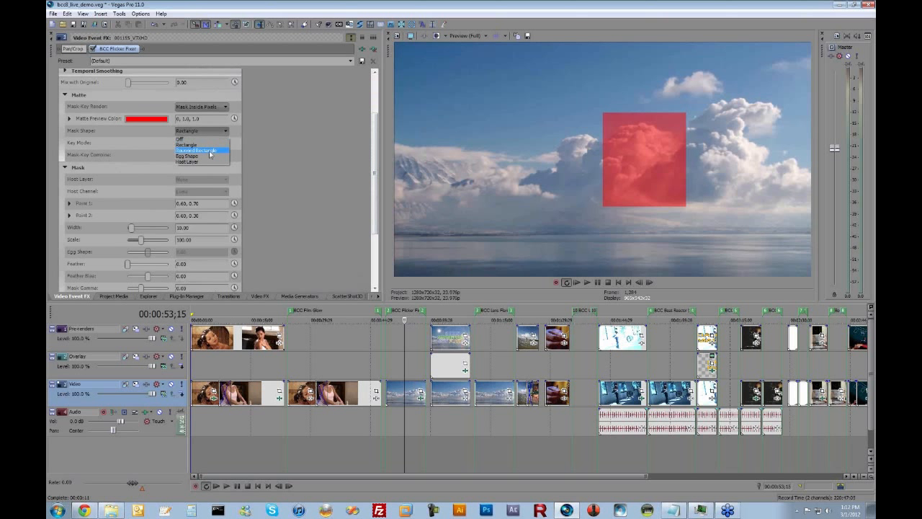
{"action": "left_click", "coordinate": [209, 157]}
{"action": "left_click", "coordinate": [205, 131]}
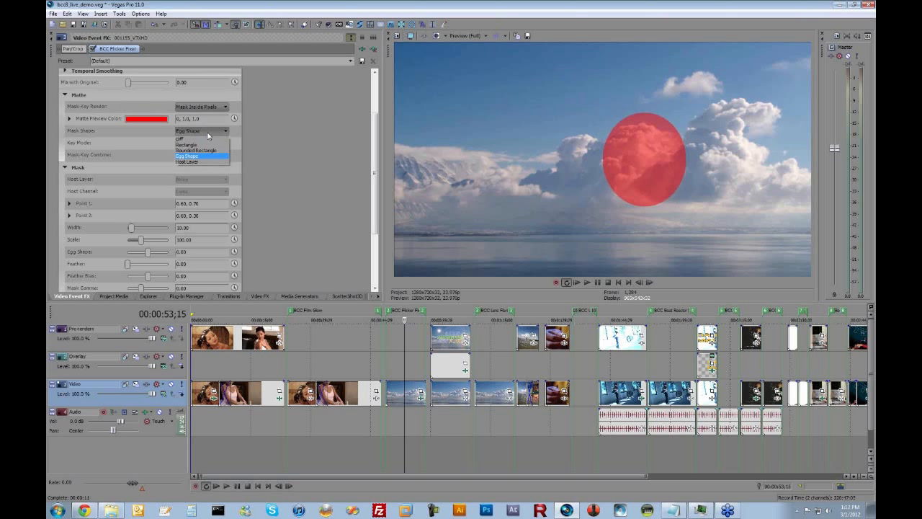
{"action": "left_click", "coordinate": [209, 148]}
Step: Stretch the rectangular mask across the sky with Point 1 at 0.00, 0.62, Point 2 at 1.00, 0.62 and Width about 23.16
{"action": "left_click_drag", "start_coordinate": [374, 148], "coordinate": [373, 196]}
{"action": "left_click", "coordinate": [69, 125]}
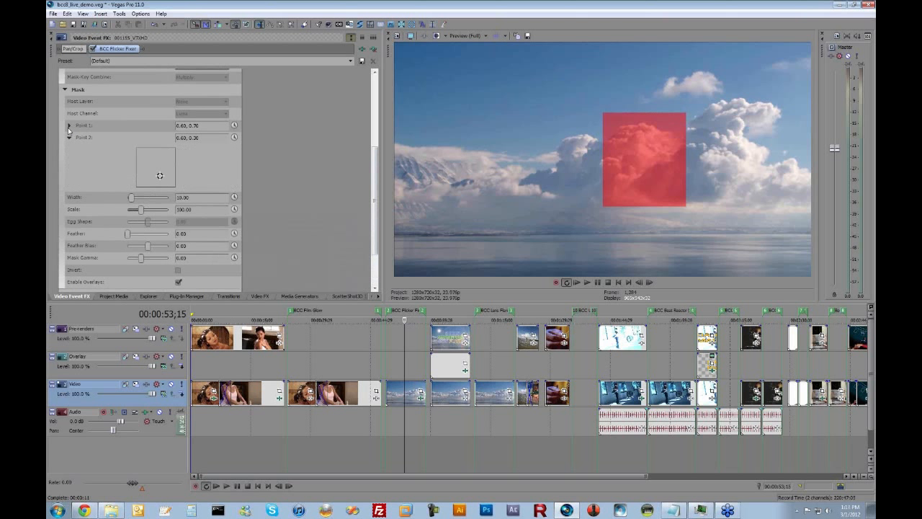
{"action": "left_click", "coordinate": [69, 184]}
{"action": "left_click_drag", "start_coordinate": [160, 148], "coordinate": [135, 152]}
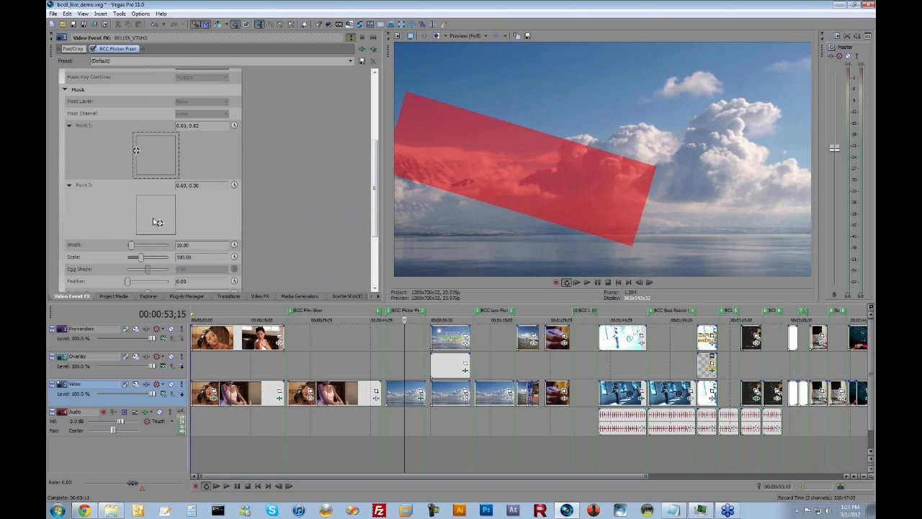
{"action": "left_click_drag", "start_coordinate": [159, 224], "coordinate": [176, 211]}
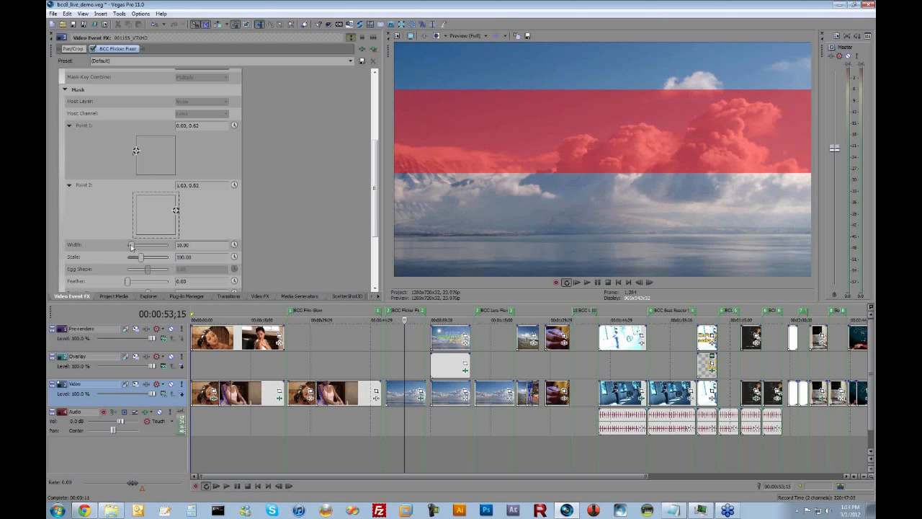
{"action": "left_click_drag", "start_coordinate": [131, 246], "coordinate": [138, 247]}
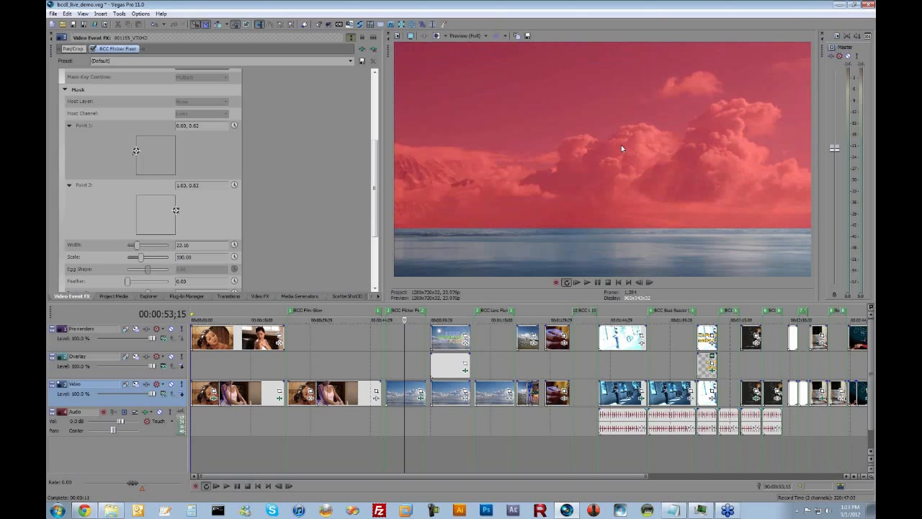
Step: Turn Key Mode back on to combine the sky color key with the rectangular mask
{"action": "left_click_drag", "start_coordinate": [375, 215], "coordinate": [374, 189]}
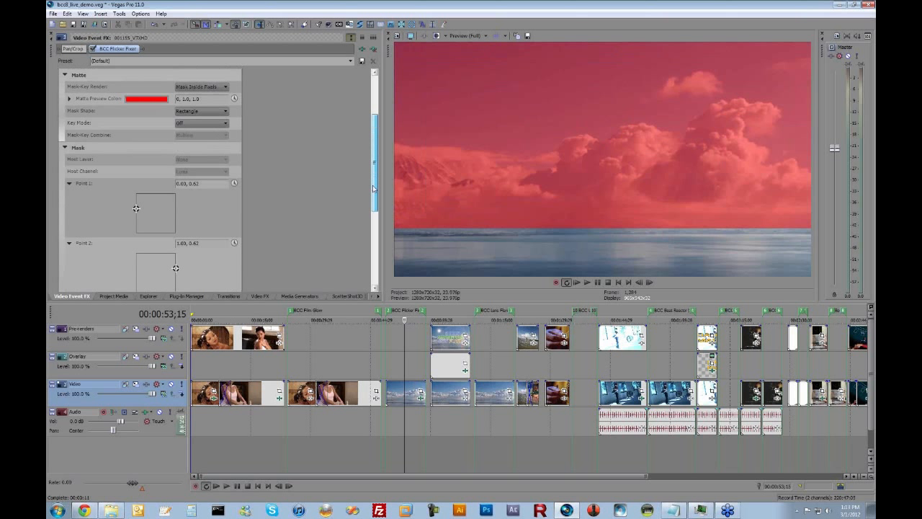
{"action": "left_click", "coordinate": [204, 123]}
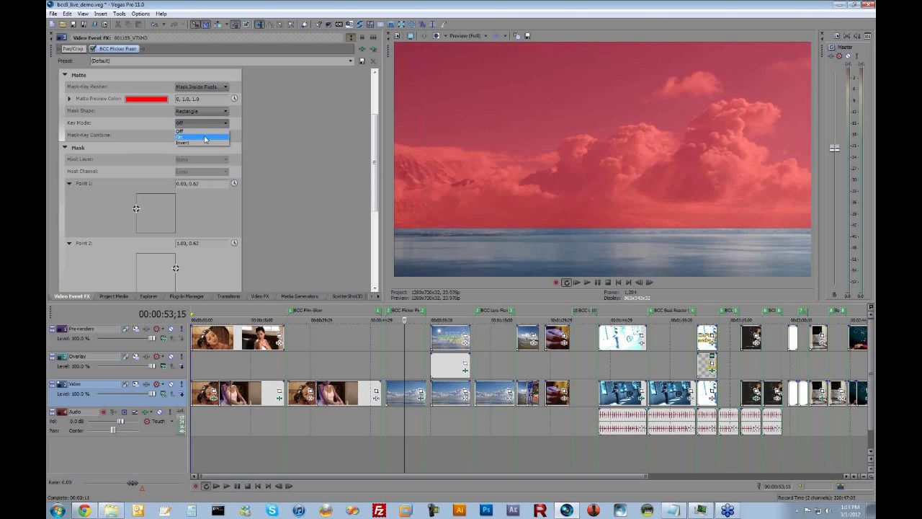
{"action": "left_click", "coordinate": [205, 138]}
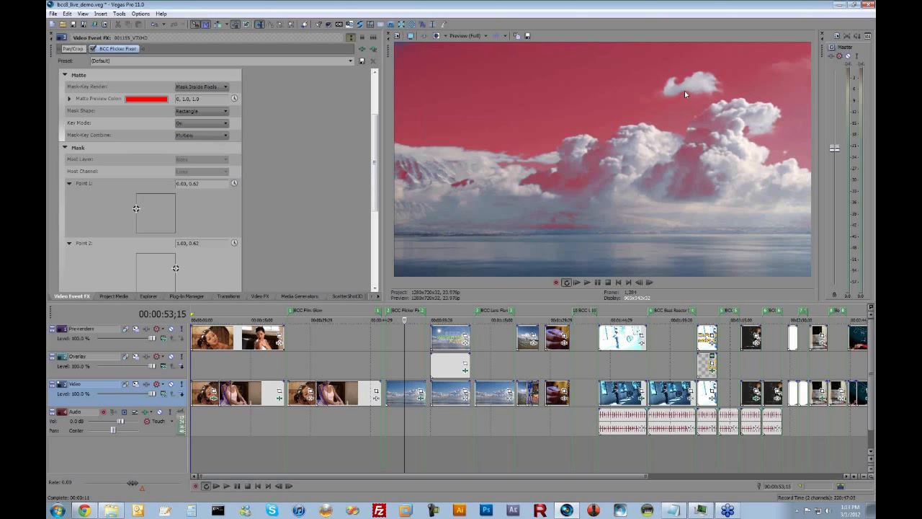
Step: Play the pre-rendered Lens Flare 3D title clip over its own time selection, then pause playback
{"action": "left_click", "coordinate": [449, 341]}
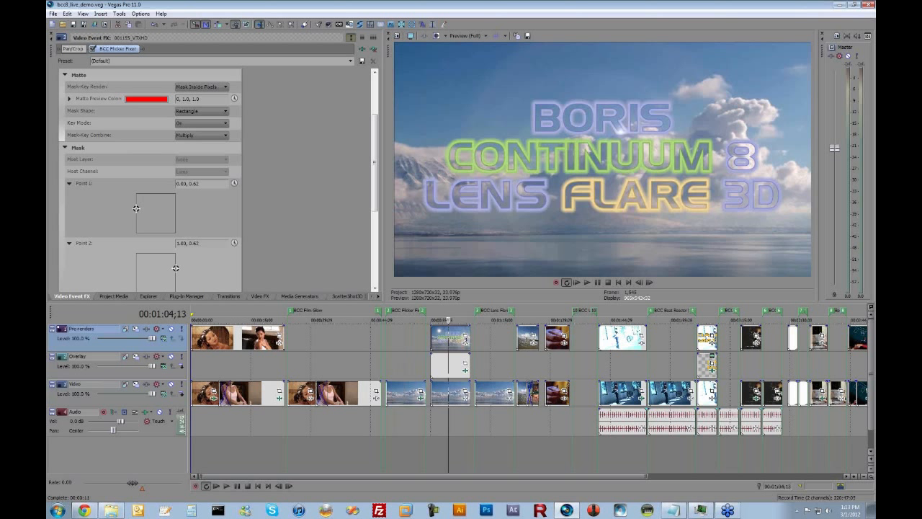
{"action": "left_click", "coordinate": [437, 339]}
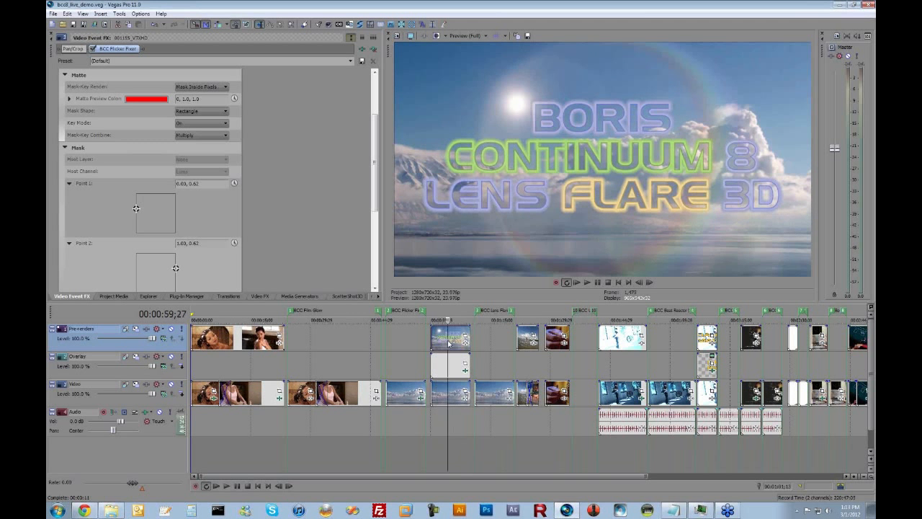
{"action": "double_click", "coordinate": [448, 344]}
{"action": "key", "text": "space"}
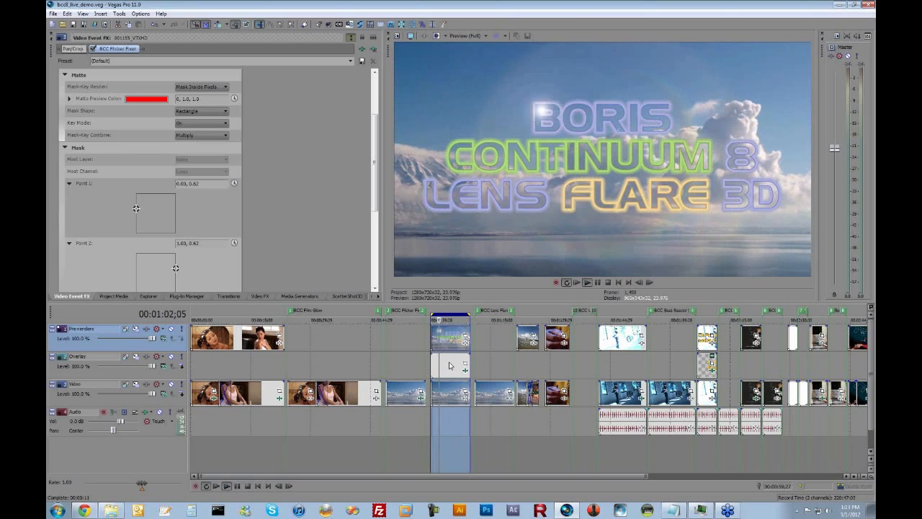
{"action": "key", "text": "Return"}
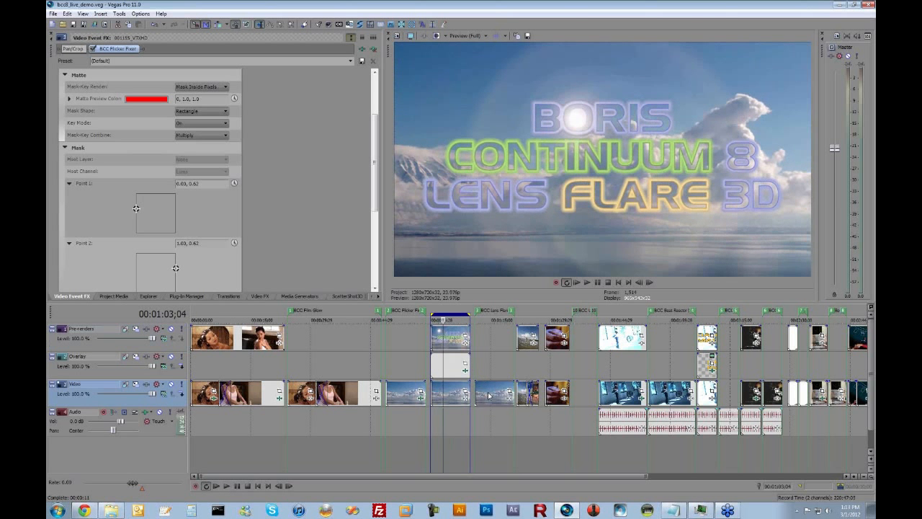
Step: Insert an empty event on the Overlay track spanning the cloud clip in the BCC Lens Flare 3D section
{"action": "double_click", "coordinate": [483, 380]}
{"action": "right_click", "coordinate": [486, 368]}
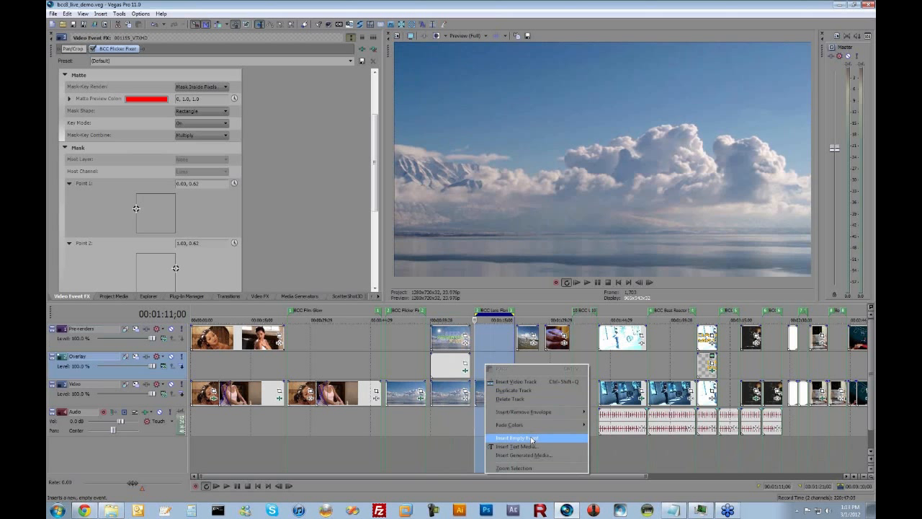
{"action": "left_click", "coordinate": [531, 440]}
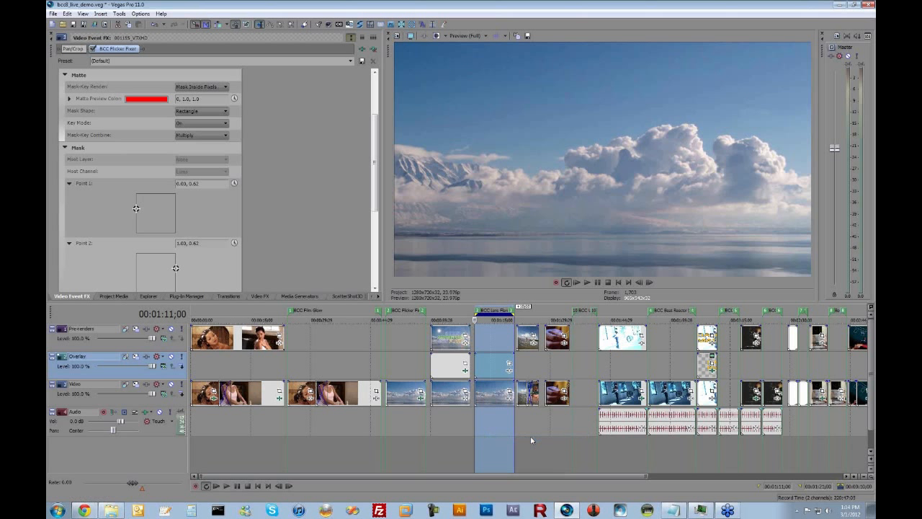
Step: Add the Boris RED effect from the BorisFX group to the empty overlay event and launch the Boris RED interface
{"action": "left_click", "coordinate": [186, 295]}
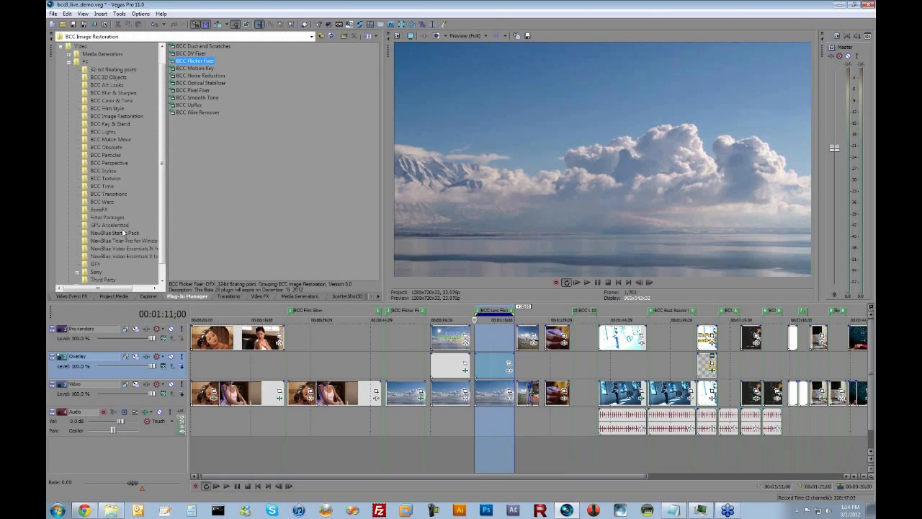
{"action": "left_click", "coordinate": [99, 209]}
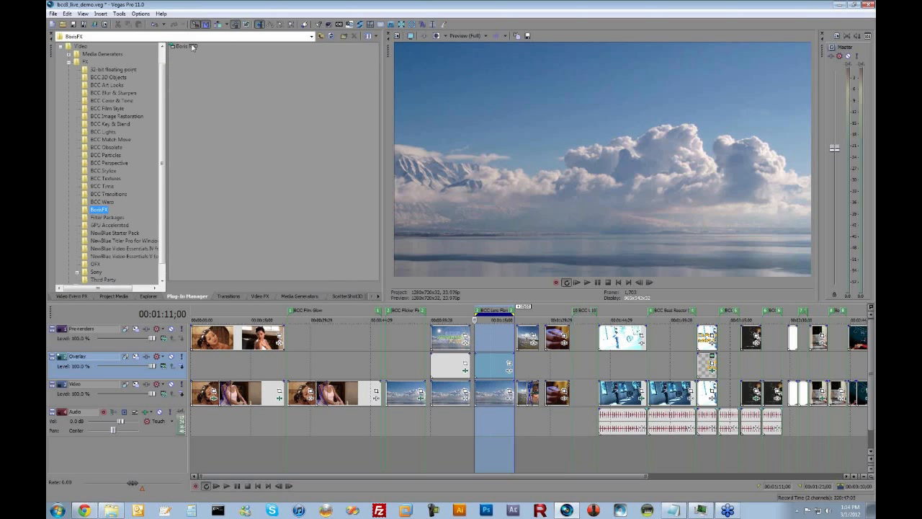
{"action": "left_click_drag", "start_coordinate": [186, 46], "coordinate": [498, 364]}
{"action": "left_click", "coordinate": [90, 89]}
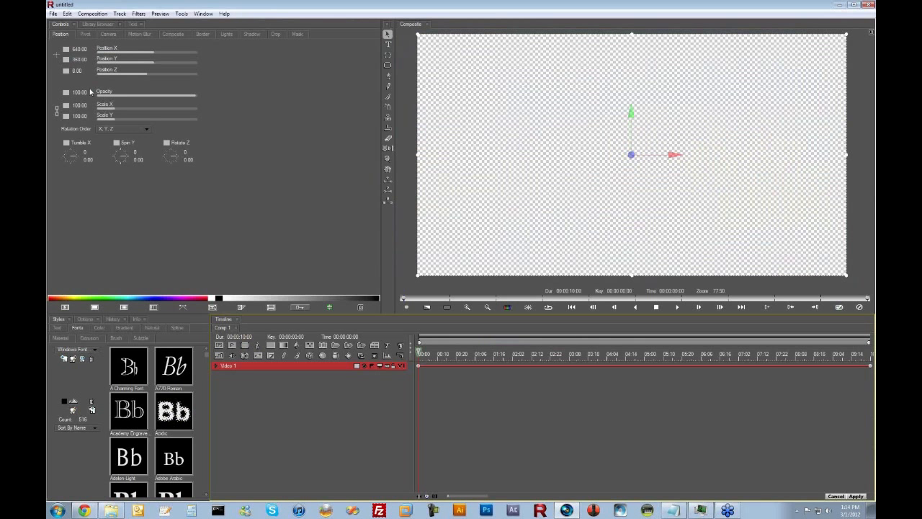
Step: Open the 01 LenFlare3DVegas.red project in Boris RED and apply the title to the overlay event
{"action": "left_click", "coordinate": [52, 14]}
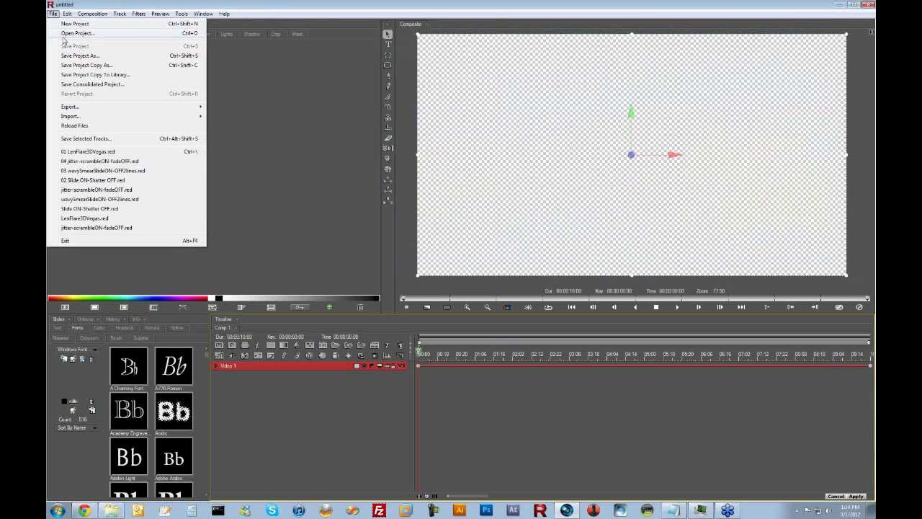
{"action": "left_click", "coordinate": [65, 34]}
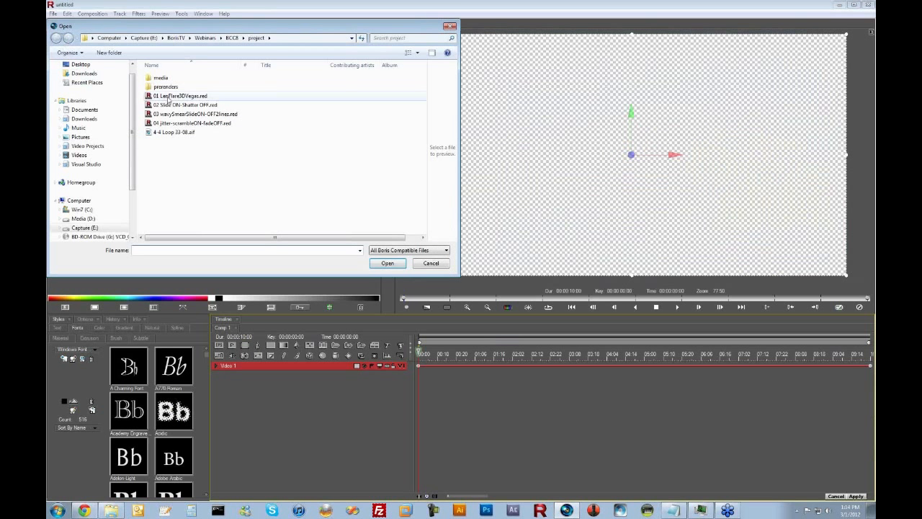
{"action": "left_click", "coordinate": [170, 97]}
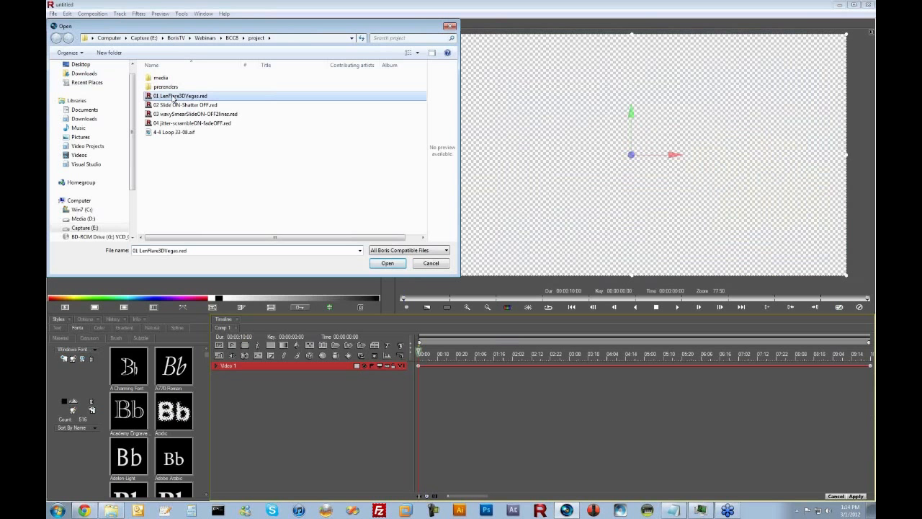
{"action": "left_click", "coordinate": [392, 264]}
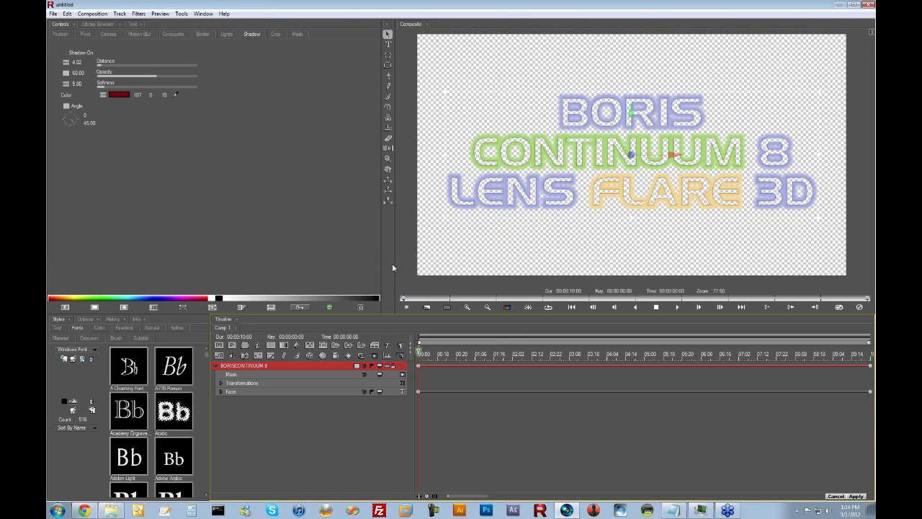
{"action": "left_click", "coordinate": [856, 496]}
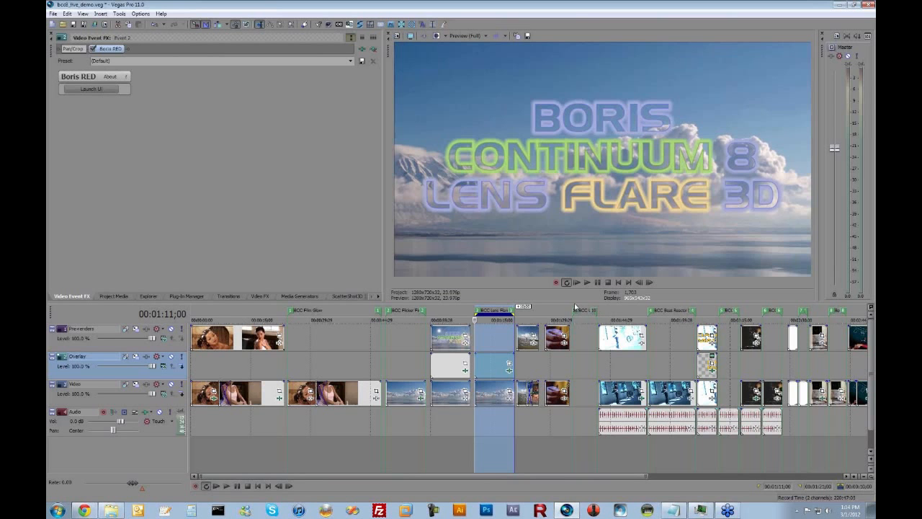
Step: Switch to Vegas Pro, park at 00:01:14;12 on the overlay event and add BCC Lens Flare 3D from the BCC Lights group
{"action": "left_click", "coordinate": [488, 369]}
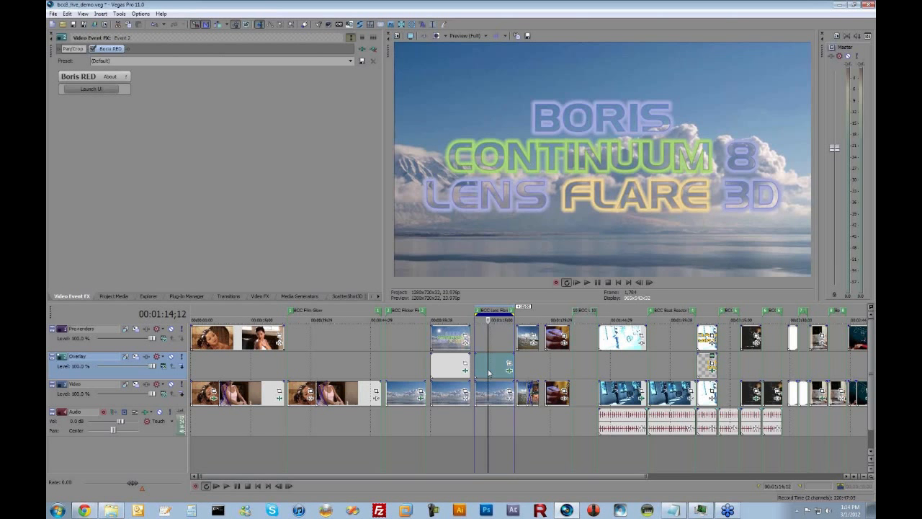
{"action": "left_click", "coordinate": [191, 296]}
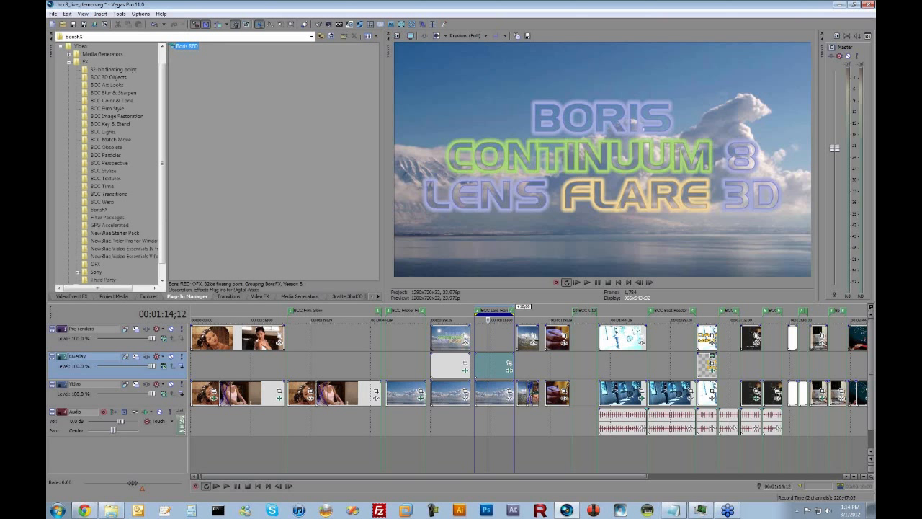
{"action": "left_click", "coordinate": [673, 510]}
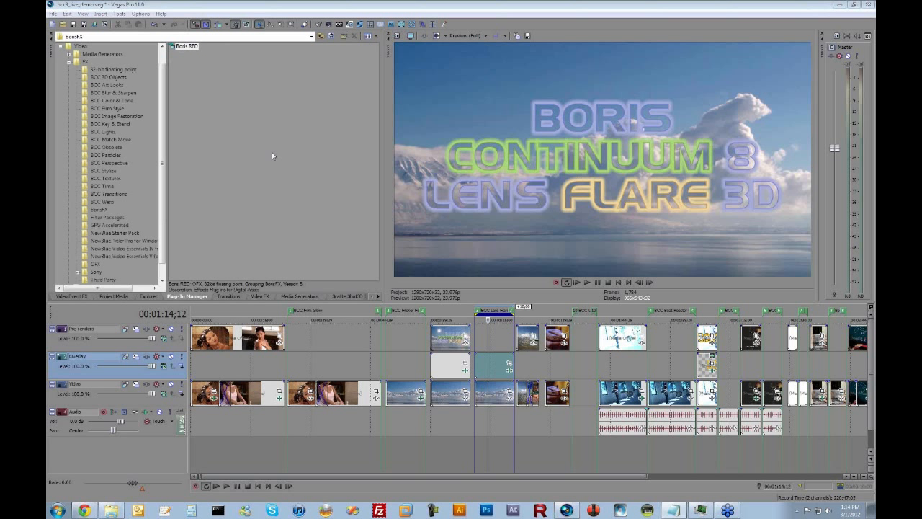
{"action": "left_click", "coordinate": [103, 133]}
{"action": "left_click", "coordinate": [214, 84]}
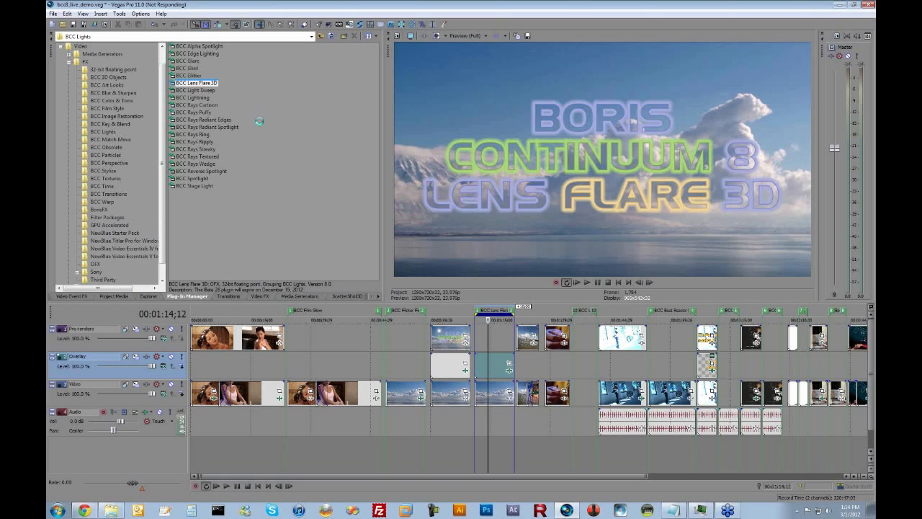
Step: Try the built-in lens flare presets BigBrightAmberLight, BigBrightSun, BluePurpleSpread and BrightFoggyFlare on the title
{"action": "left_click", "coordinate": [183, 89]}
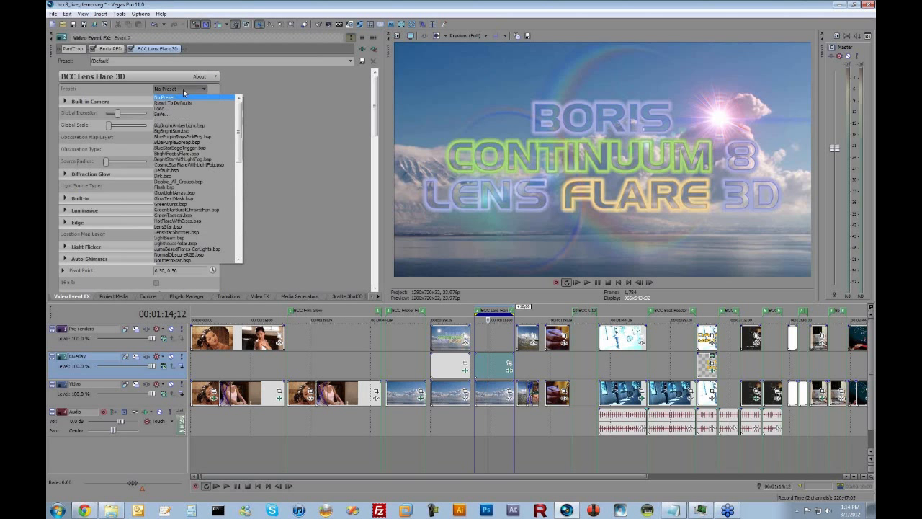
{"action": "left_click", "coordinate": [189, 125]}
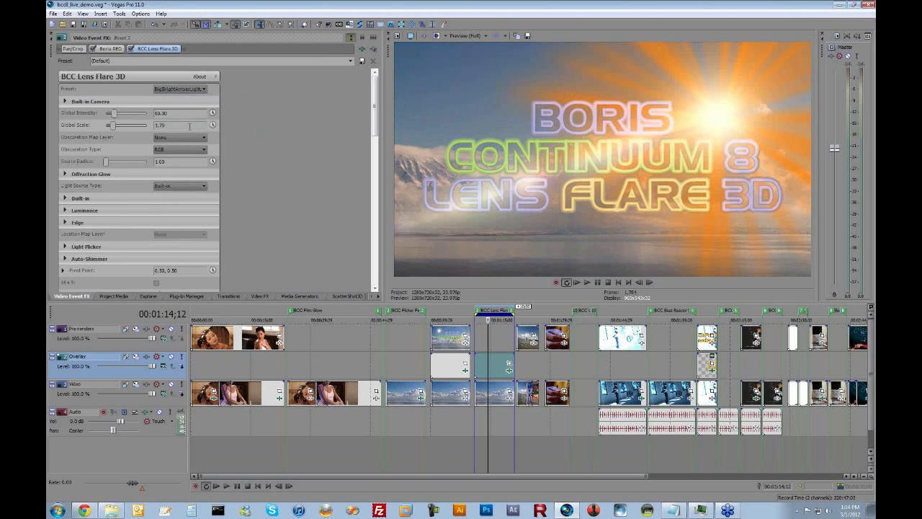
{"action": "key", "text": "Down"}
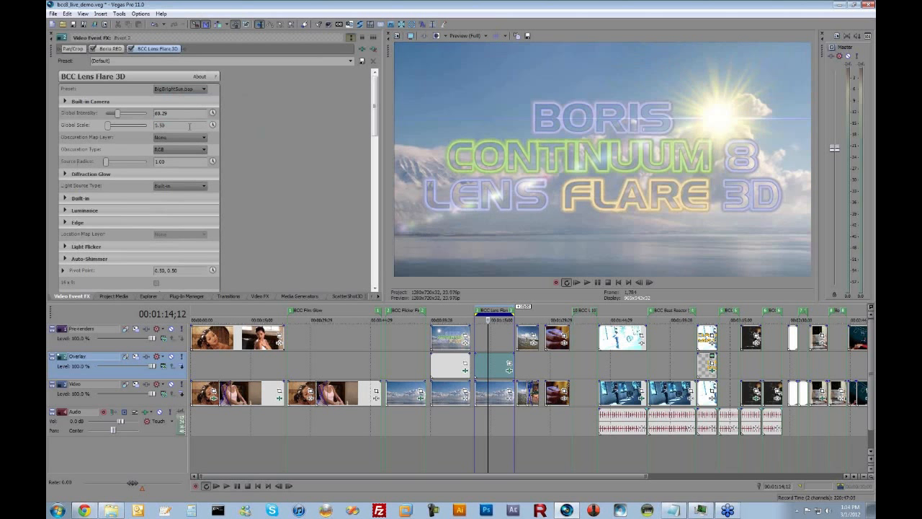
{"action": "key", "text": "Down"}
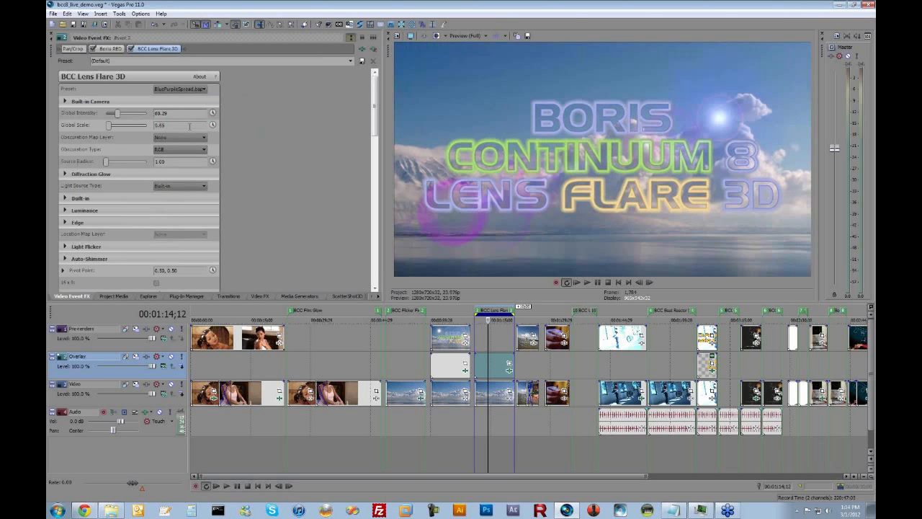
{"action": "key", "text": "Down"}
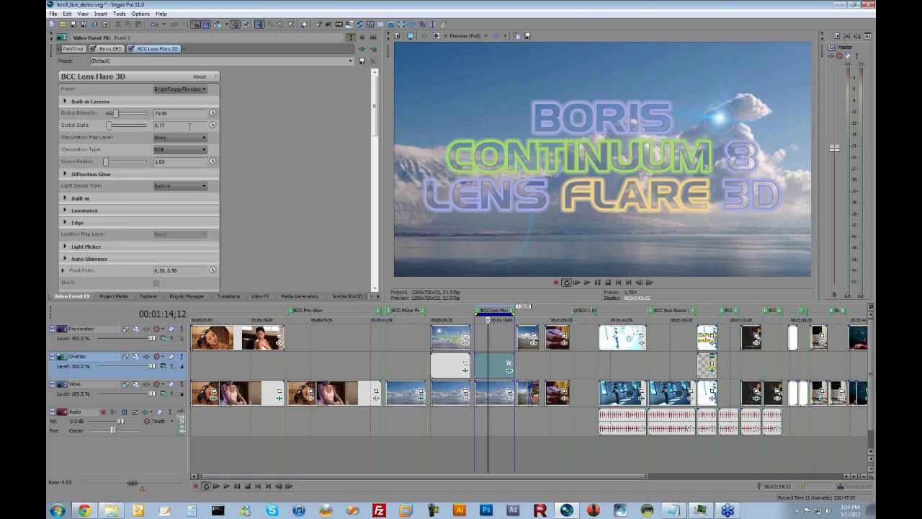
Step: Load the saved BCC8 Demo preset for the lens flare and shift its built-in light source to about 0.24, 0.75
{"action": "left_click", "coordinate": [351, 61]}
{"action": "left_click", "coordinate": [308, 76]}
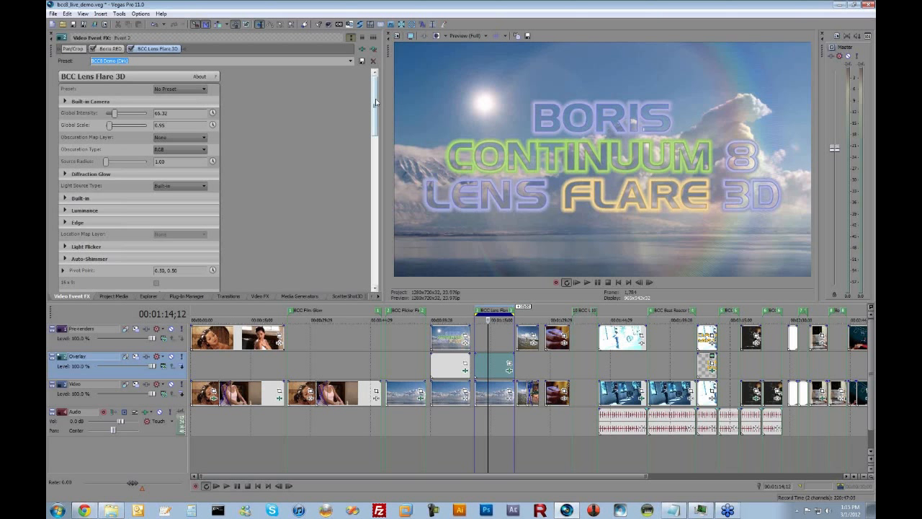
{"action": "scroll", "coordinate": [374, 108], "scroll_direction": "down", "scroll_amount": 1}
{"action": "left_click_drag", "start_coordinate": [374, 107], "coordinate": [373, 110]}
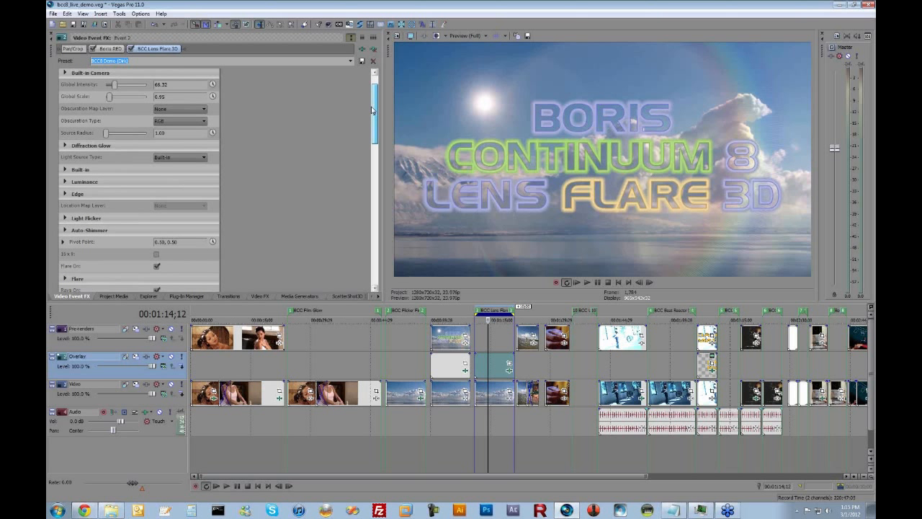
{"action": "left_click", "coordinate": [64, 171]}
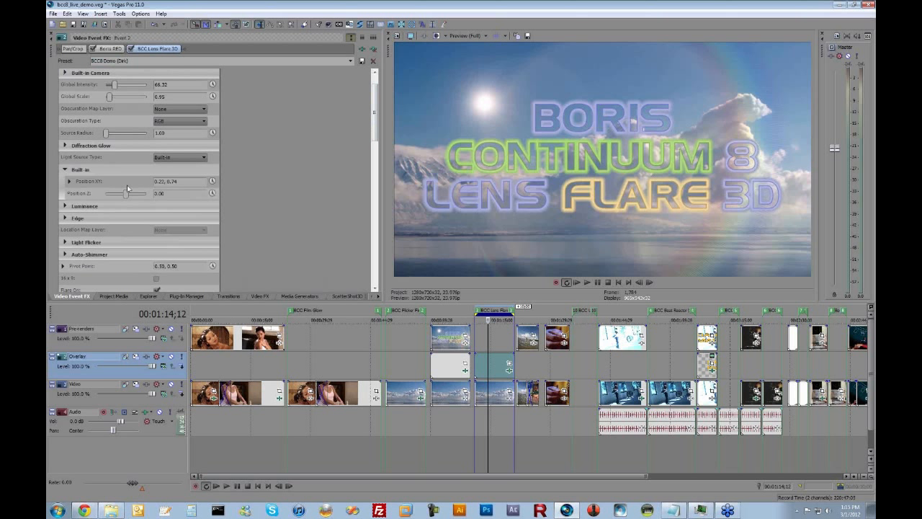
{"action": "left_click", "coordinate": [69, 182]}
{"action": "scroll", "coordinate": [358, 136], "scroll_direction": "down", "scroll_amount": 1}
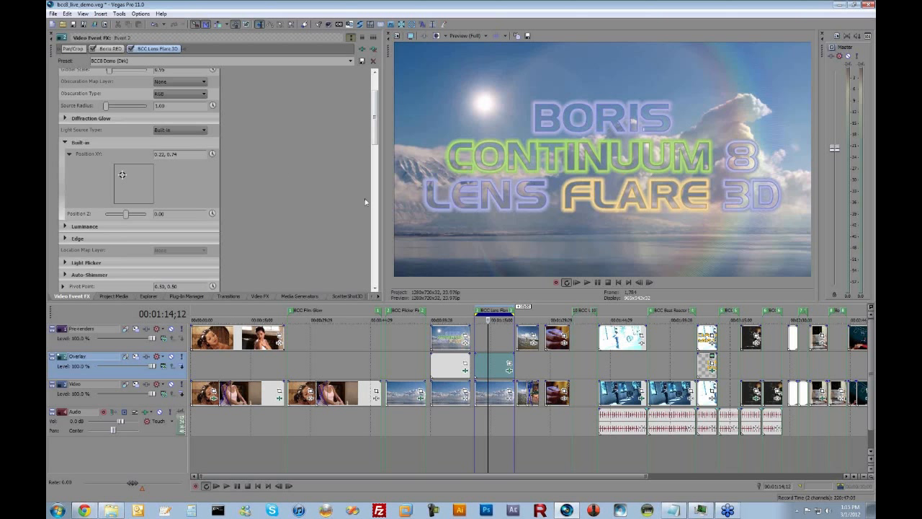
{"action": "mouse_move", "coordinate": [124, 175]}
{"action": "left_mouse_down"}
{"action": "mouse_move", "coordinate": [141, 178]}
{"action": "mouse_move", "coordinate": [124, 175]}
{"action": "left_mouse_up"}
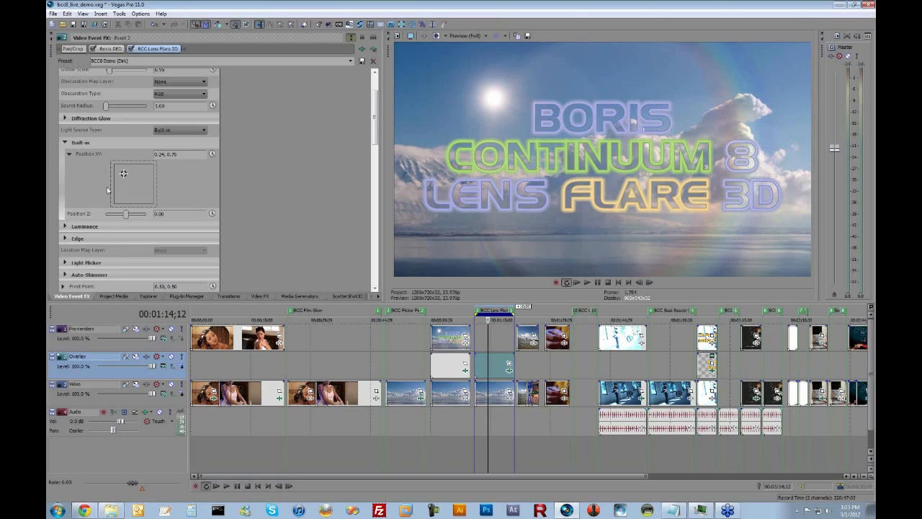
Step: Set the Obscuration Map Layer to Source Layer and move the light source across the title and back to about 0.24, 0.73
{"action": "left_click", "coordinate": [198, 82]}
{"action": "left_click", "coordinate": [192, 96]}
{"action": "left_click", "coordinate": [124, 174]}
{"action": "left_click_drag", "start_coordinate": [125, 175], "coordinate": [126, 178]}
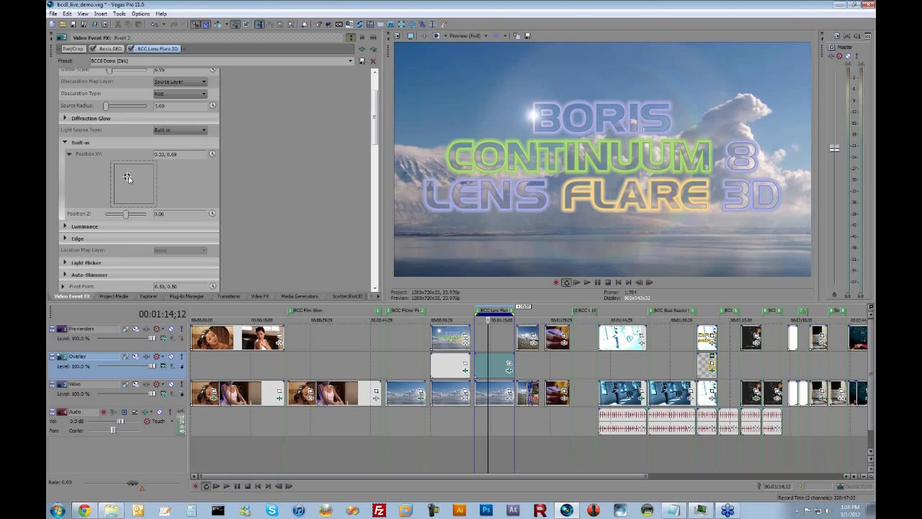
{"action": "left_click_drag", "start_coordinate": [128, 176], "coordinate": [129, 179]}
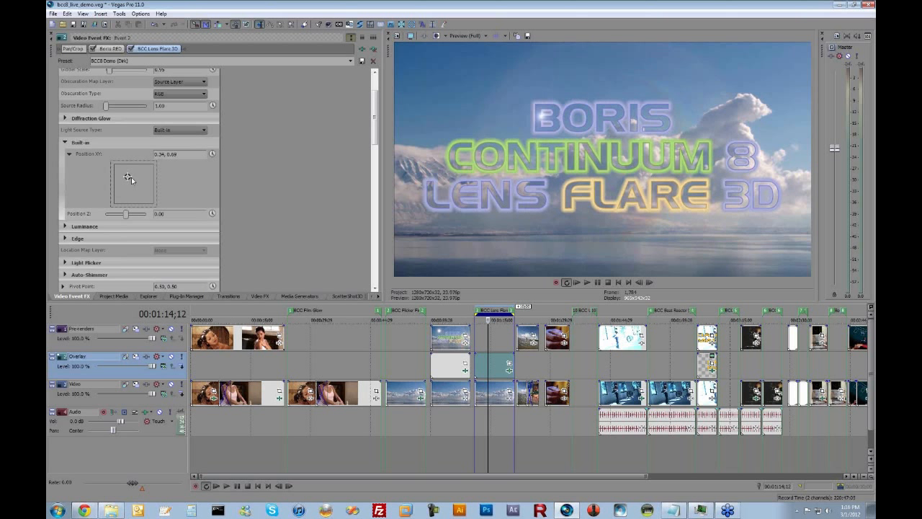
{"action": "left_click_drag", "start_coordinate": [148, 180], "coordinate": [167, 175]}
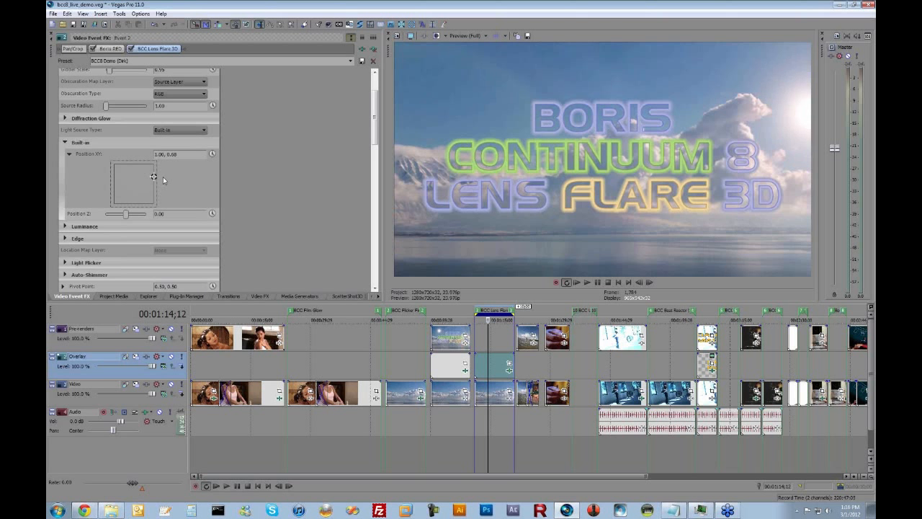
{"action": "left_click_drag", "start_coordinate": [158, 178], "coordinate": [123, 175]}
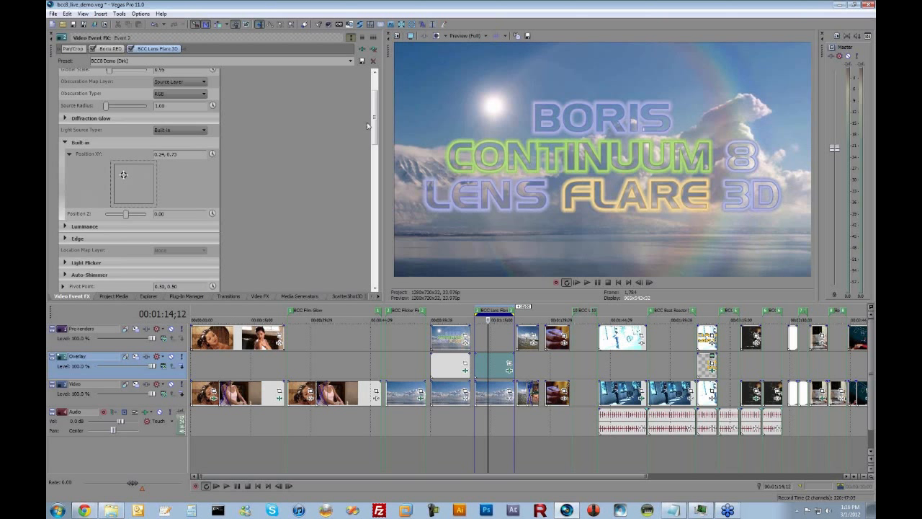
Step: Preview the Faded Ring element of the lens flare and switch it back off
{"action": "left_click_drag", "start_coordinate": [368, 126], "coordinate": [257, 176]}
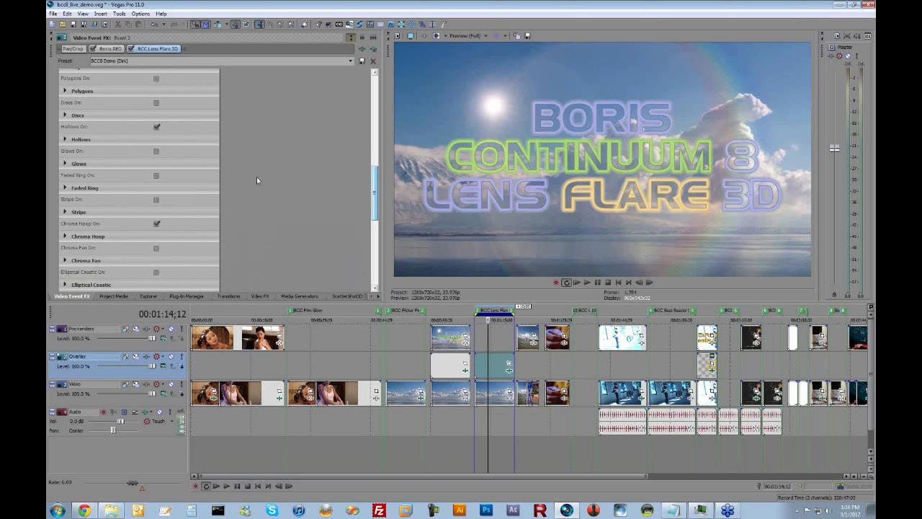
{"action": "left_click", "coordinate": [156, 176]}
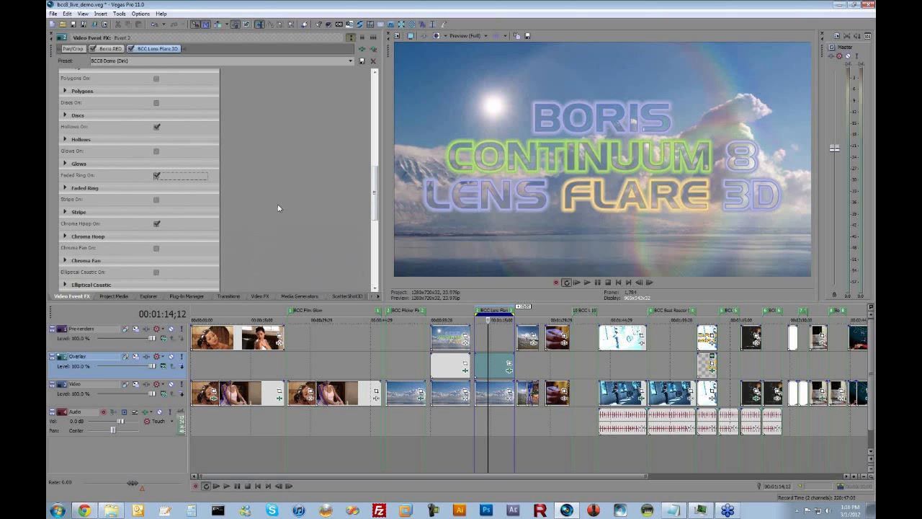
{"action": "left_click", "coordinate": [156, 176]}
Step: Preview the Chroma Fan element at Intensity 34.74, Scale 2.00 and an Angle of about -234, and switch it back off
{"action": "scroll", "coordinate": [373, 188], "scroll_direction": "down", "scroll_amount": 3}
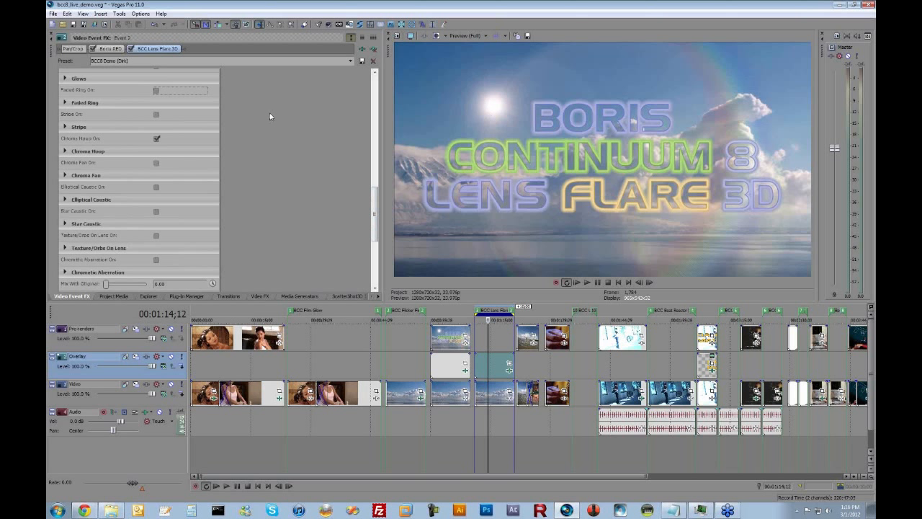
{"action": "left_click", "coordinate": [157, 163]}
{"action": "left_click", "coordinate": [64, 176]}
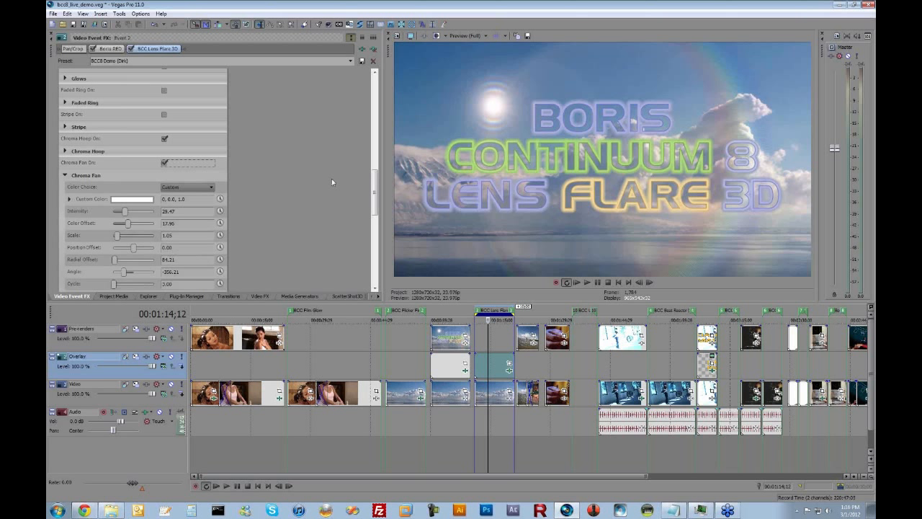
{"action": "left_click_drag", "start_coordinate": [375, 177], "coordinate": [375, 190]}
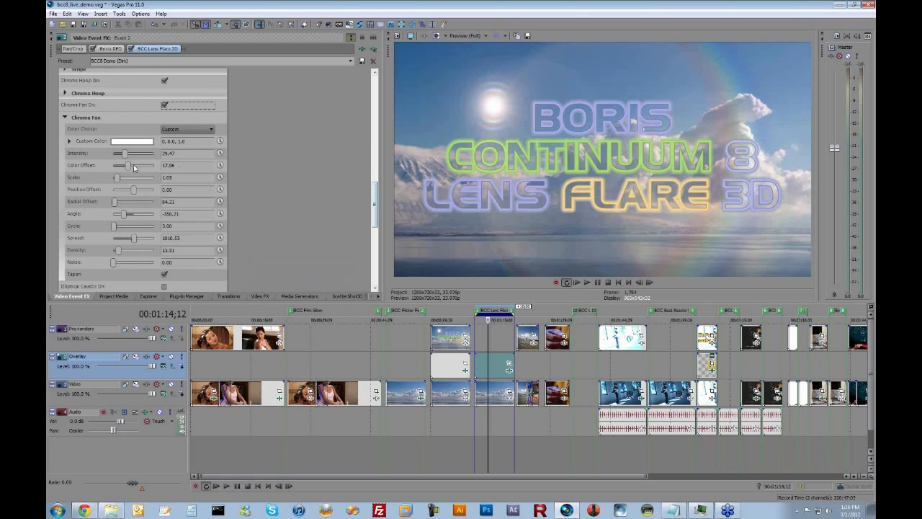
{"action": "left_click_drag", "start_coordinate": [125, 153], "coordinate": [128, 154]}
{"action": "left_click", "coordinate": [121, 179]}
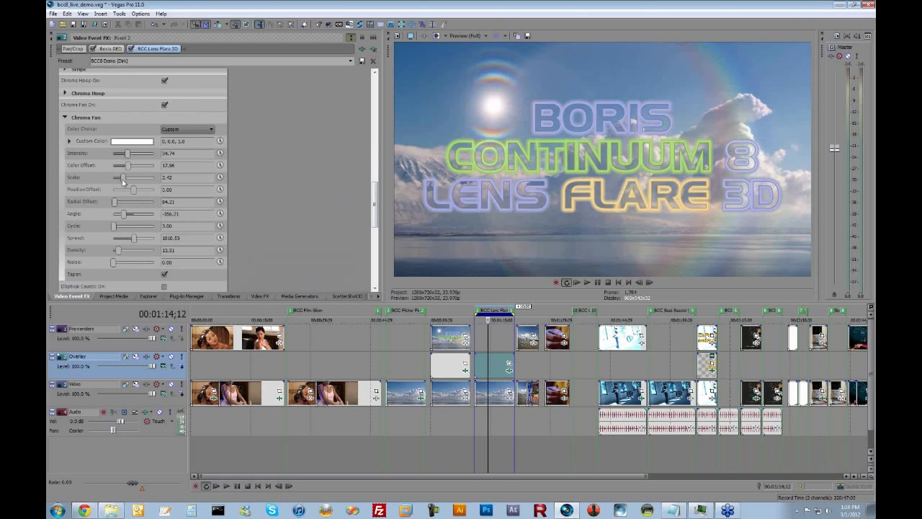
{"action": "left_click_drag", "start_coordinate": [127, 213], "coordinate": [128, 215]}
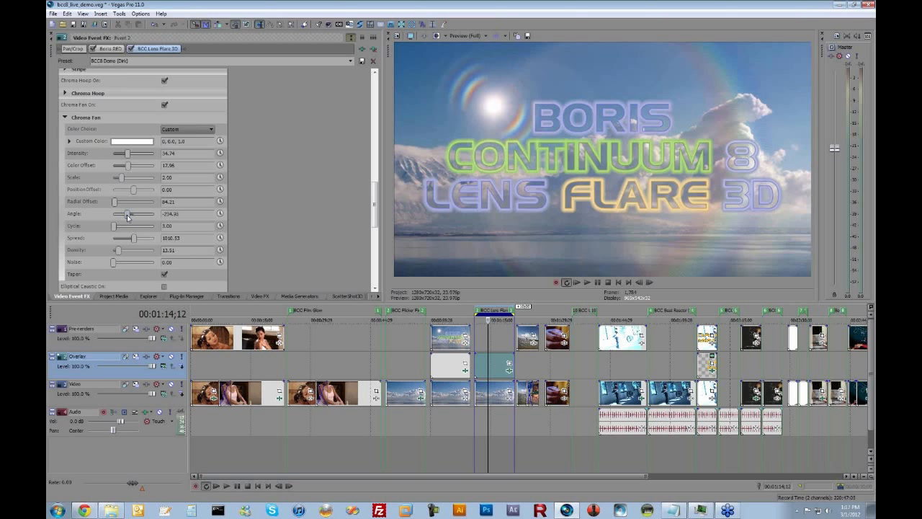
{"action": "left_click", "coordinate": [164, 106]}
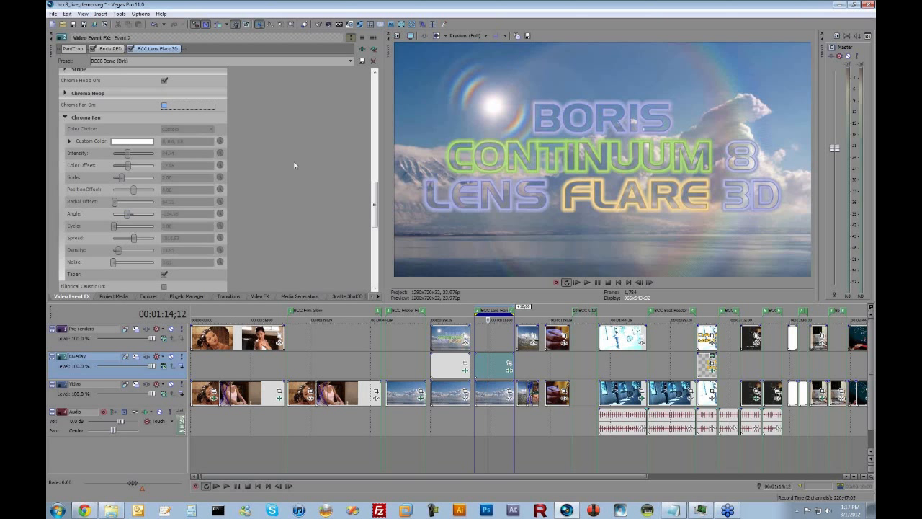
Step: Turn on the Elliptical Caustic element and move the light source to about 0.36, 0.73, at the start of the word BORIS
{"action": "left_click_drag", "start_coordinate": [376, 194], "coordinate": [375, 225]}
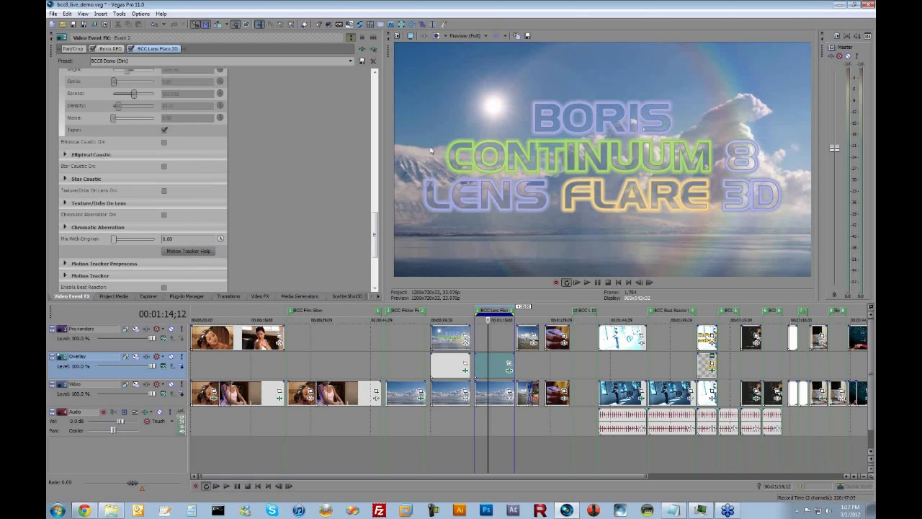
{"action": "left_click", "coordinate": [165, 142]}
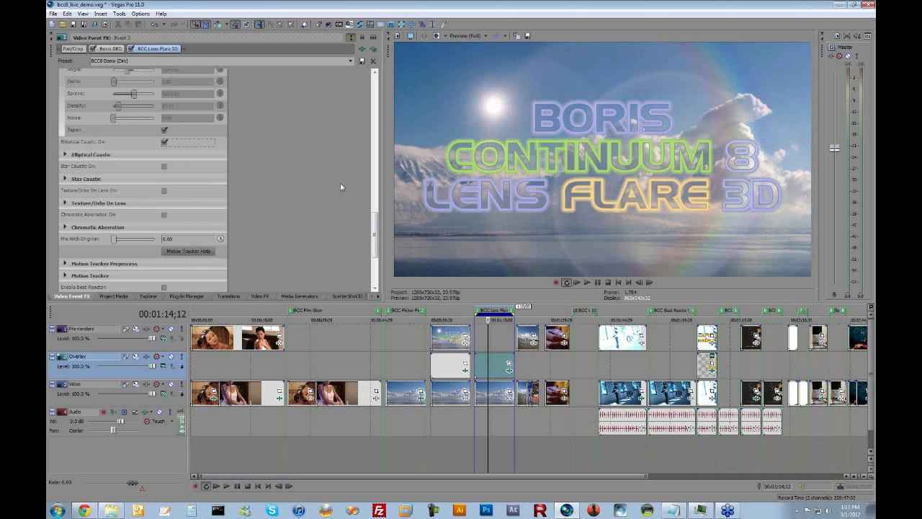
{"action": "left_click_drag", "start_coordinate": [374, 231], "coordinate": [375, 113]}
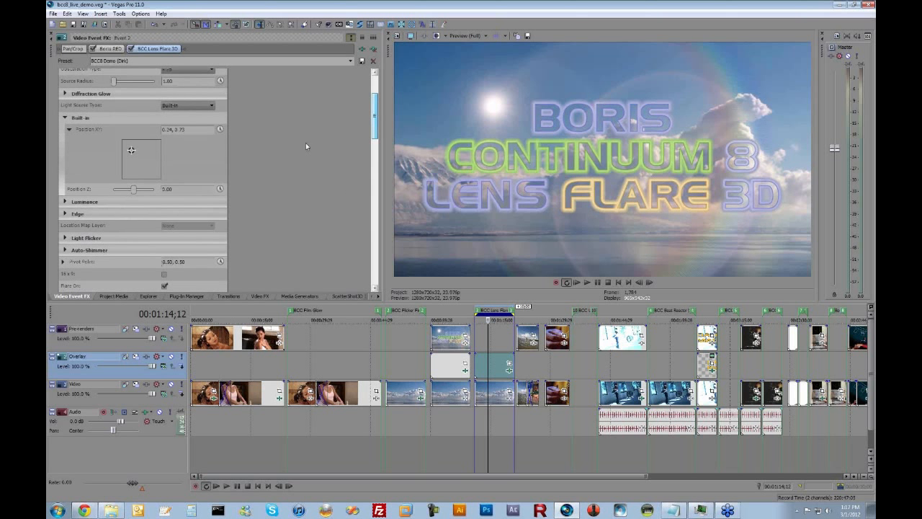
{"action": "left_click", "coordinate": [136, 151]}
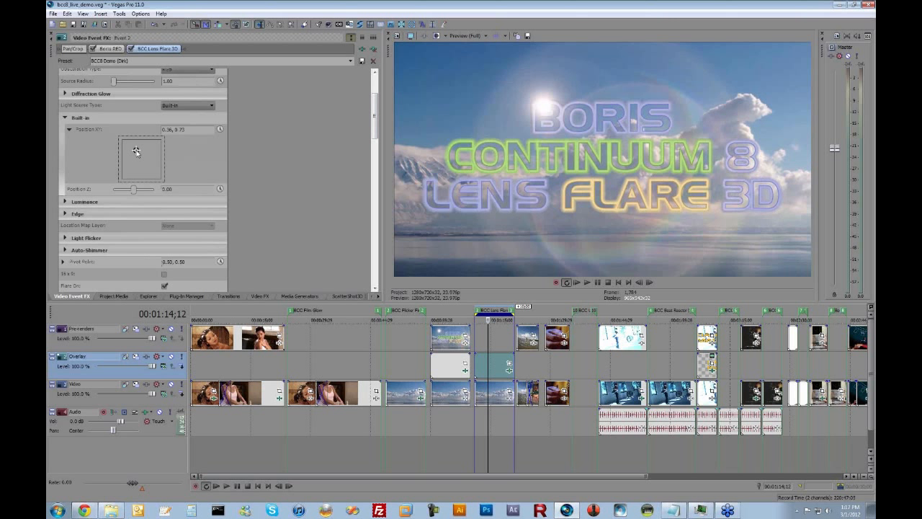
Step: Move the light source across the word CONTINUUM and down to about 0.62, 0.28, below the word FLARE
{"action": "left_click_drag", "start_coordinate": [137, 151], "coordinate": [135, 152]}
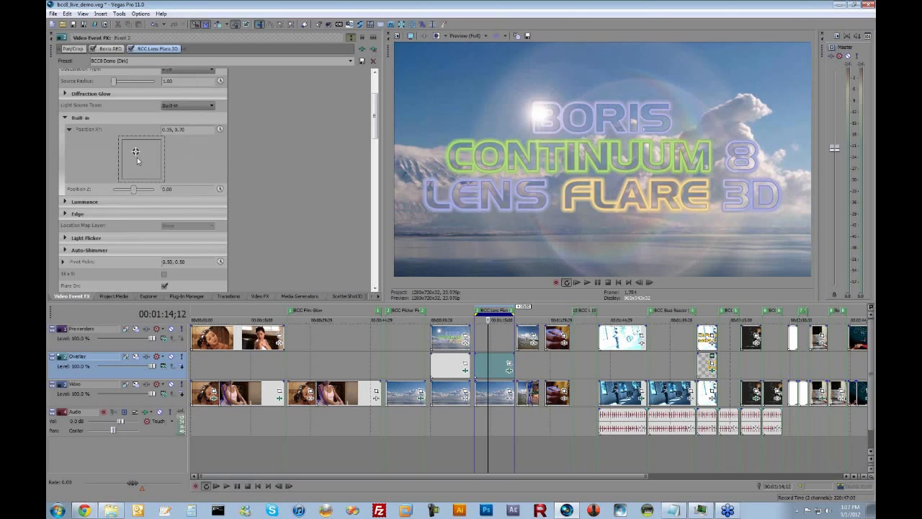
{"action": "left_click", "coordinate": [137, 157]}
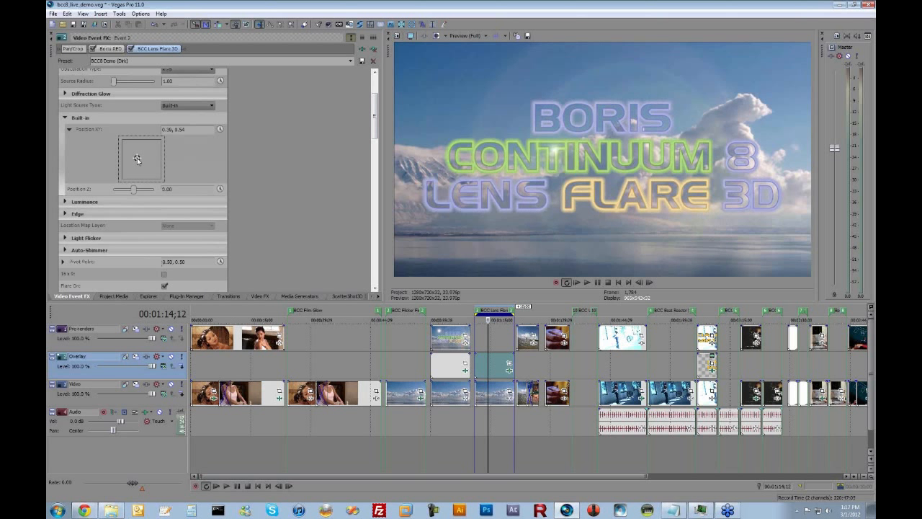
{"action": "left_click", "coordinate": [137, 158]}
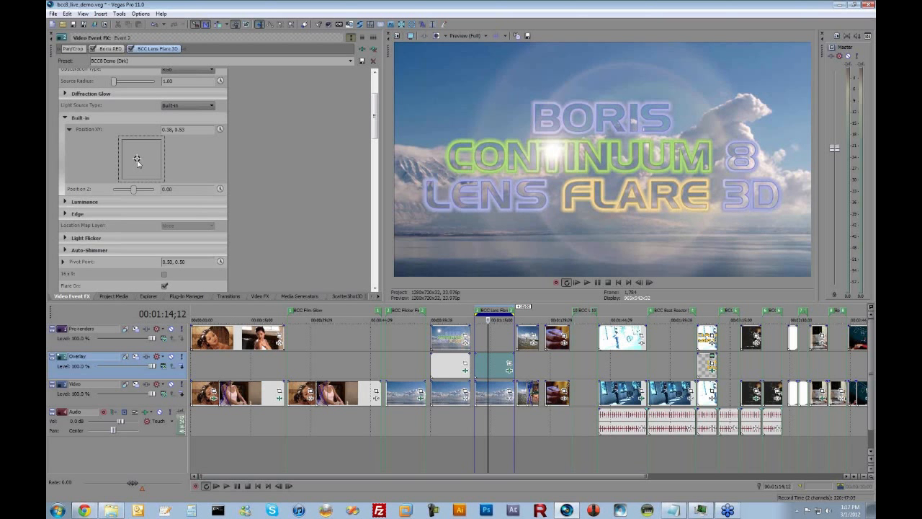
{"action": "left_click", "coordinate": [137, 160]}
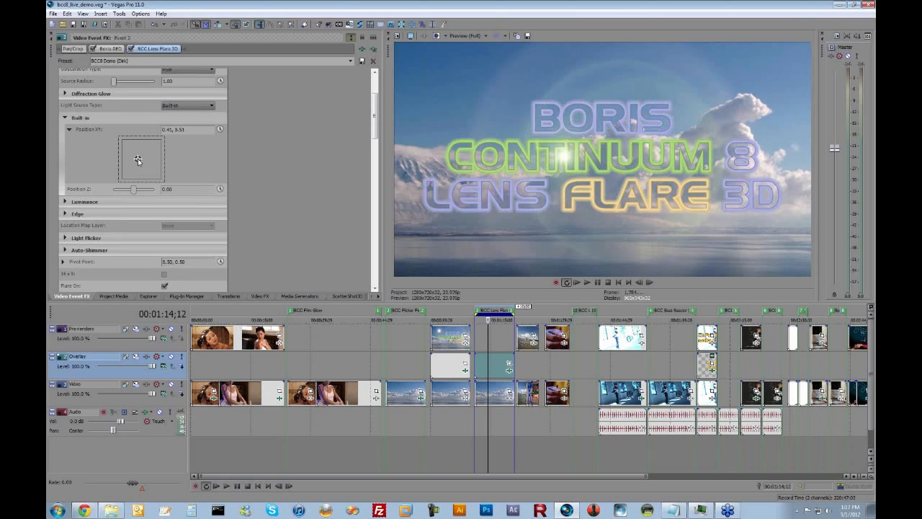
{"action": "left_click", "coordinate": [137, 159]}
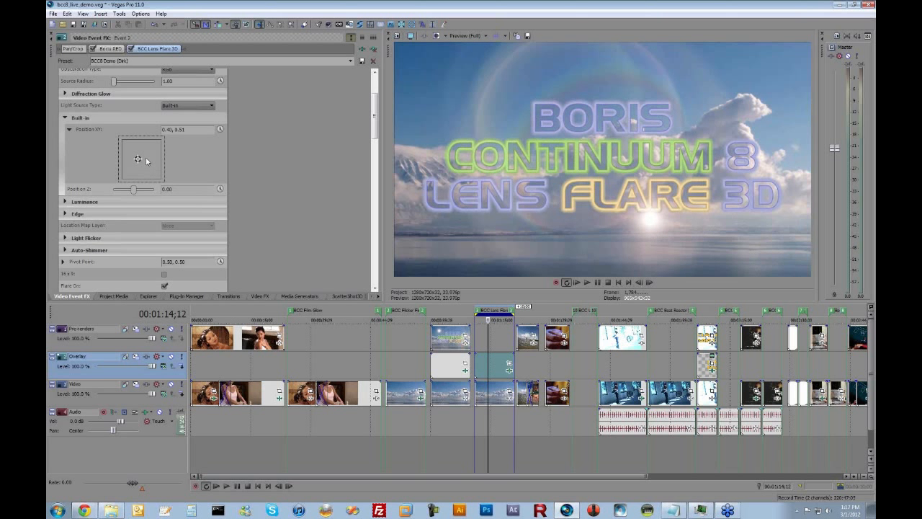
{"action": "left_click", "coordinate": [147, 168]}
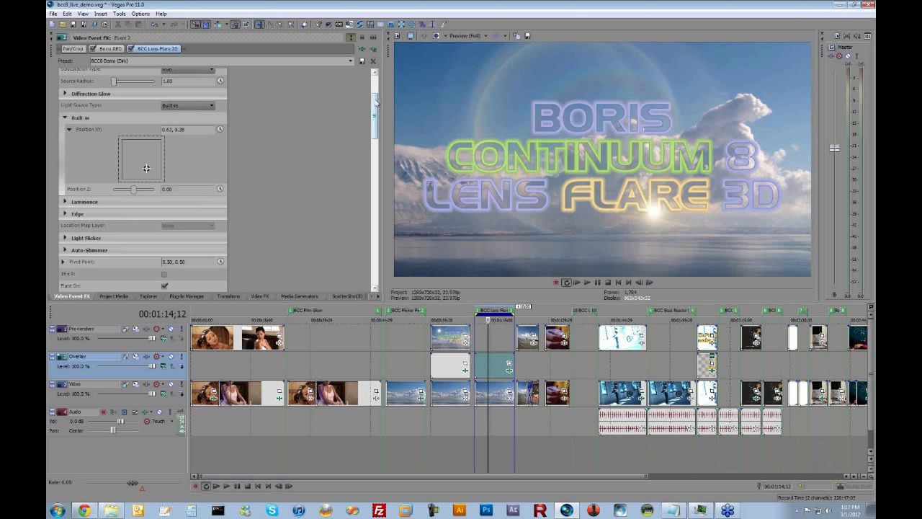
Step: Turn on the Texture/Orbs On Lens element and move the light source to about 0.14, 0.84, in the sky before the title
{"action": "left_click_drag", "start_coordinate": [373, 106], "coordinate": [339, 237]}
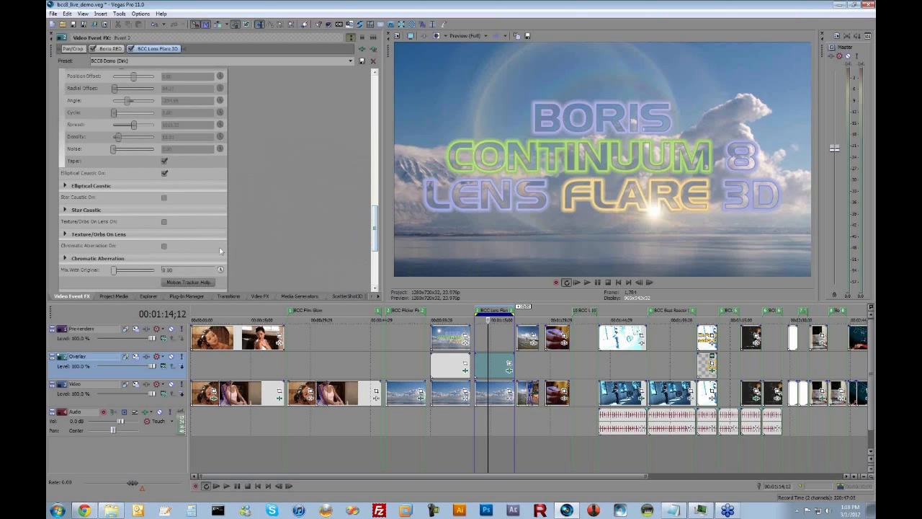
{"action": "left_click", "coordinate": [164, 223]}
{"action": "left_click_drag", "start_coordinate": [378, 216], "coordinate": [374, 112]}
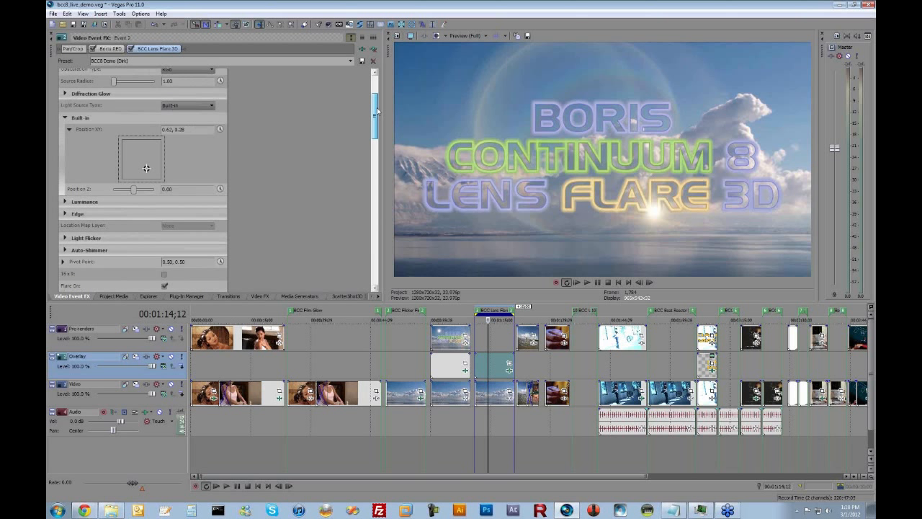
{"action": "left_click_drag", "start_coordinate": [144, 166], "coordinate": [129, 147]}
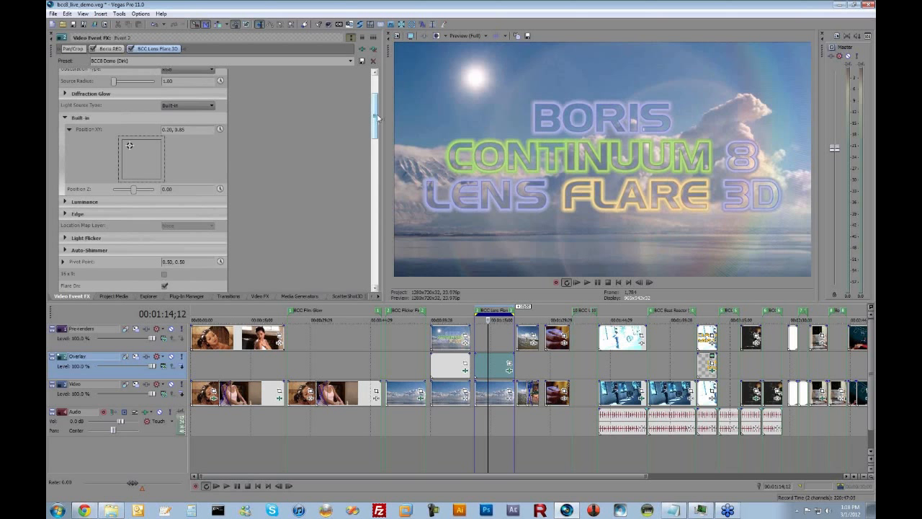
{"action": "left_click_drag", "start_coordinate": [374, 117], "coordinate": [374, 244]}
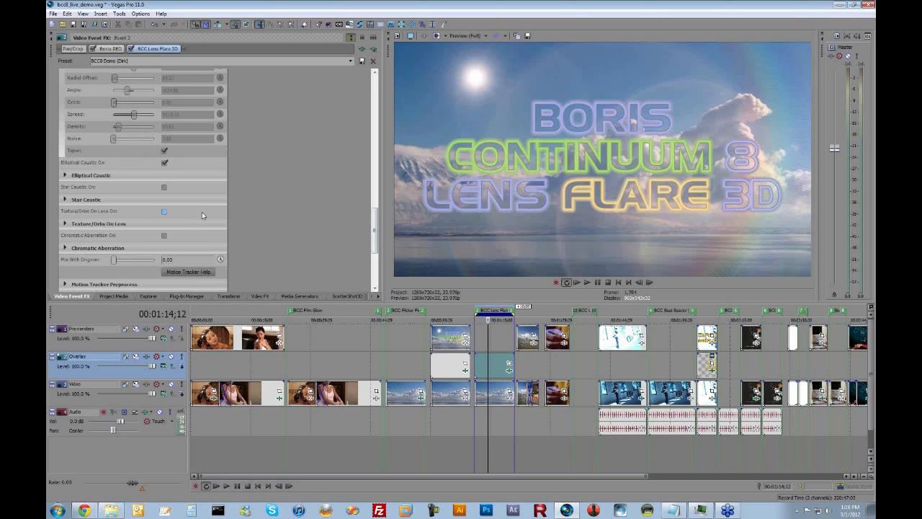
{"action": "left_click", "coordinate": [164, 211]}
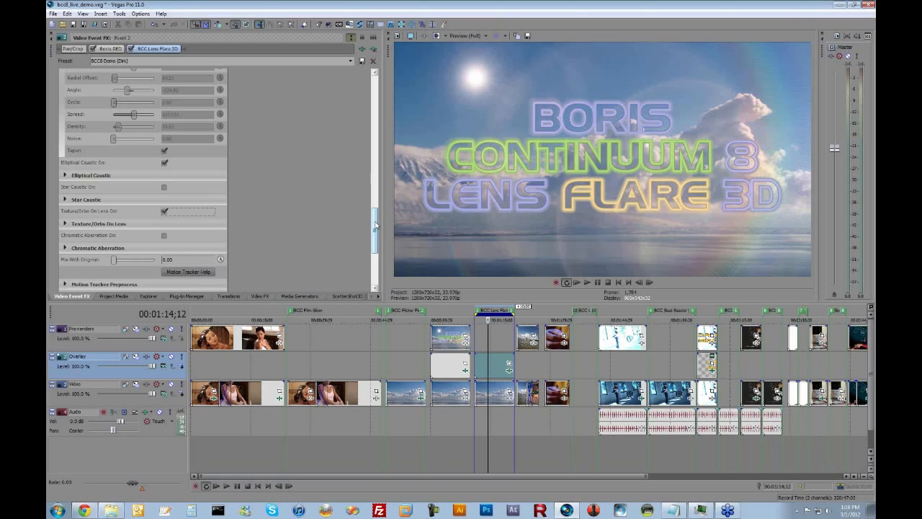
{"action": "left_click_drag", "start_coordinate": [374, 224], "coordinate": [378, 110]}
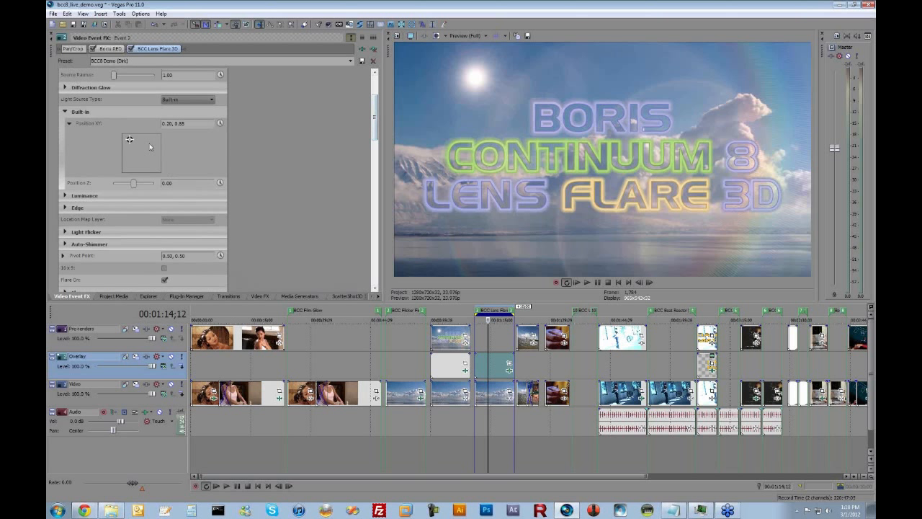
{"action": "mouse_move", "coordinate": [132, 139]}
{"action": "left_mouse_down"}
{"action": "mouse_move", "coordinate": [173, 149]}
{"action": "mouse_move", "coordinate": [121, 133]}
{"action": "mouse_move", "coordinate": [127, 140]}
{"action": "left_mouse_up"}
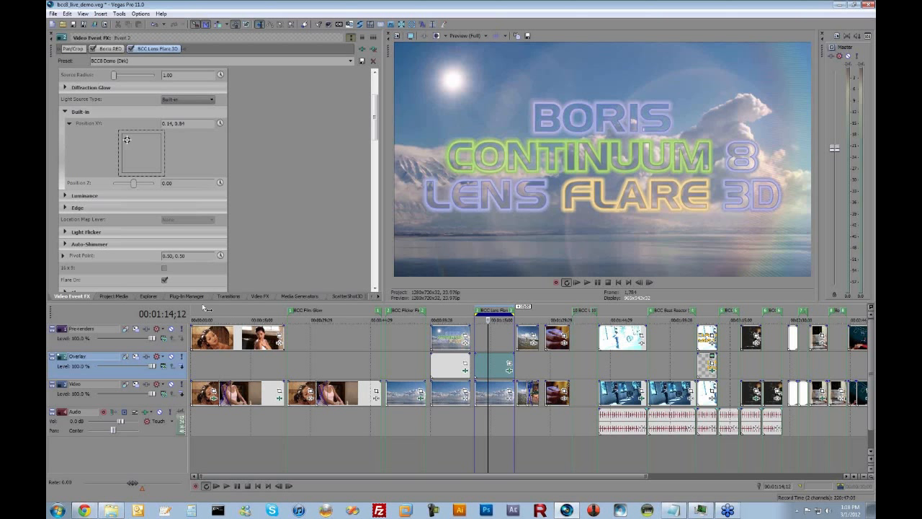
Step: Set the loop region to the pre-rendered kiteboarder clip after the Lens Flare title and play its transition to the swimmer
{"action": "left_click", "coordinate": [495, 333]}
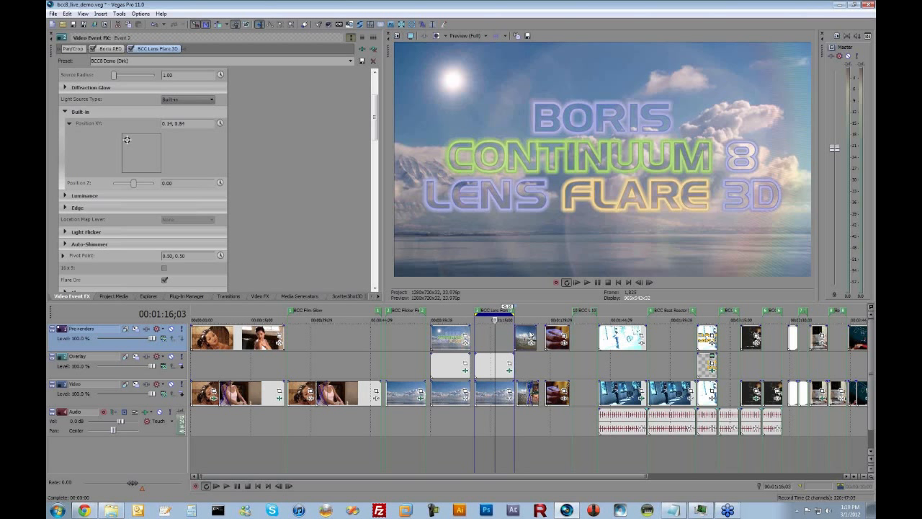
{"action": "double_click", "coordinate": [526, 336]}
{"action": "key", "text": "space"}
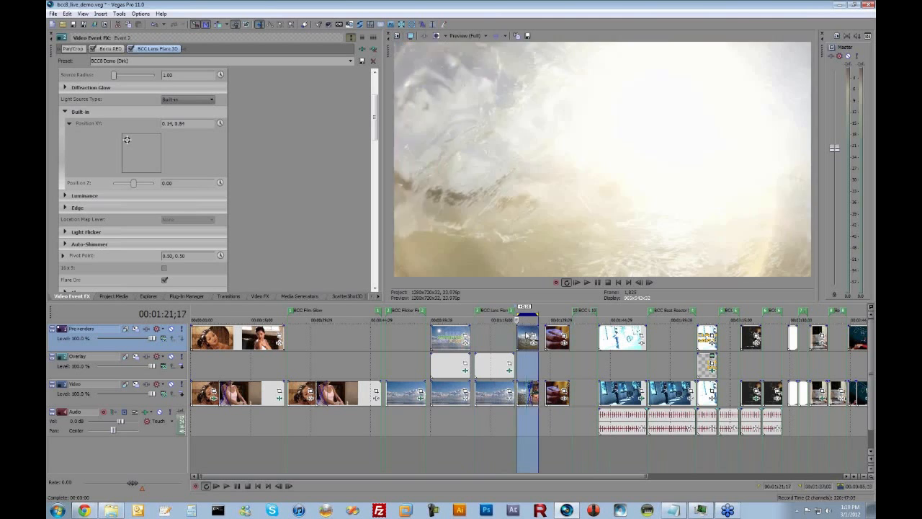
{"action": "left_click", "coordinate": [529, 336]}
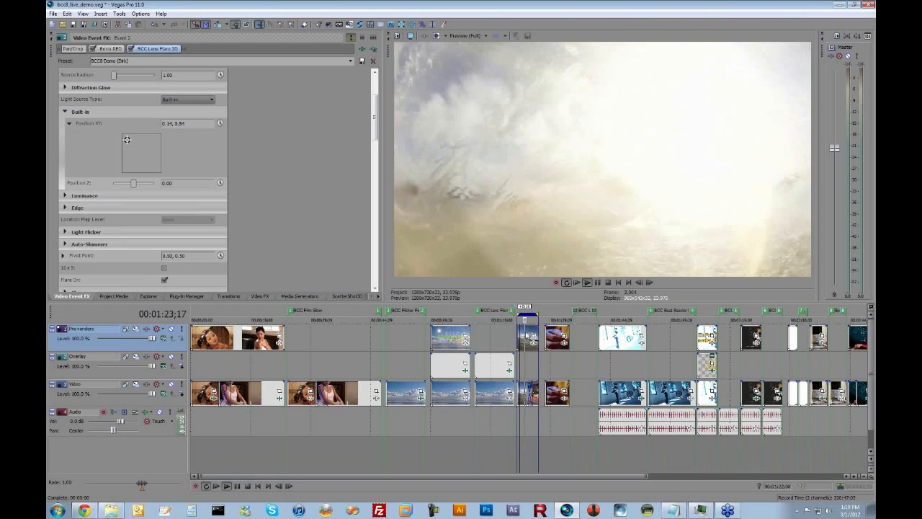
{"action": "scroll", "coordinate": [535, 363], "scroll_direction": "up", "scroll_amount": 5}
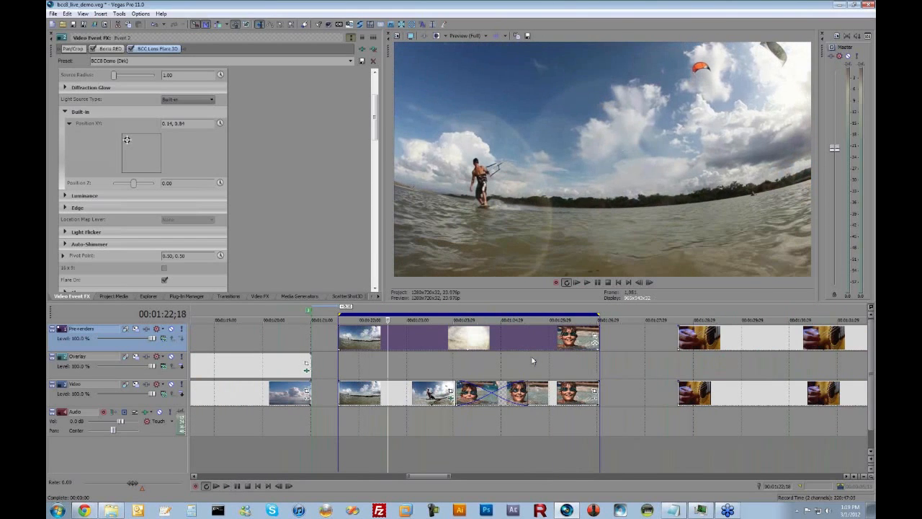
{"action": "double_click", "coordinate": [366, 342]}
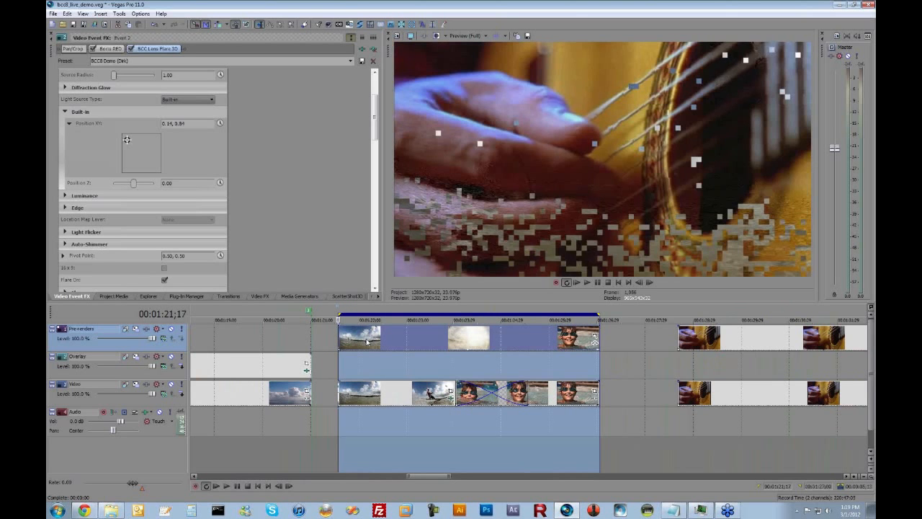
{"action": "key", "text": "space"}
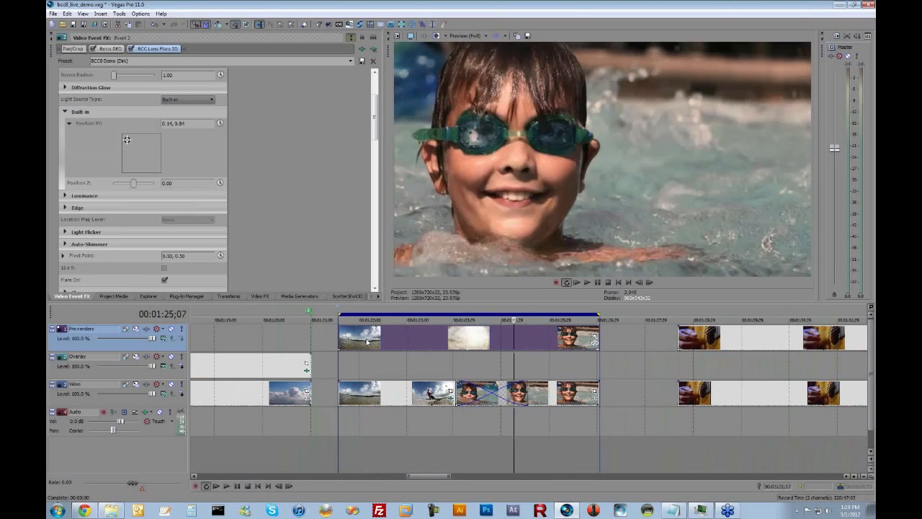
Step: Shuttle backward and forward through the flare build-up on the kiteboarder in the pre-rendered clip
{"action": "left_click", "coordinate": [435, 337]}
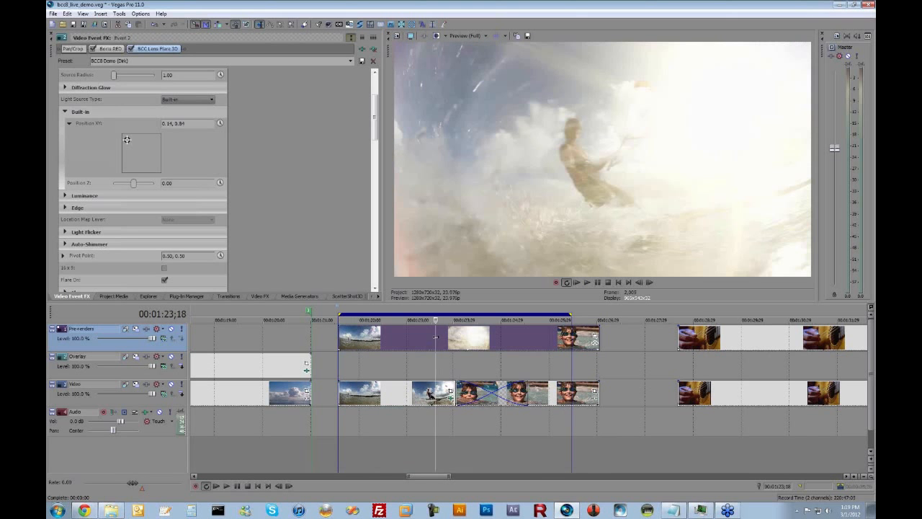
{"action": "key", "text": "j"}
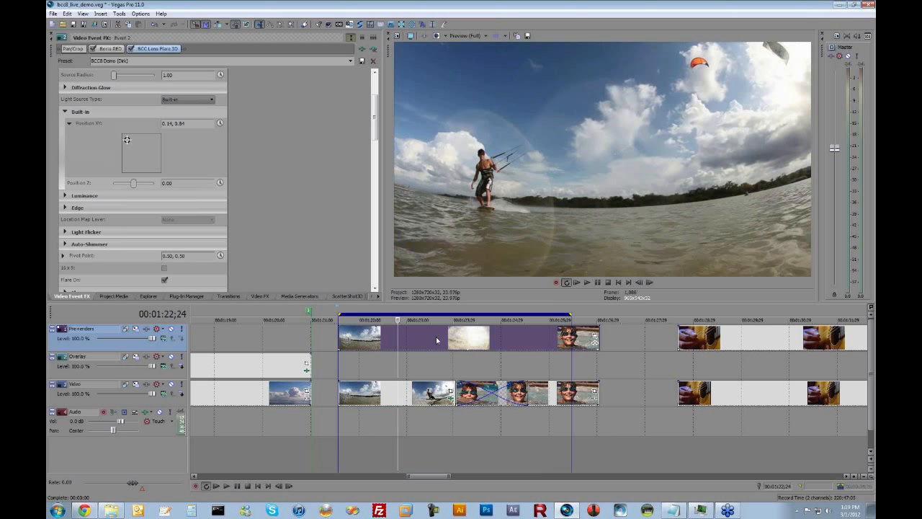
{"action": "key", "text": "l"}
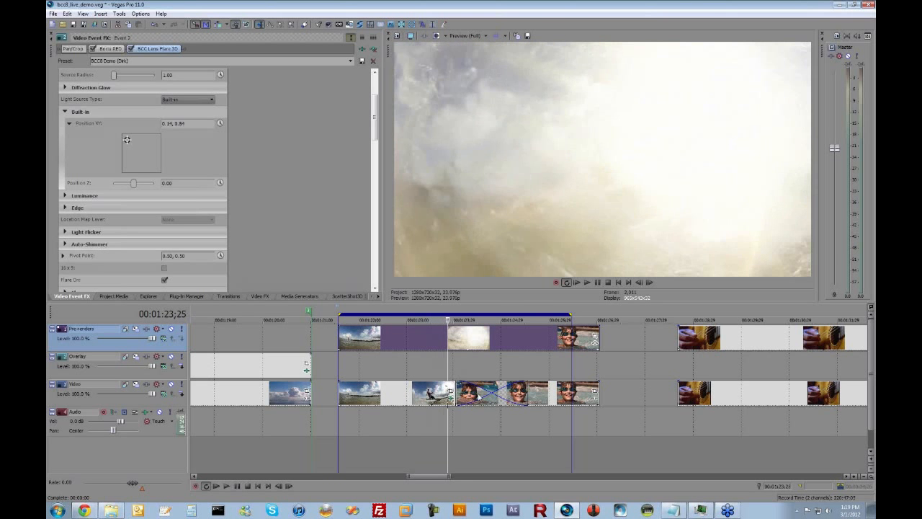
{"action": "key", "text": "k"}
Step: Open the kiteboarder clip's Lens Flare 3D settings and go to its second and third Global Intensity and Global Scale keyframes
{"action": "left_click", "coordinate": [450, 400]}
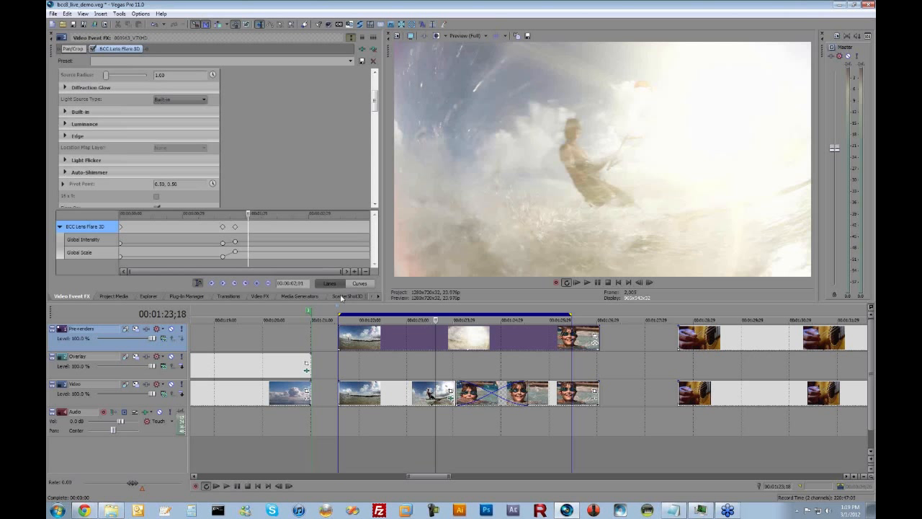
{"action": "left_click", "coordinate": [223, 227]}
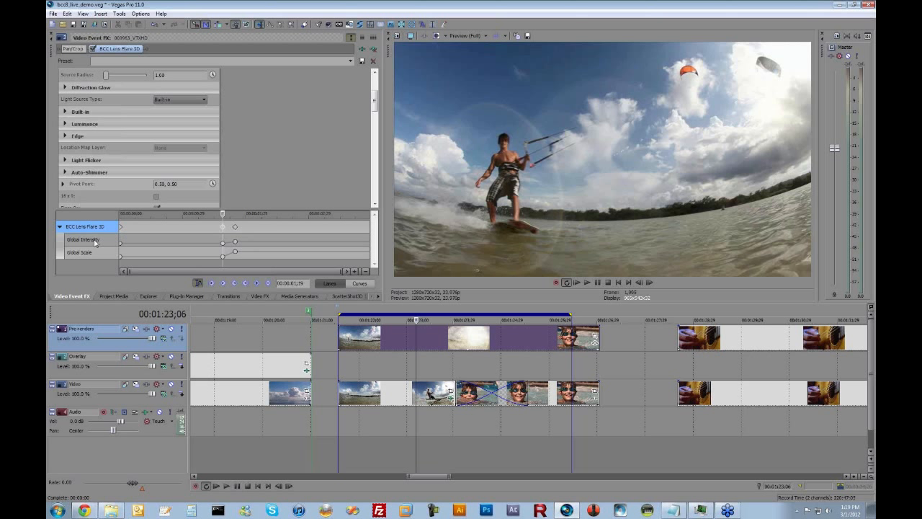
{"action": "left_click", "coordinate": [235, 241]}
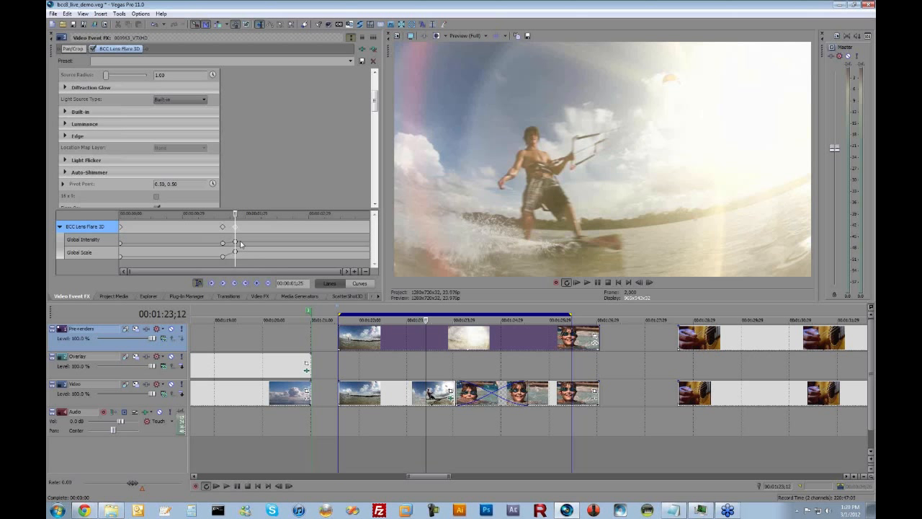
Step: Play the flare transition from the kiteboarder to the swimmer and return to a frame before the flare builds up
{"action": "left_click", "coordinate": [416, 338]}
{"action": "key", "text": "space"}
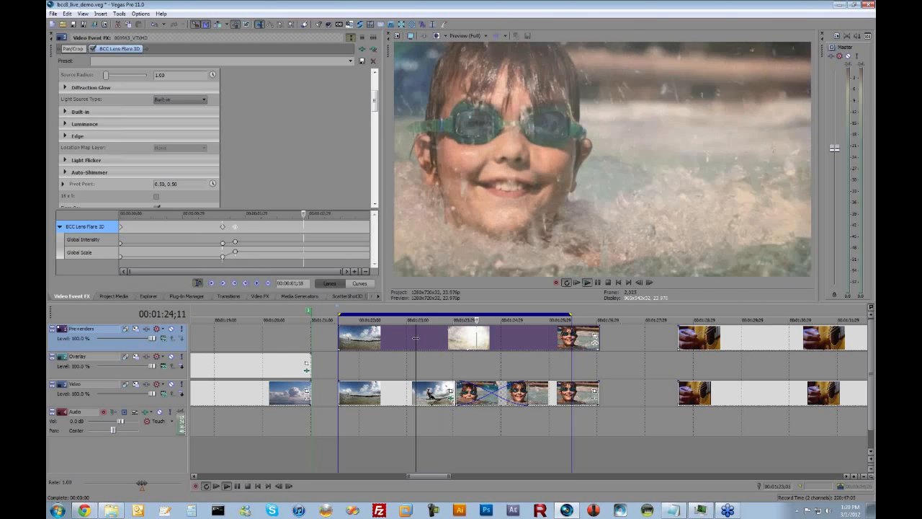
{"action": "key", "text": "Return"}
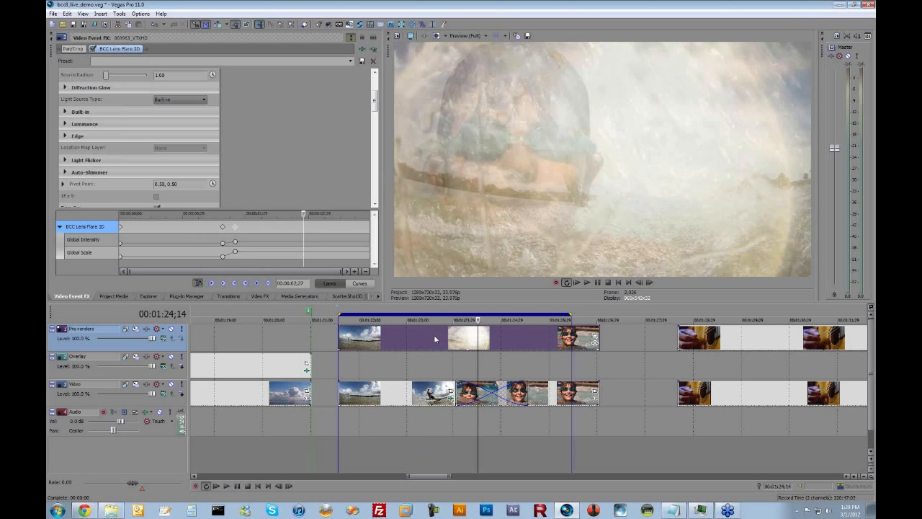
{"action": "left_click", "coordinate": [421, 336]}
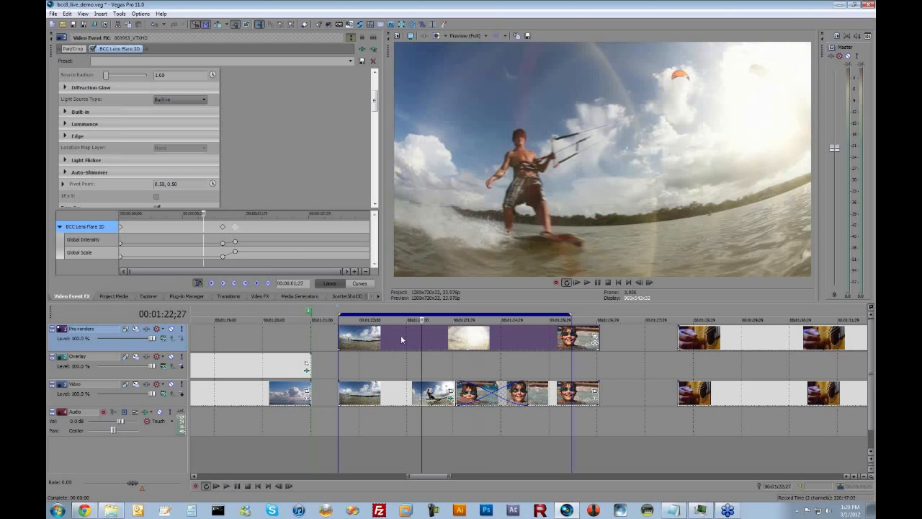
{"action": "left_click", "coordinate": [401, 336]}
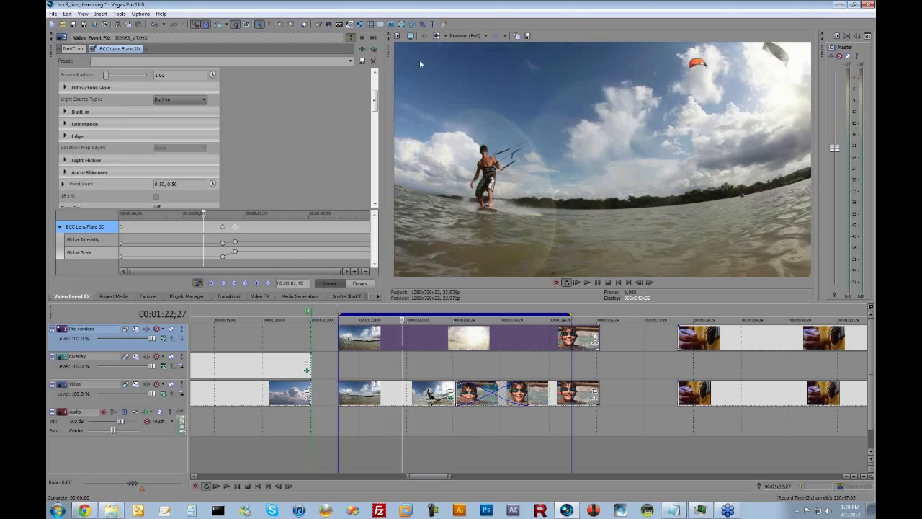
Step: Expand the Motion Tracker settings of Lens Flare 3D, mute the Pre-renders track and turn on Show Motion Path
{"action": "left_click_drag", "start_coordinate": [374, 100], "coordinate": [363, 183]}
{"action": "left_click", "coordinate": [66, 106]}
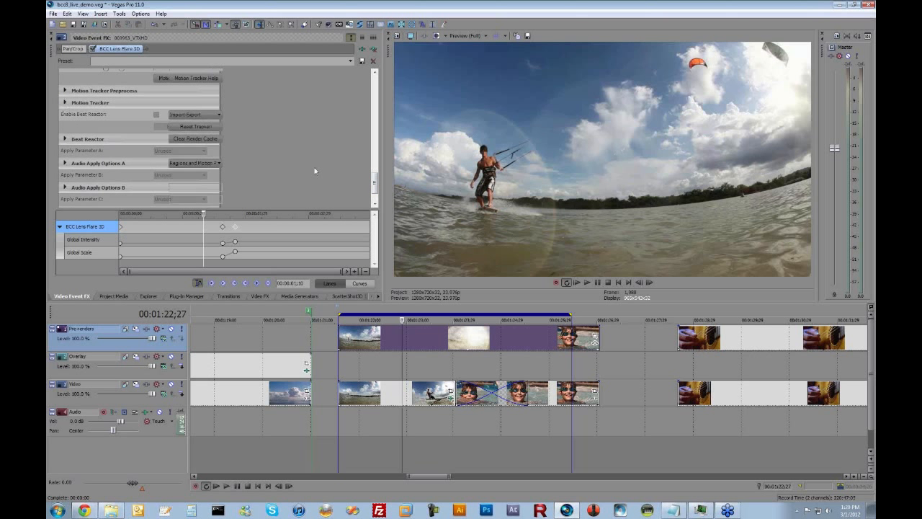
{"action": "left_click_drag", "start_coordinate": [376, 155], "coordinate": [376, 160]}
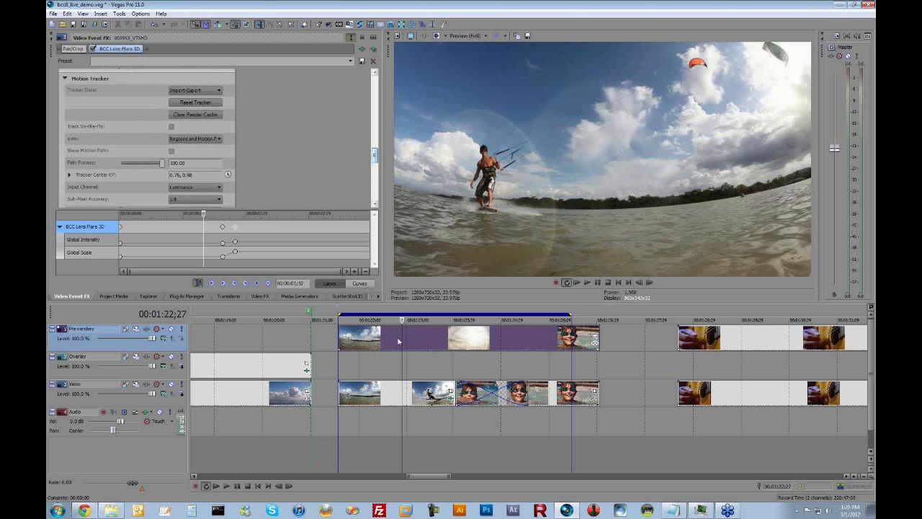
{"action": "left_click", "coordinate": [171, 329]}
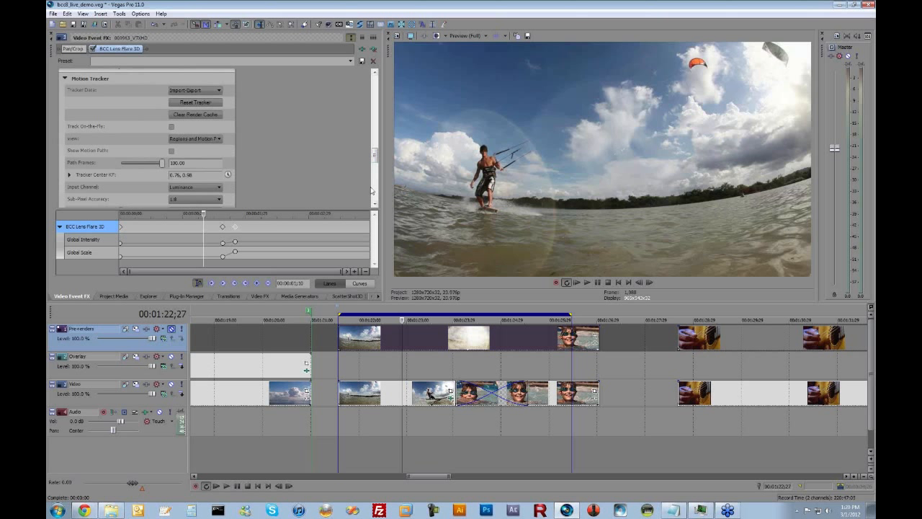
{"action": "left_click", "coordinate": [171, 151]}
Step: Play the kiteboarder clip from shortly before the flare to examine how the flare follows the tracked motion path
{"action": "left_click", "coordinate": [387, 340]}
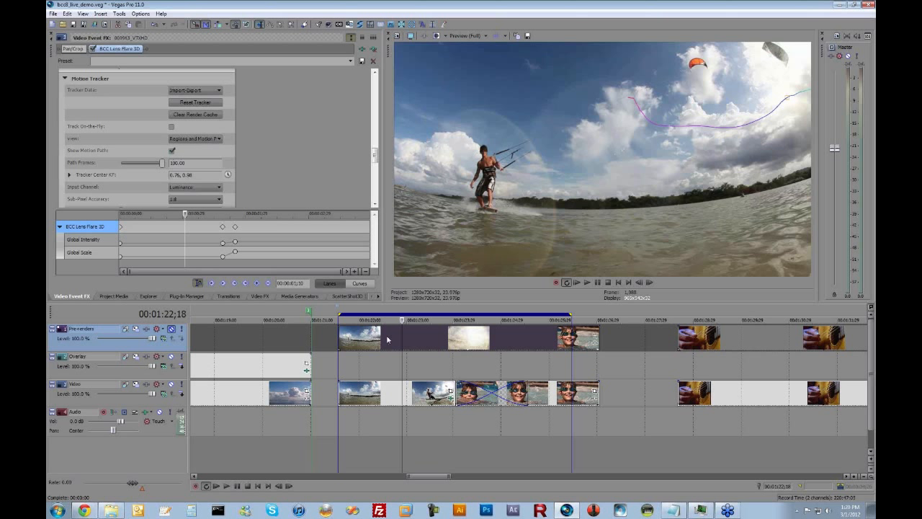
{"action": "key", "text": "space"}
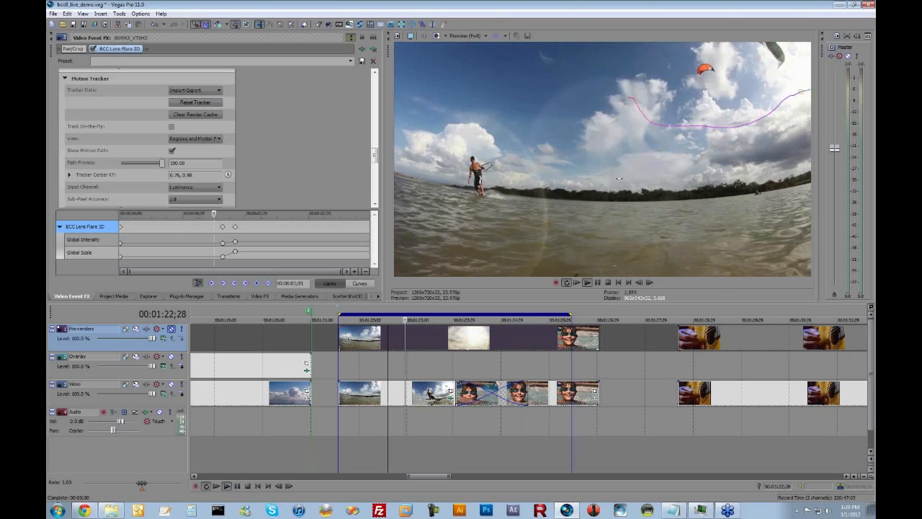
{"action": "key", "text": "space"}
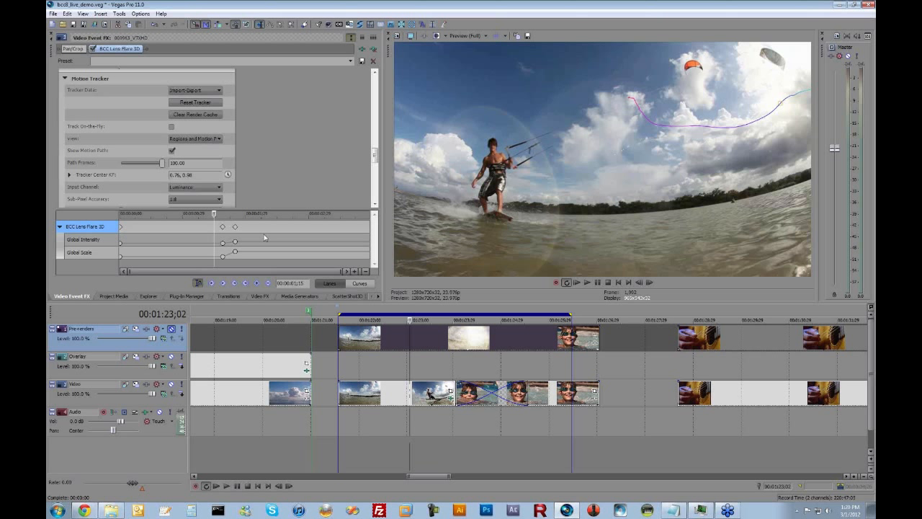
Step: Move past the swimmer to the pre-rendered guitar clip and set the loop region to span that event
{"action": "left_click", "coordinate": [513, 341]}
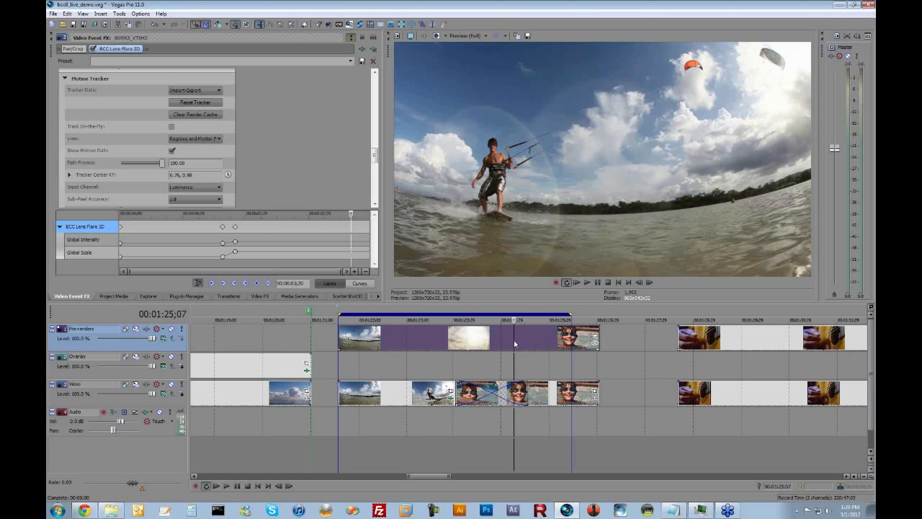
{"action": "left_click_drag", "start_coordinate": [645, 322], "coordinate": [372, 322]}
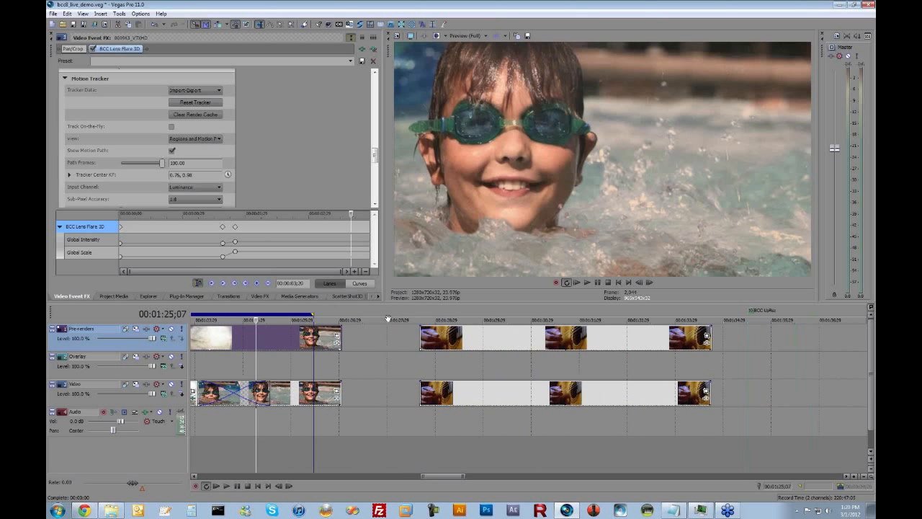
{"action": "left_click", "coordinate": [514, 344]}
{"action": "left_click", "coordinate": [515, 344]}
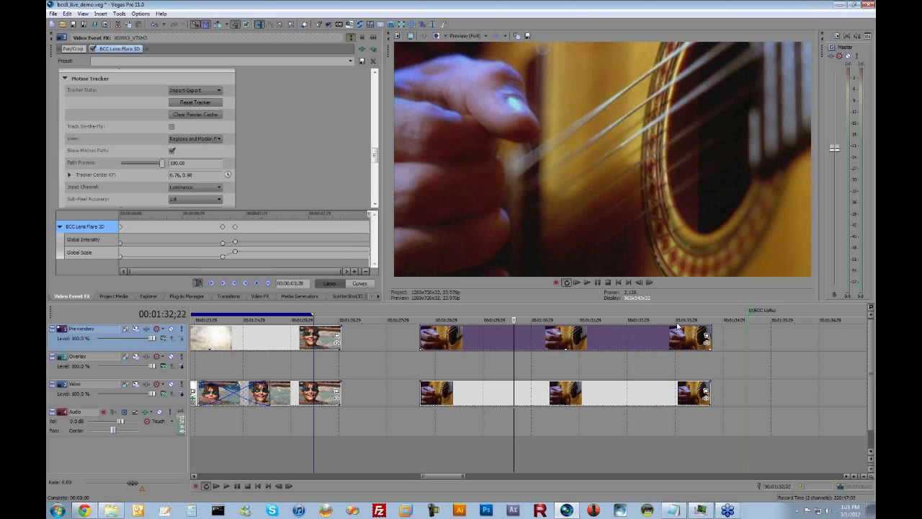
{"action": "double_click", "coordinate": [617, 345]}
{"action": "scroll", "coordinate": [507, 321], "scroll_direction": "right", "scroll_amount": 3}
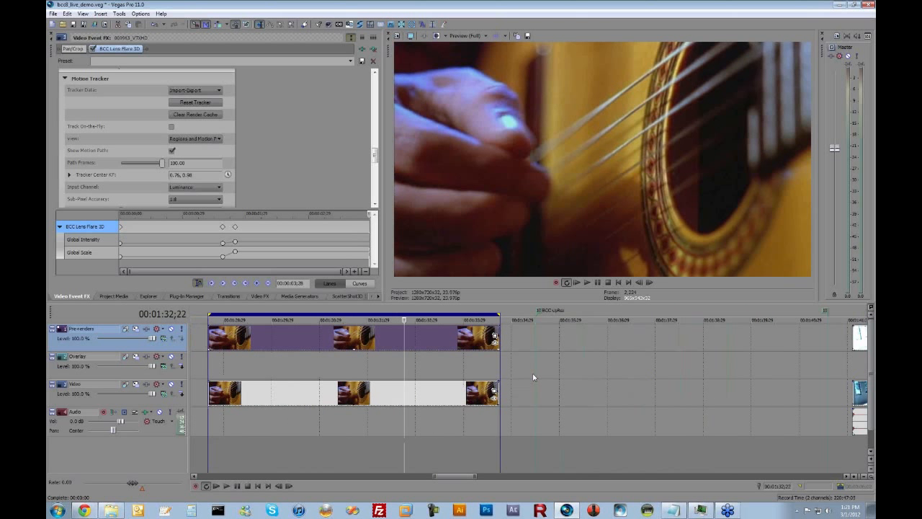
{"action": "scroll", "coordinate": [533, 375], "scroll_direction": "down", "scroll_amount": 2}
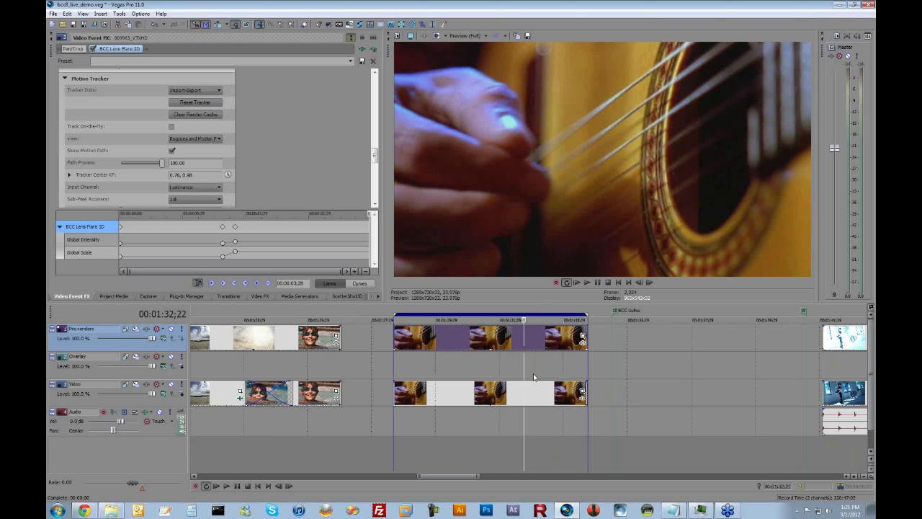
Step: Review the media properties of the 00919_SpanishGuitar source clip in the project media, including its format and pixel aspect ratio
{"action": "left_click", "coordinate": [124, 296]}
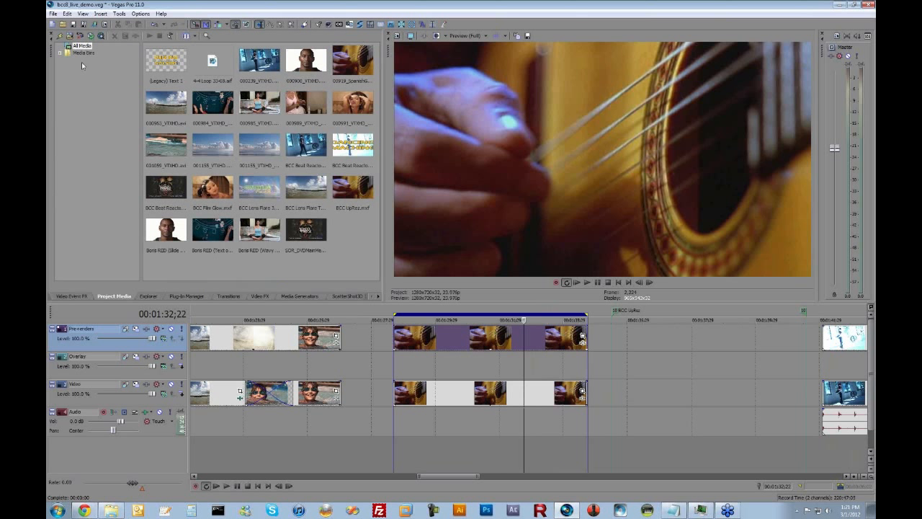
{"action": "left_click", "coordinate": [354, 66]}
{"action": "right_click", "coordinate": [354, 65]}
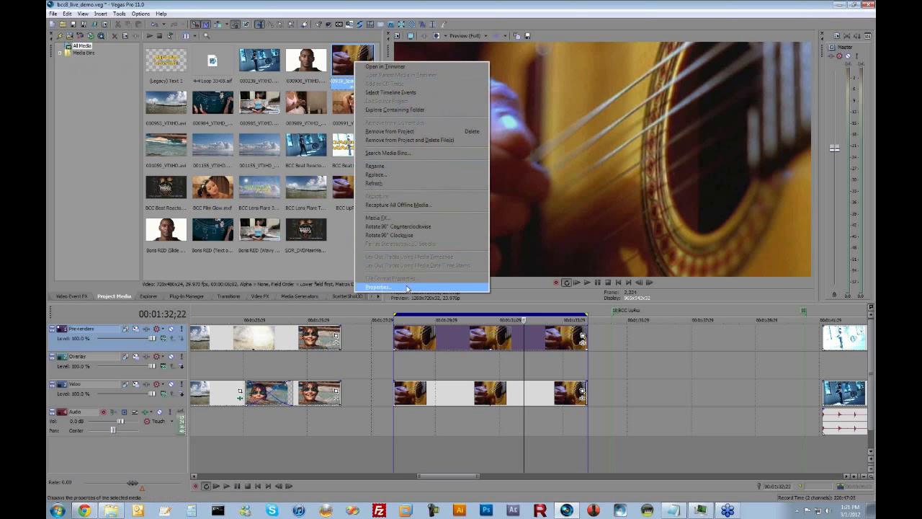
{"action": "left_click", "coordinate": [404, 288]}
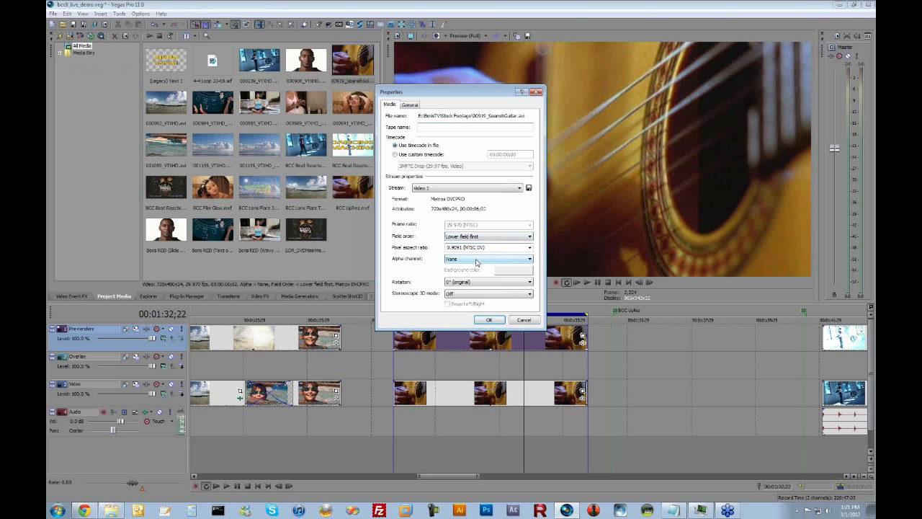
{"action": "left_click", "coordinate": [525, 321]}
Step: Place the 00919_SpanishGuitar source clip on the Video track within the BCC UpRez region and select it near its start
{"action": "left_click_drag", "start_coordinate": [359, 64], "coordinate": [647, 391]}
{"action": "left_click", "coordinate": [647, 391]}
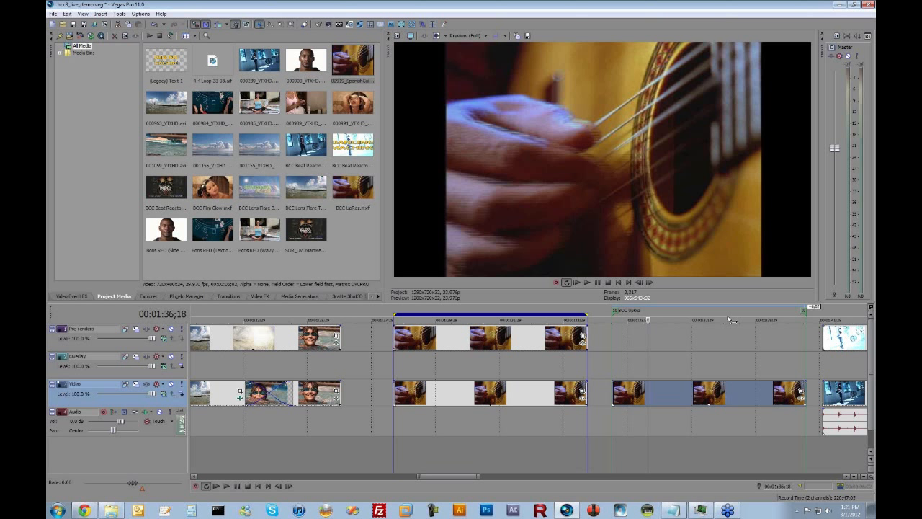
{"action": "scroll", "coordinate": [728, 320], "scroll_direction": "right", "scroll_amount": 3}
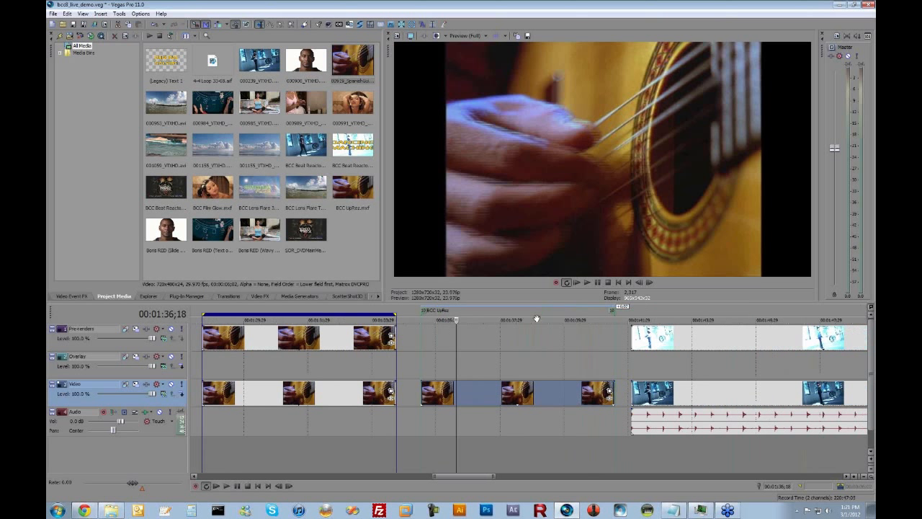
{"action": "left_click", "coordinate": [458, 393]}
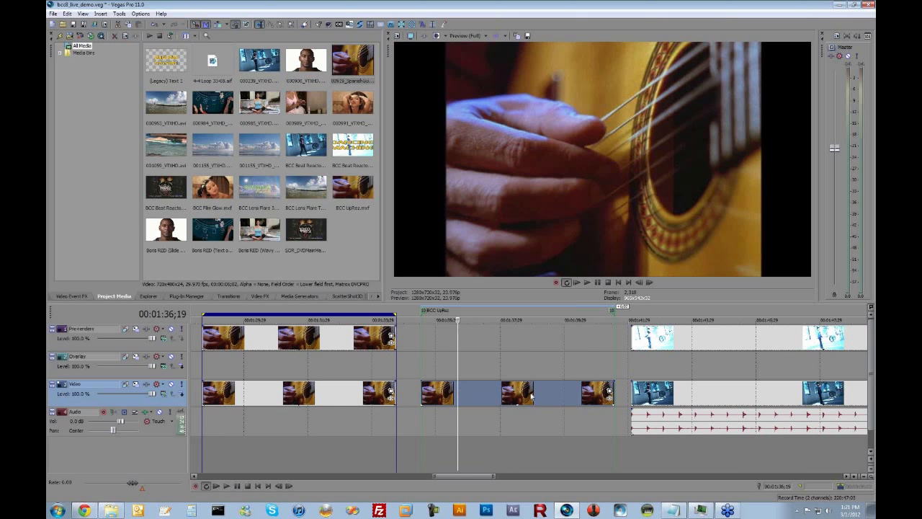
Step: Open Event Pan/Crop for the new guitar event and match its crop to the output aspect at the first keyframe
{"action": "left_click", "coordinate": [609, 393]}
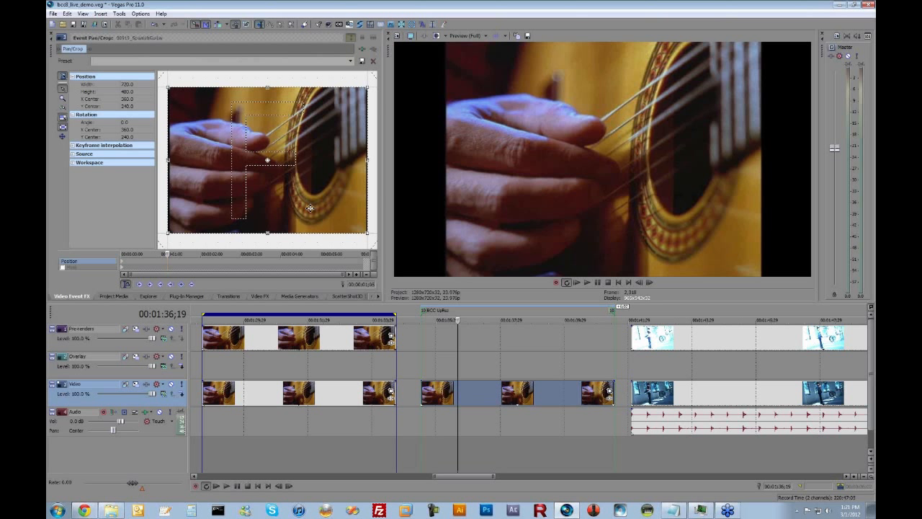
{"action": "left_click", "coordinate": [139, 285]}
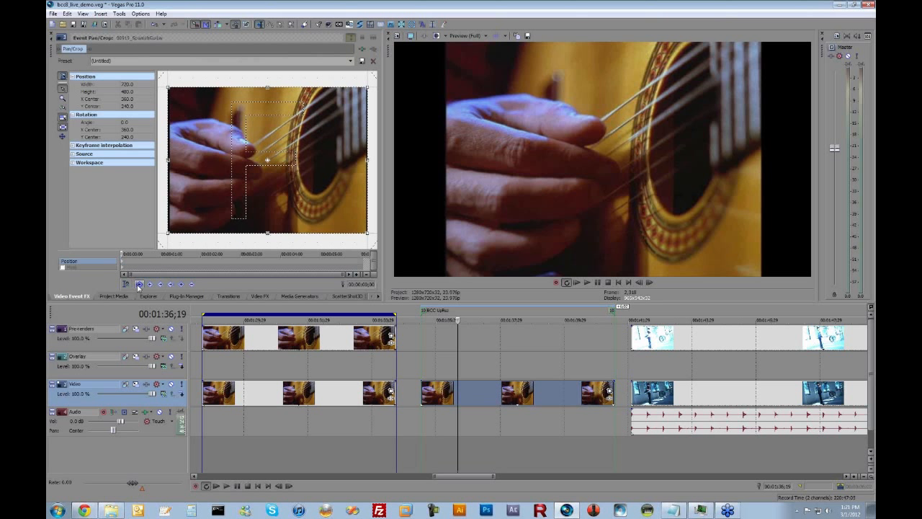
{"action": "right_click", "coordinate": [299, 142]}
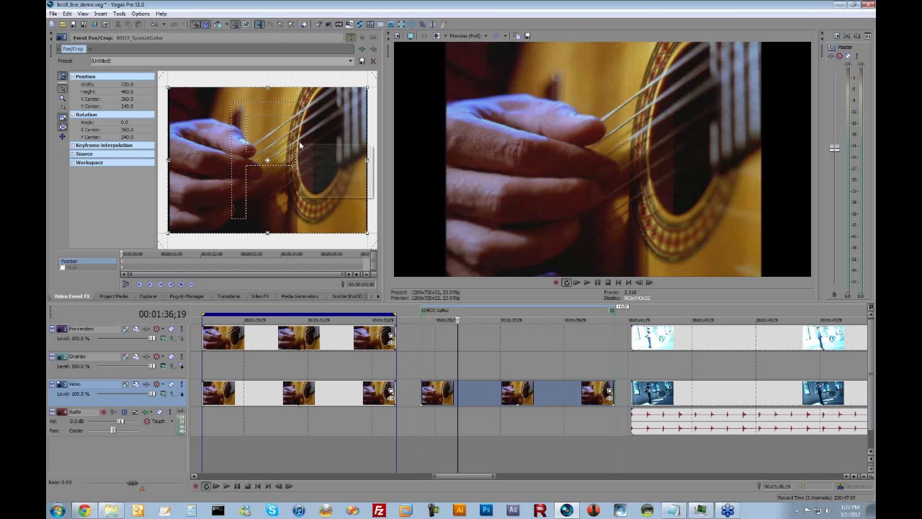
{"action": "left_click", "coordinate": [314, 183]}
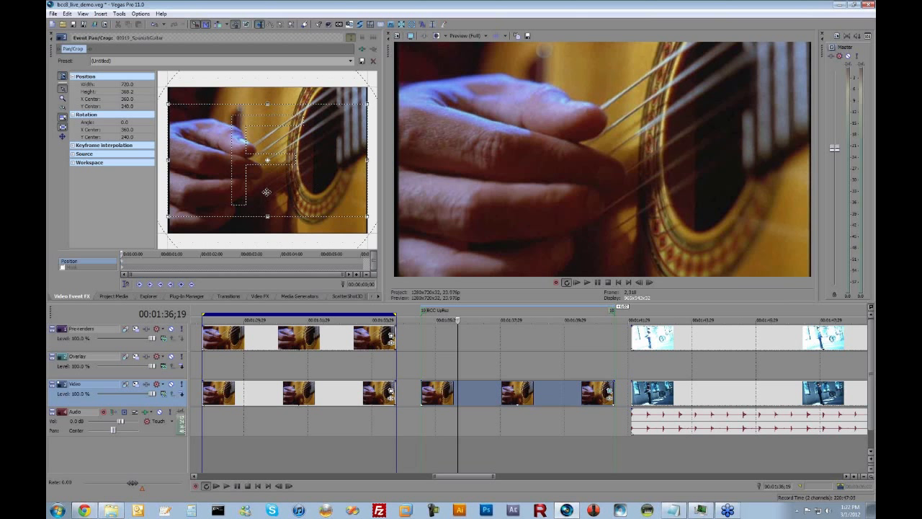
Step: Try a slightly smaller crop frame about 701 pixels wide, restore the full frame, and match the output aspect again
{"action": "left_click_drag", "start_coordinate": [168, 216], "coordinate": [170, 215]}
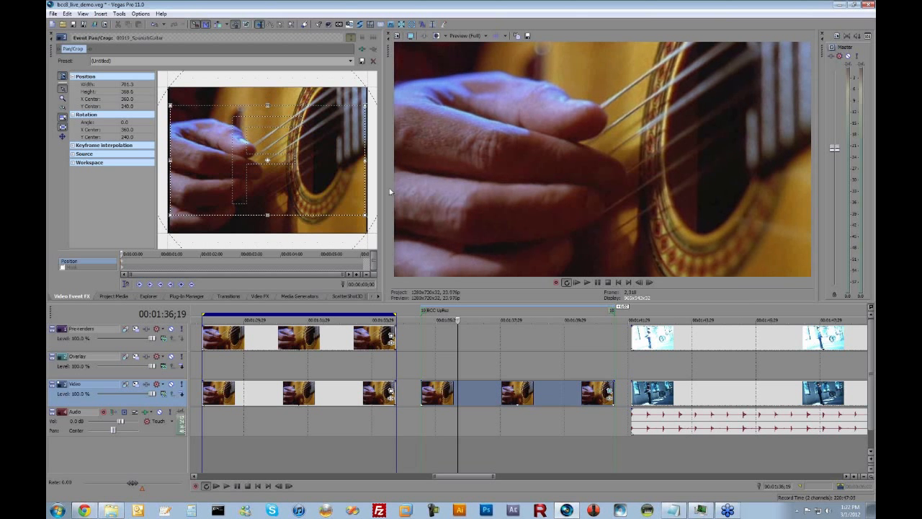
{"action": "right_click", "coordinate": [275, 171]}
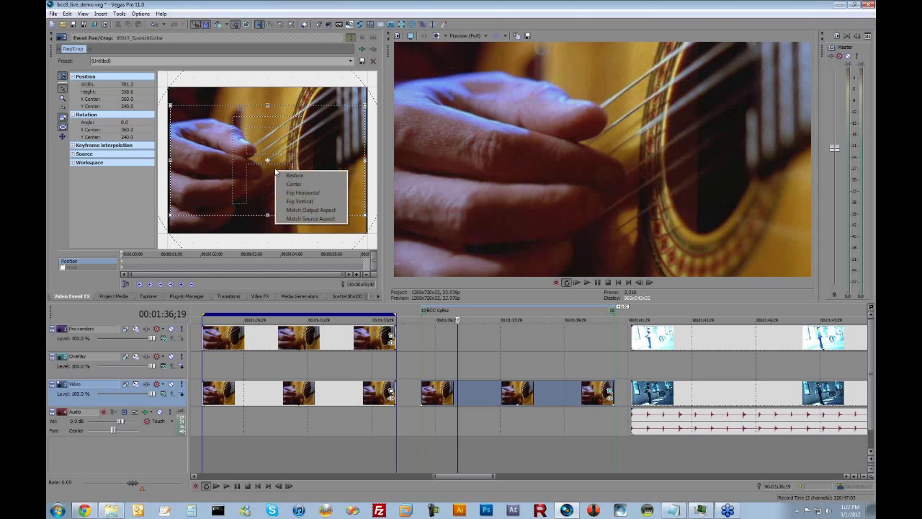
{"action": "left_click", "coordinate": [281, 176]}
{"action": "right_click", "coordinate": [278, 168]}
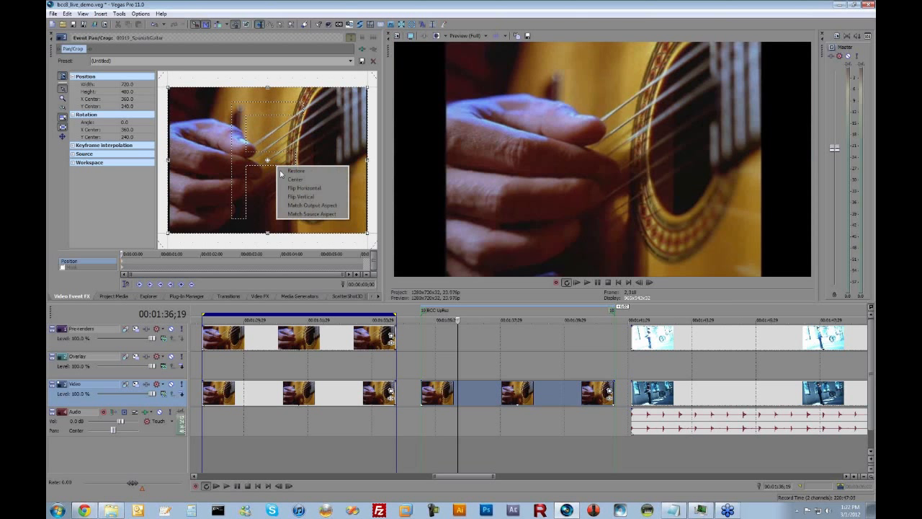
{"action": "left_click", "coordinate": [289, 204]}
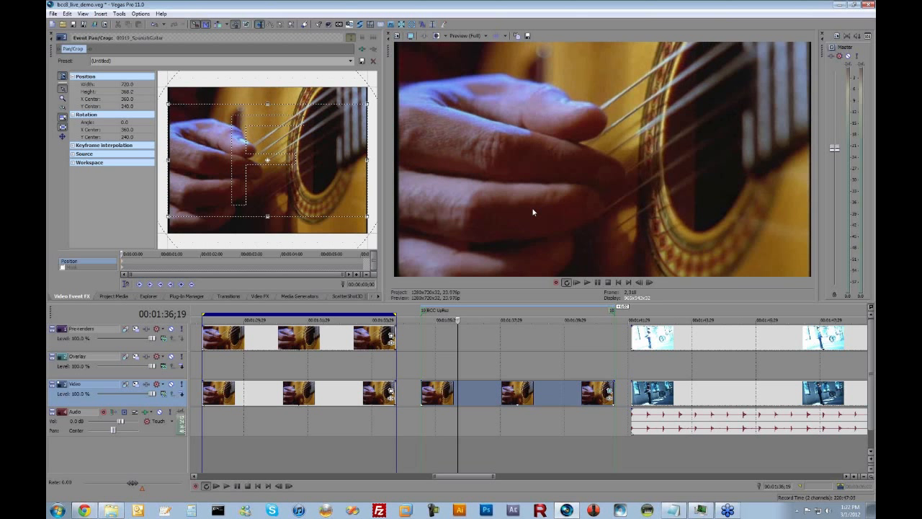
Step: Move to the middle of the new guitar clip and advance one frame to inspect the enlarged picture
{"action": "left_click", "coordinate": [499, 337]}
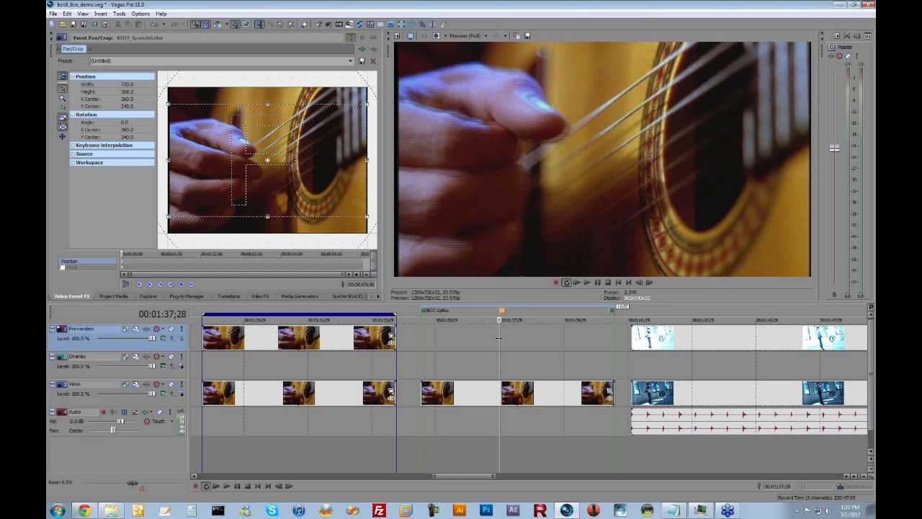
{"action": "left_click", "coordinate": [516, 37]}
{"action": "key", "text": "Right"}
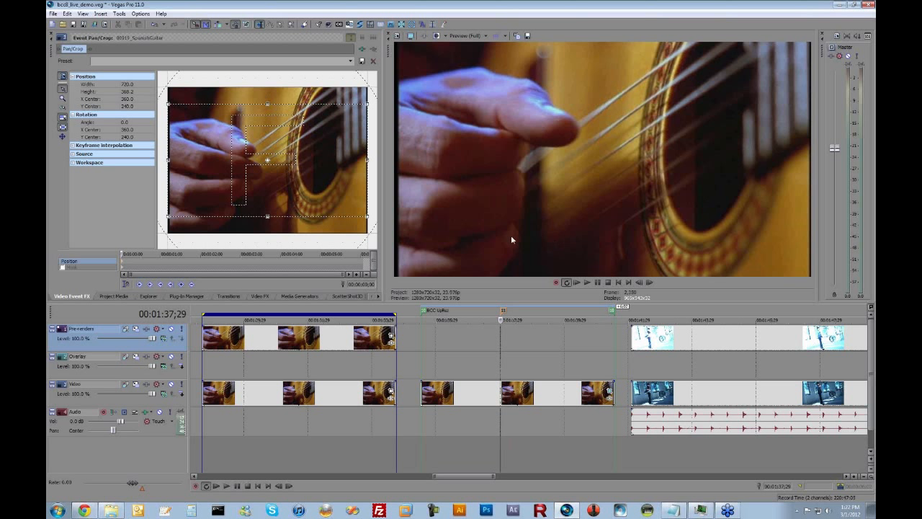
Step: Reapply Match Output Aspect to the guitar event's crop, and restore the crop to the full source frame
{"action": "right_click", "coordinate": [281, 185]}
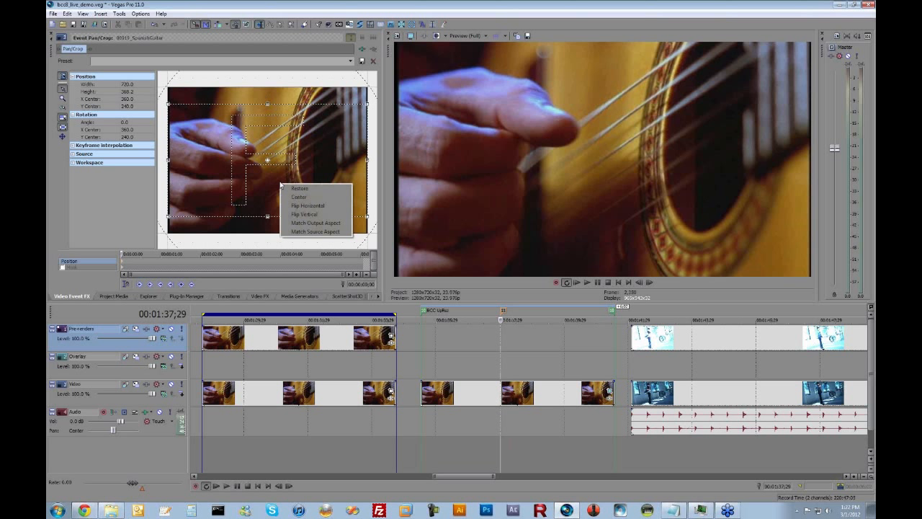
{"action": "left_click", "coordinate": [295, 222]}
{"action": "right_click", "coordinate": [294, 188]}
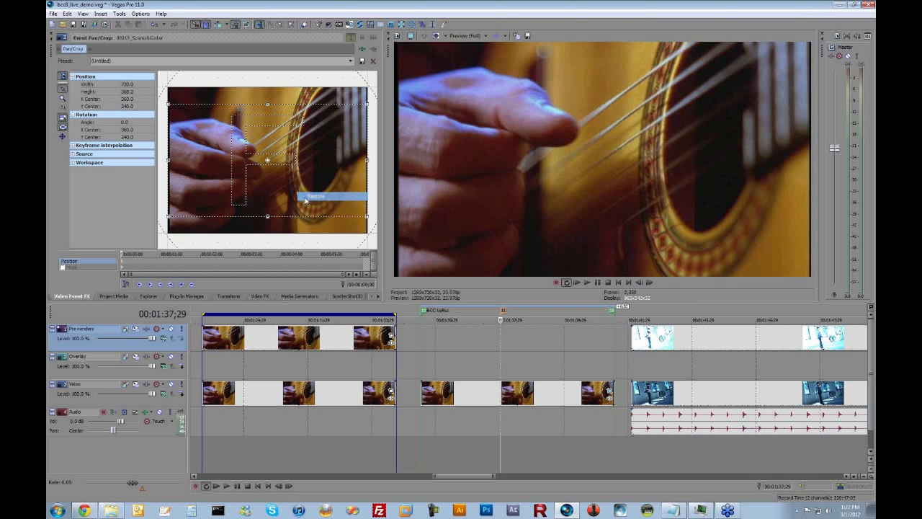
{"action": "left_click", "coordinate": [304, 196]}
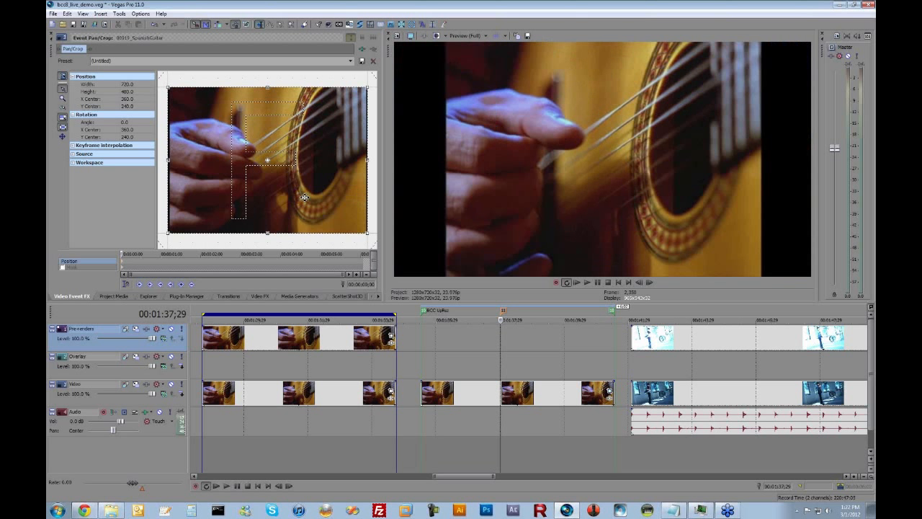
Step: Set the guitar clip's pixel aspect ratio to 1.0000 (Square) in its media properties
{"action": "right_click", "coordinate": [526, 387]}
{"action": "left_click", "coordinate": [534, 384]}
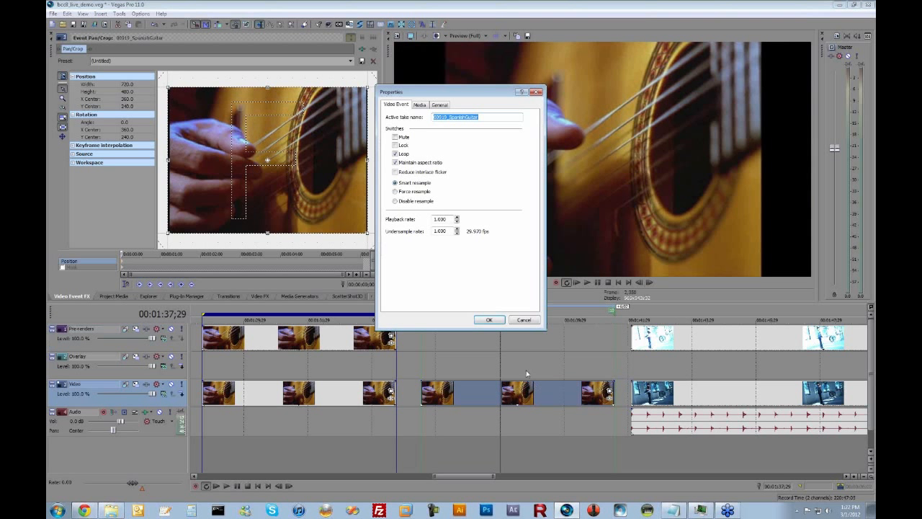
{"action": "left_click", "coordinate": [420, 105]}
{"action": "left_click", "coordinate": [529, 247]}
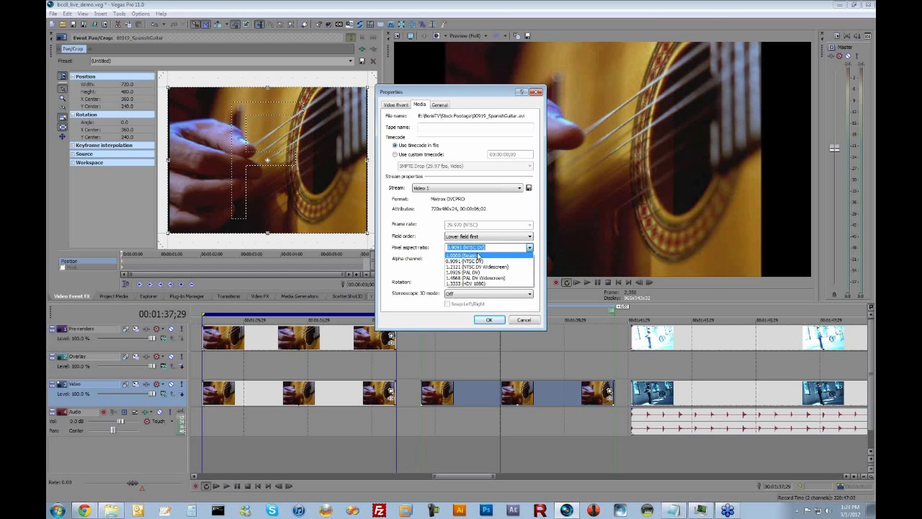
{"action": "left_click", "coordinate": [479, 256]}
{"action": "left_click", "coordinate": [489, 321]}
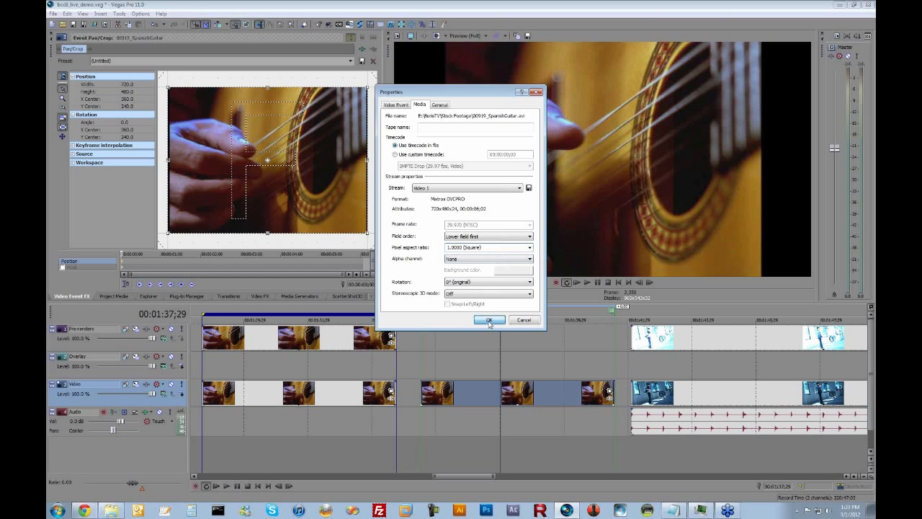
Step: Change the project's video template to HD 1080-60i (1920x1080, 29.970 fps)
{"action": "left_click", "coordinate": [510, 391]}
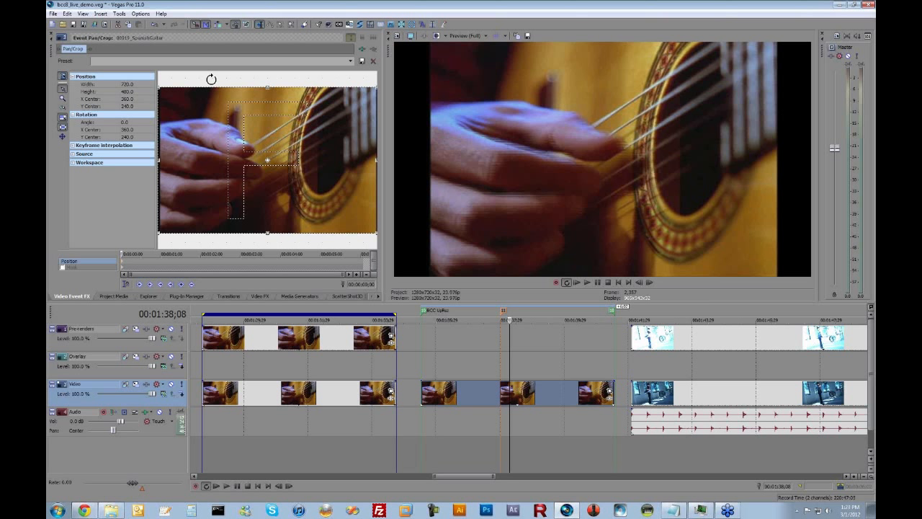
{"action": "left_click", "coordinate": [139, 84]}
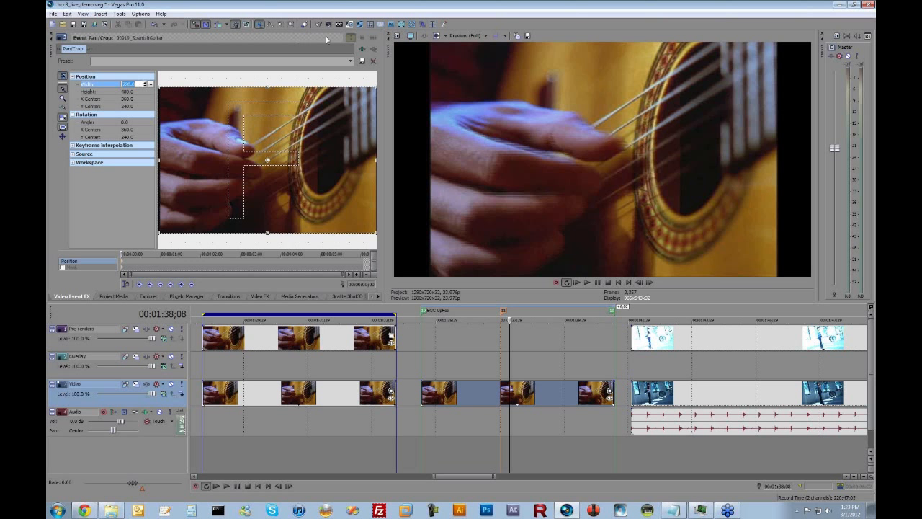
{"action": "left_click", "coordinate": [396, 36]}
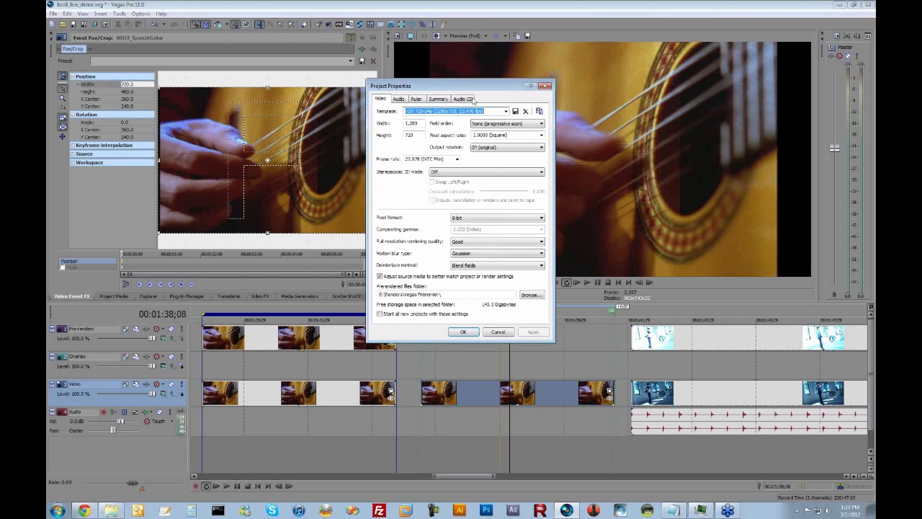
{"action": "left_click", "coordinate": [506, 111]}
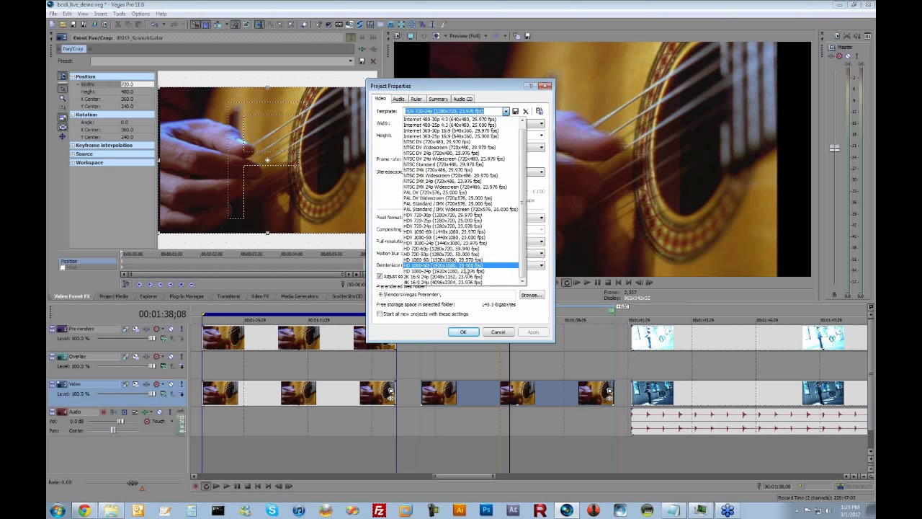
{"action": "left_click", "coordinate": [464, 260]}
{"action": "left_click", "coordinate": [464, 331]}
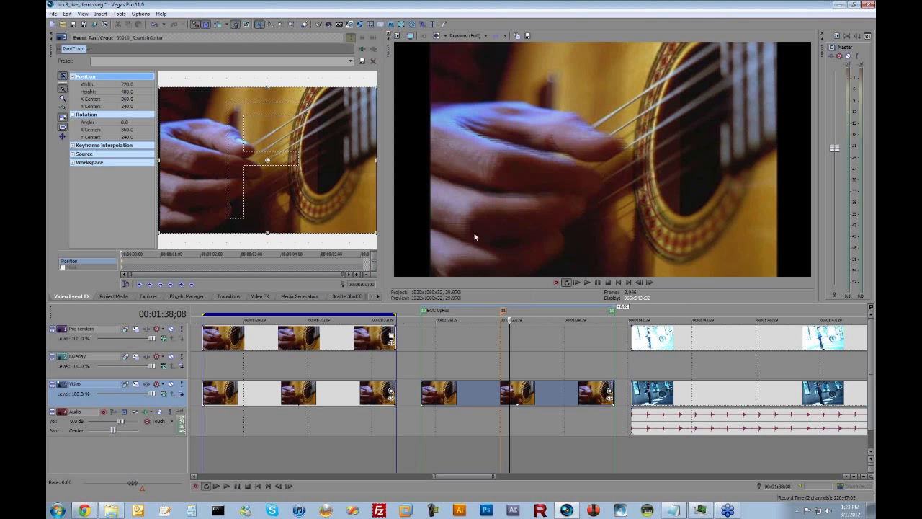
Step: Unlock the guitar clip's crop aspect ratio and set the crop to 1920 wide by 1080 high
{"action": "left_click", "coordinate": [135, 86]}
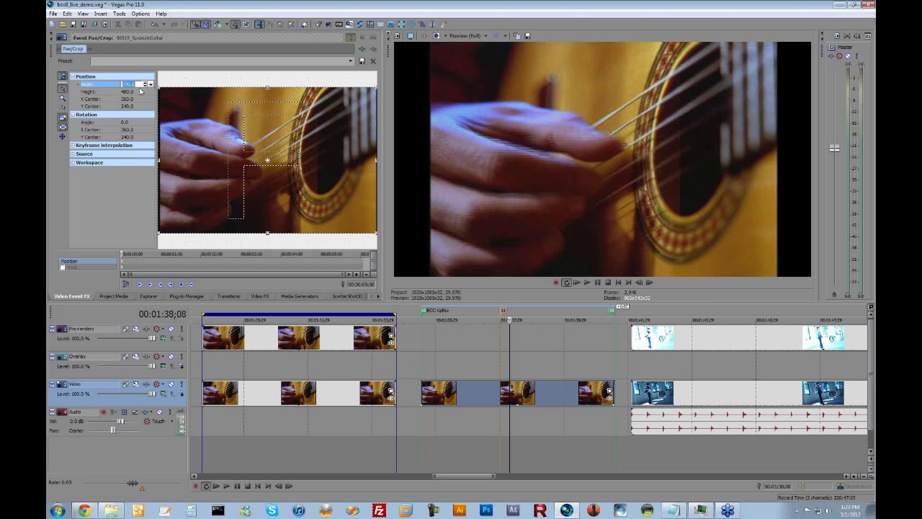
{"action": "type", "text": "1920"}
{"action": "key", "text": "Return"}
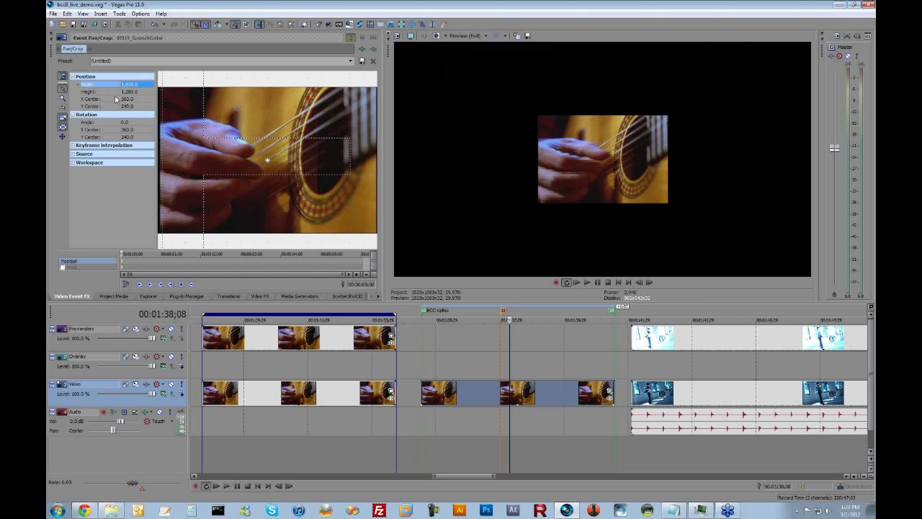
{"action": "left_click", "coordinate": [117, 93]}
{"action": "type", "text": "1080"}
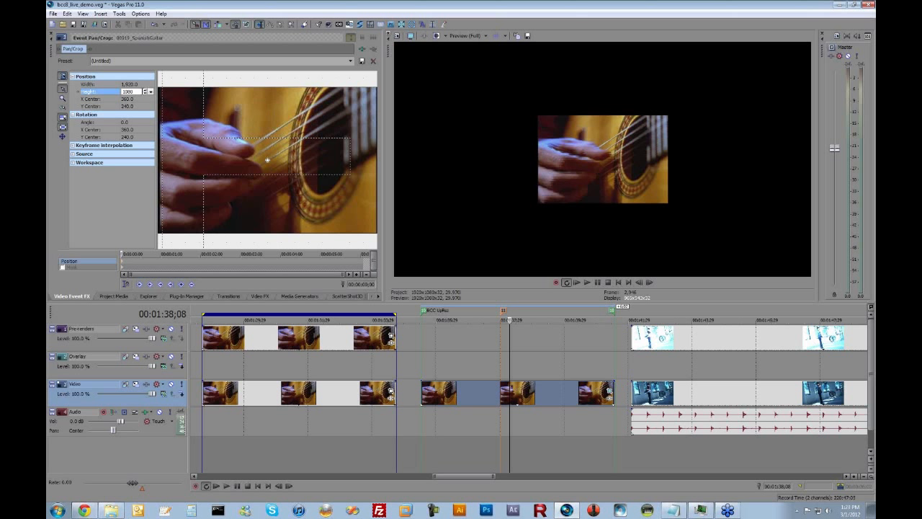
{"action": "key", "text": "Return"}
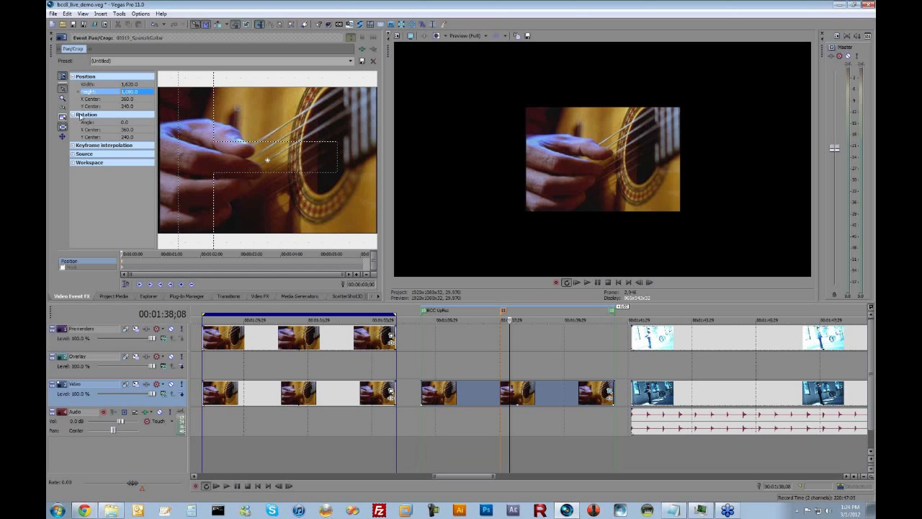
{"action": "left_click", "coordinate": [145, 85]}
{"action": "type", "text": "1920"}
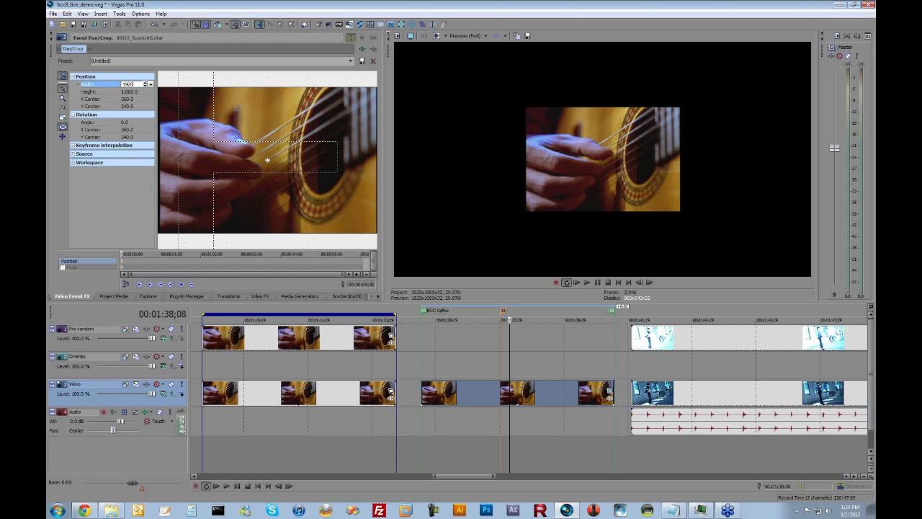
{"action": "key", "text": "Return"}
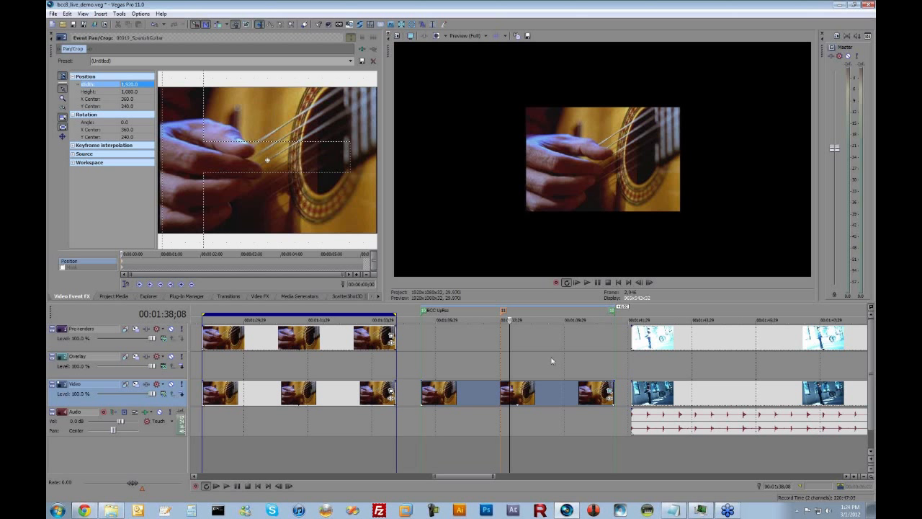
Step: Apply BCC UpRez from the BCC Image Restoration effects to the guitar clip near its middle
{"action": "left_click", "coordinate": [500, 398]}
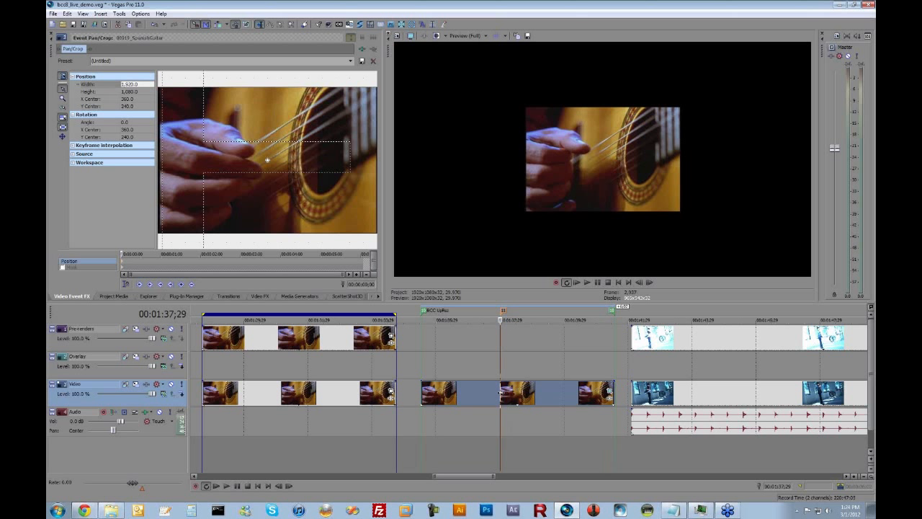
{"action": "left_click", "coordinate": [184, 296]}
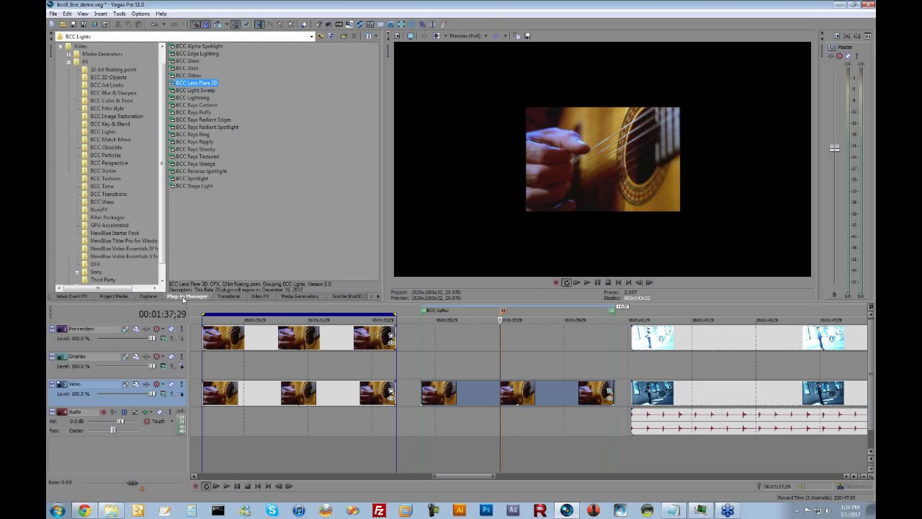
{"action": "left_click", "coordinate": [109, 117]}
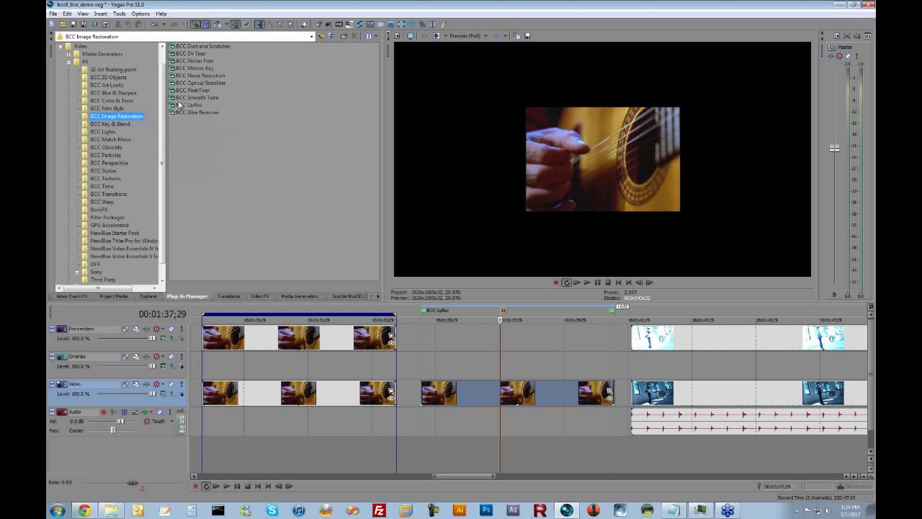
{"action": "left_click_drag", "start_coordinate": [188, 105], "coordinate": [477, 402]}
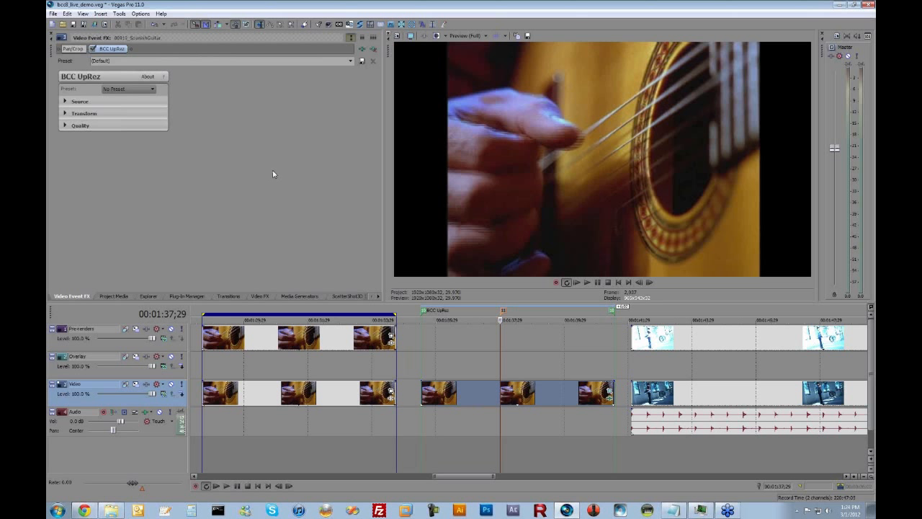
Step: Keep the UpRez source pixel aspect ratio at D1/DV NTSC (0.9) and the source size at Custom Size
{"action": "left_click", "coordinate": [65, 101]}
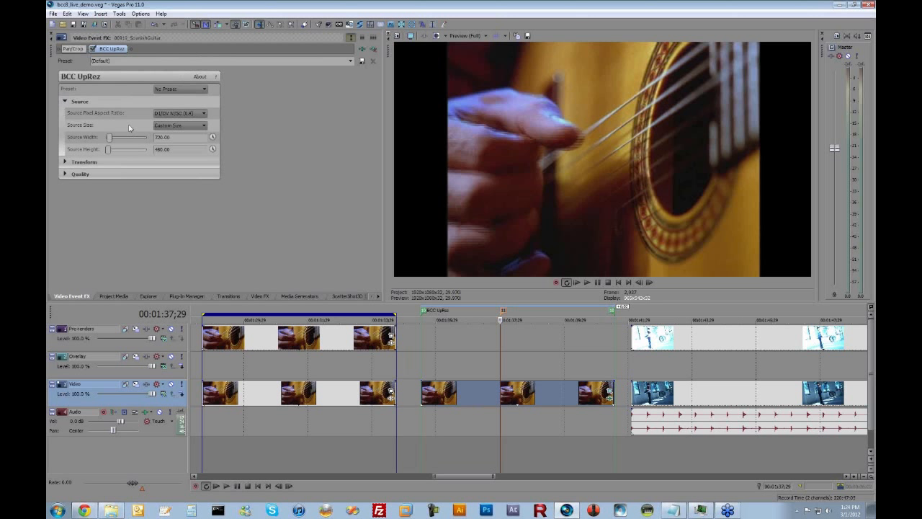
{"action": "left_click", "coordinate": [200, 113]}
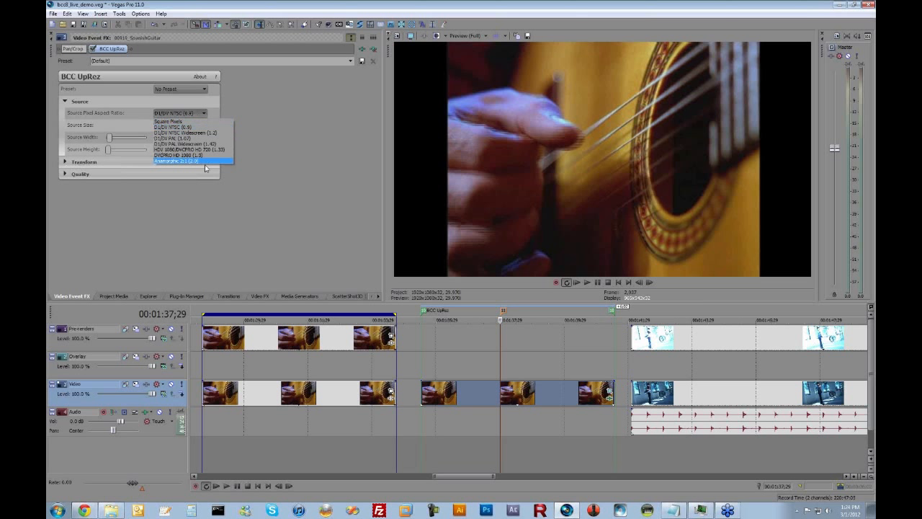
{"action": "left_click", "coordinate": [205, 127]}
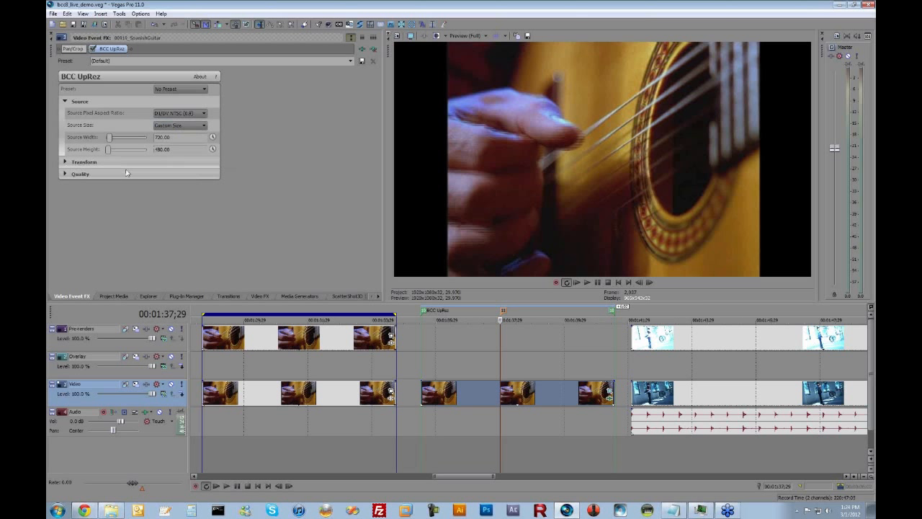
{"action": "left_click", "coordinate": [166, 126]}
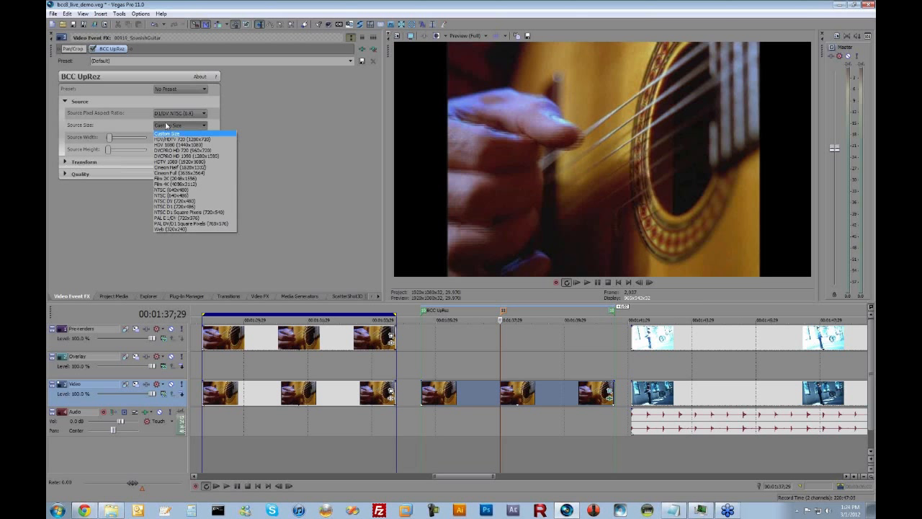
{"action": "left_click", "coordinate": [167, 133]}
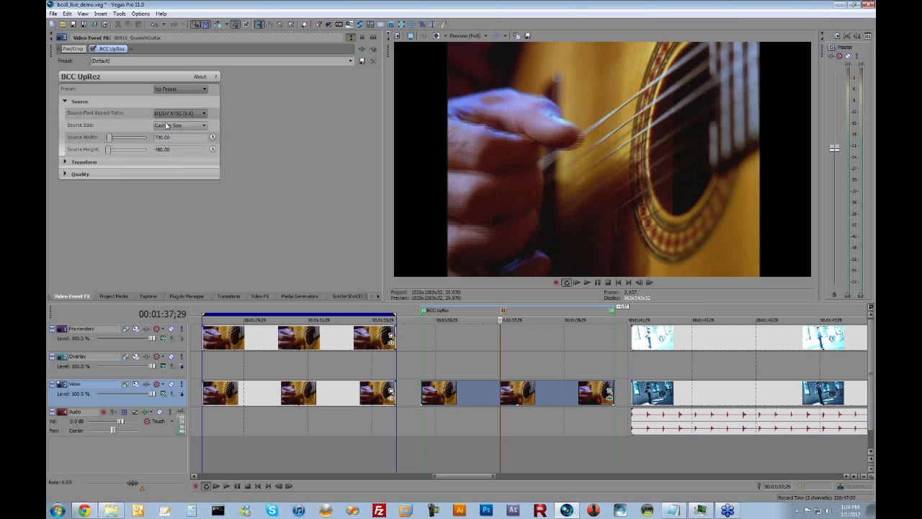
Step: Compare the UpRez framing options Fill Frame [Crop] and Distort to Fit [Stretch], and settle on Fill Frame [Crop]
{"action": "left_click", "coordinate": [65, 162]}
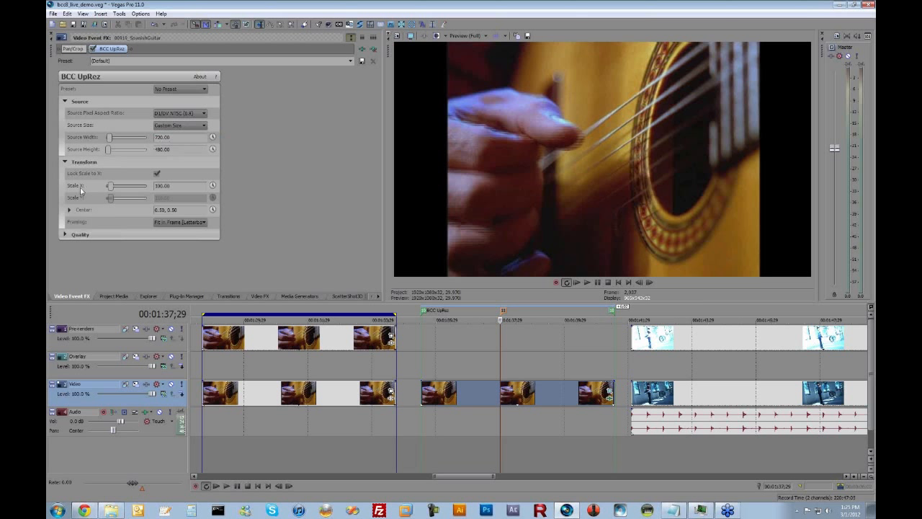
{"action": "left_click", "coordinate": [180, 222]}
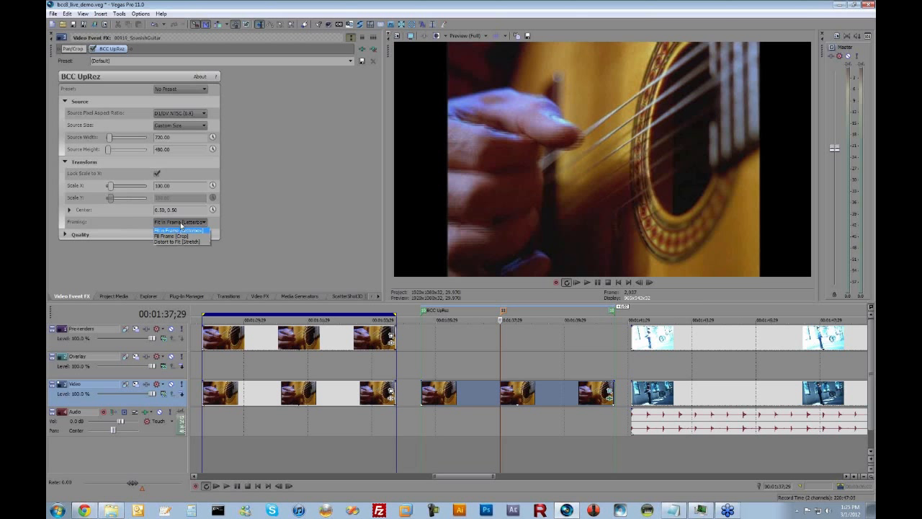
{"action": "left_click", "coordinate": [181, 238]}
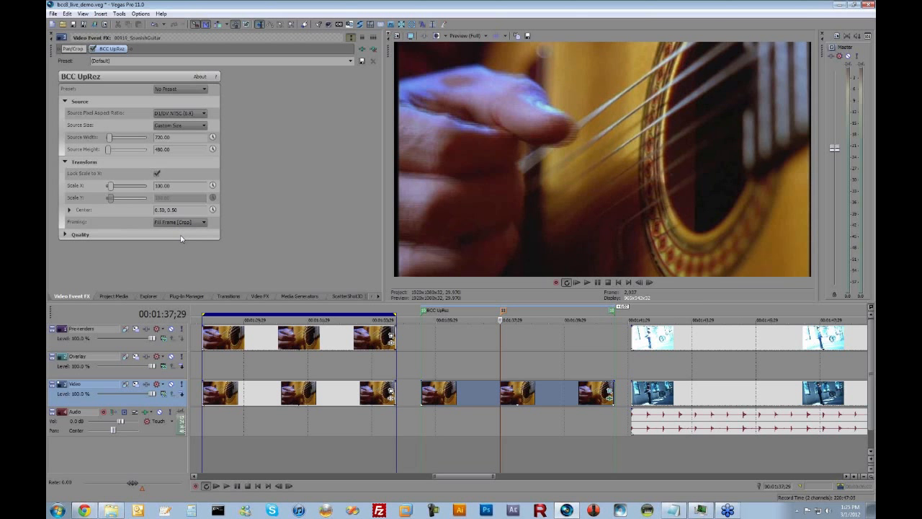
{"action": "left_click", "coordinate": [181, 223]}
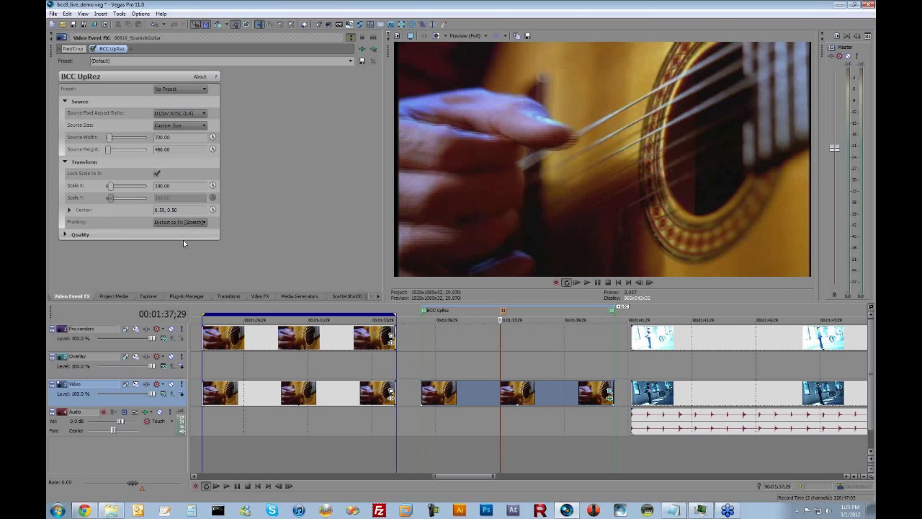
{"action": "left_click", "coordinate": [176, 222]}
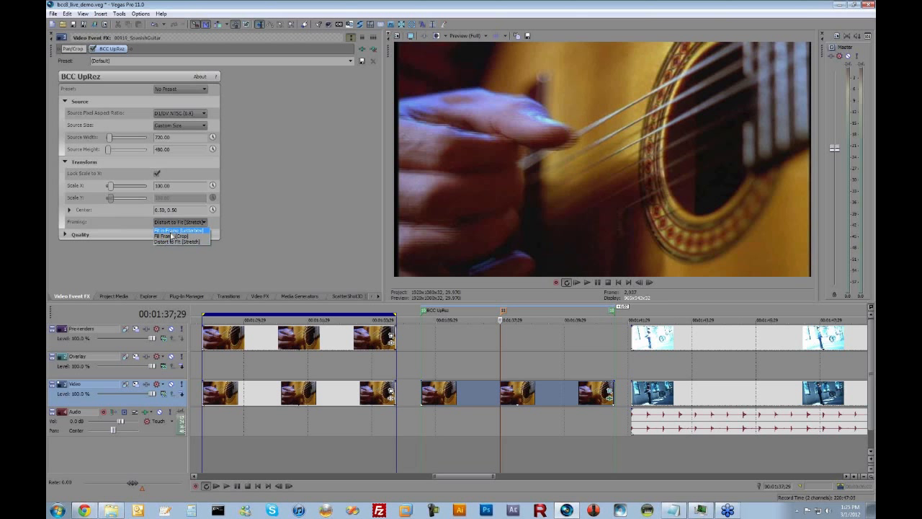
{"action": "left_click", "coordinate": [171, 236]}
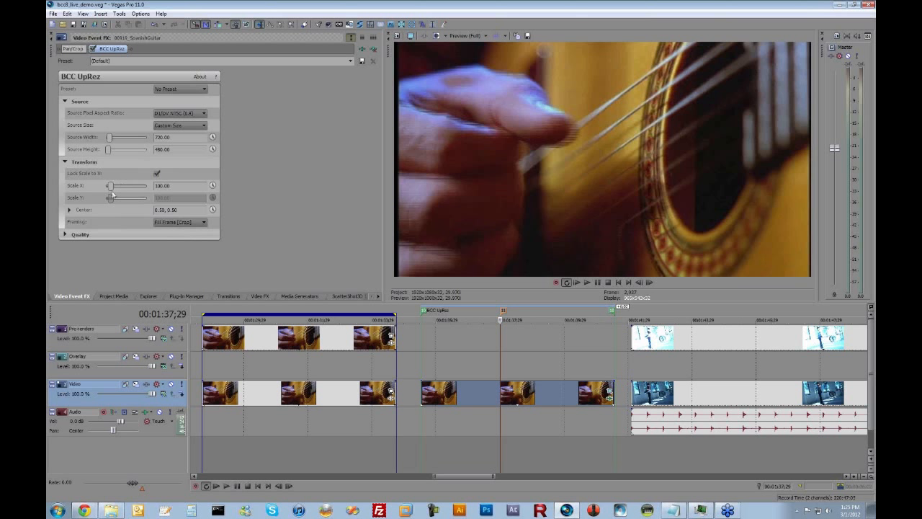
Step: Play a short stretch of the guitar clip to check the cropped framing, and stop playback
{"action": "left_click_drag", "start_coordinate": [110, 187], "coordinate": [112, 189]}
{"action": "scroll", "coordinate": [502, 394], "scroll_direction": "up", "scroll_amount": 3}
{"action": "key", "text": "space"}
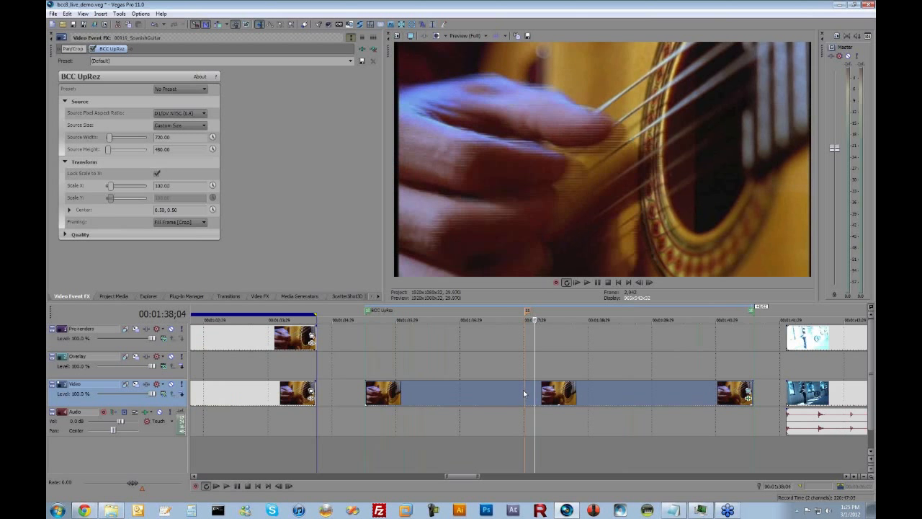
{"action": "key", "text": "space"}
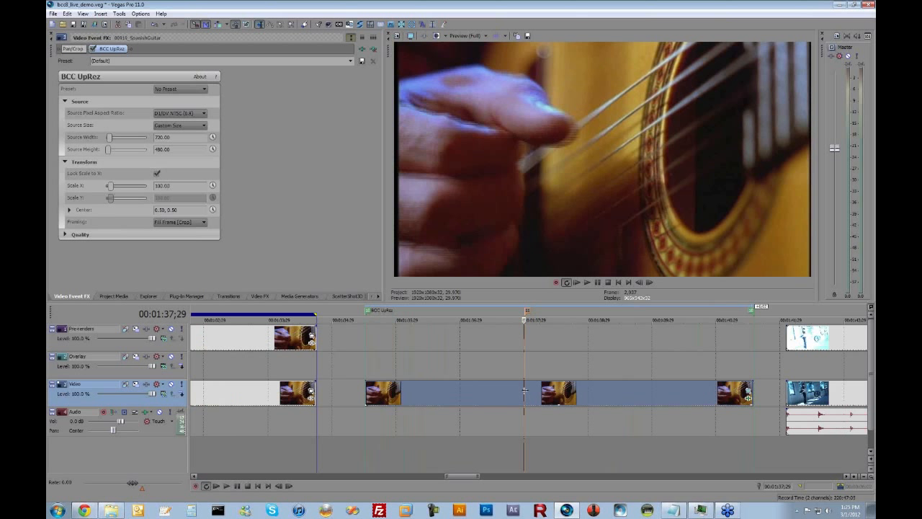
Step: Set the UpRez quality method to Magic Sharp and raise its sharpness to about 38
{"action": "left_click", "coordinate": [66, 235]}
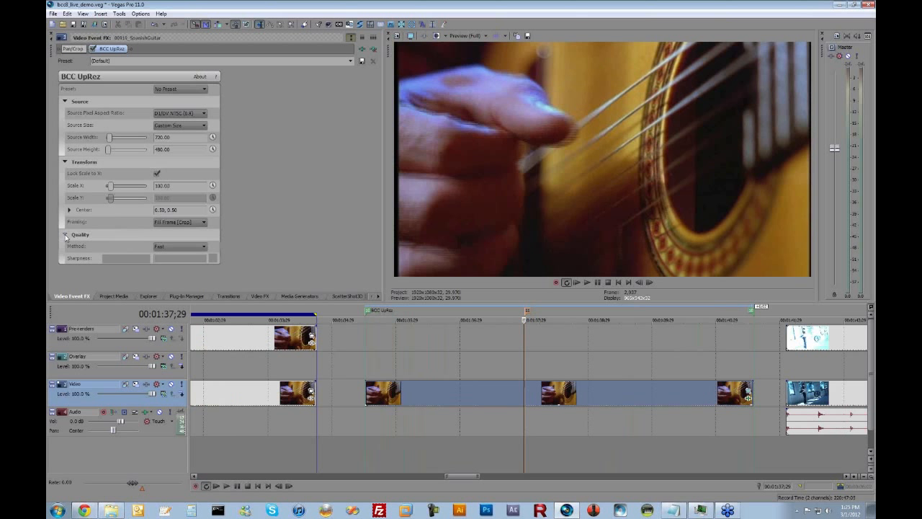
{"action": "left_click", "coordinate": [183, 247]}
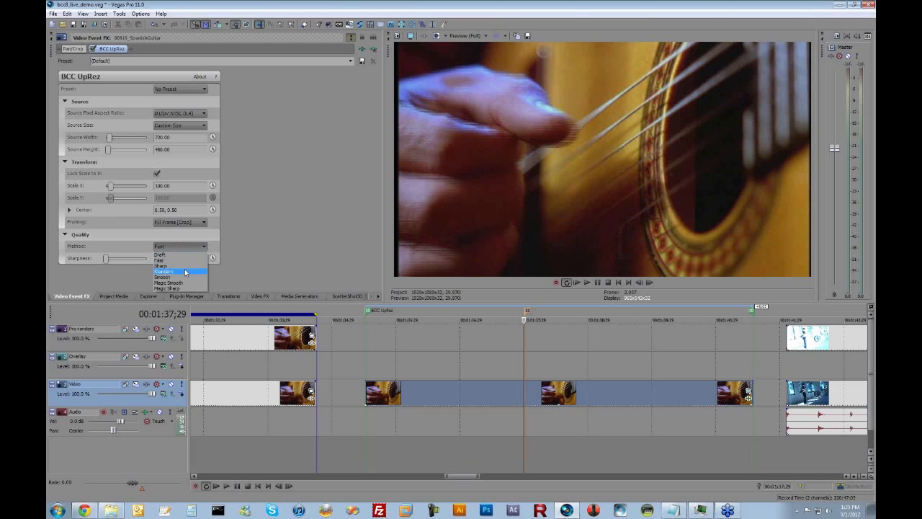
{"action": "left_click", "coordinate": [187, 287]}
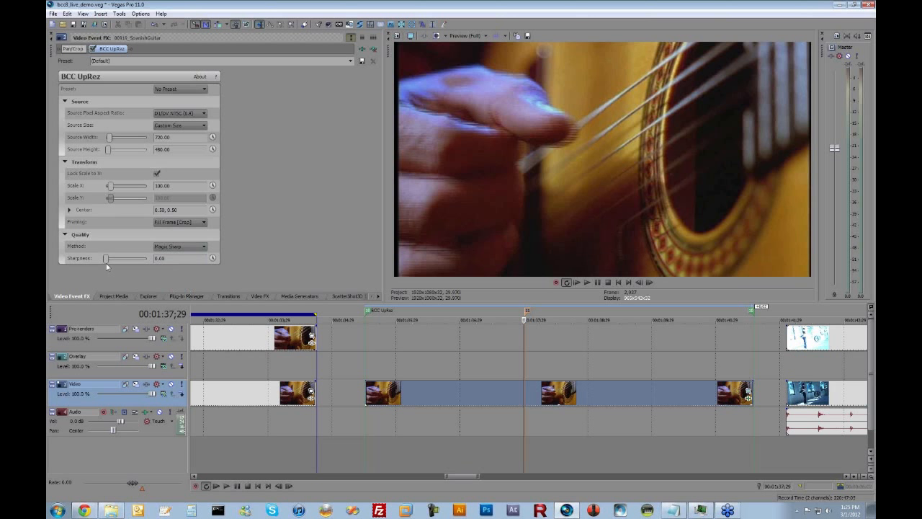
{"action": "left_click_drag", "start_coordinate": [105, 260], "coordinate": [121, 261]}
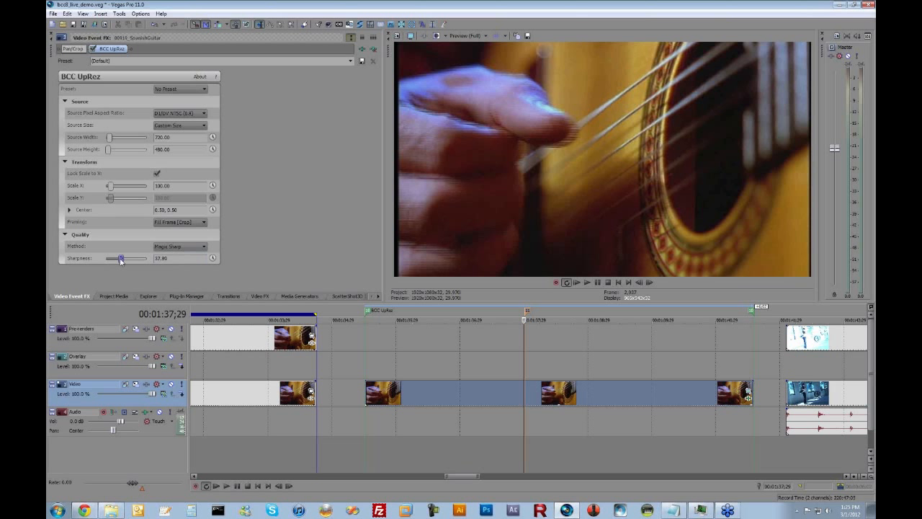
Step: Move to 00:01:38;00 in the guitar clip and set the preview's split-screen comparison to Clipboard
{"action": "left_click", "coordinate": [557, 397]}
{"action": "left_click", "coordinate": [525, 385]}
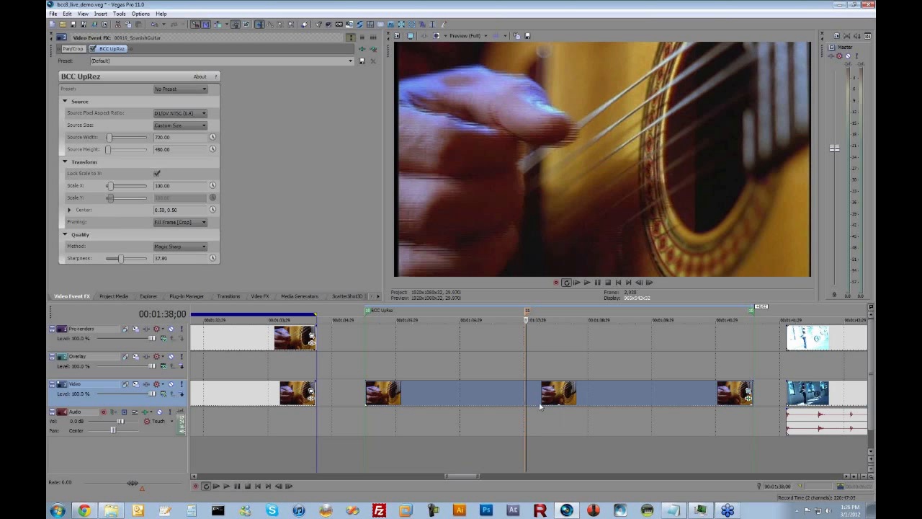
{"action": "key", "text": "Right"}
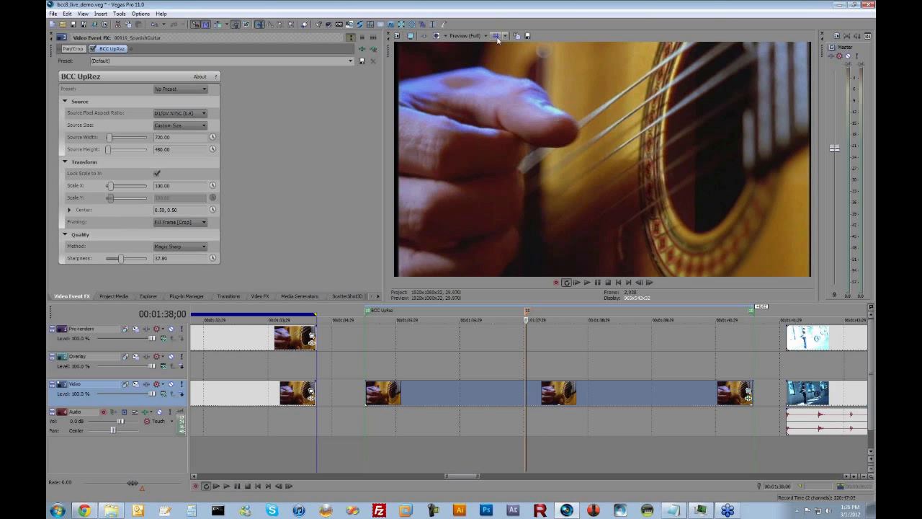
{"action": "left_click", "coordinate": [444, 35]}
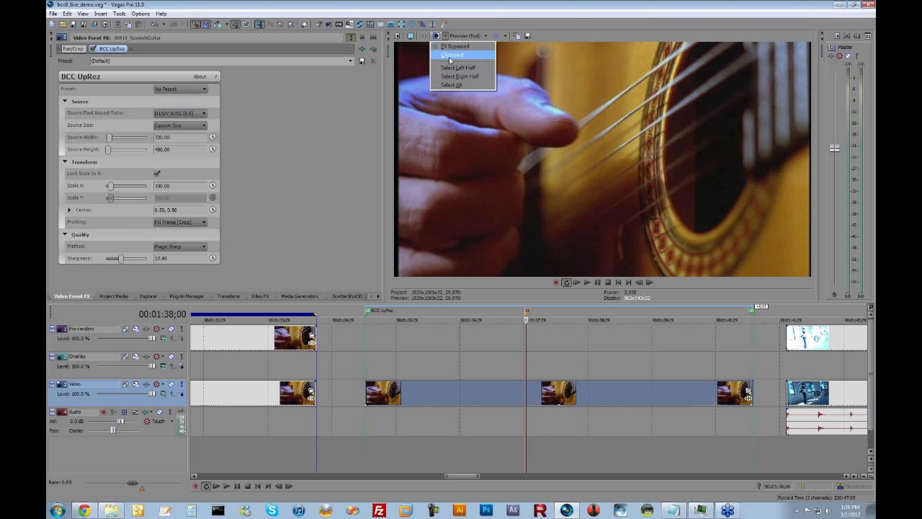
{"action": "left_click", "coordinate": [449, 56]}
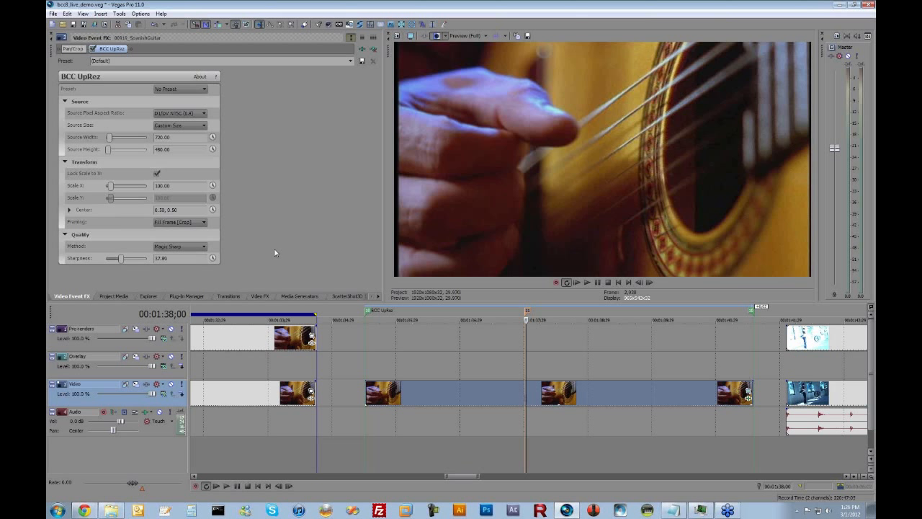
Step: Set the UpRez quality method to Magic Smooth and move to 00:01:39;03 on the timeline
{"action": "left_click", "coordinate": [175, 247]}
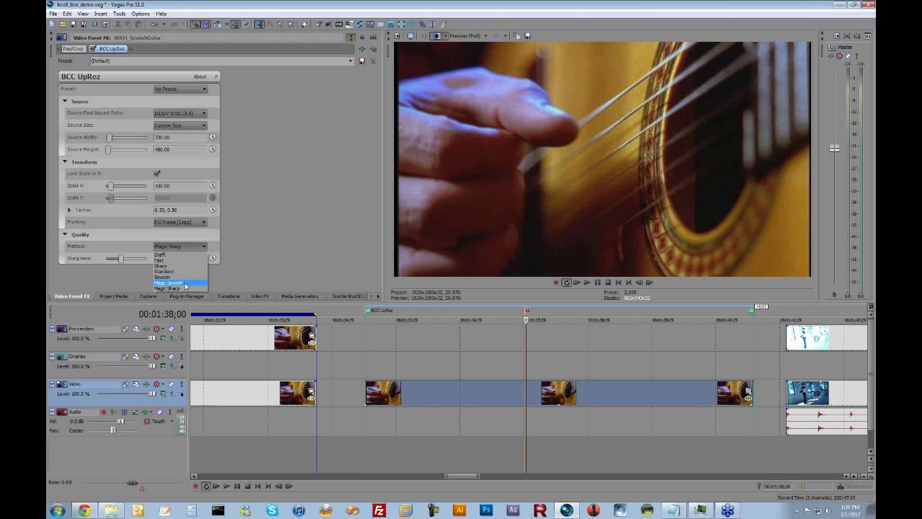
{"action": "left_click", "coordinate": [173, 282]}
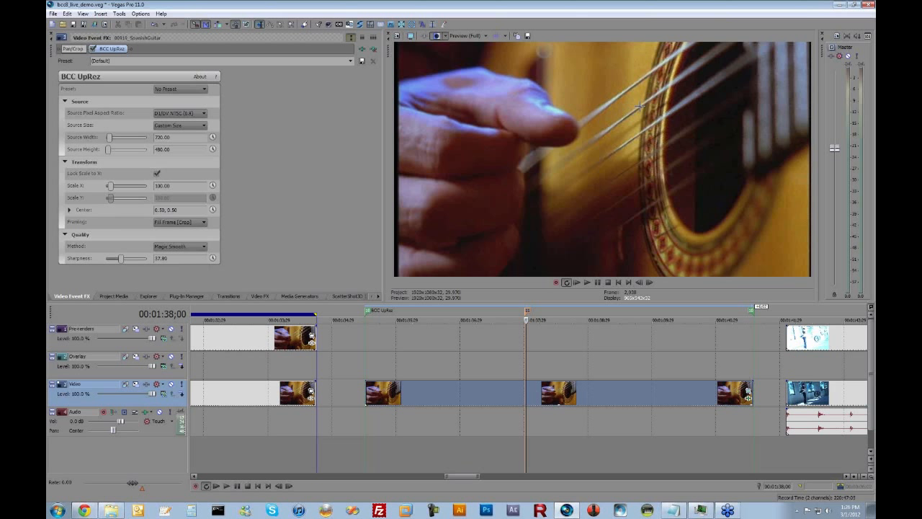
{"action": "left_click", "coordinate": [596, 340]}
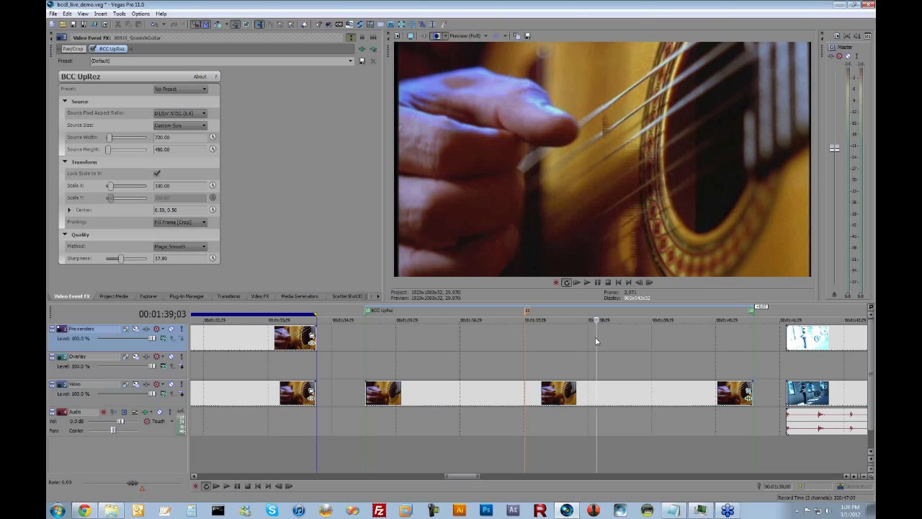
{"action": "scroll", "coordinate": [595, 338], "scroll_direction": "down", "scroll_amount": 2}
{"action": "scroll", "coordinate": [528, 350], "scroll_direction": "down", "scroll_amount": 2}
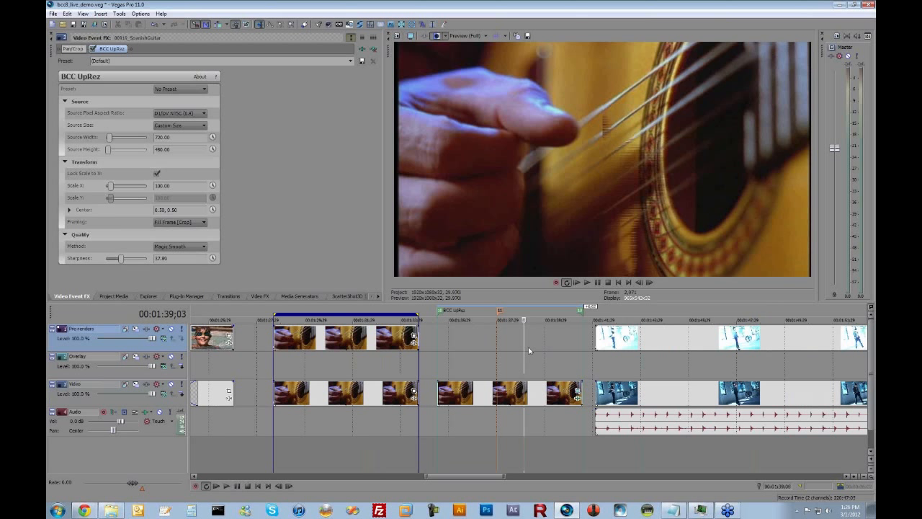
Step: Select the pre-rendered dancer clip's time range after the UpRez section and turn off the preview's split-screen comparison
{"action": "left_click_drag", "start_coordinate": [618, 320], "coordinate": [412, 317]}
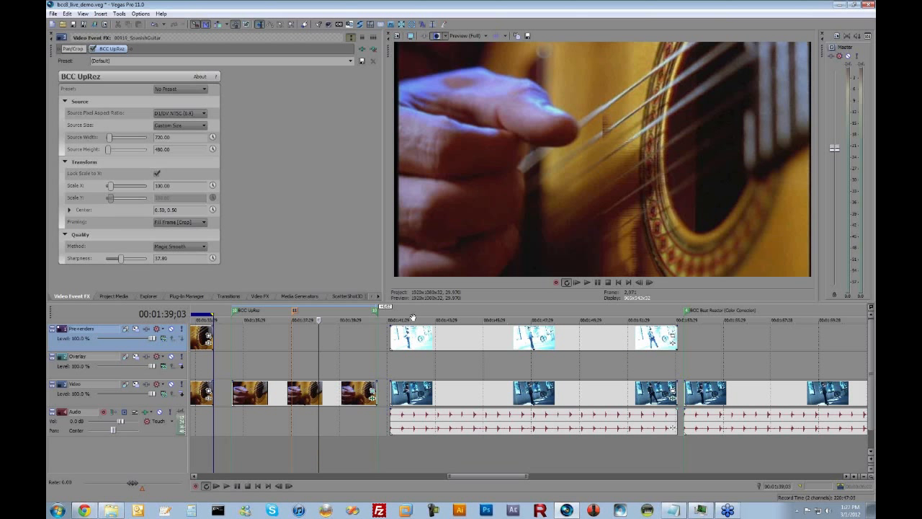
{"action": "left_click", "coordinate": [407, 339]}
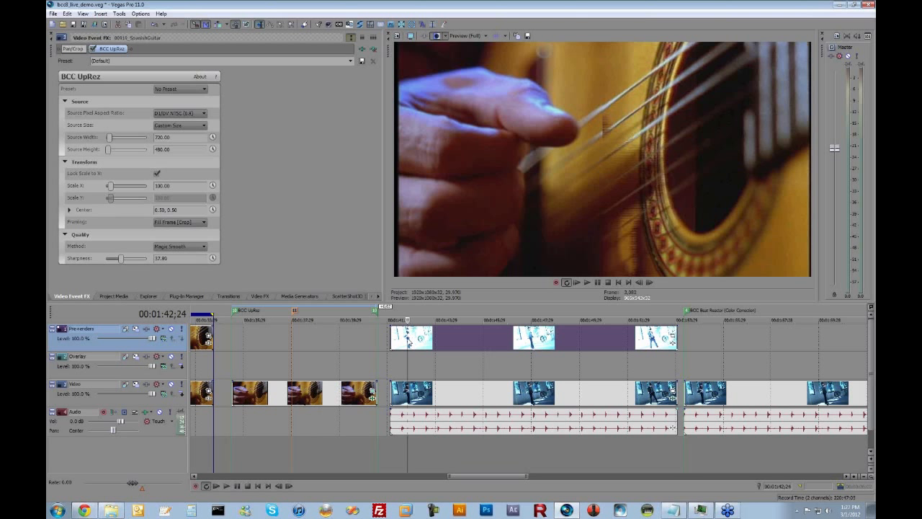
{"action": "double_click", "coordinate": [469, 344]}
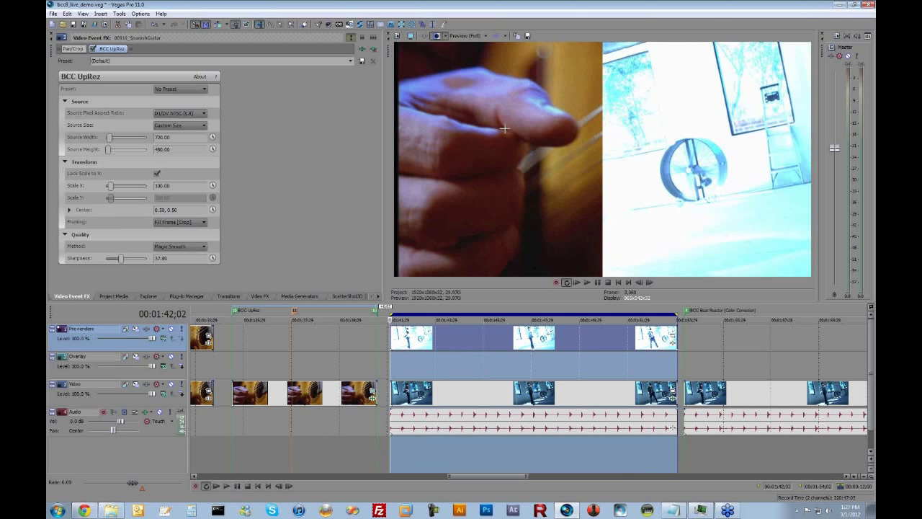
{"action": "left_click", "coordinate": [436, 36]}
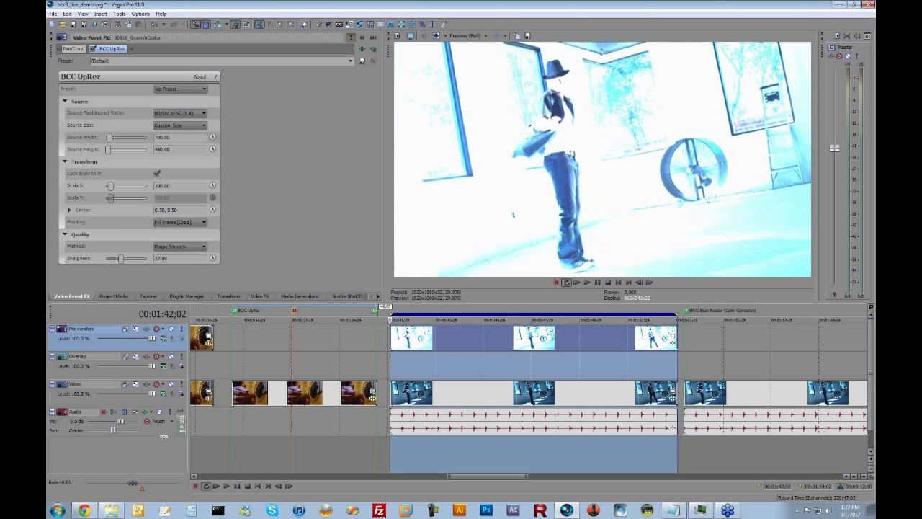
Step: Make the audio track taller and play the pre-rendered dancer clip for a few seconds, stopping at the current frame
{"action": "left_click_drag", "start_coordinate": [166, 435], "coordinate": [165, 471]}
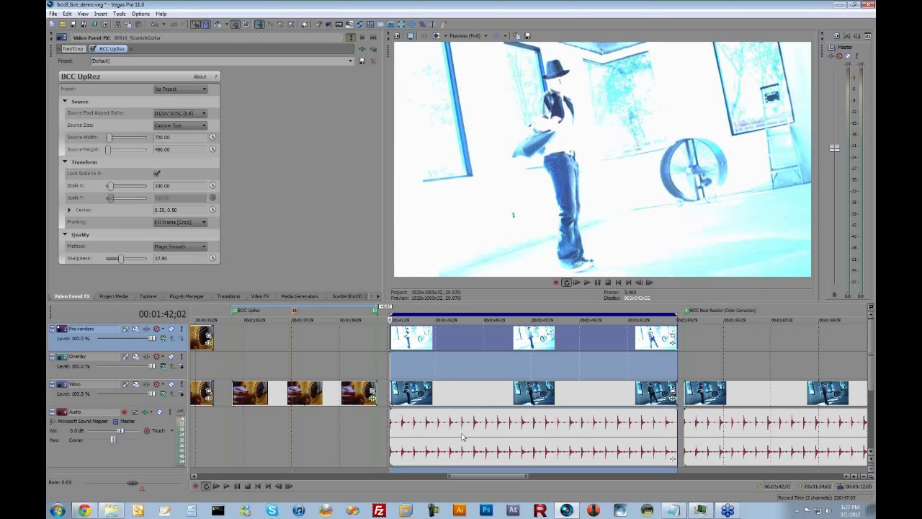
{"action": "key", "text": "space"}
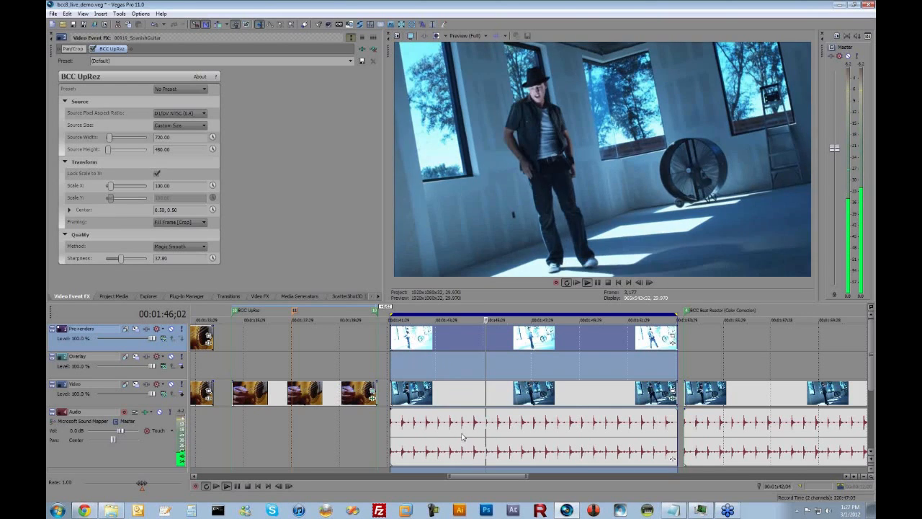
{"action": "key", "text": "Return"}
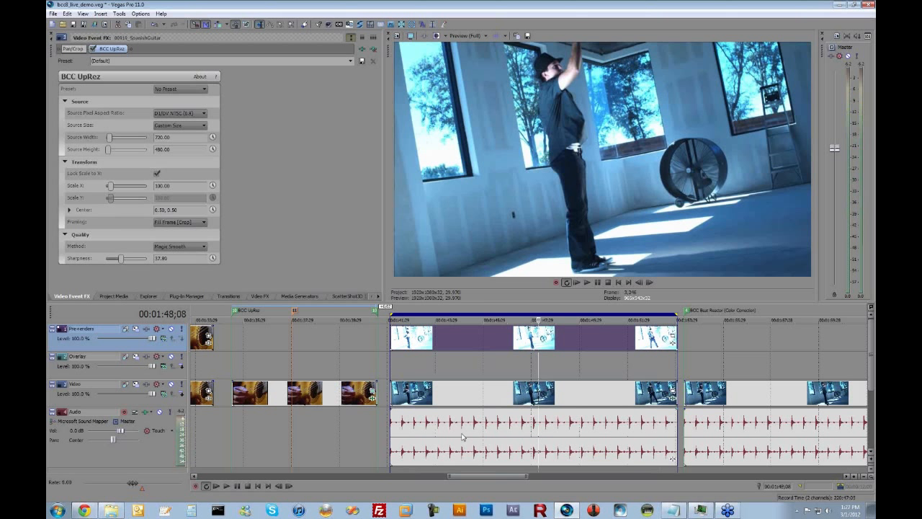
Step: Examine how the dancer's image brightness follows the audio by comparing frames on and between the waveform's beats
{"action": "left_click", "coordinate": [396, 434]}
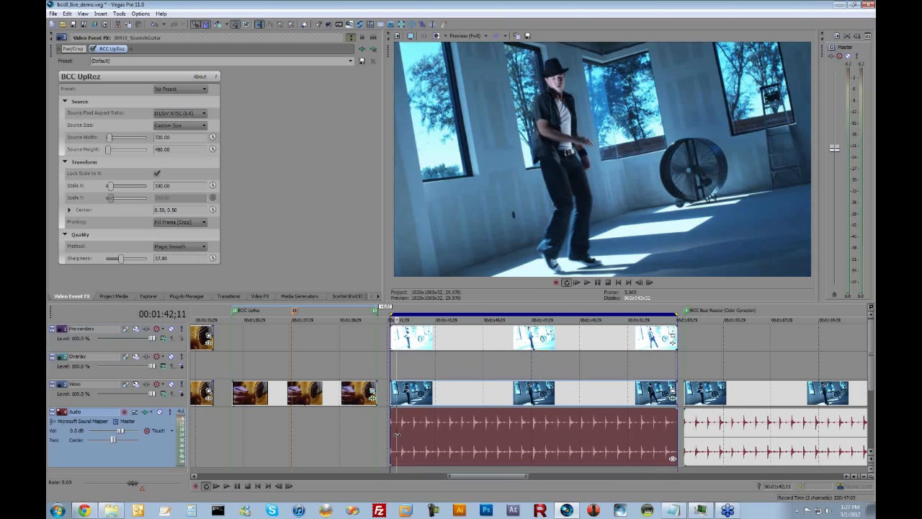
{"action": "scroll", "coordinate": [398, 438], "scroll_direction": "up", "scroll_amount": 2}
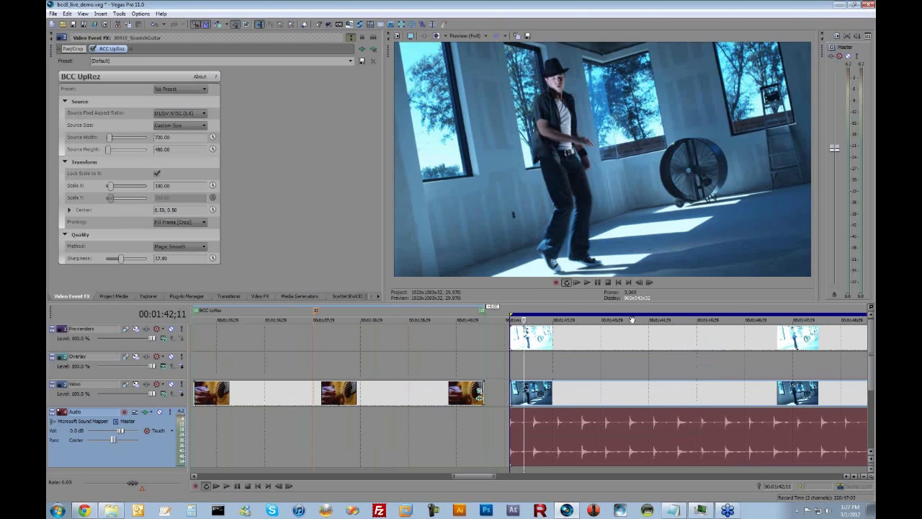
{"action": "scroll", "coordinate": [389, 431], "scroll_direction": "right", "scroll_amount": 5}
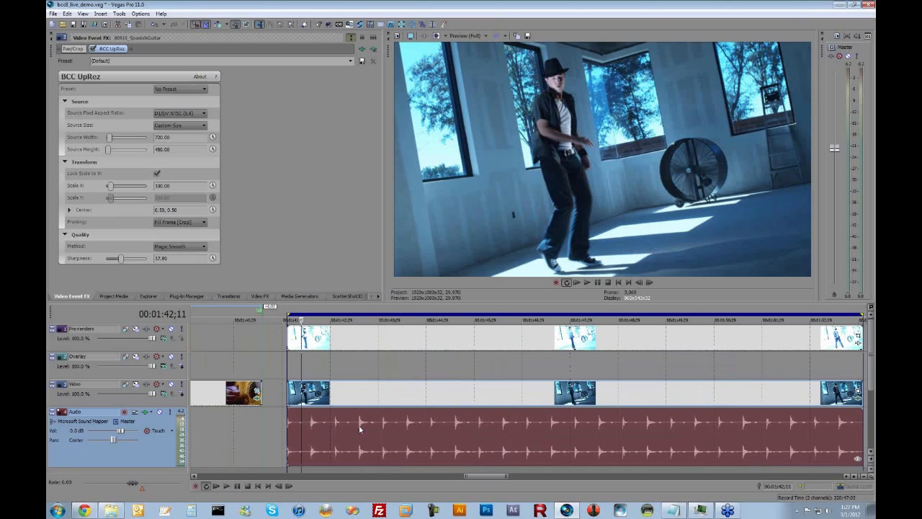
{"action": "left_click", "coordinate": [361, 430]}
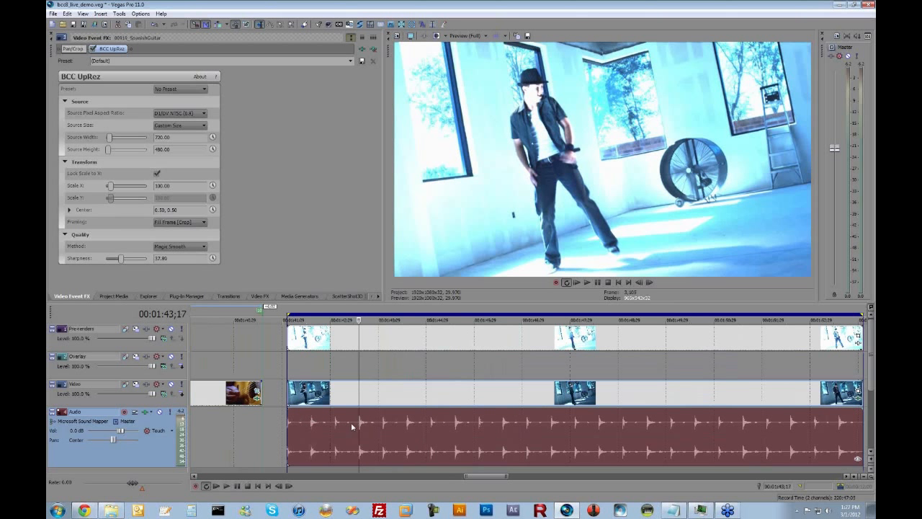
{"action": "left_click", "coordinate": [372, 429]}
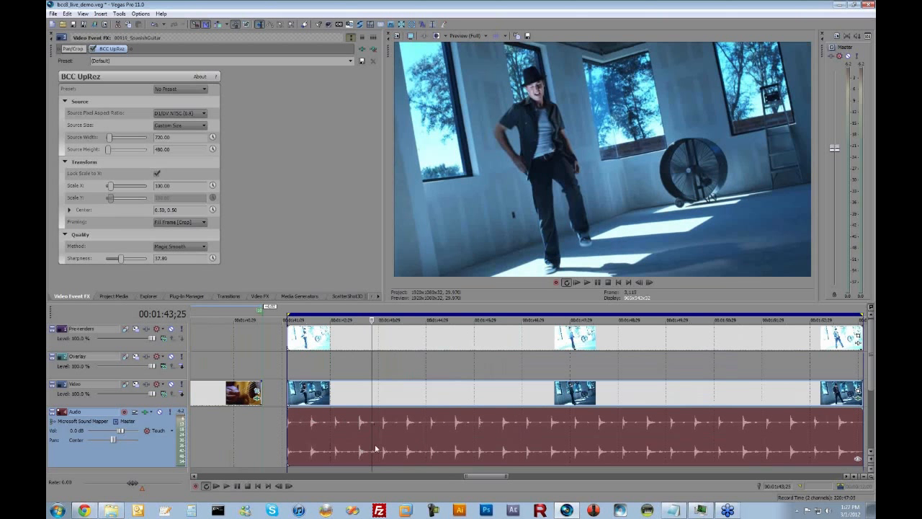
{"action": "left_click", "coordinate": [384, 426]}
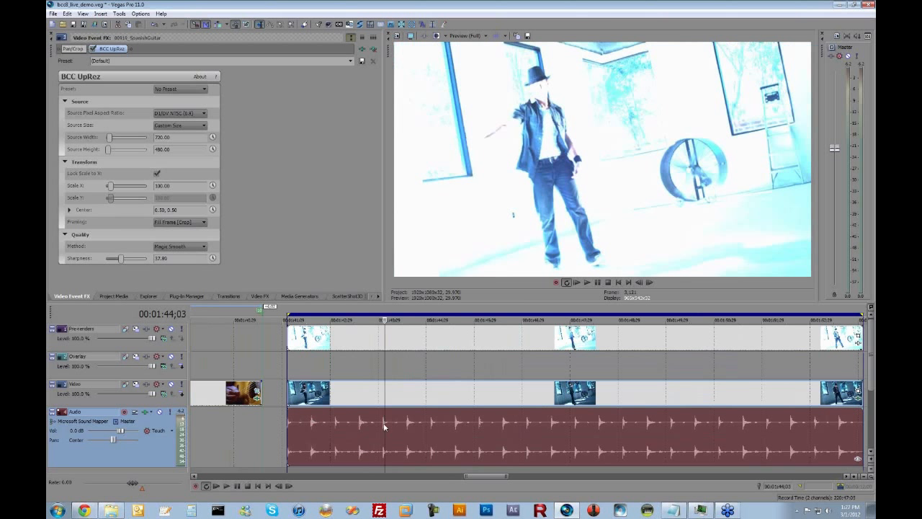
{"action": "left_click", "coordinate": [395, 430]}
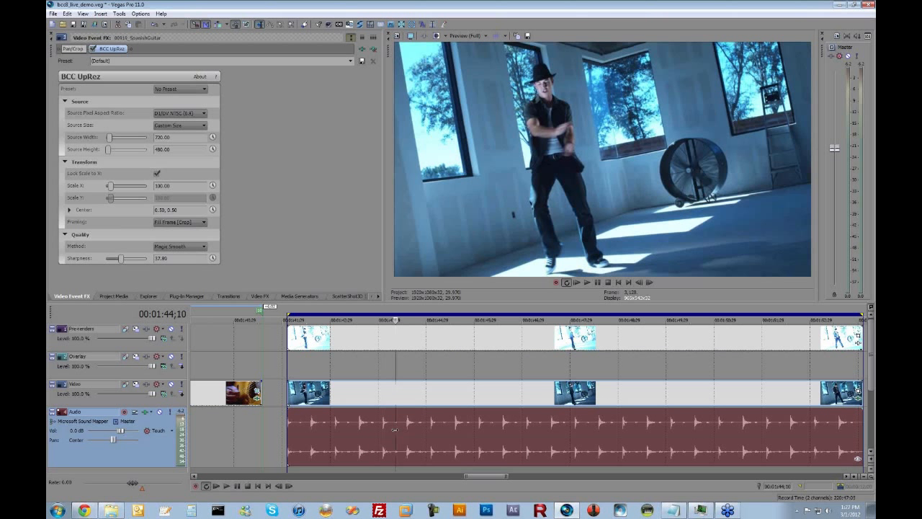
{"action": "left_click", "coordinate": [385, 424]}
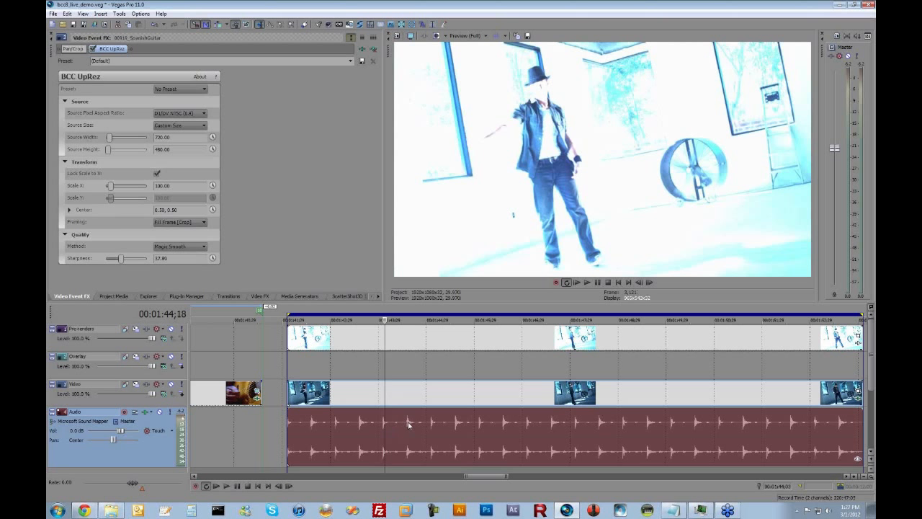
{"action": "left_click", "coordinate": [408, 425]}
{"action": "left_click", "coordinate": [421, 430]}
{"action": "left_click", "coordinate": [431, 427]}
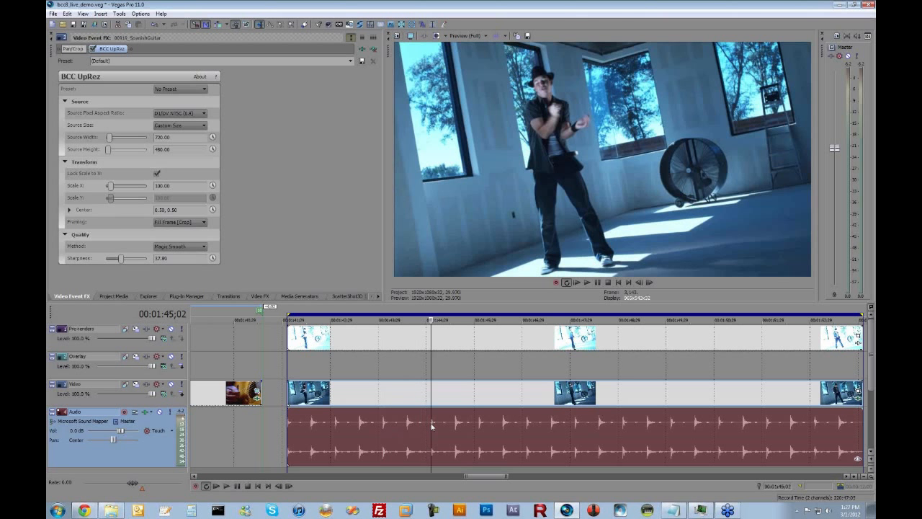
{"action": "left_click", "coordinate": [422, 432]}
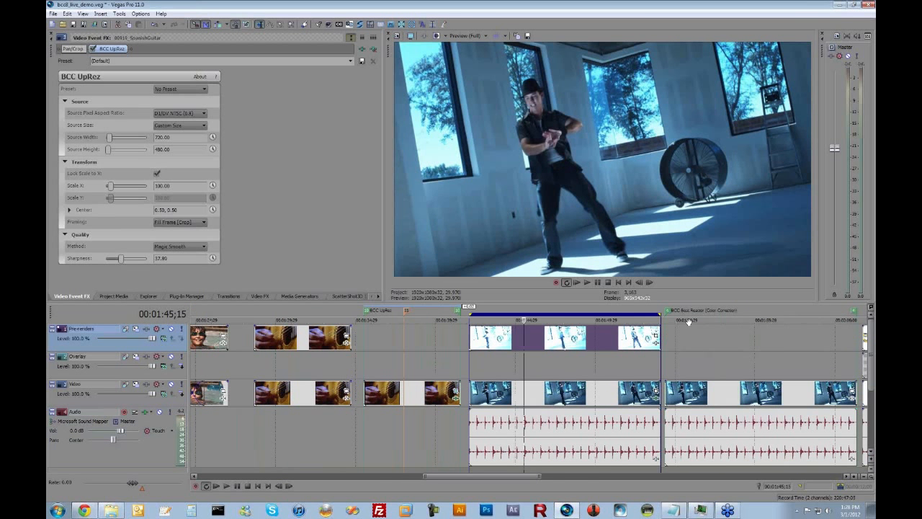
Step: Play another short stretch of the pre-rendered dancer clip with the neighbouring Beat Reactor sections in view
{"action": "scroll", "coordinate": [399, 320], "scroll_direction": "right", "scroll_amount": 5}
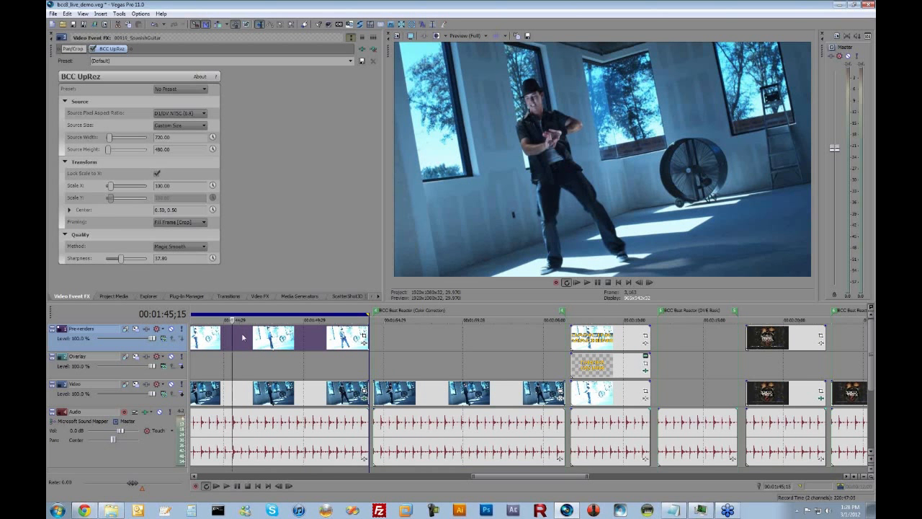
{"action": "left_click", "coordinate": [216, 343]}
{"action": "key", "text": "space"}
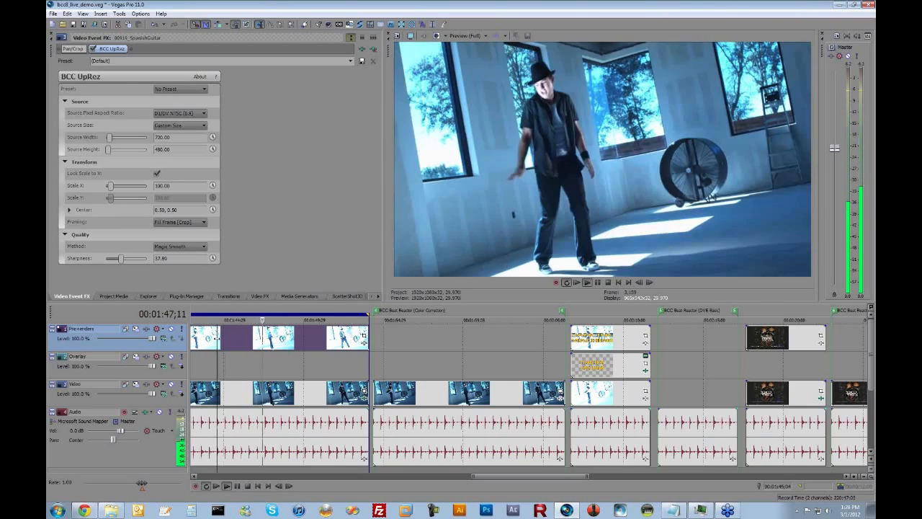
{"action": "key", "text": "space"}
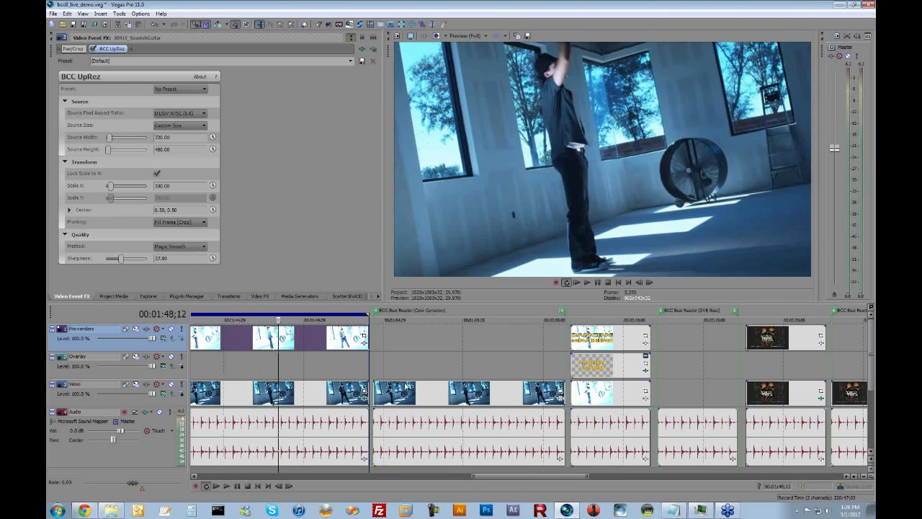
Step: Apply BCC Color Correction to the dancer clip in the Beat Reactor (Color Correction) section and move to 00:01:57;02
{"action": "left_click", "coordinate": [435, 393]}
{"action": "double_click", "coordinate": [435, 394]}
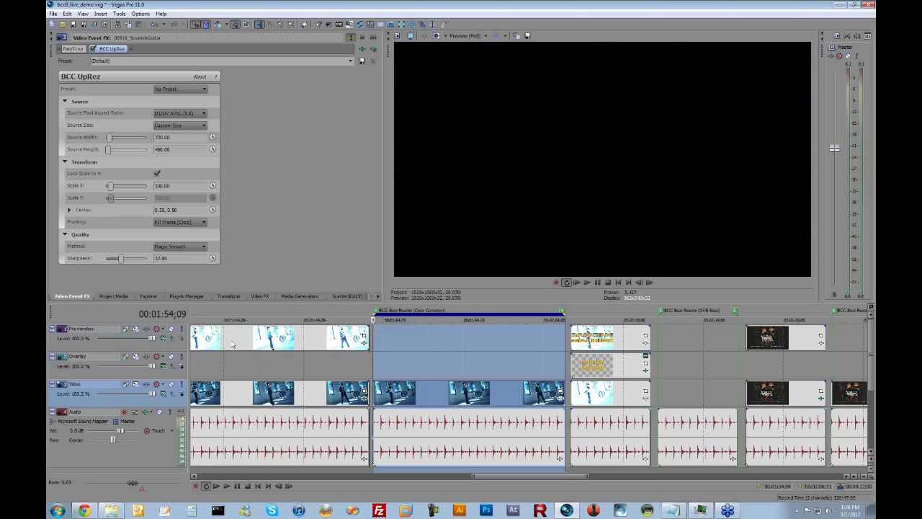
{"action": "left_click", "coordinate": [189, 296]}
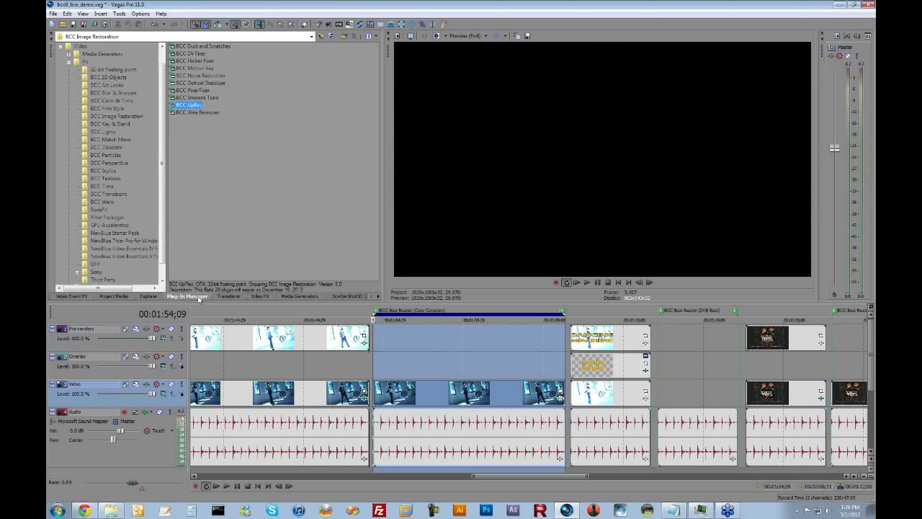
{"action": "left_click", "coordinate": [108, 101]}
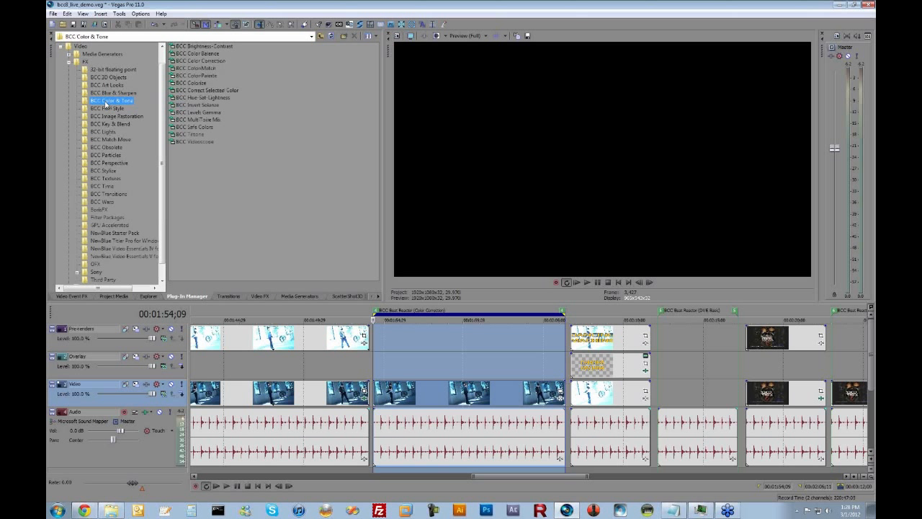
{"action": "left_click", "coordinate": [193, 62]}
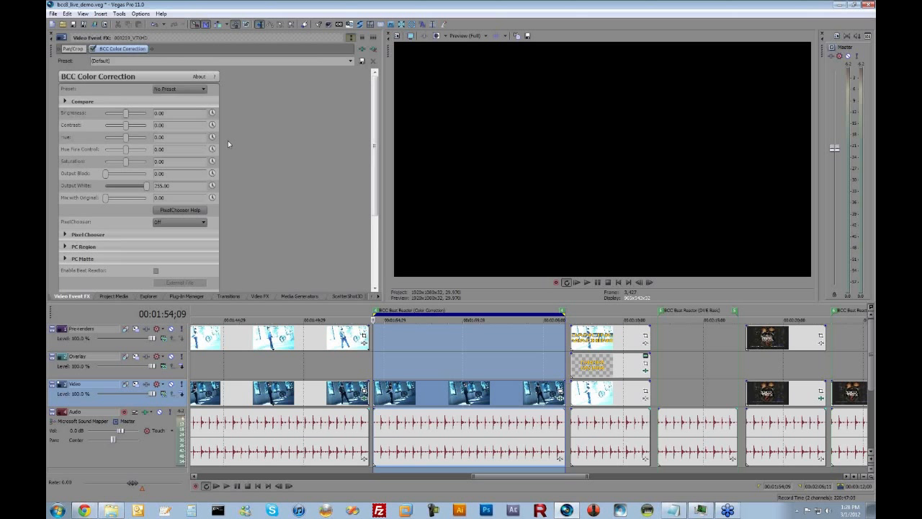
{"action": "left_click", "coordinate": [418, 348]}
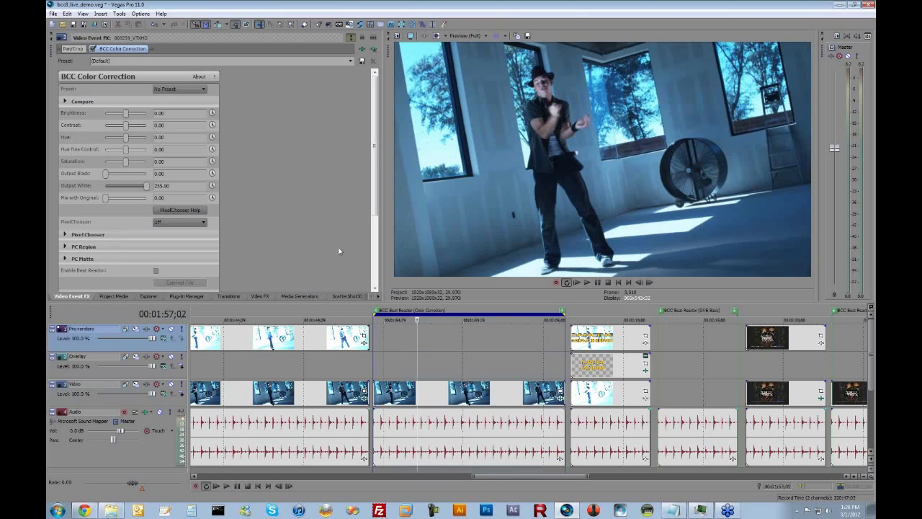
Step: Enable Beat Reactor in the dancer clip's BCC Color Correction effect
{"action": "scroll", "coordinate": [372, 169], "scroll_direction": "down", "scroll_amount": 3}
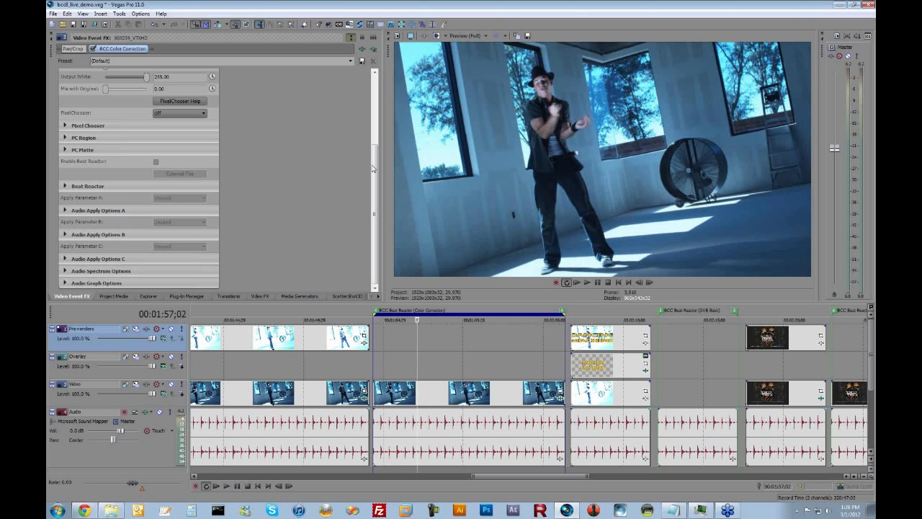
{"action": "mouse_move", "coordinate": [373, 168]}
{"action": "left_mouse_down"}
{"action": "mouse_move", "coordinate": [374, 108]}
{"action": "mouse_move", "coordinate": [375, 173]}
{"action": "left_mouse_up"}
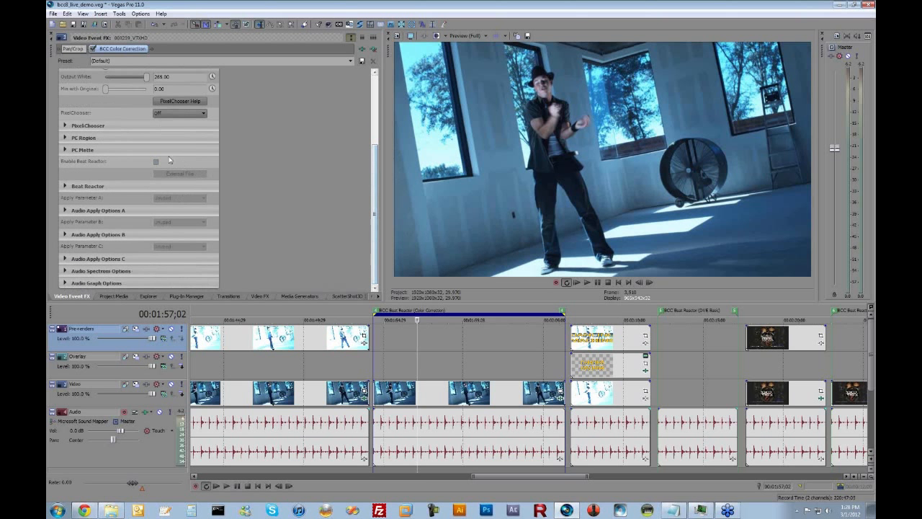
{"action": "left_click", "coordinate": [155, 161]}
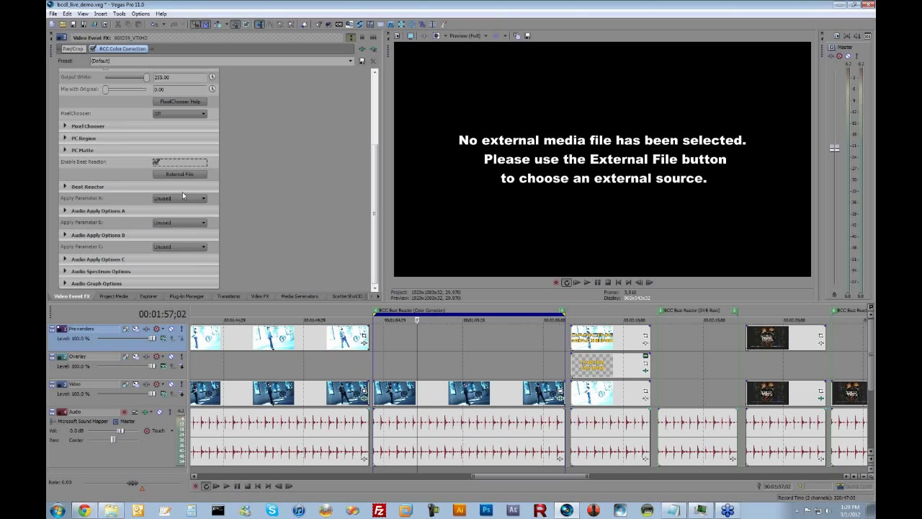
Step: Load 4-4 Loop 33-08.aif from BorisTV\Webinars\BCC8\project as Beat Reactor's external audio file and move to 00:01:58;00
{"action": "left_click", "coordinate": [181, 175]}
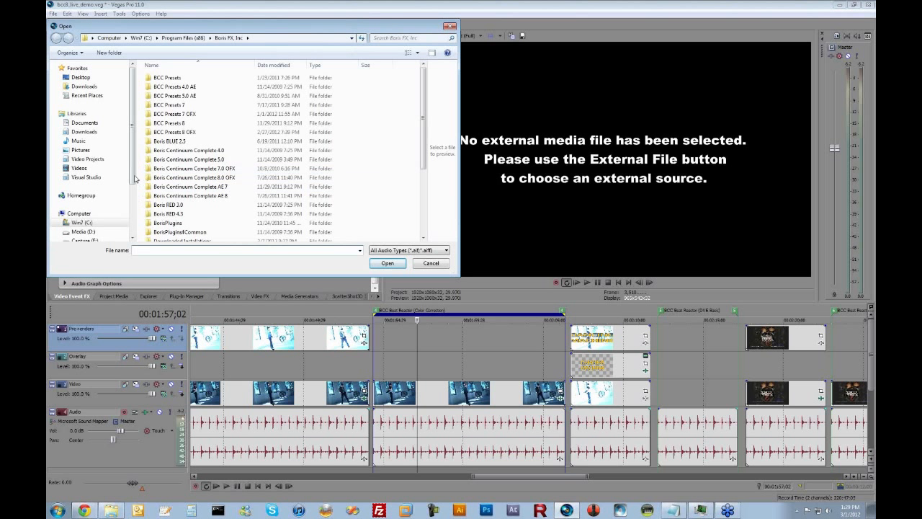
{"action": "scroll", "coordinate": [101, 190], "scroll_direction": "down", "scroll_amount": 2}
{"action": "left_click", "coordinate": [94, 201]}
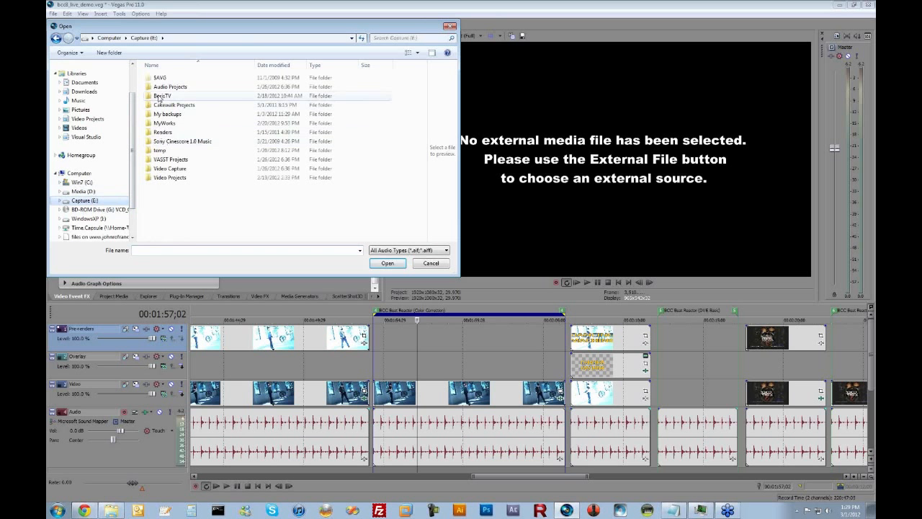
{"action": "double_click", "coordinate": [159, 95]}
{"action": "scroll", "coordinate": [196, 171], "scroll_direction": "down", "scroll_amount": 5}
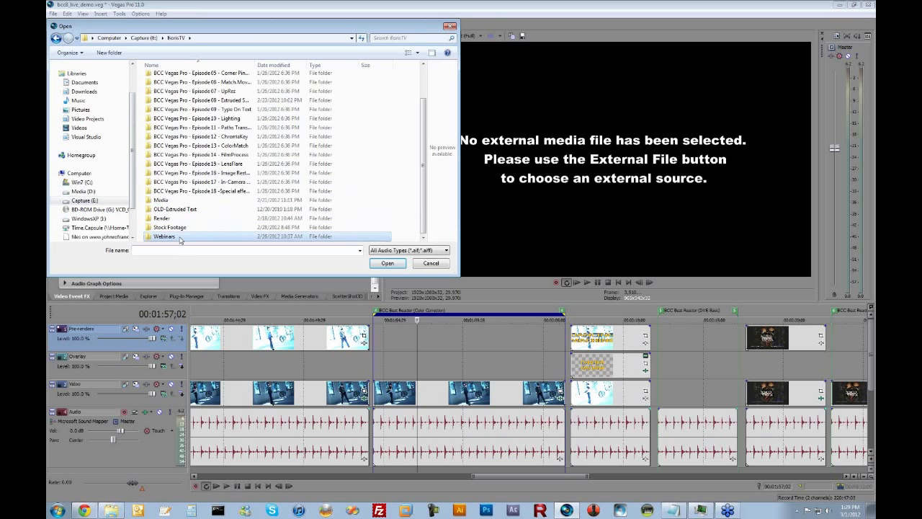
{"action": "double_click", "coordinate": [173, 237]}
{"action": "double_click", "coordinate": [207, 85]}
{"action": "double_click", "coordinate": [209, 93]}
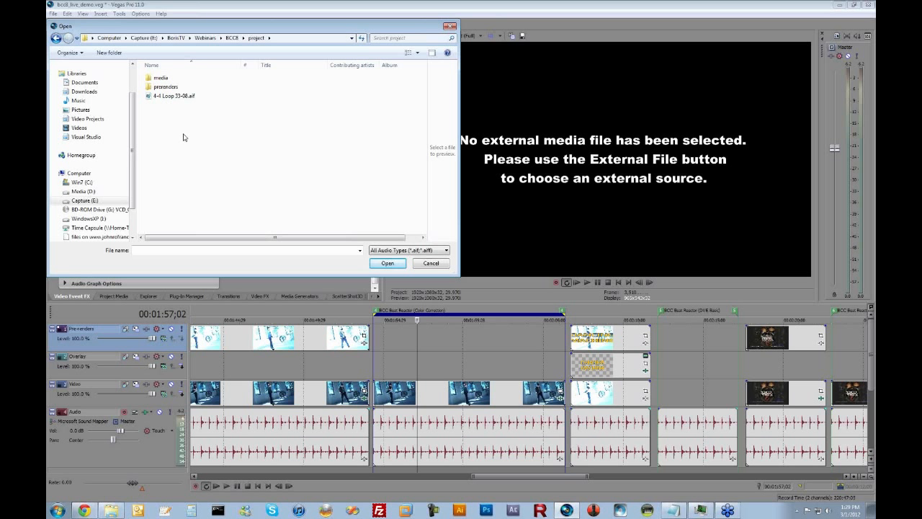
{"action": "left_click", "coordinate": [165, 95]}
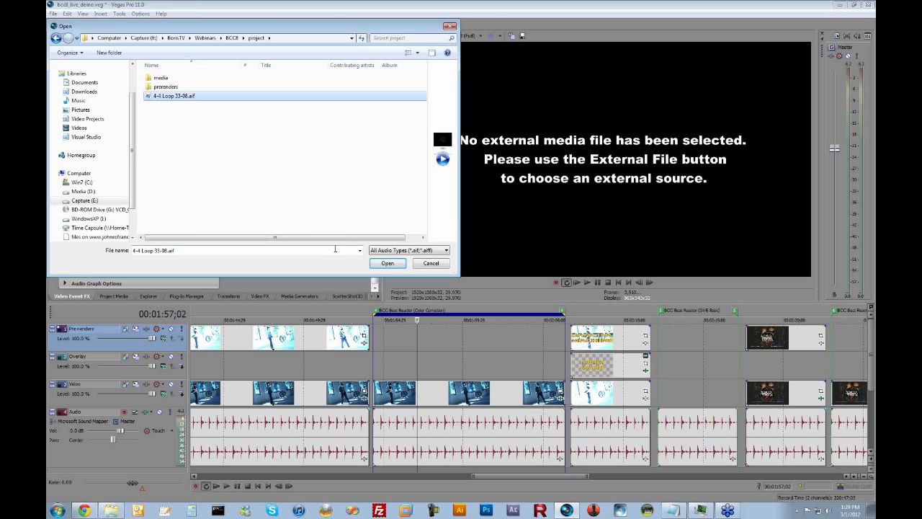
{"action": "left_click", "coordinate": [386, 263]}
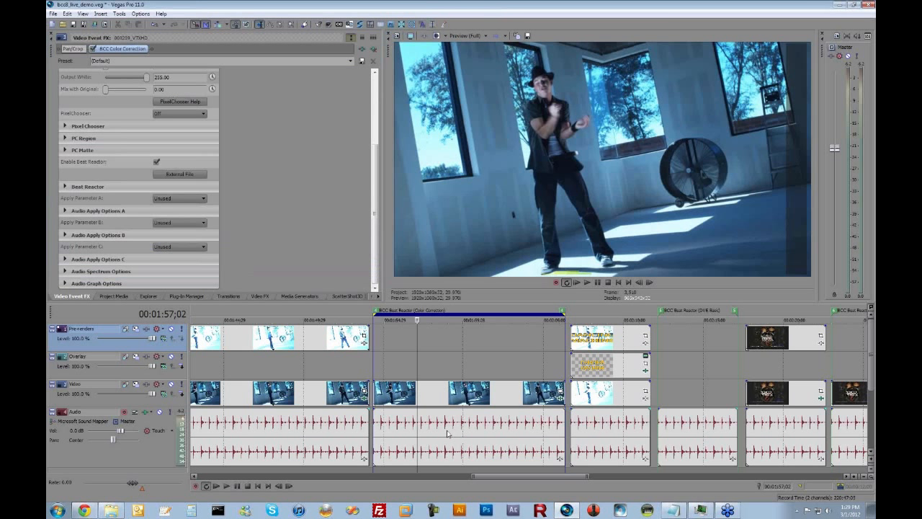
{"action": "left_click", "coordinate": [448, 428]}
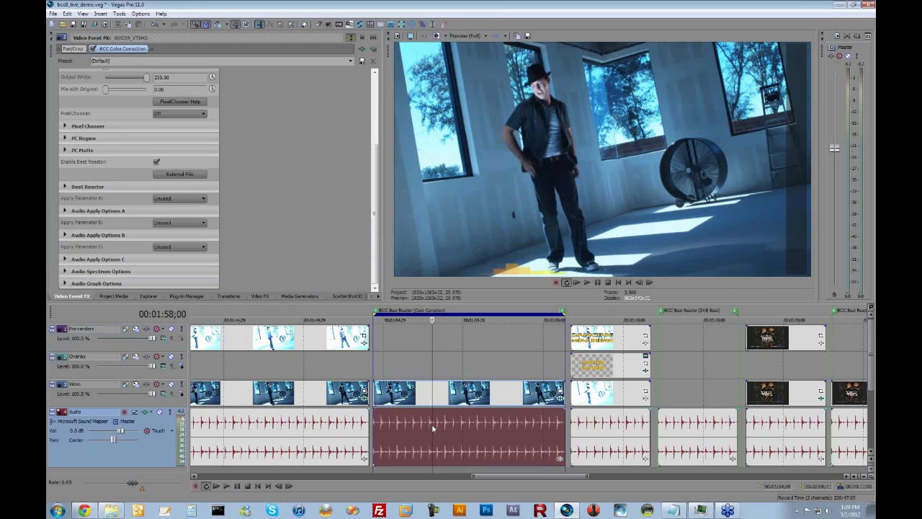
Step: Render the BCC Beat Reactor (Color Correction) section's audio as bcc8_live_demo.aif using the AIFF template 44,100 Hz, 16 Bit, Stereo, PCM
{"action": "double_click", "coordinate": [433, 428]}
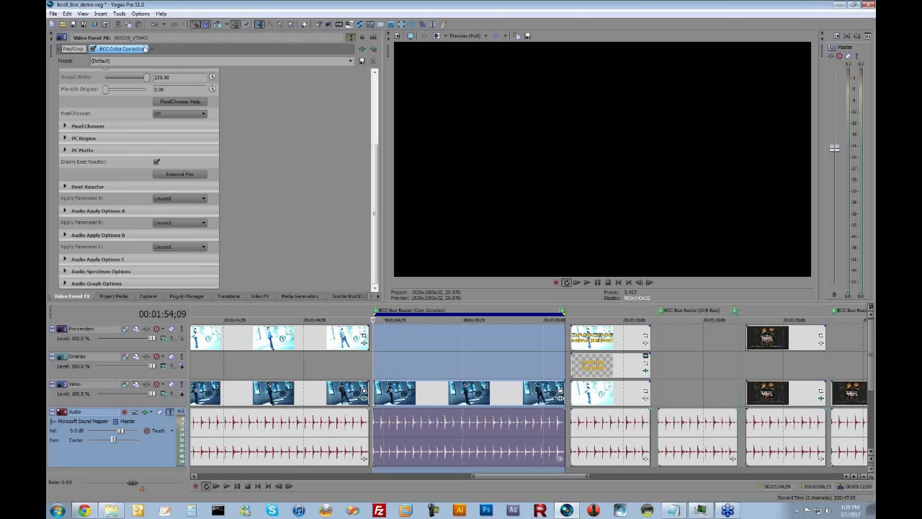
{"action": "left_click", "coordinate": [93, 24]}
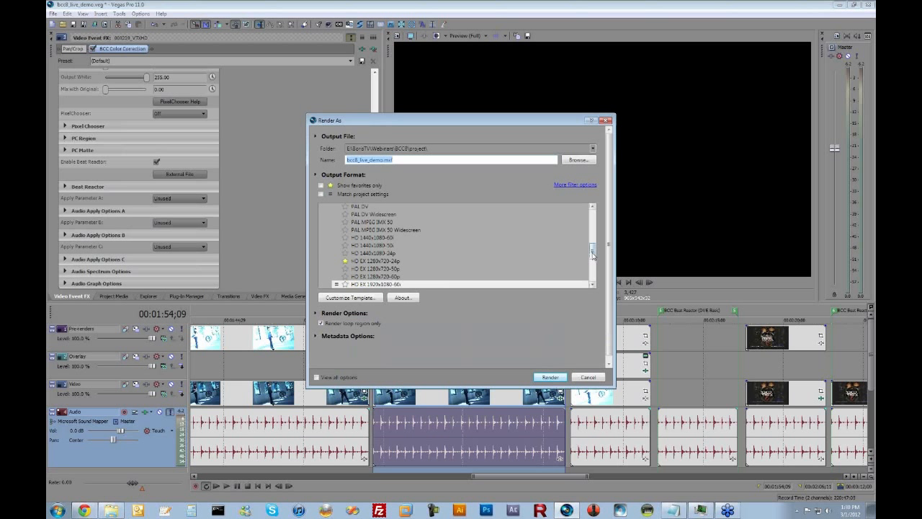
{"action": "scroll", "coordinate": [583, 217], "scroll_direction": "up", "scroll_amount": 5}
{"action": "left_click", "coordinate": [322, 214]}
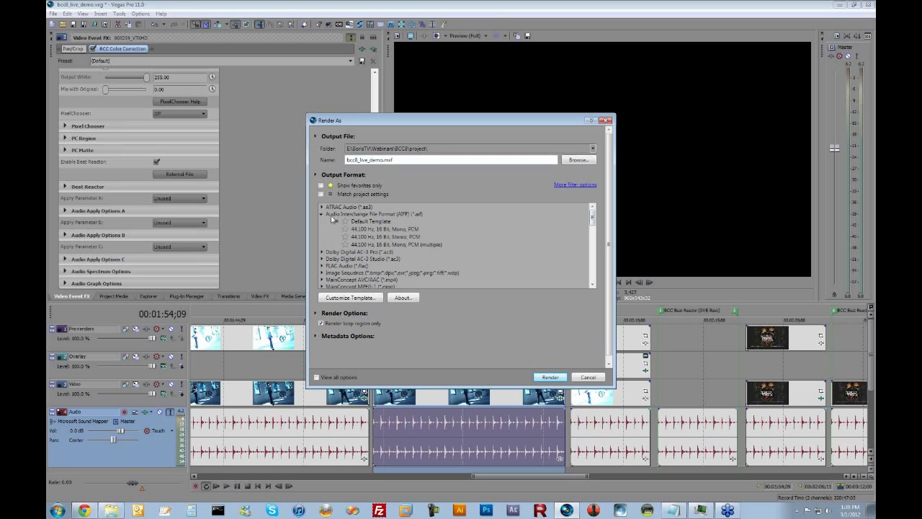
{"action": "left_click", "coordinate": [379, 237]}
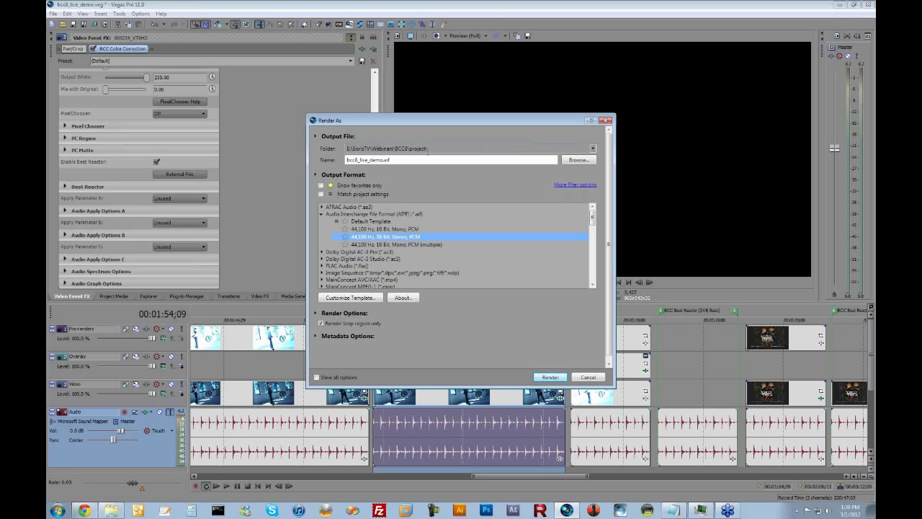
{"action": "left_click", "coordinate": [552, 378]}
{"action": "left_click", "coordinate": [550, 378]}
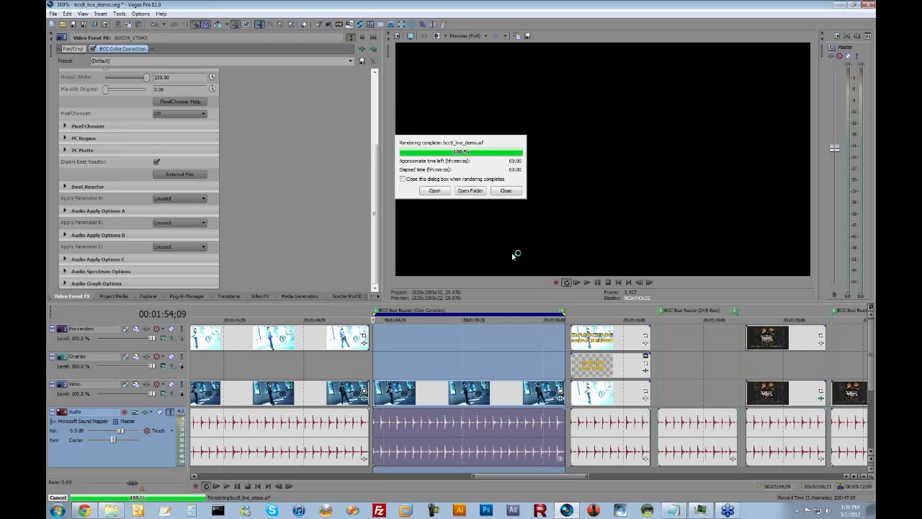
{"action": "left_click", "coordinate": [471, 190]}
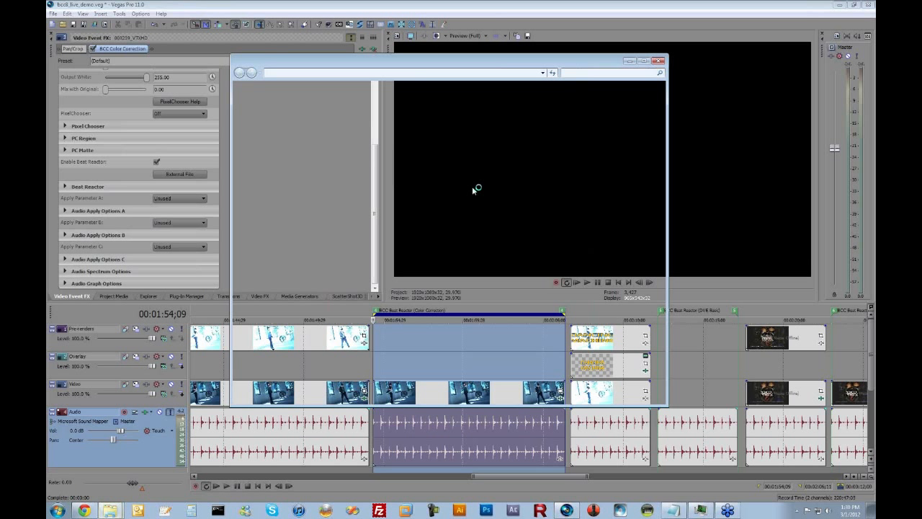
{"action": "left_click", "coordinate": [658, 62]}
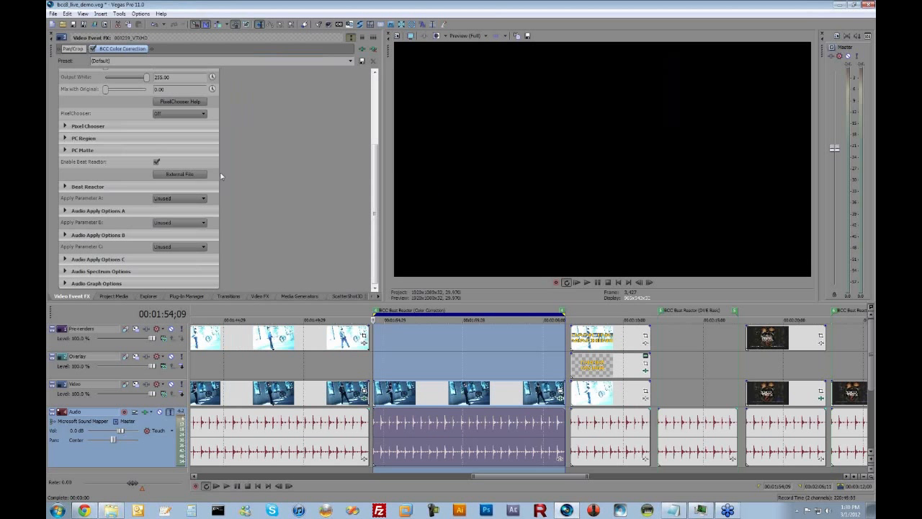
Step: Load bcc8_live_demo.aif as Beat Reactor's external audio file and move to 00:01:58;16 in the dancer clip
{"action": "left_click", "coordinate": [194, 175]}
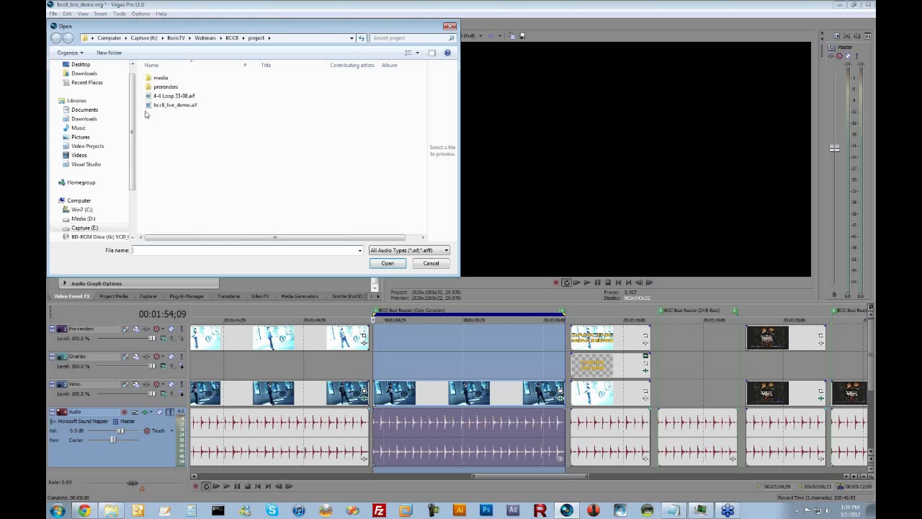
{"action": "left_click", "coordinate": [166, 108]}
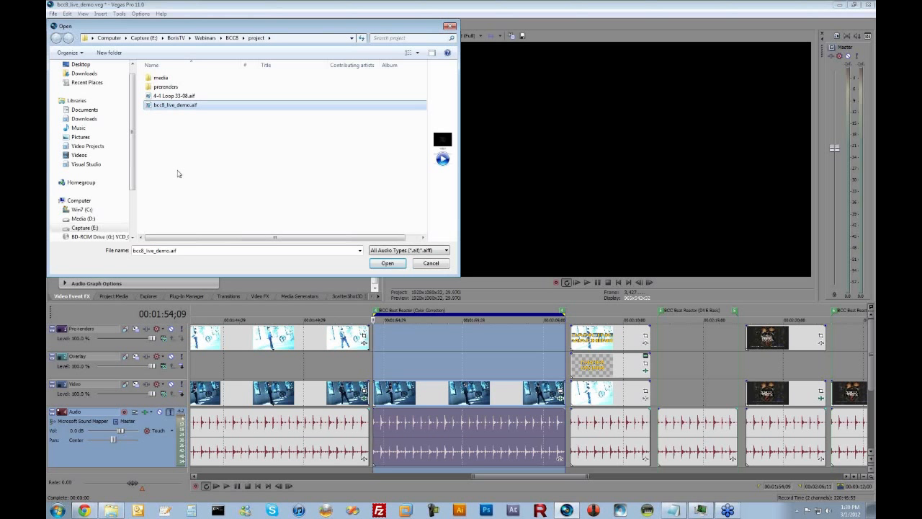
{"action": "left_click", "coordinate": [389, 264]}
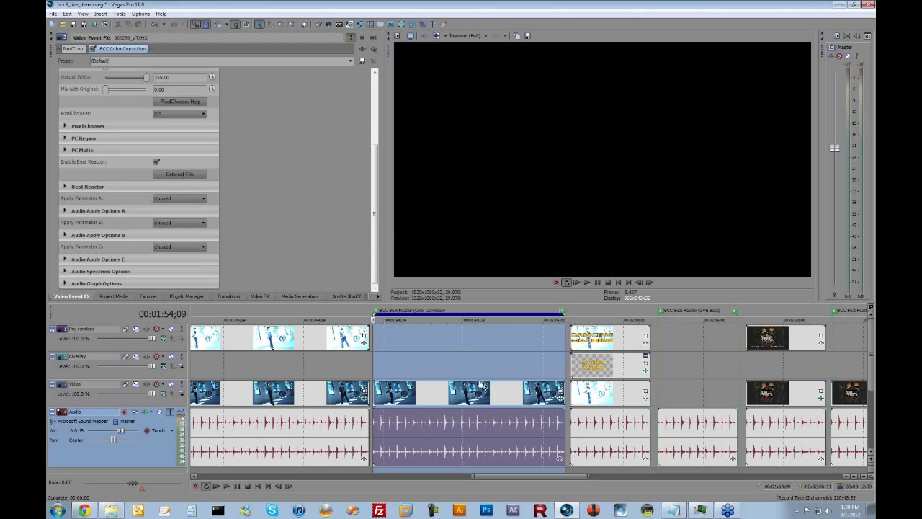
{"action": "left_click", "coordinate": [441, 391]}
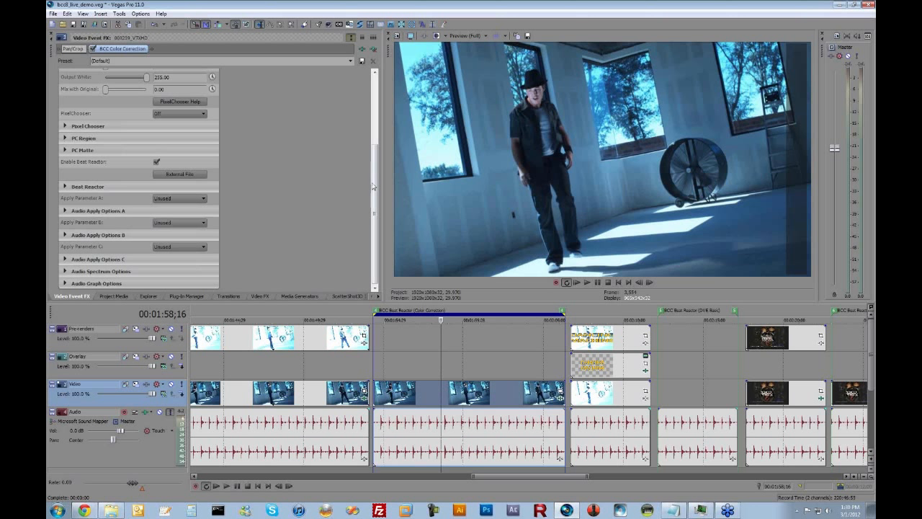
Step: Look over the choices for Apply Parameter A, then try lowering the effect's Brightness and reset it
{"action": "left_click", "coordinate": [195, 200]}
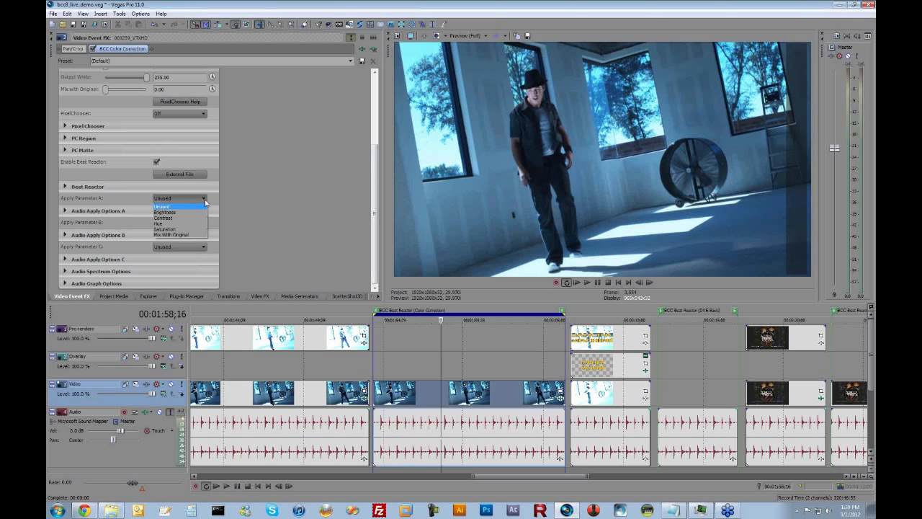
{"action": "left_click", "coordinate": [346, 187]}
{"action": "left_click_drag", "start_coordinate": [374, 189], "coordinate": [373, 115]}
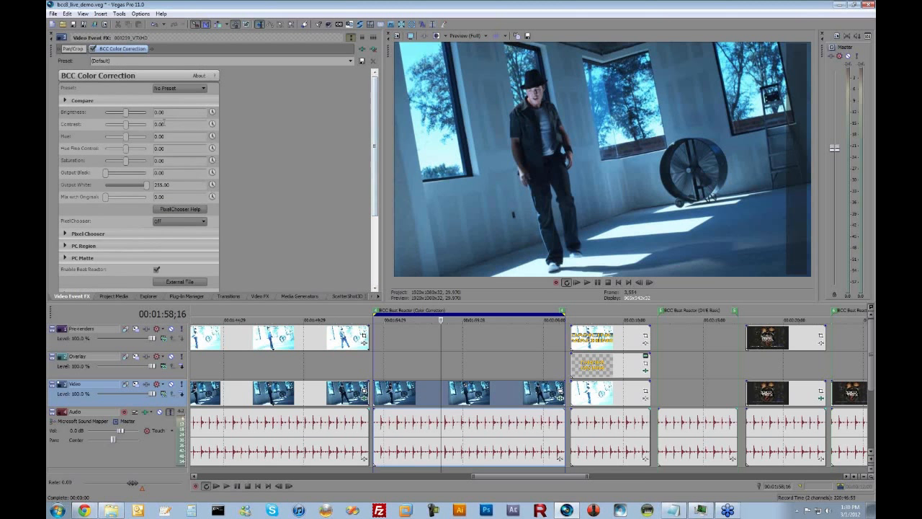
{"action": "left_click_drag", "start_coordinate": [130, 114], "coordinate": [107, 116]}
{"action": "double_click", "coordinate": [107, 114]}
{"action": "left_click_drag", "start_coordinate": [378, 115], "coordinate": [360, 209]}
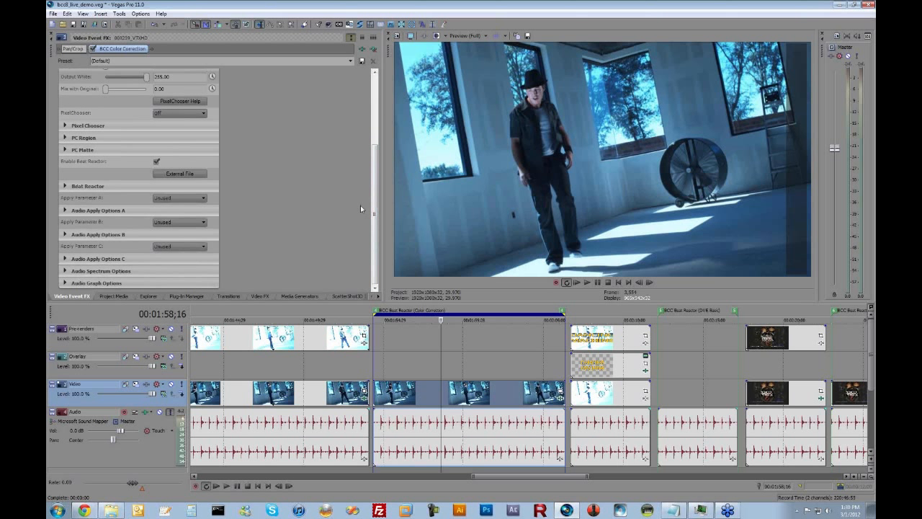
Step: Set Beat Reactor's Apply Parameter A to Brightness and play the Color Correction section up to 00:01:57;27
{"action": "left_click", "coordinate": [192, 198]}
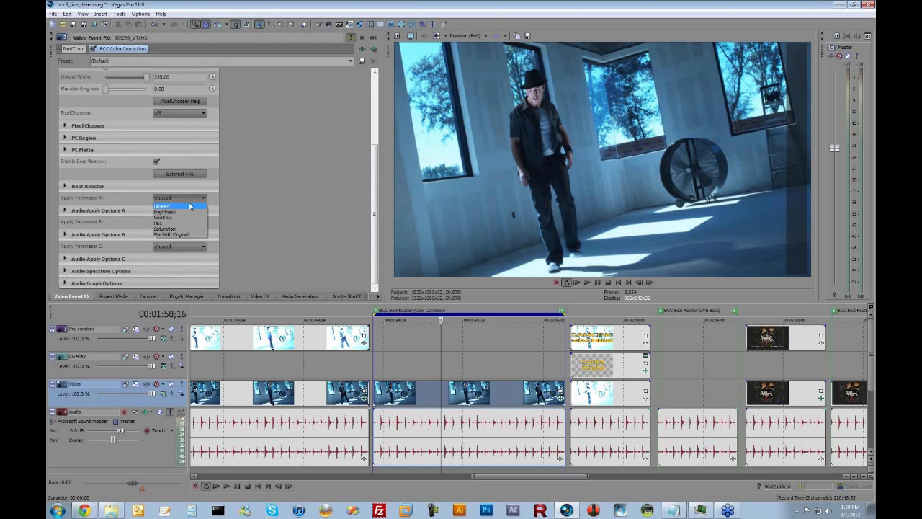
{"action": "left_click", "coordinate": [191, 214]}
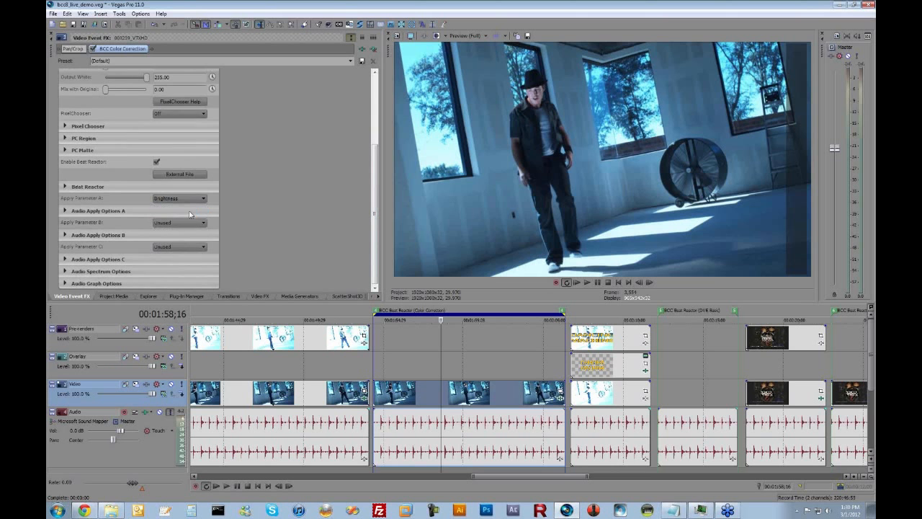
{"action": "double_click", "coordinate": [416, 354]}
{"action": "key", "text": "space"}
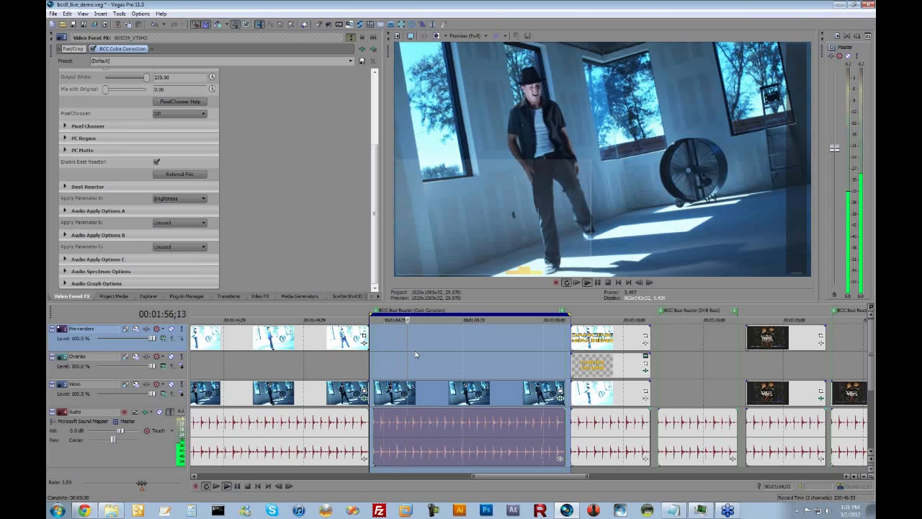
{"action": "key", "text": "Return"}
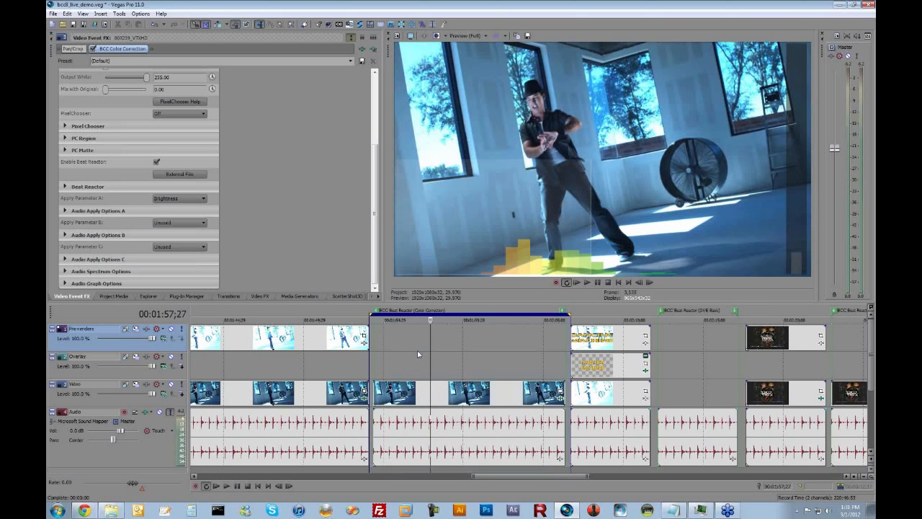
Step: Compare the dancer clip's brightness on and between the audio beats from 00:01:55;20 to 00:01:56;18
{"action": "left_click", "coordinate": [403, 358]}
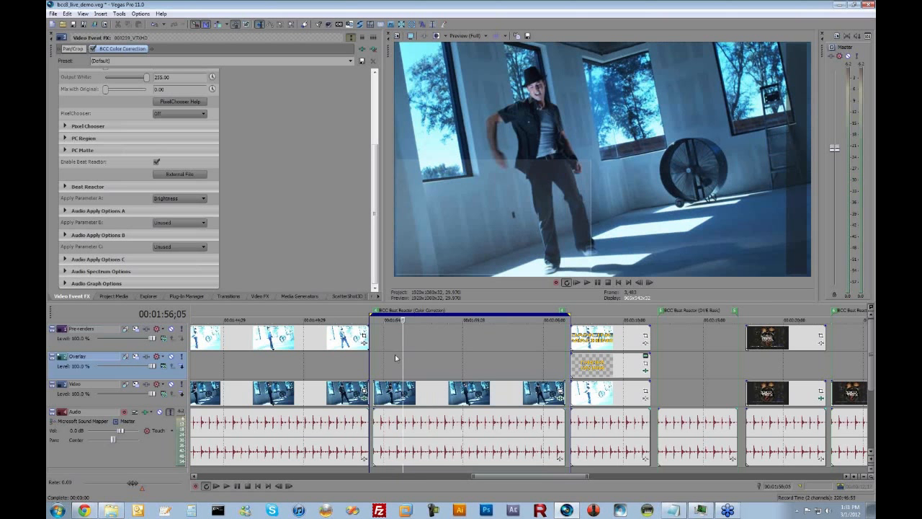
{"action": "left_click", "coordinate": [394, 358]}
{"action": "scroll", "coordinate": [331, 358], "scroll_direction": "up", "scroll_amount": 3}
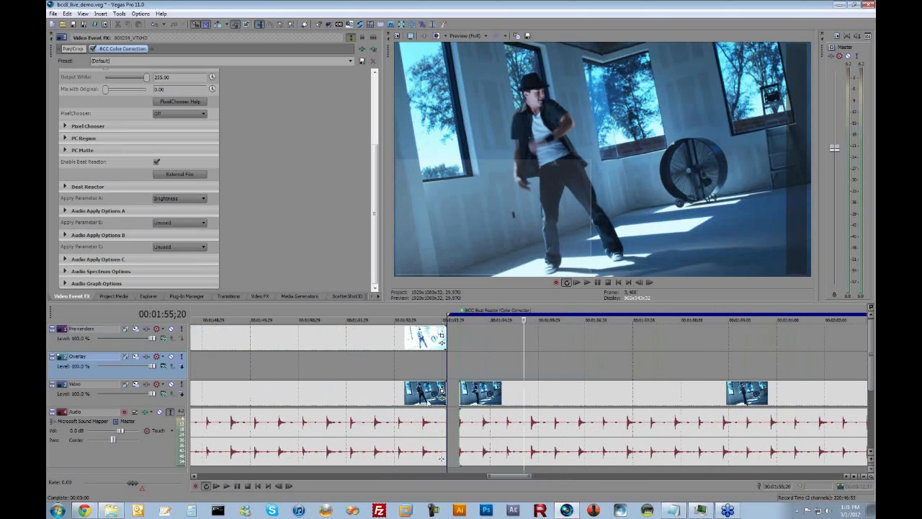
{"action": "left_click", "coordinate": [534, 424]}
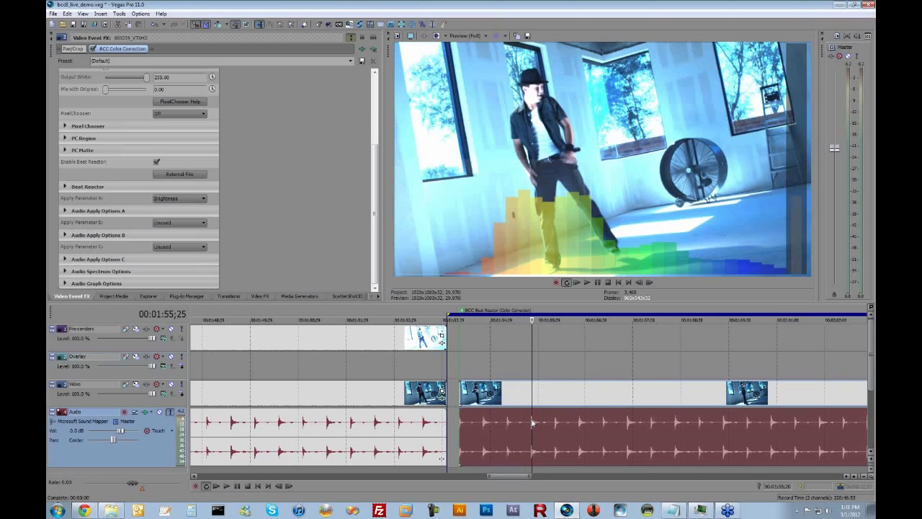
{"action": "left_click", "coordinate": [549, 426]}
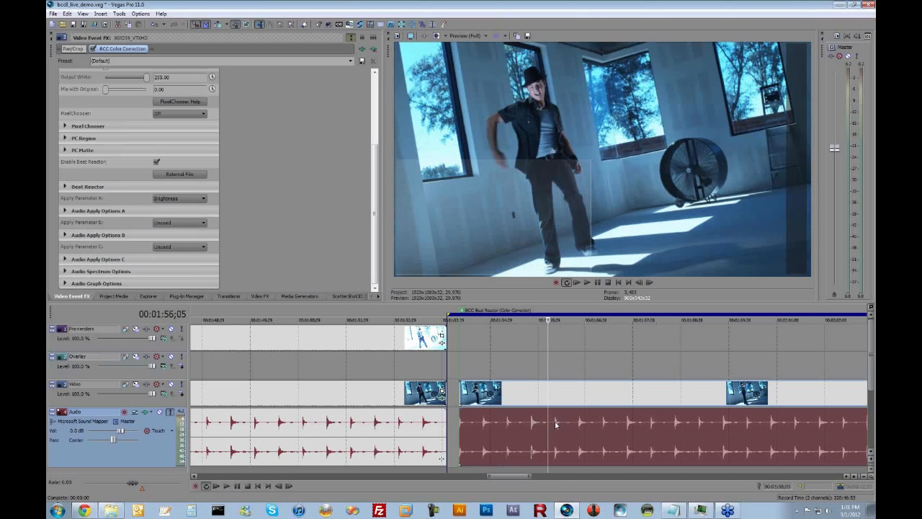
{"action": "left_click", "coordinate": [554, 424]}
{"action": "left_click", "coordinate": [569, 424]}
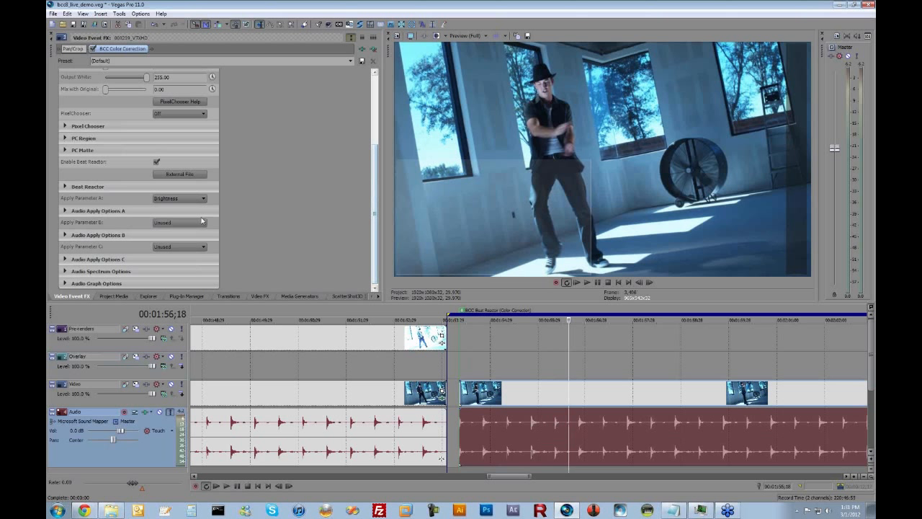
Step: In Audio Apply Options A, set Effect on Parameter to Replace Value and Output Min to -120
{"action": "left_click", "coordinate": [65, 211]}
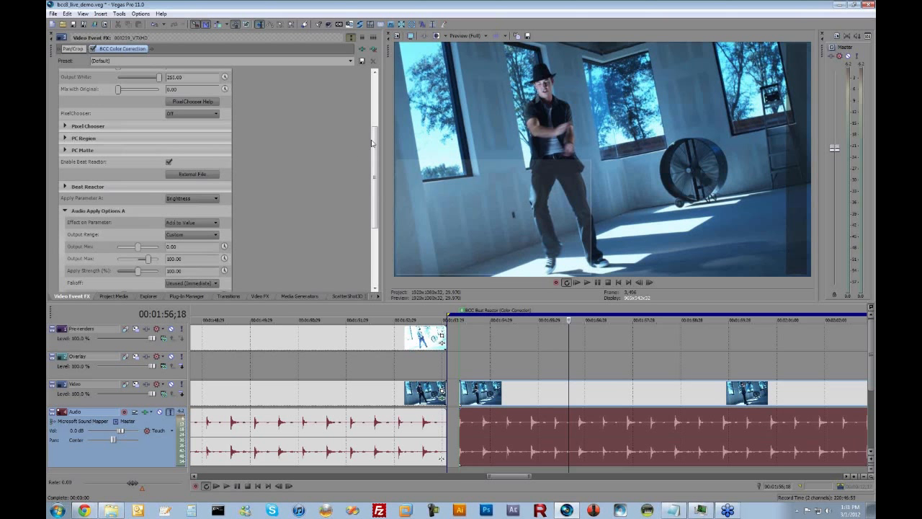
{"action": "left_click_drag", "start_coordinate": [372, 143], "coordinate": [374, 188]}
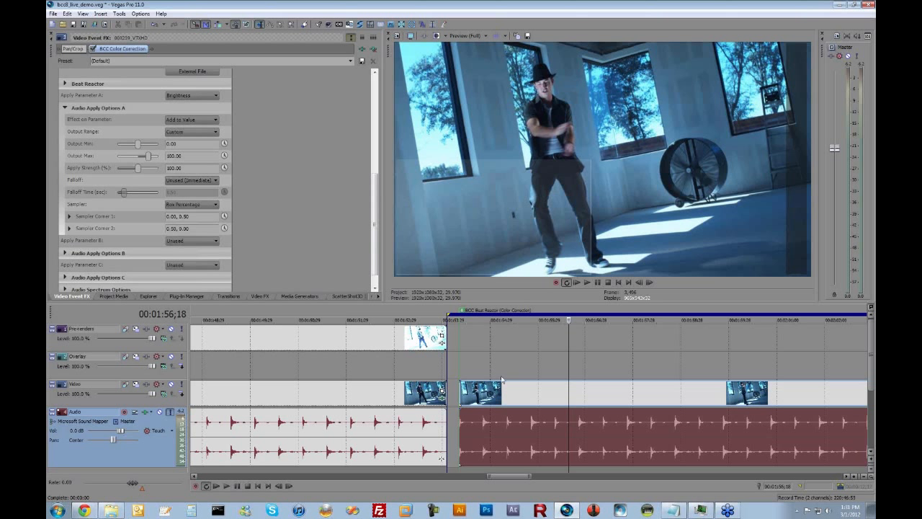
{"action": "left_click", "coordinate": [191, 119]}
{"action": "left_click", "coordinate": [185, 132]}
{"action": "left_click_drag", "start_coordinate": [138, 146], "coordinate": [126, 145]}
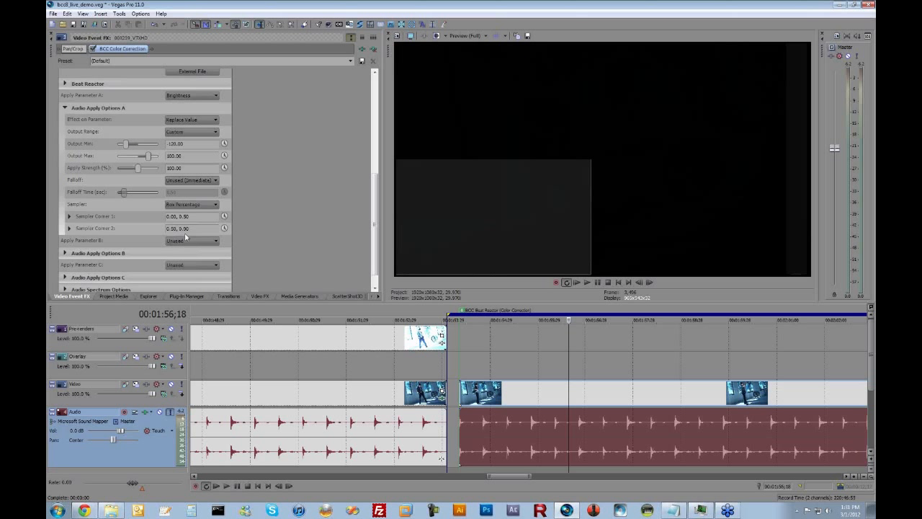
Step: Select the dancer clip's time range and play it up to 00:01:57;16 to check the brightness reaction
{"action": "double_click", "coordinate": [535, 395]}
{"action": "key", "text": "space"}
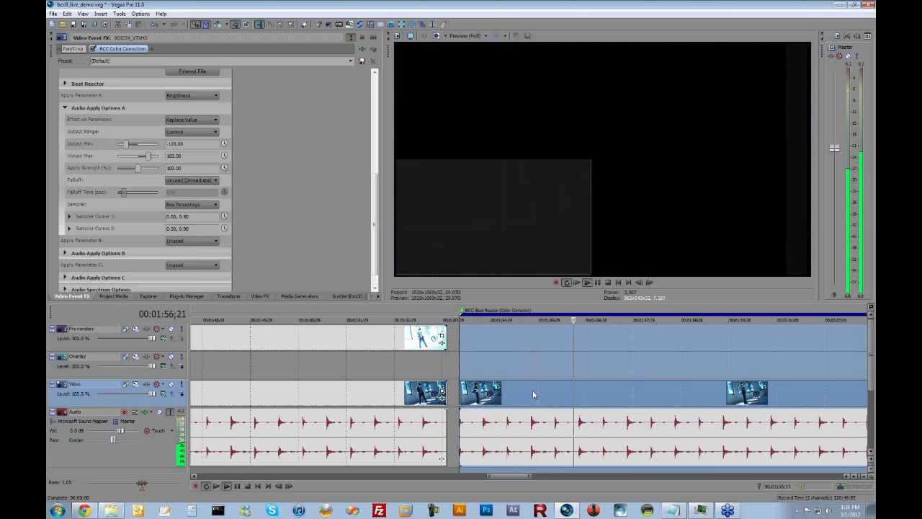
{"action": "key", "text": "Return"}
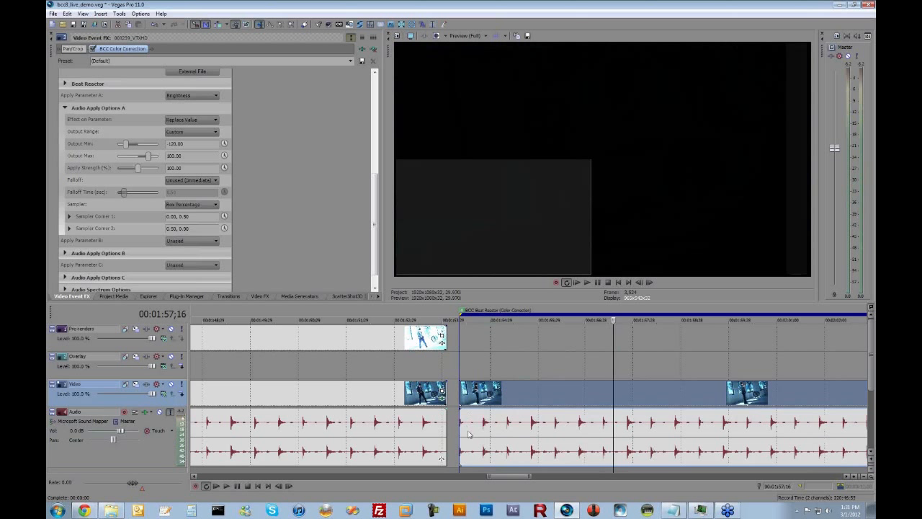
Step: Examine the brightness reaction frame by frame from the beat at 00:01:54;24 to 00:01:55;15
{"action": "left_click", "coordinate": [482, 425]}
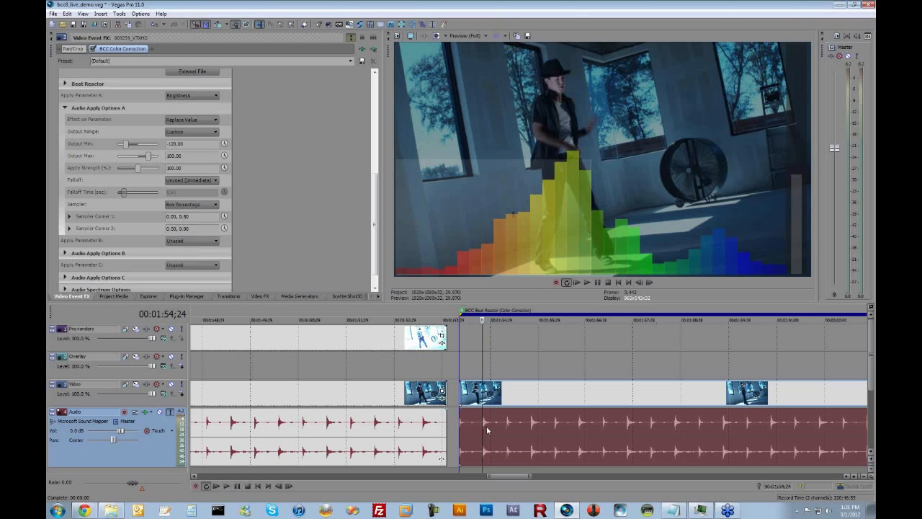
{"action": "key", "text": "alt+Right"}
{"action": "key", "text": "alt+Right"}
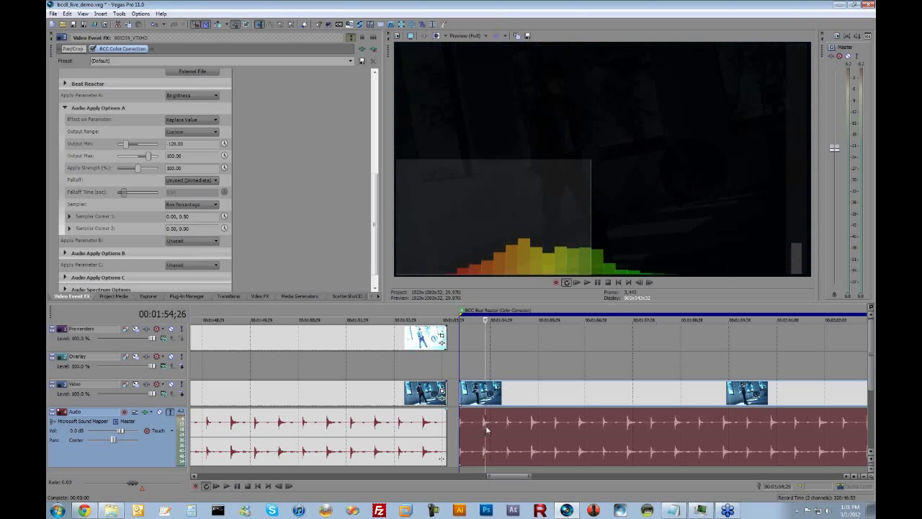
{"action": "key", "text": "alt+Right"}
{"action": "key", "text": "alt+Right"}
{"action": "key", "text": "alt+Right"}
{"action": "key", "text": "alt+Right"}
{"action": "key", "text": "alt+Right"}
{"action": "key", "text": "alt+Right"}
{"action": "key", "text": "alt+Right"}
{"action": "key", "text": "alt+Right"}
{"action": "key", "text": "alt+Right"}
{"action": "key", "text": "alt+Right"}
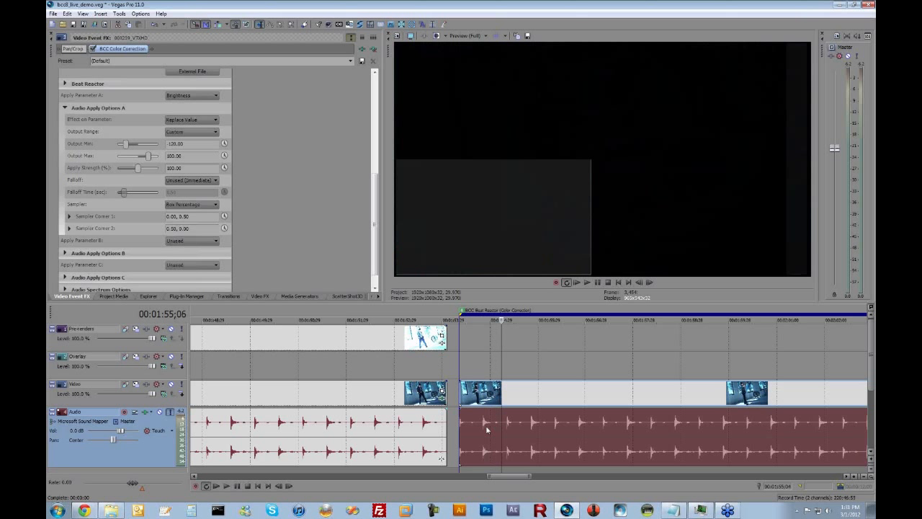
{"action": "key", "text": "alt+Right"}
{"action": "key", "text": "alt+Right"}
{"action": "key", "text": "alt+Right"}
{"action": "key", "text": "alt+Right"}
{"action": "key", "text": "alt+Right"}
{"action": "key", "text": "alt+Right"}
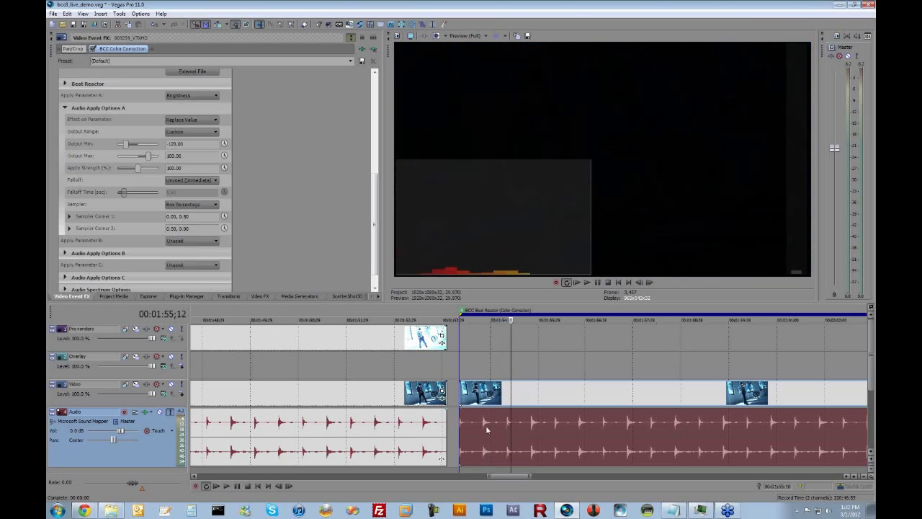
{"action": "key", "text": "alt+Right"}
{"action": "key", "text": "alt+Right"}
{"action": "key", "text": "alt+Right"}
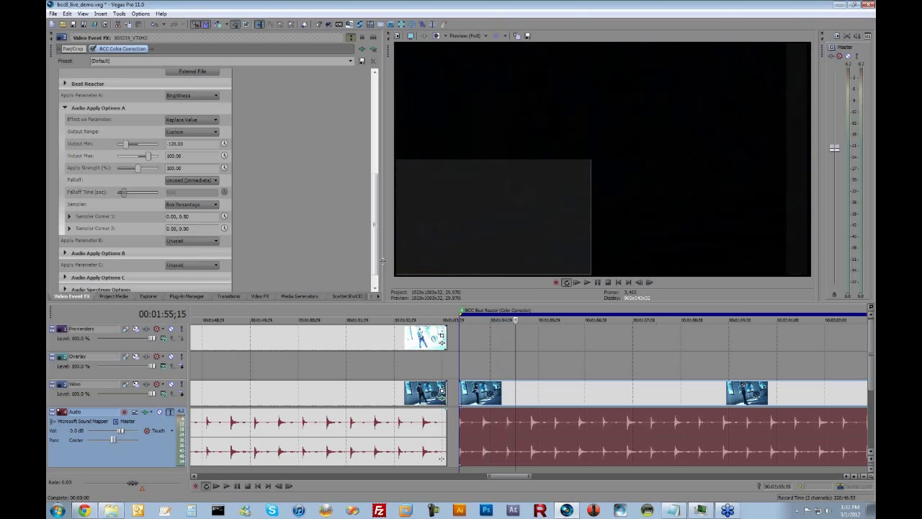
Step: Set Effect on Parameter in Audio Apply Options A to Add to Value
{"action": "left_click", "coordinate": [197, 120]}
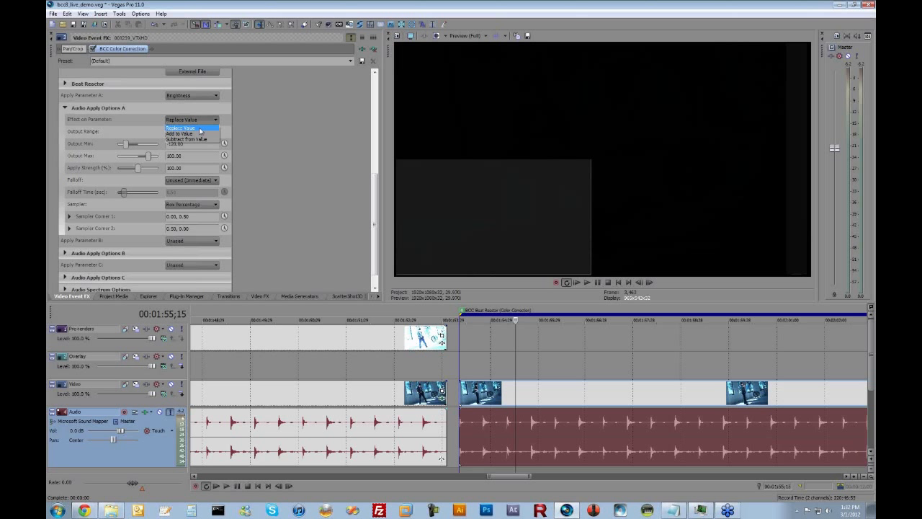
{"action": "left_click", "coordinate": [199, 133]}
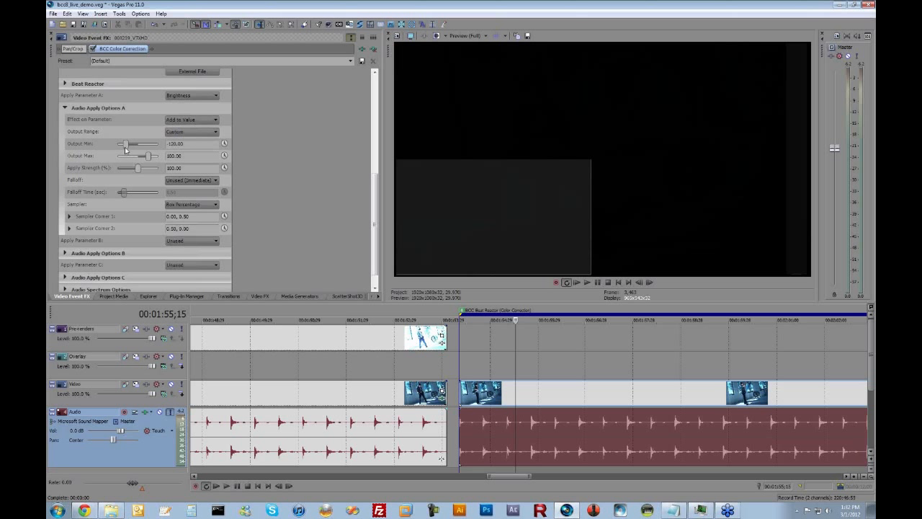
Step: In Audio Apply Options A, set Output Min to 0 and, at the beat at 00:01:54;25, set Output Max to 111.78
{"action": "left_click_drag", "start_coordinate": [124, 147], "coordinate": [138, 147]}
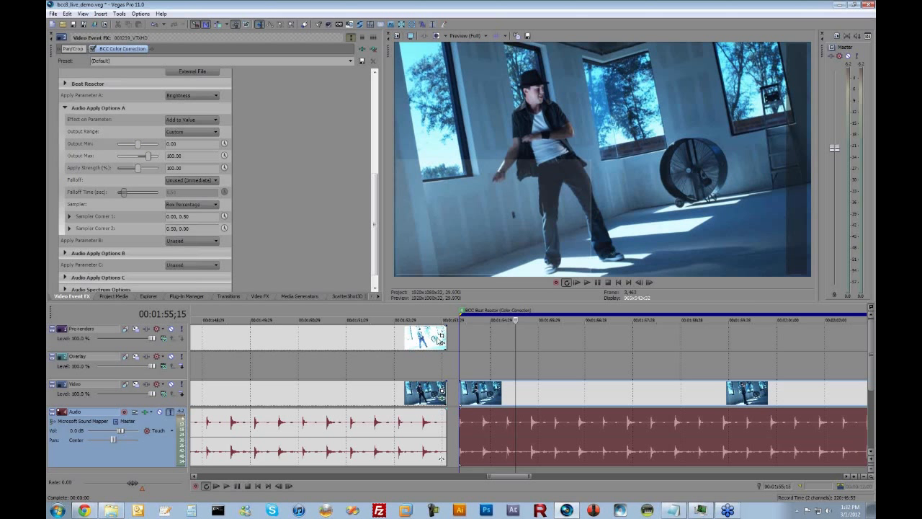
{"action": "left_click", "coordinate": [484, 423]}
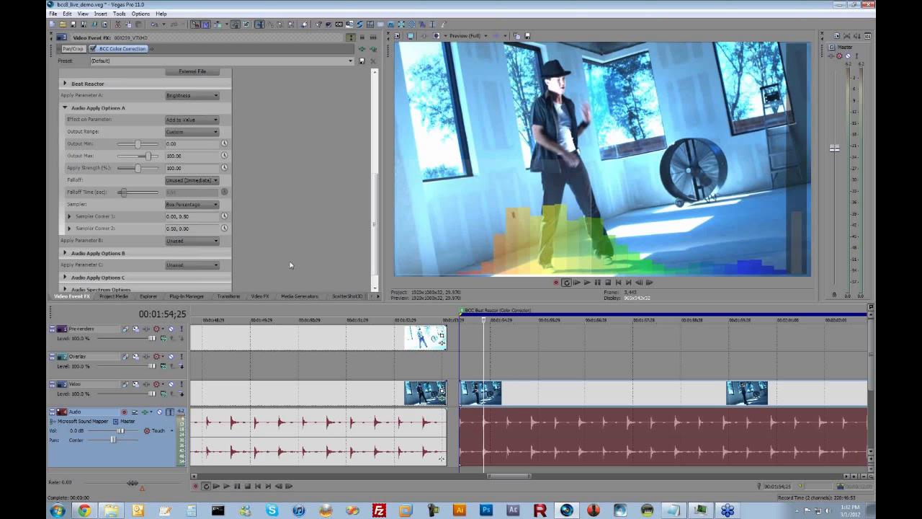
{"action": "left_click_drag", "start_coordinate": [148, 156], "coordinate": [151, 157]}
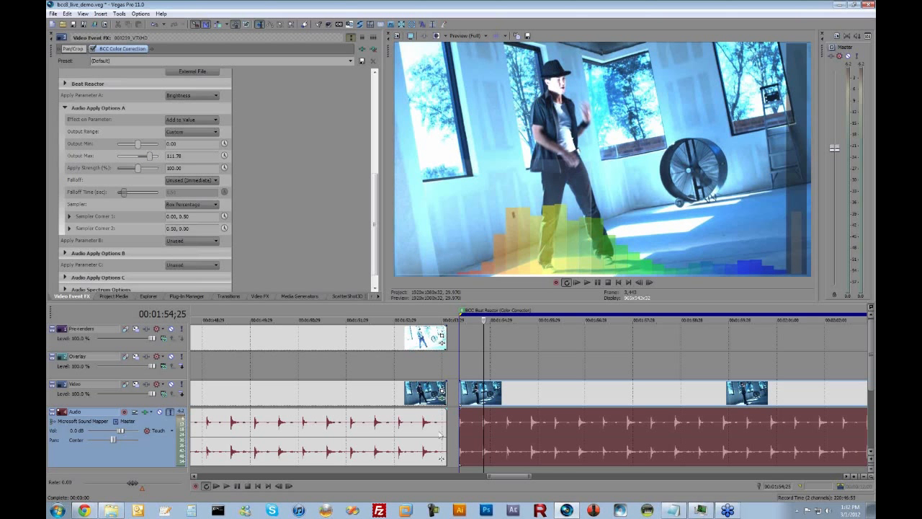
Step: Examine the brightness reaction frame by frame from the beat at 00:01:54;25 to 00:01:55;04
{"action": "left_click", "coordinate": [483, 422]}
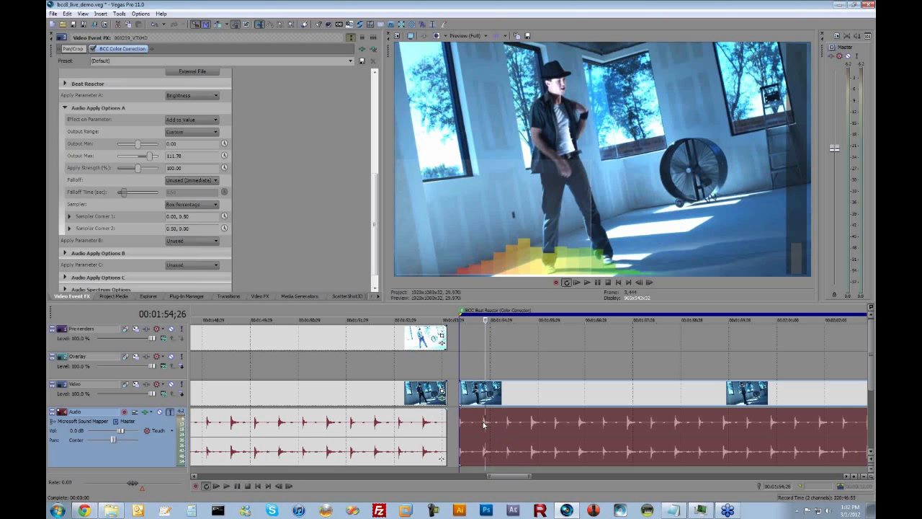
{"action": "key", "text": "Right"}
{"action": "key", "text": "Right"}
{"action": "key", "text": "Right"}
{"action": "key", "text": "Right"}
{"action": "key", "text": "Right"}
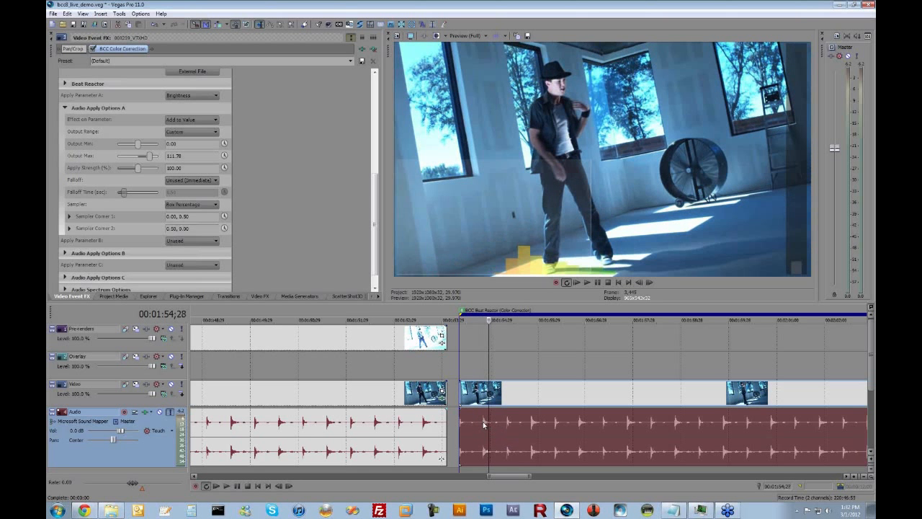
{"action": "key", "text": "Right"}
{"action": "key", "text": "Right"}
{"action": "key", "text": "Right"}
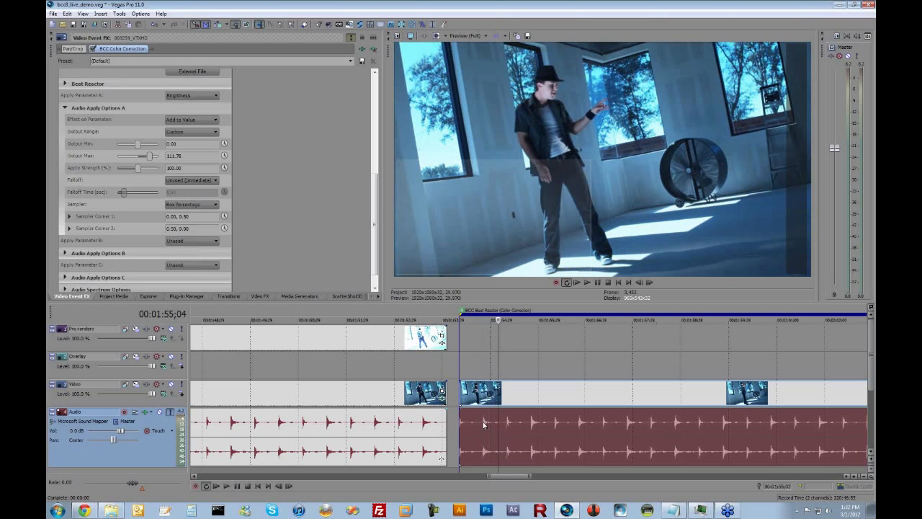
Step: In Audio Apply Options A, set Effect on Parameter to Replace Value and Output Min to -141.05
{"action": "left_click", "coordinate": [191, 120]}
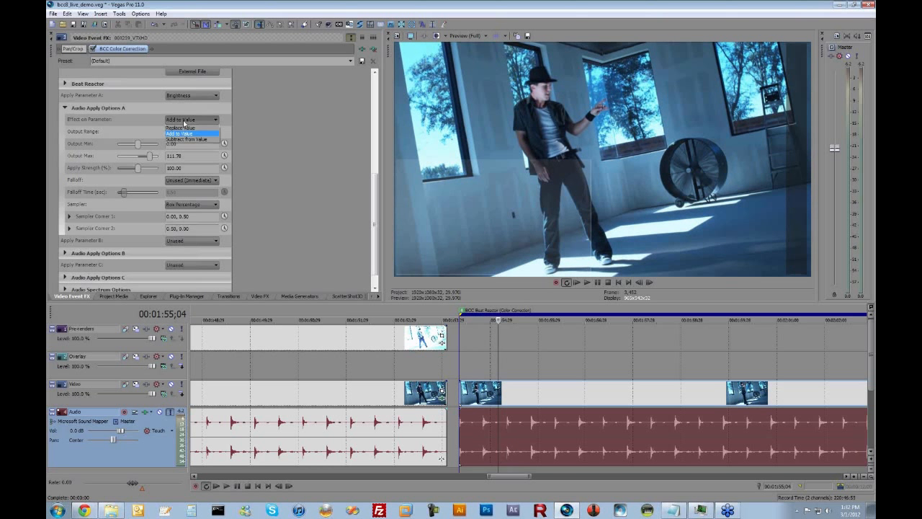
{"action": "left_click", "coordinate": [187, 136]}
{"action": "left_click_drag", "start_coordinate": [141, 147], "coordinate": [122, 145]}
Step: Examine the brightness reaction frame by frame from 00:01:55;04 to 00:01:55;14
{"action": "key", "text": "Right"}
{"action": "key", "text": "Right"}
{"action": "key", "text": "Right"}
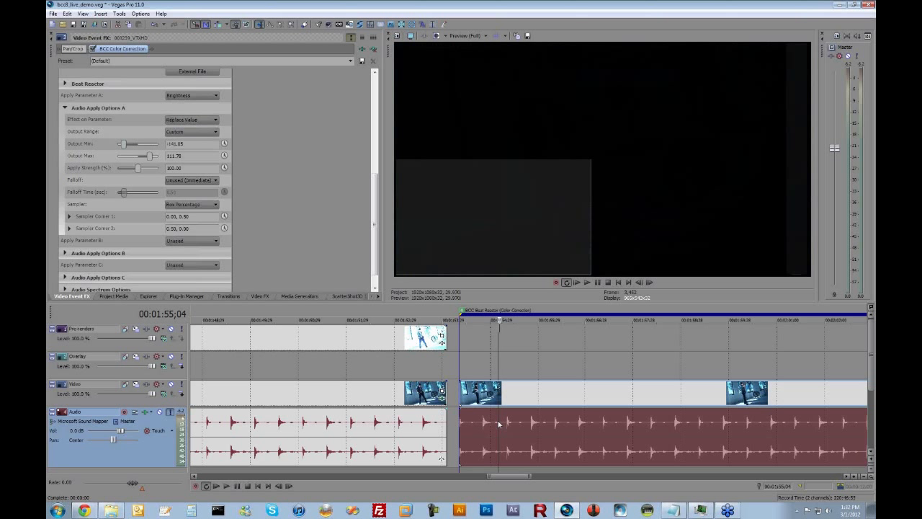
{"action": "key", "text": "Right"}
{"action": "key", "text": "Right"}
{"action": "key", "text": "Right"}
{"action": "key", "text": "Right"}
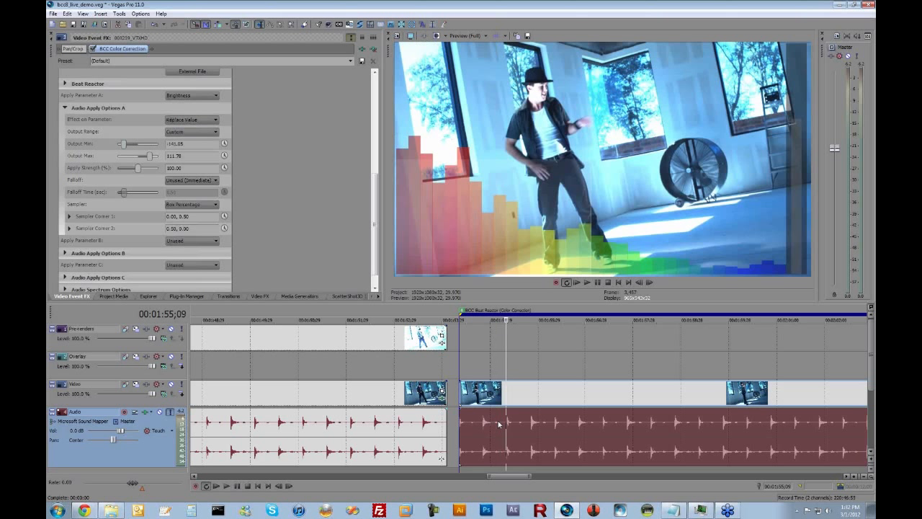
{"action": "key", "text": "Right"}
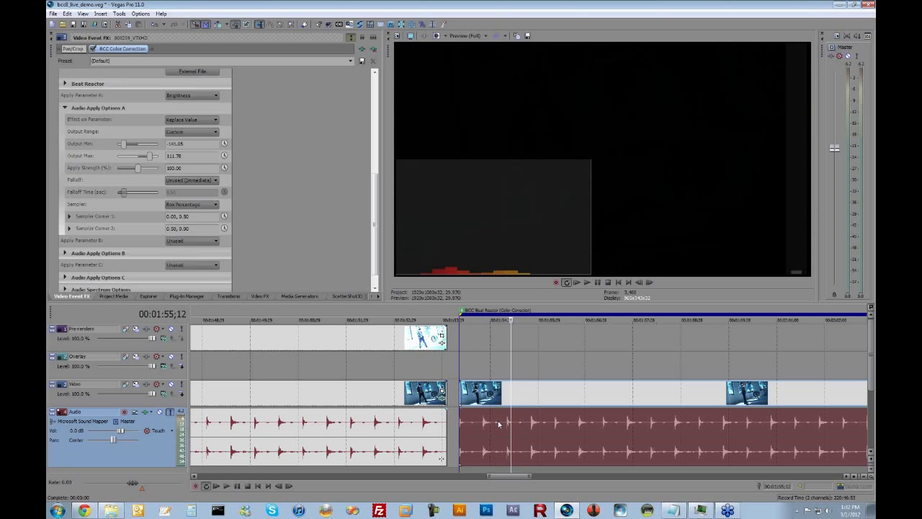
{"action": "key", "text": "Right"}
{"action": "key", "text": "Right"}
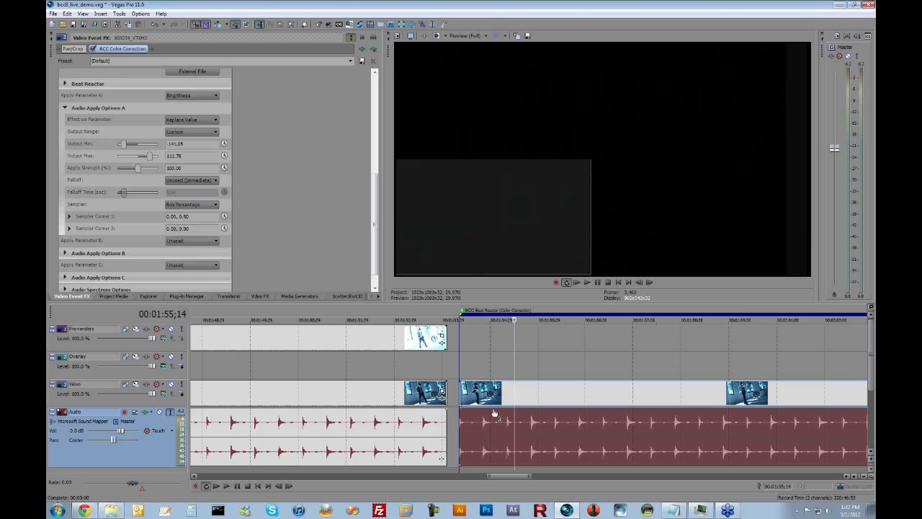
Step: Set Falloff in Audio Apply Options A to Linear and check the dancer clip's brightness up to 00:01:56;07
{"action": "left_click", "coordinate": [193, 183]}
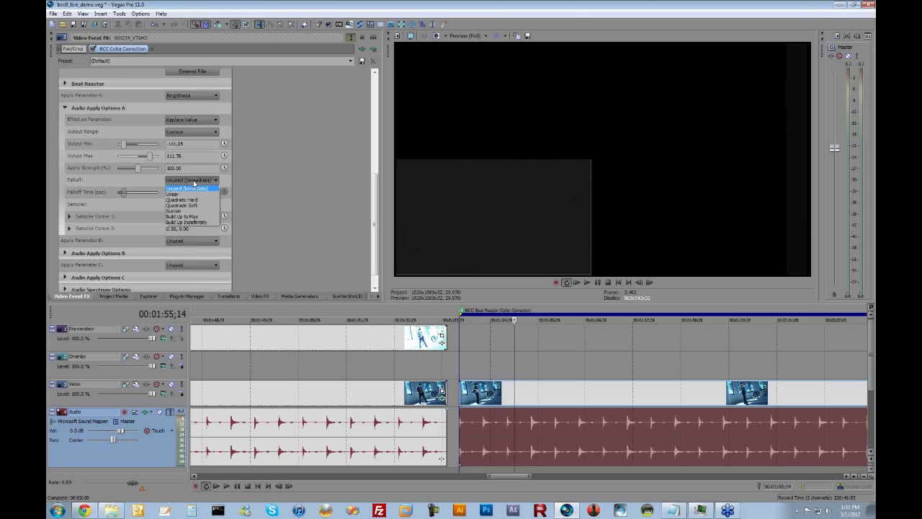
{"action": "left_click", "coordinate": [194, 194]}
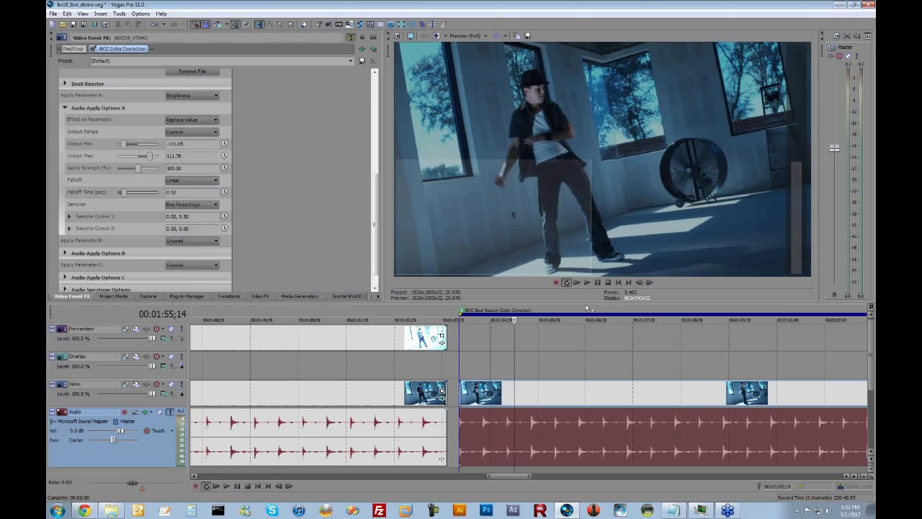
{"action": "left_click", "coordinate": [514, 393]}
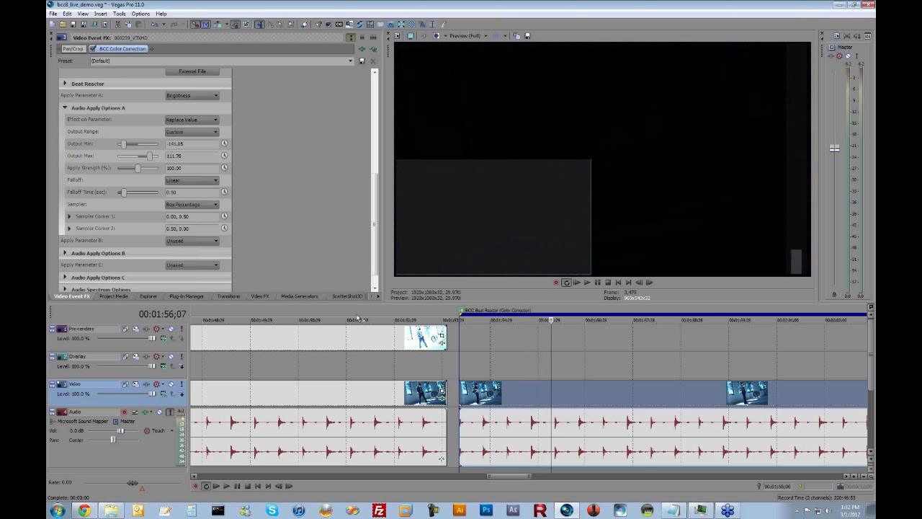
Step: Set Falloff in Audio Apply Options A to Quadratic Hard and Falloff Time to 0.25 seconds
{"action": "left_click", "coordinate": [186, 181]}
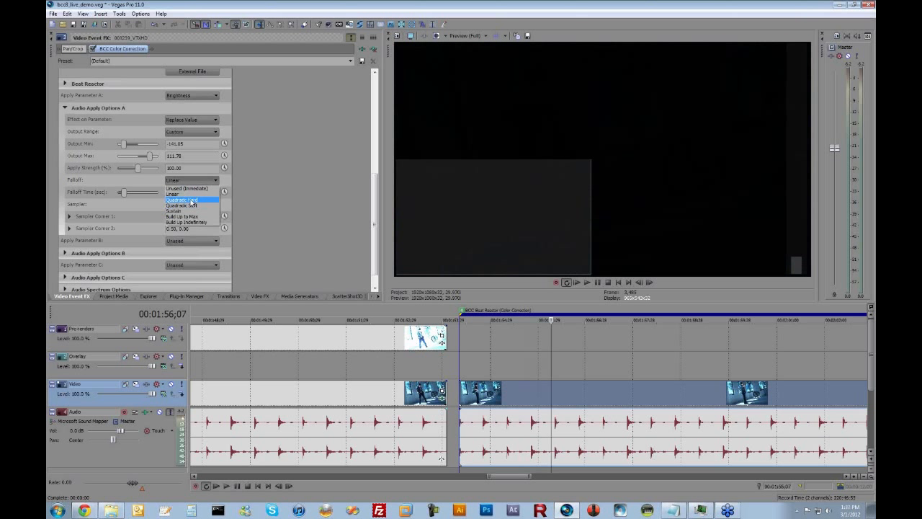
{"action": "left_click", "coordinate": [187, 191]}
{"action": "left_click", "coordinate": [531, 392]}
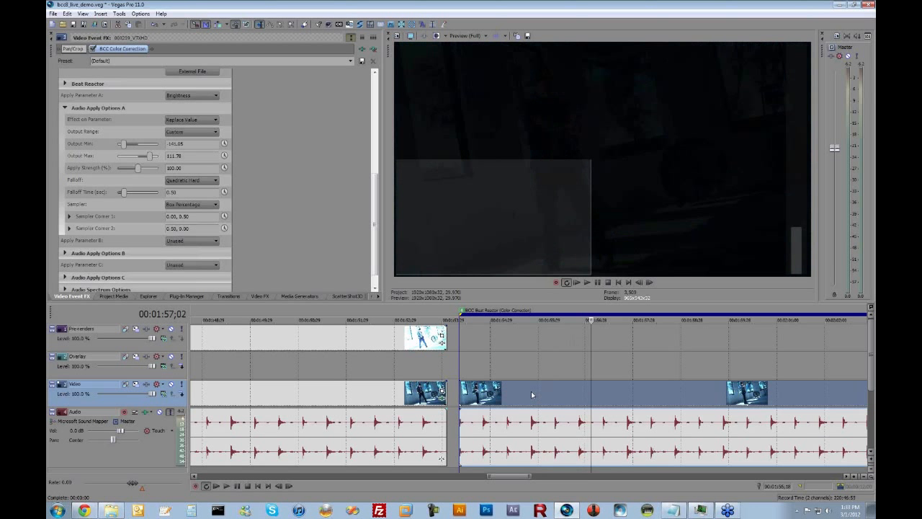
{"action": "left_click_drag", "start_coordinate": [179, 192], "coordinate": [171, 191]}
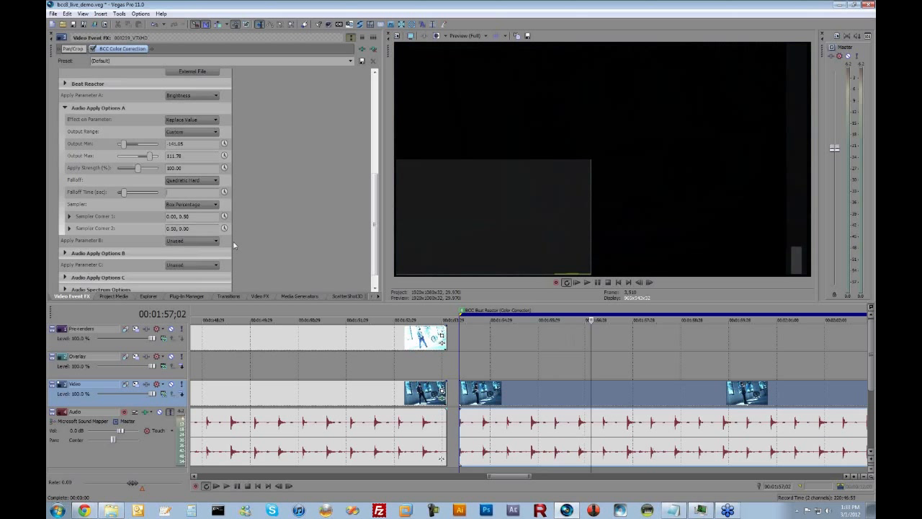
{"action": "type", "text": "2"}
{"action": "key", "text": "Return"}
Step: Play the dancer clip's time range and examine the brightness falloff from the beat at 00:01:55;24 to 00:01:56;27
{"action": "double_click", "coordinate": [528, 436]}
{"action": "key", "text": "space"}
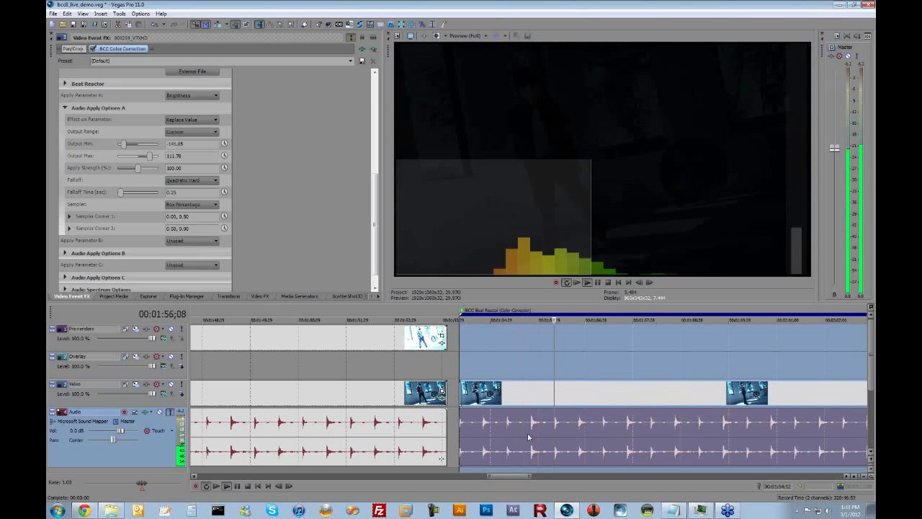
{"action": "left_click", "coordinate": [530, 435]}
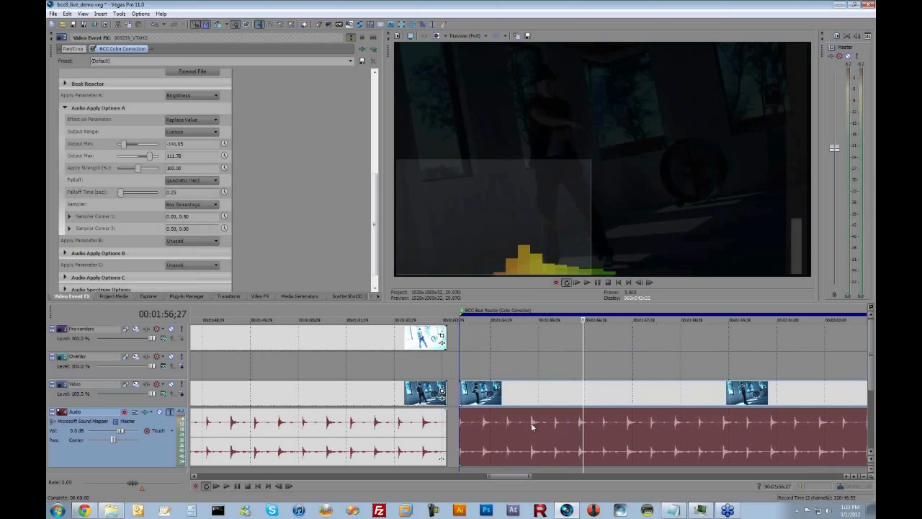
{"action": "key", "text": "Left"}
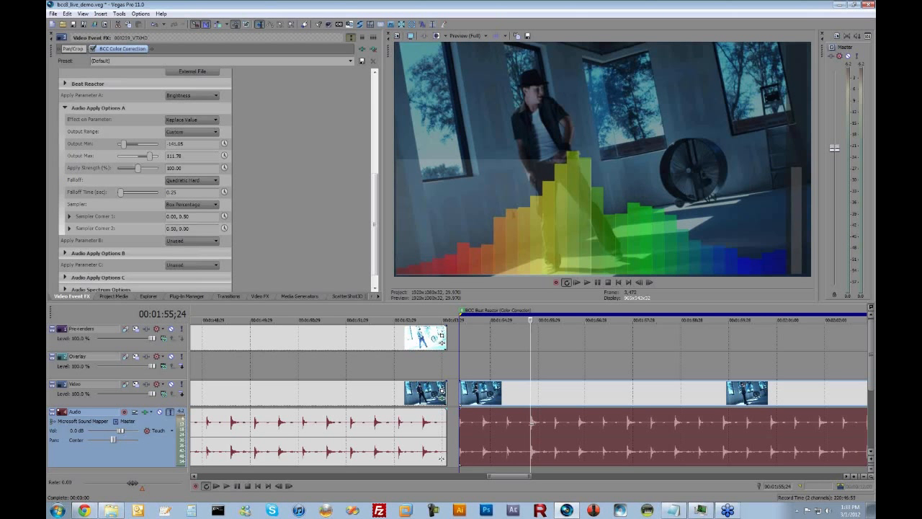
{"action": "key", "text": "Right"}
{"action": "key", "text": "space"}
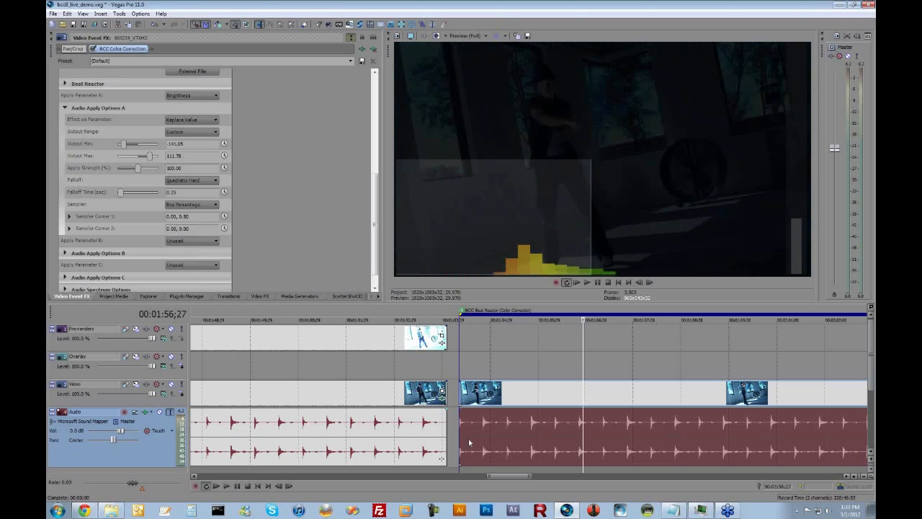
Step: Try the Build Up to Max falloff on the dancer clip, and return Falloff to Quadratic Hard
{"action": "left_click", "coordinate": [193, 181]}
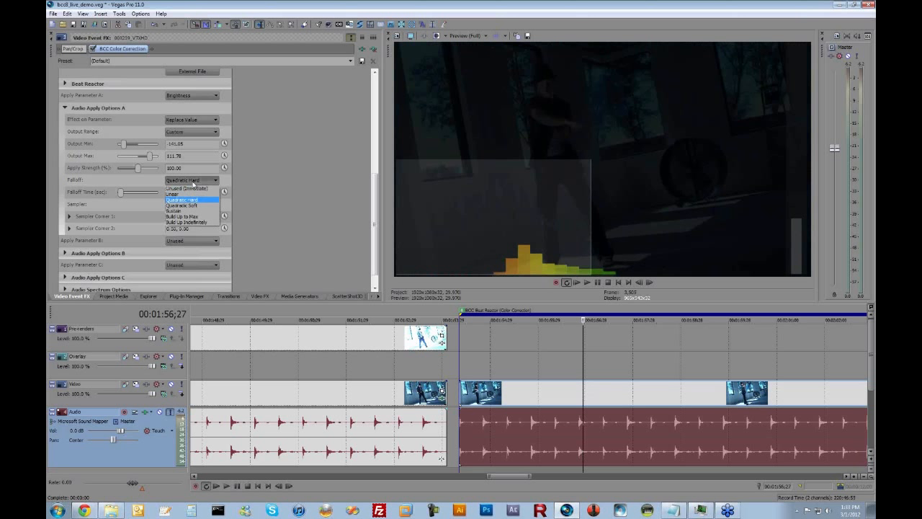
{"action": "left_click", "coordinate": [197, 217]}
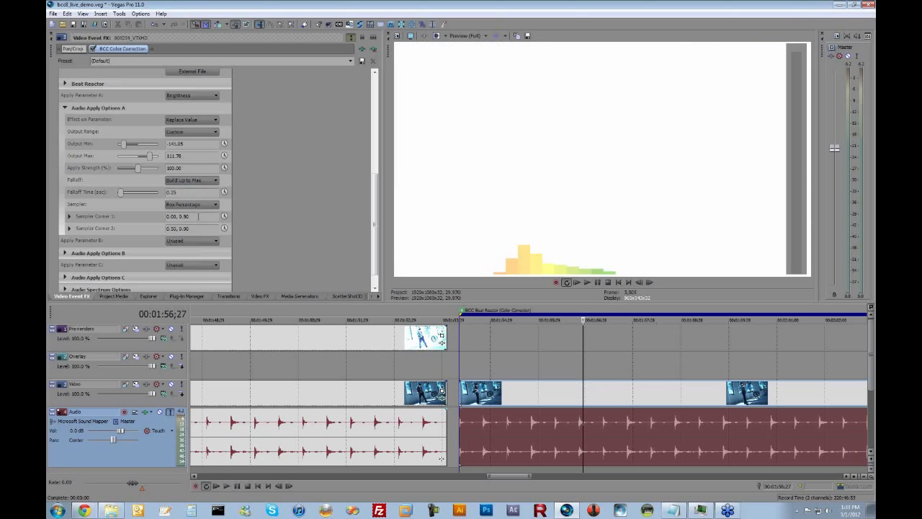
{"action": "left_click", "coordinate": [465, 396]}
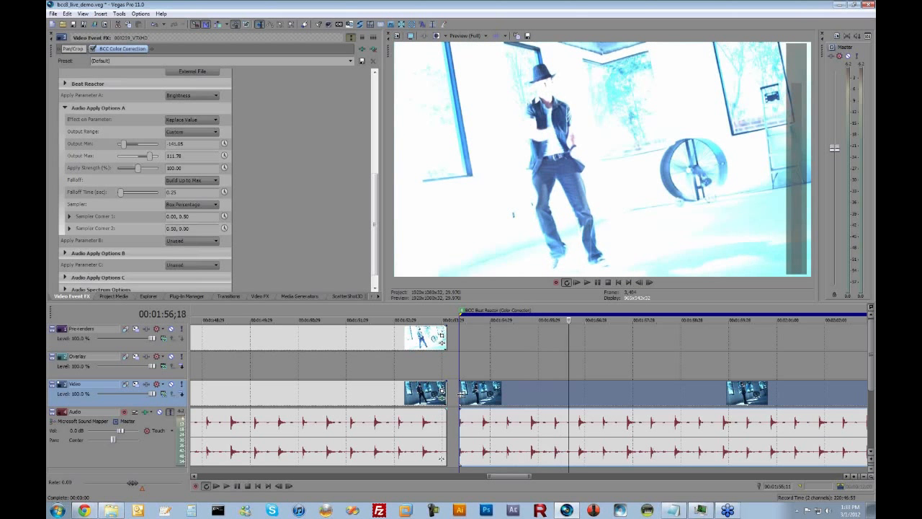
{"action": "left_click", "coordinate": [192, 181]}
{"action": "left_click", "coordinate": [190, 200]}
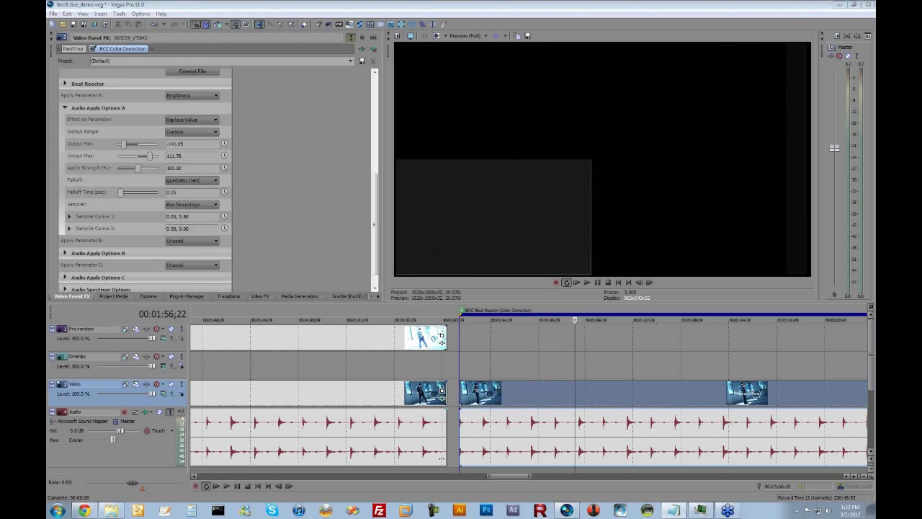
Step: Inspect the beat-driven brightness effect at several points of the BCC Beat Reactor (Color Correction) clip
{"action": "left_click", "coordinate": [639, 398]}
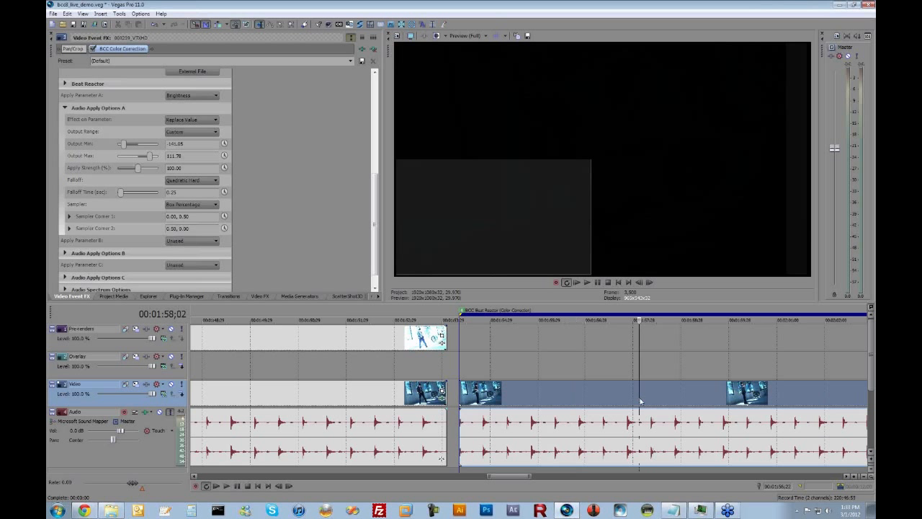
{"action": "left_click", "coordinate": [534, 427]}
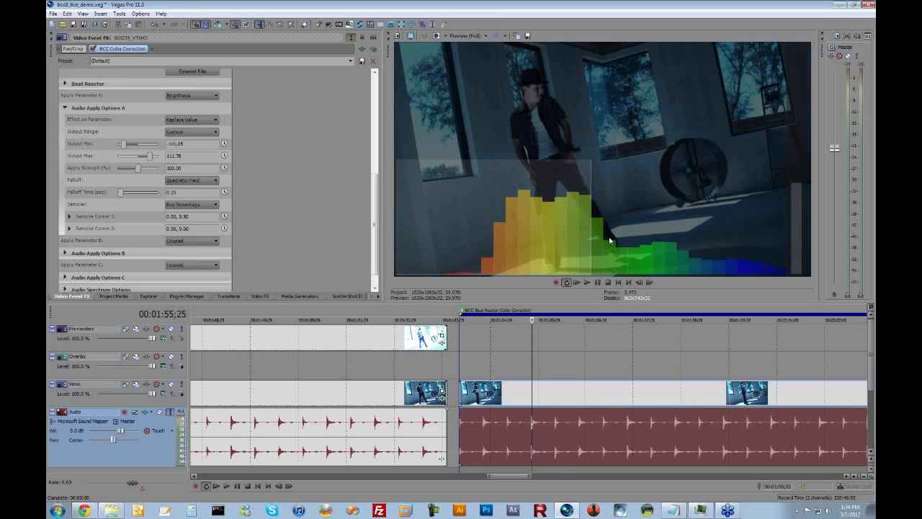
{"action": "left_click", "coordinate": [584, 360]}
Step: Play back the pre-rendered DANCING MACHINE title clip that follows the color correction region
{"action": "scroll", "coordinate": [584, 363], "scroll_direction": "down", "scroll_amount": 5}
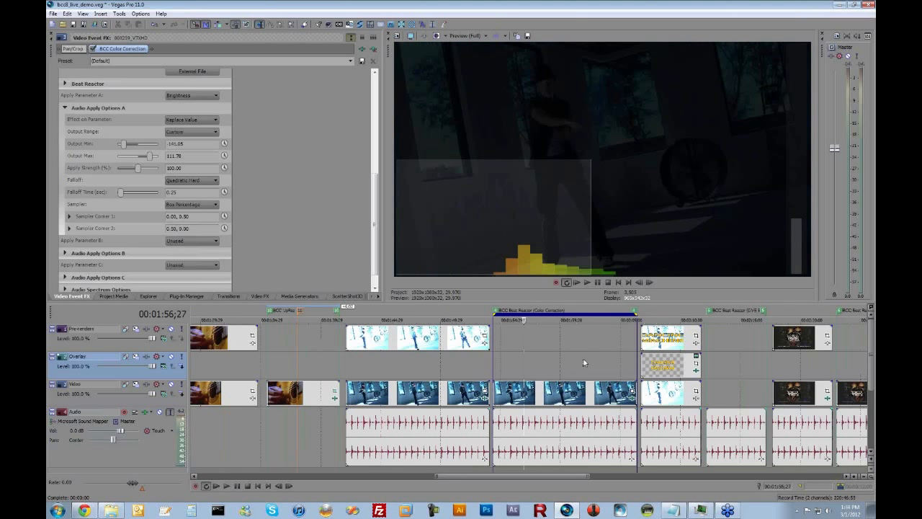
{"action": "double_click", "coordinate": [663, 343]}
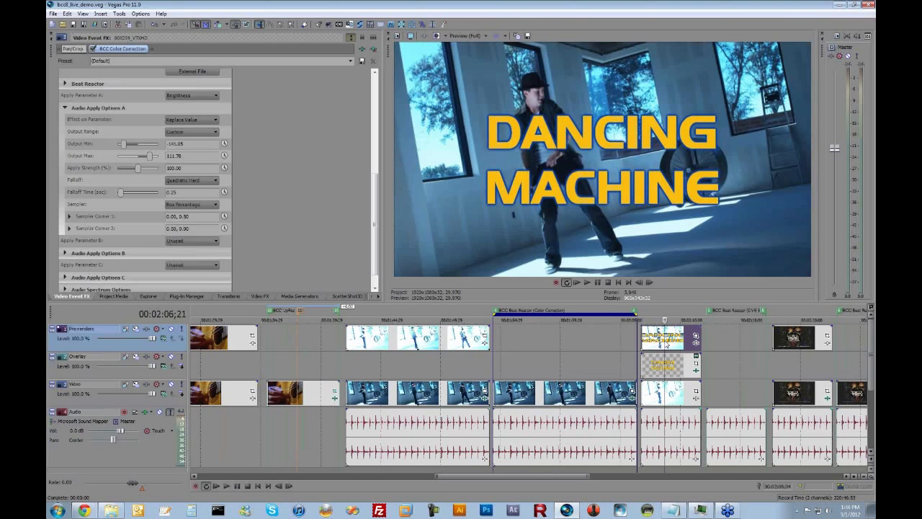
{"action": "key", "text": "space"}
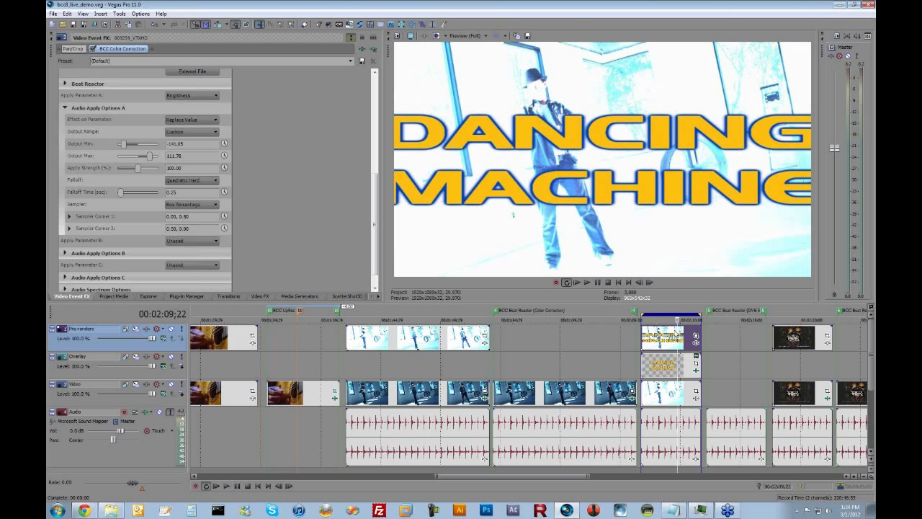
Step: Replay the DANCING MACHINE clip from near its start to compare the title scaling with the audio waveform
{"action": "scroll", "coordinate": [719, 321], "scroll_direction": "right", "scroll_amount": 3}
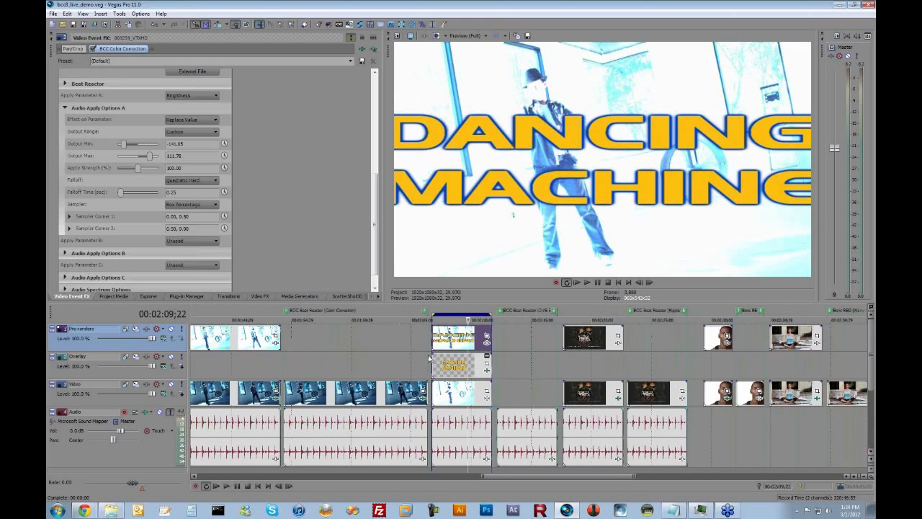
{"action": "left_click", "coordinate": [444, 347]}
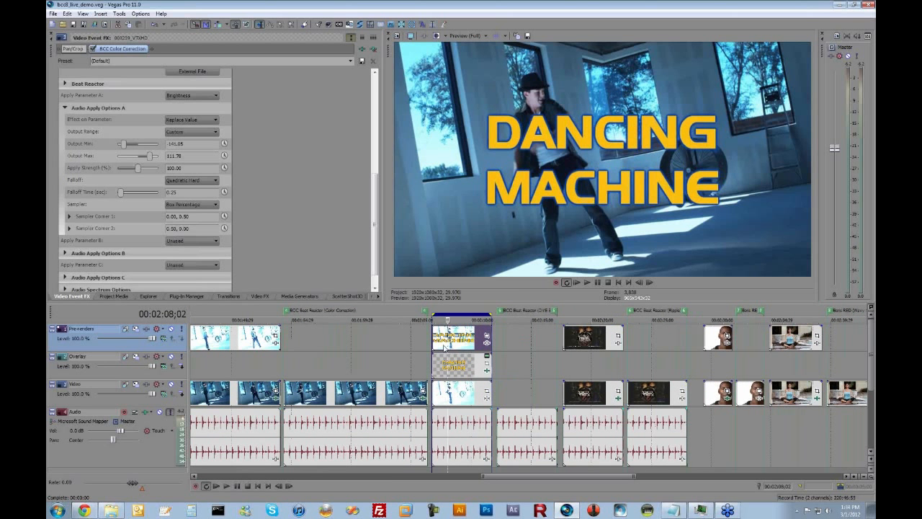
{"action": "scroll", "coordinate": [464, 425], "scroll_direction": "up", "scroll_amount": 4}
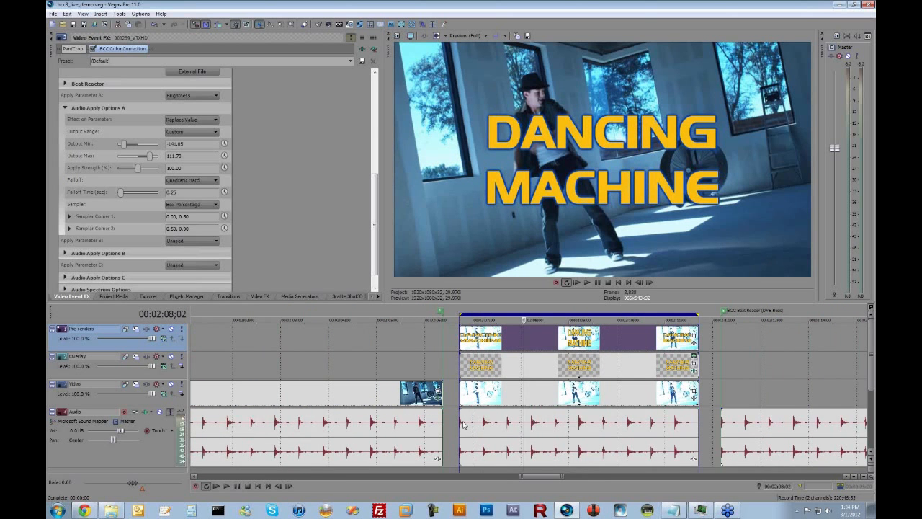
{"action": "left_click", "coordinate": [464, 424]}
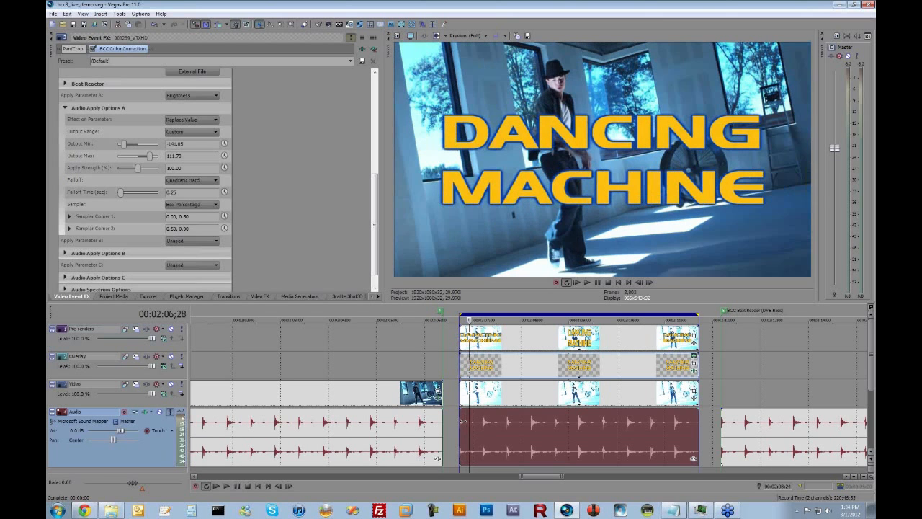
{"action": "key", "text": "space"}
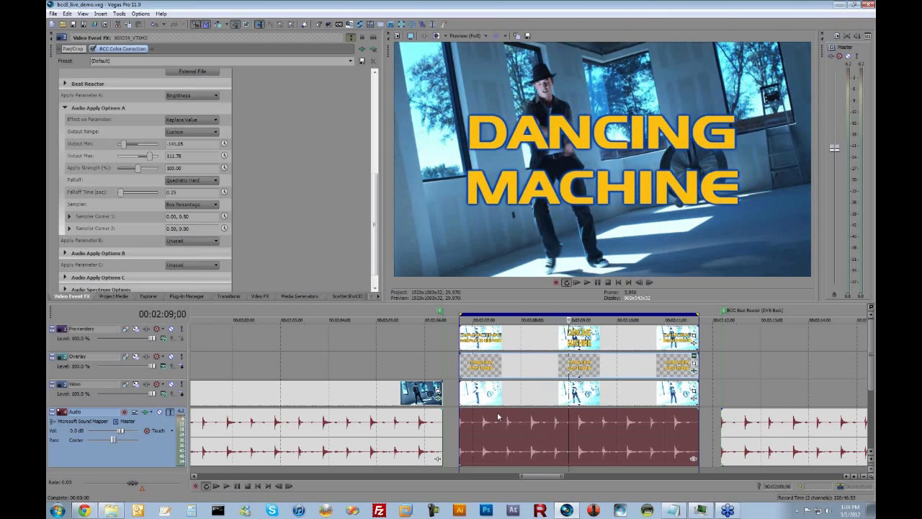
Step: Insert a (Legacy) Text generated media event on the Overlay track across the BCC Beat Reactor (DVE Basic) region
{"action": "scroll", "coordinate": [427, 311], "scroll_direction": "right", "scroll_amount": 5}
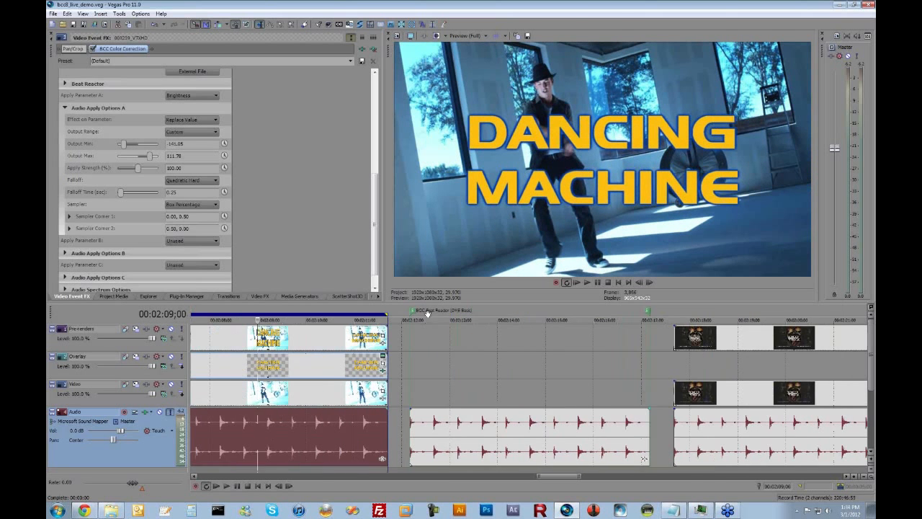
{"action": "double_click", "coordinate": [509, 431]}
{"action": "right_click", "coordinate": [464, 368]}
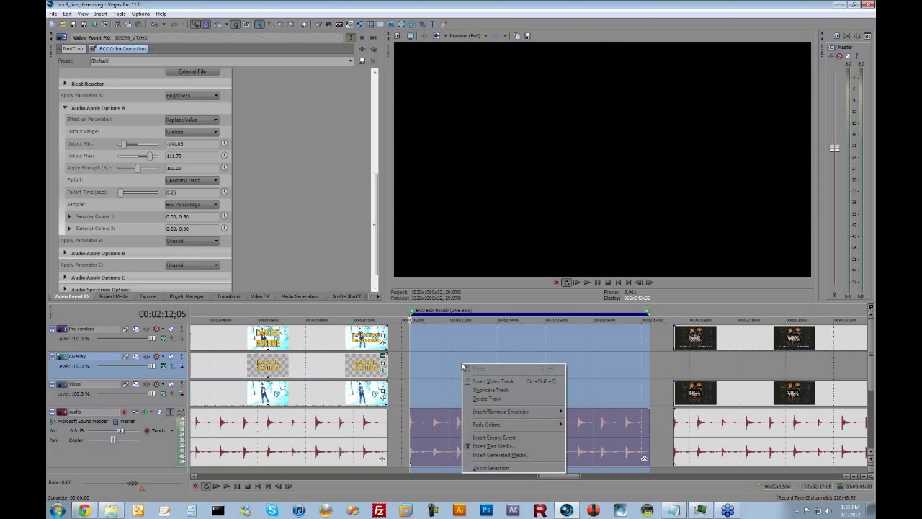
{"action": "left_click", "coordinate": [499, 455]}
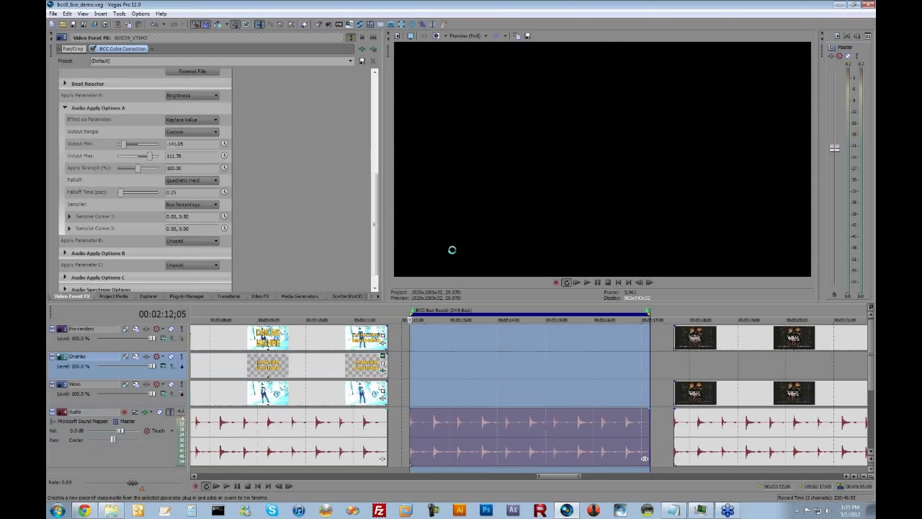
{"action": "left_click", "coordinate": [352, 255]}
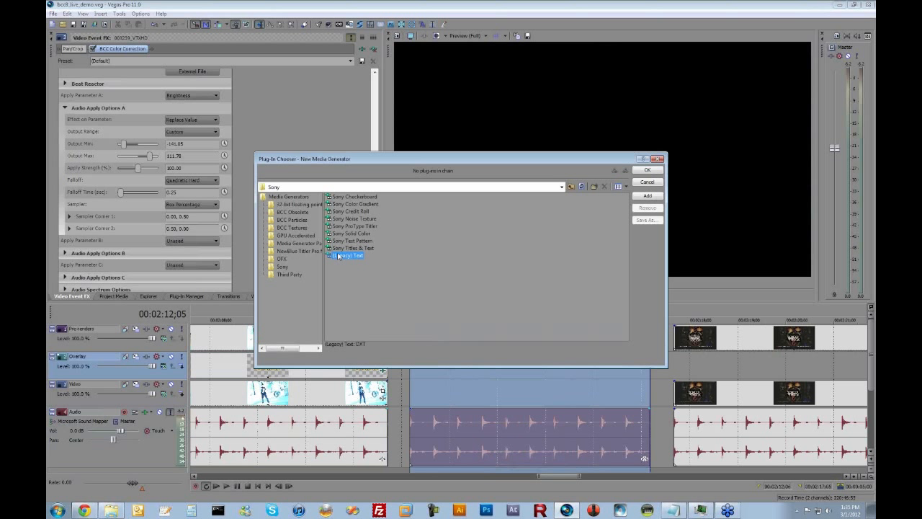
{"action": "double_click", "coordinate": [337, 256]}
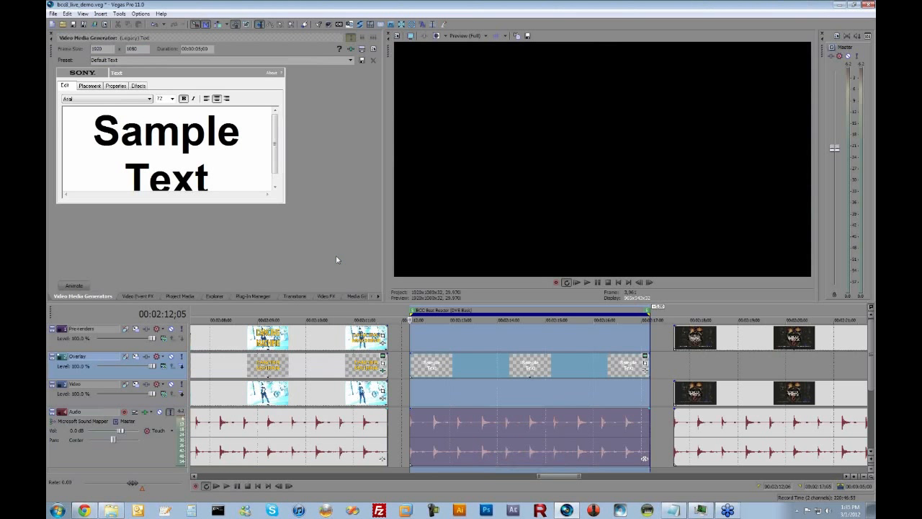
Step: Apply the Boris Continuum preset to the new text event and preview a frame inside it
{"action": "left_click", "coordinate": [352, 61]}
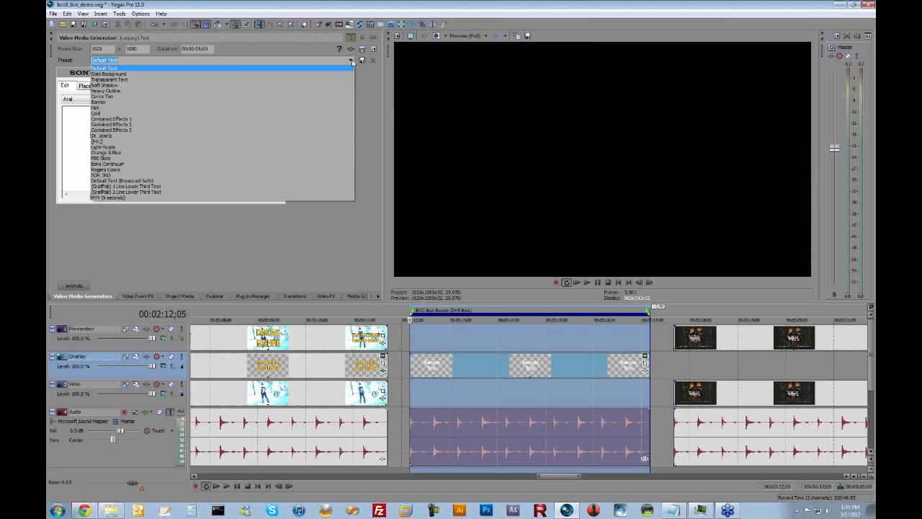
{"action": "left_click", "coordinate": [258, 164]}
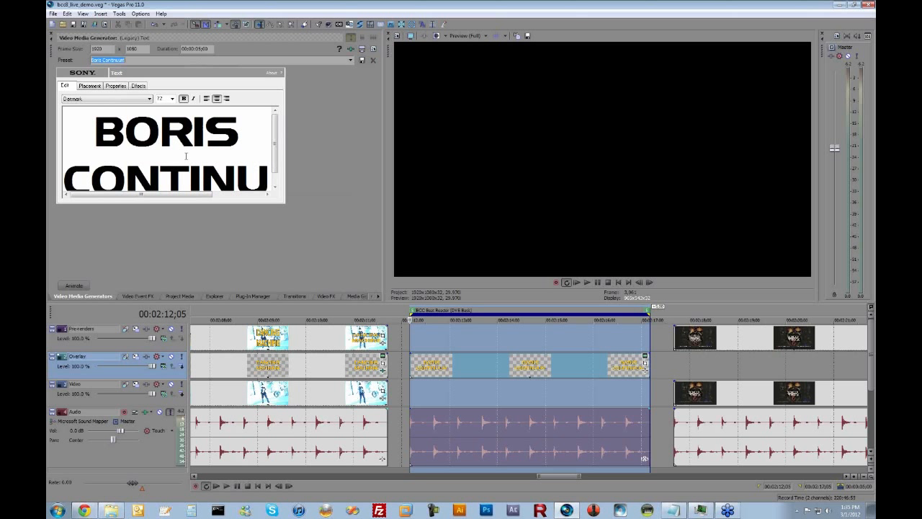
{"action": "left_click", "coordinate": [533, 330]}
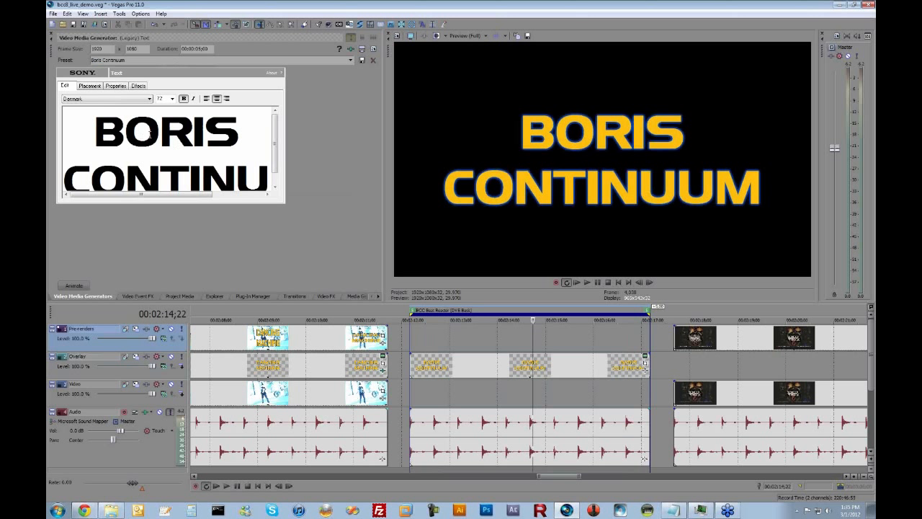
Step: Replace the first line of the title text, BORIS, with DANCING
{"action": "type", "text": "DANCI"}
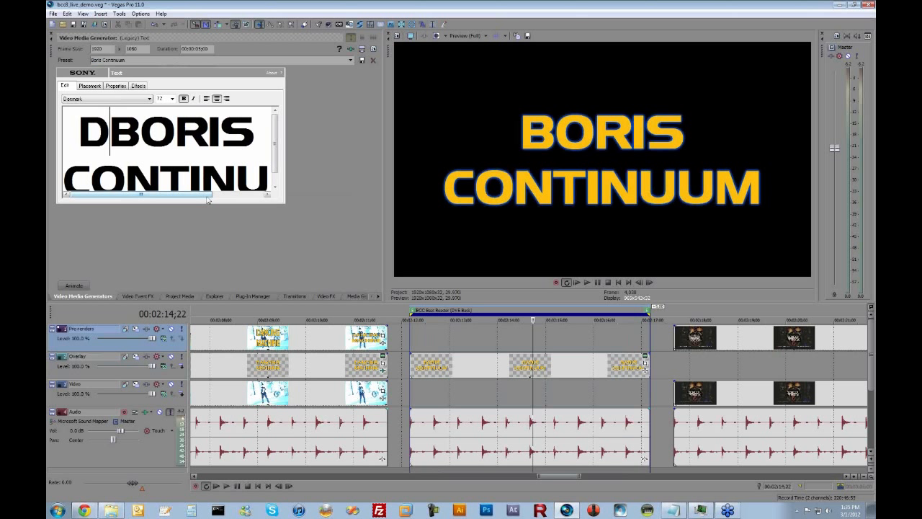
{"action": "type", "text": "NG"}
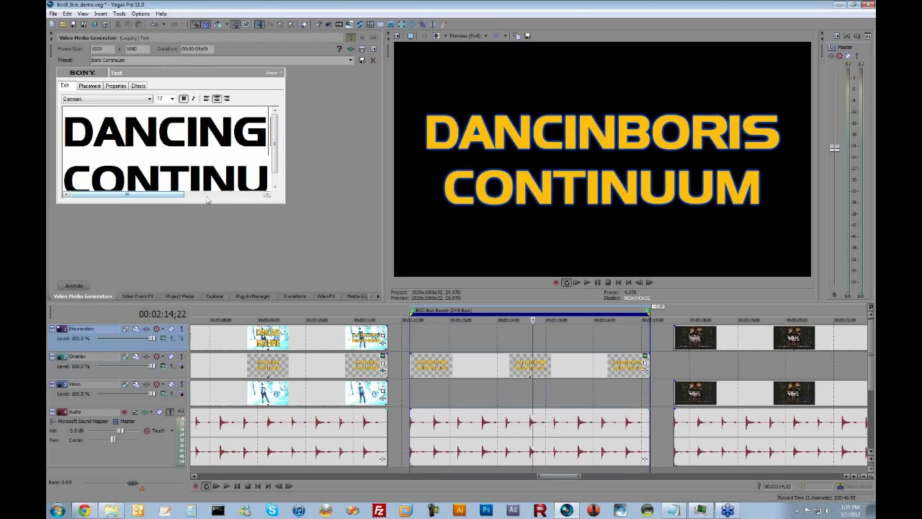
{"action": "key", "text": "Delete"}
{"action": "key", "text": "Delete"}
{"action": "key", "text": "Delete"}
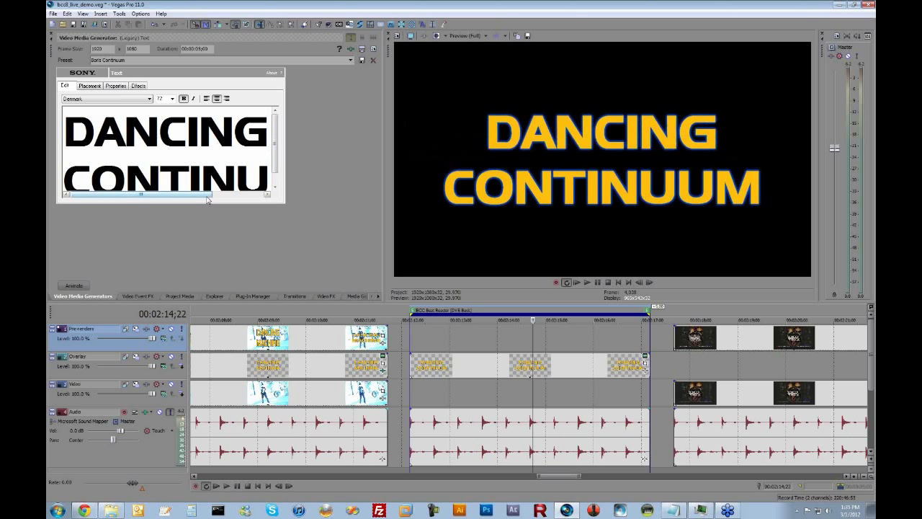
Step: Replace the second line of the title text, CONTINUUM, with MACHINE
{"action": "key", "text": "Down"}
{"action": "key", "text": "BackSpace"}
{"action": "key", "text": "BackSpace"}
{"action": "key", "text": "BackSpace"}
{"action": "key", "text": "BackSpace"}
{"action": "key", "text": "BackSpace"}
{"action": "key", "text": "BackSpace"}
{"action": "key", "text": "BackSpace"}
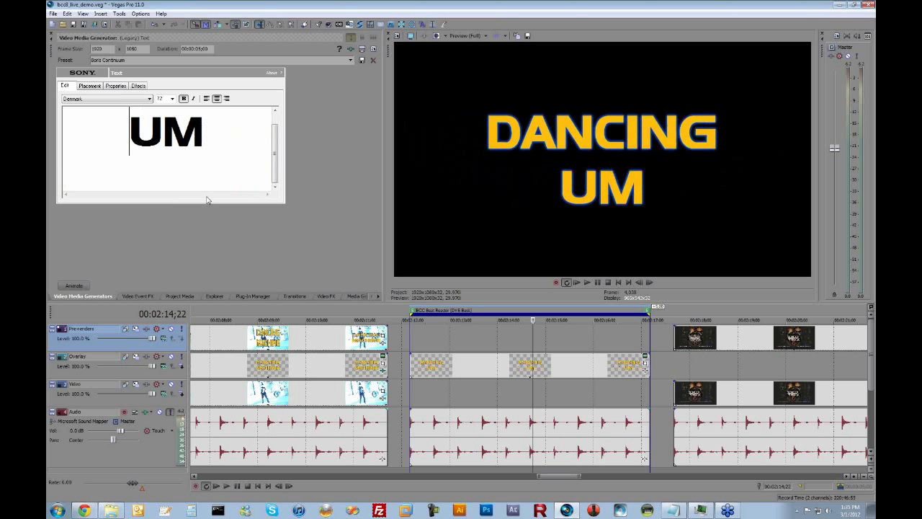
{"action": "key", "text": "Delete"}
{"action": "type", "text": "ACHINE"}
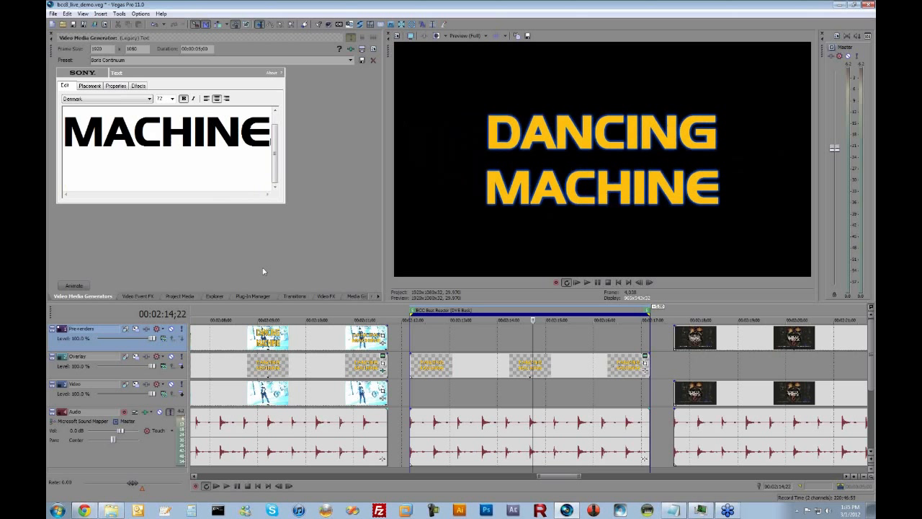
Step: Add the BCC DVE Basic effect from the BCC Perspective group to the new DANCING MACHINE text event
{"action": "left_click", "coordinate": [499, 348]}
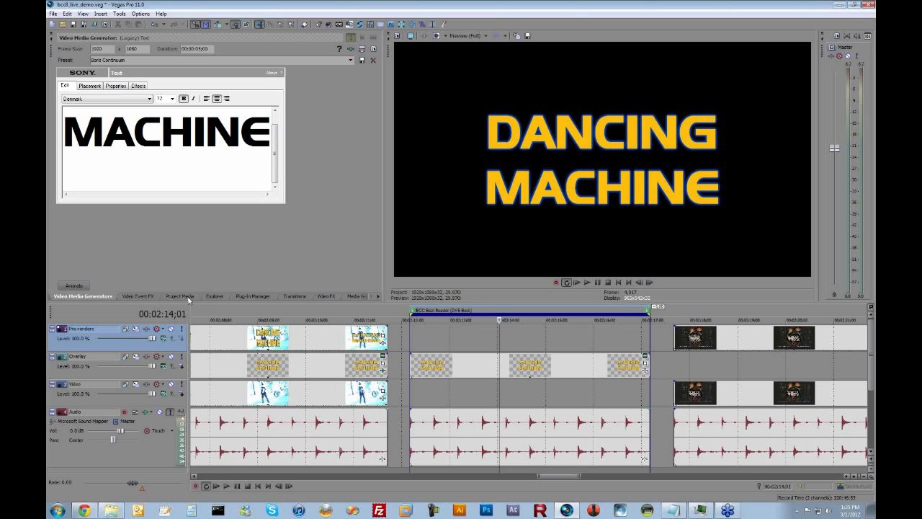
{"action": "left_click", "coordinate": [248, 296]}
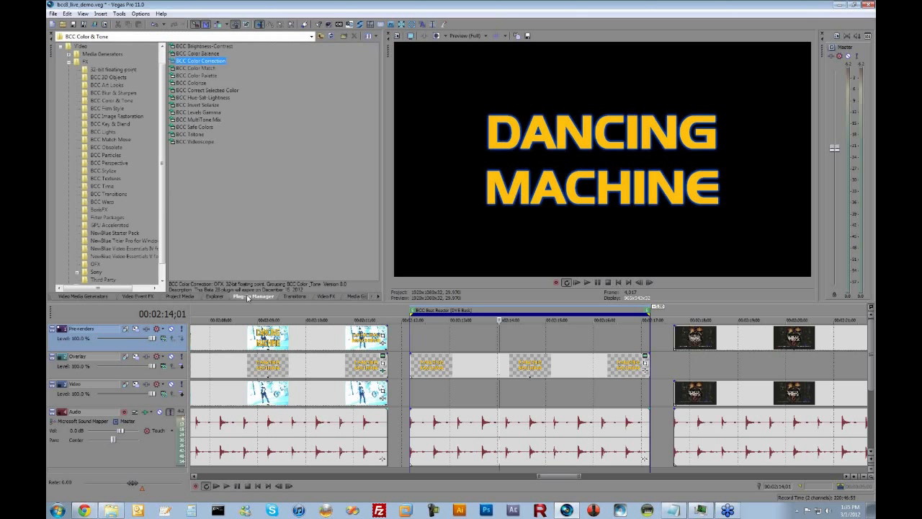
{"action": "left_click", "coordinate": [109, 163]}
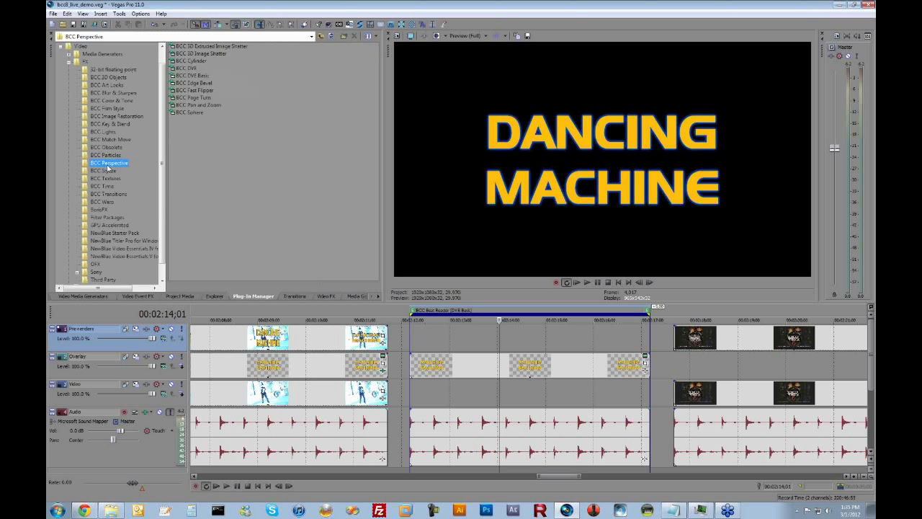
{"action": "left_click", "coordinate": [182, 75]}
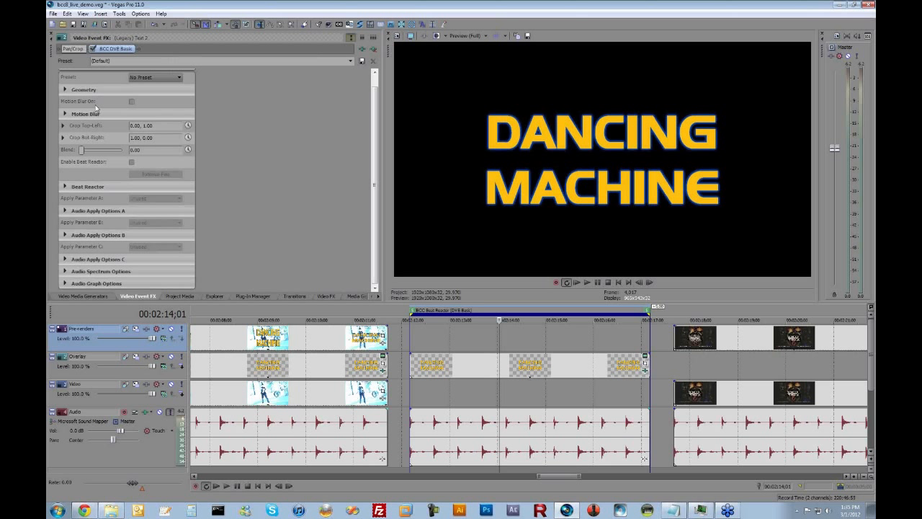
Step: Unlock Scale Y from Scale X in the effect's geometry, try different title scales, and reset both scales to 100
{"action": "left_click", "coordinate": [65, 90]}
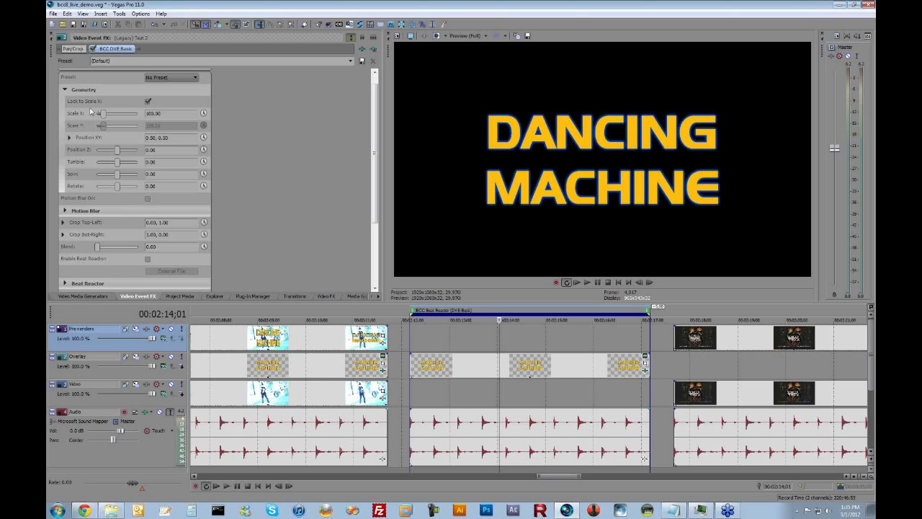
{"action": "left_click_drag", "start_coordinate": [103, 119], "coordinate": [108, 120]}
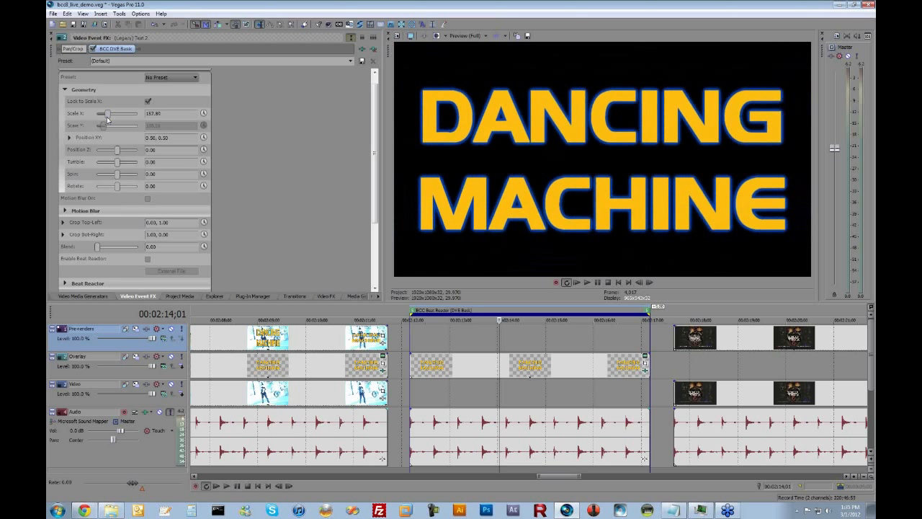
{"action": "left_click", "coordinate": [148, 101]}
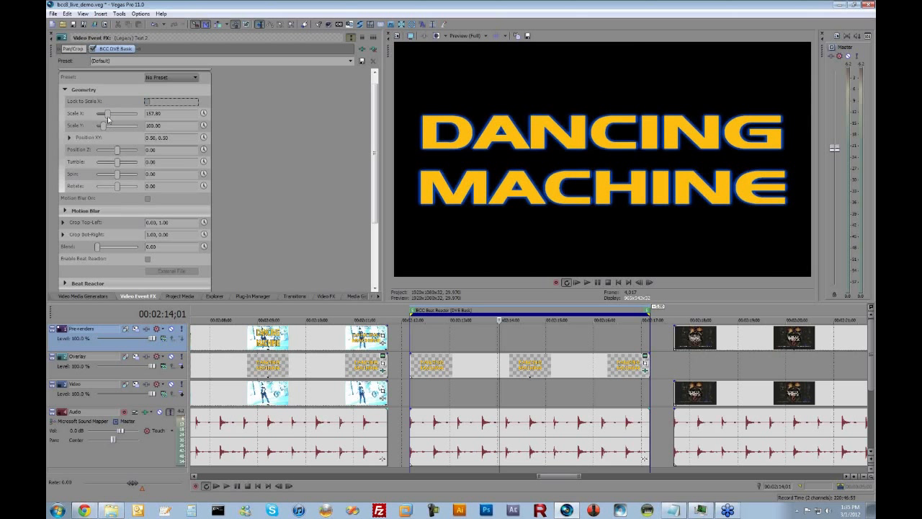
{"action": "mouse_move", "coordinate": [108, 118]}
{"action": "left_mouse_down"}
{"action": "mouse_move", "coordinate": [100, 119]}
{"action": "mouse_move", "coordinate": [120, 129]}
{"action": "mouse_move", "coordinate": [103, 129]}
{"action": "left_mouse_up"}
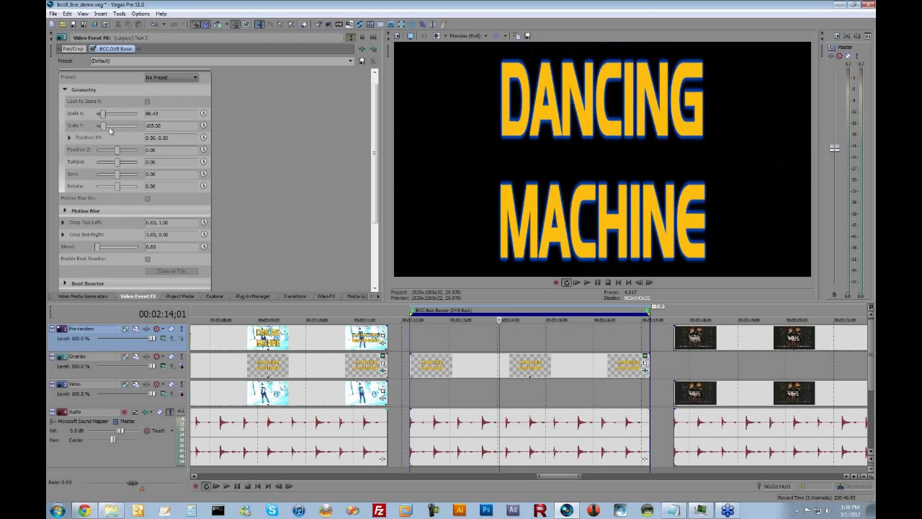
{"action": "double_click", "coordinate": [102, 113]}
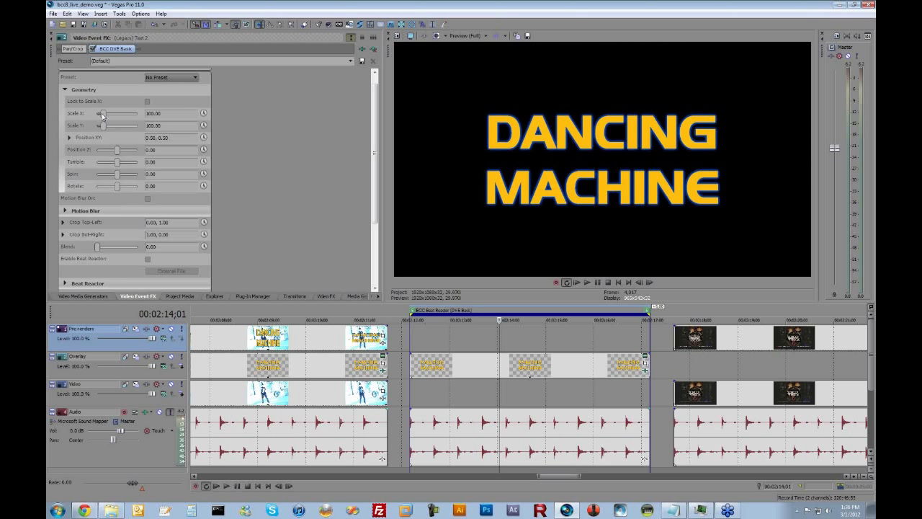
Step: Enable the Beat Reactor for the title effect and load bcc8_live_demo.aif as its external audio file
{"action": "left_click_drag", "start_coordinate": [374, 137], "coordinate": [374, 202]}
{"action": "left_click", "coordinate": [150, 161]}
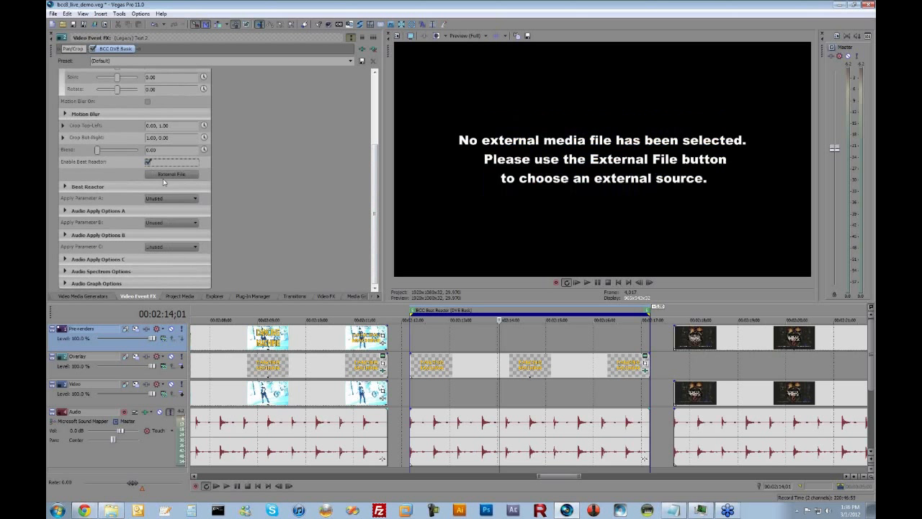
{"action": "left_click", "coordinate": [166, 175]}
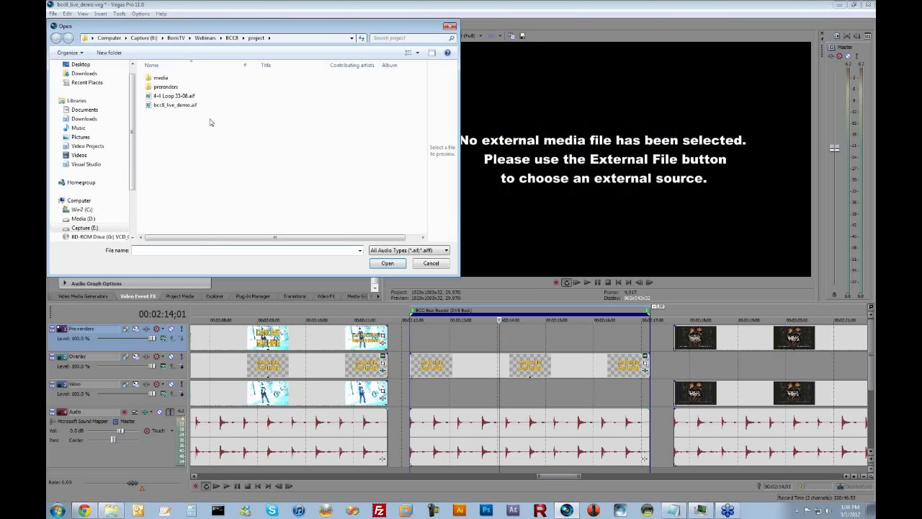
{"action": "left_click", "coordinate": [175, 106]}
{"action": "left_click", "coordinate": [383, 264]}
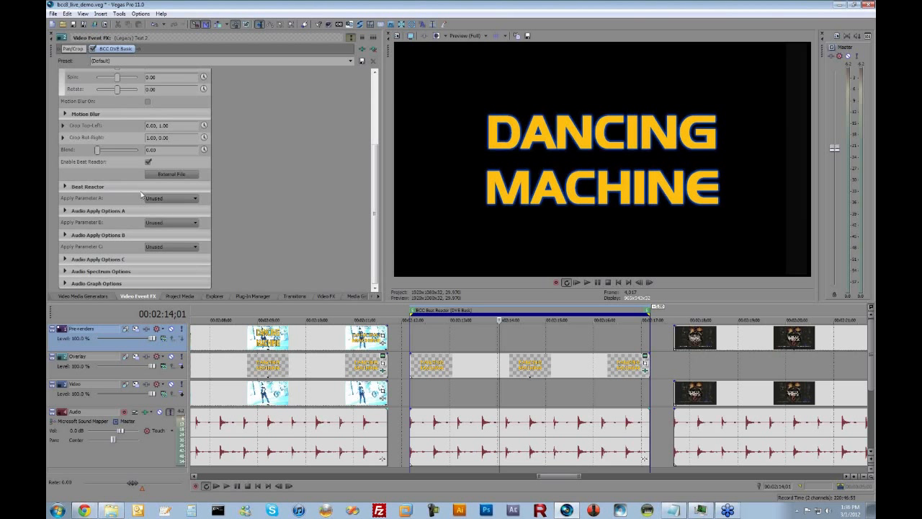
Step: Apply Beat Reactor parameter A to Scale X and play the title from its start
{"action": "left_click", "coordinate": [154, 198]}
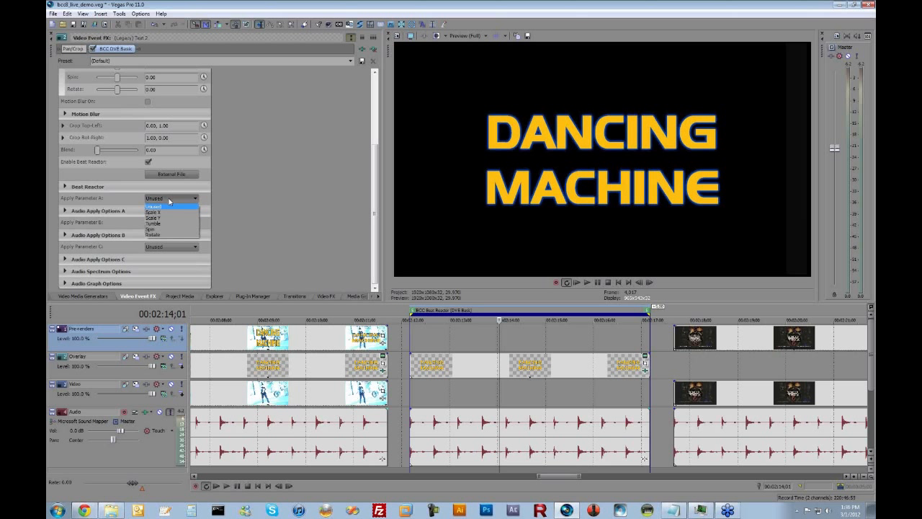
{"action": "left_click", "coordinate": [174, 212]}
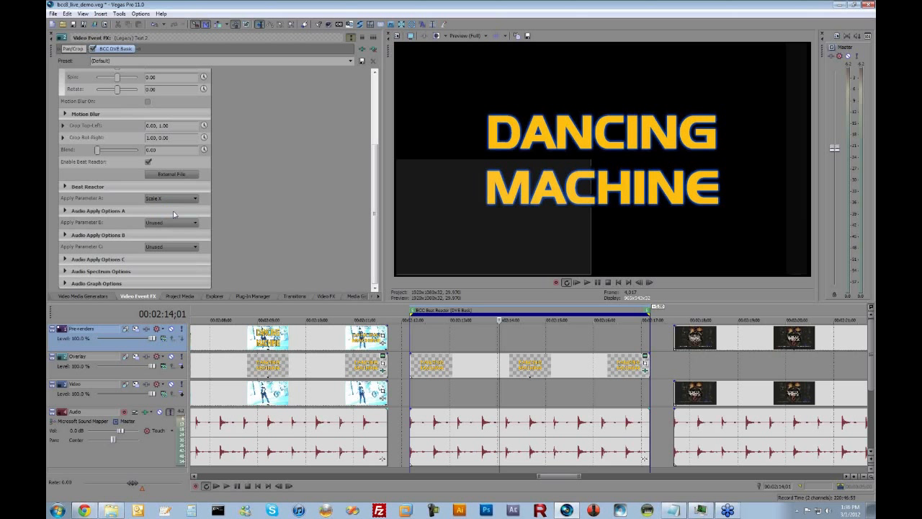
{"action": "left_click", "coordinate": [410, 335]}
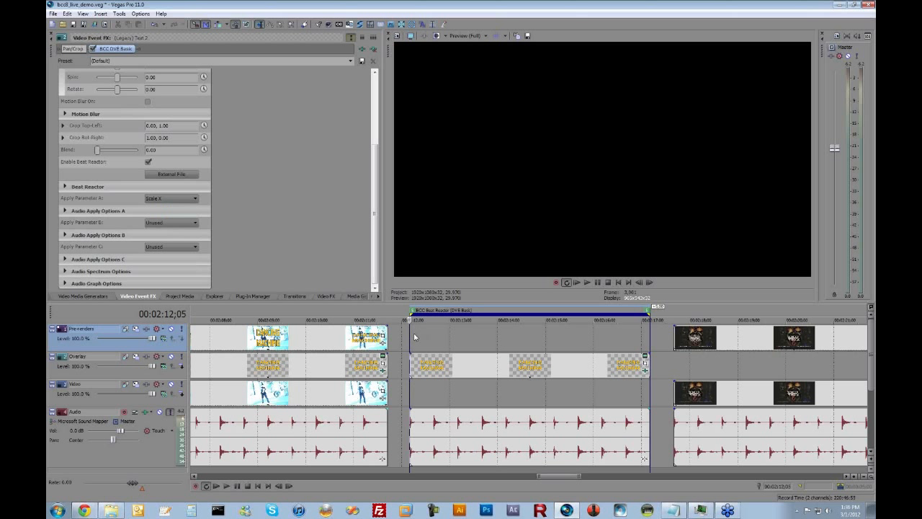
{"action": "left_click", "coordinate": [414, 336]}
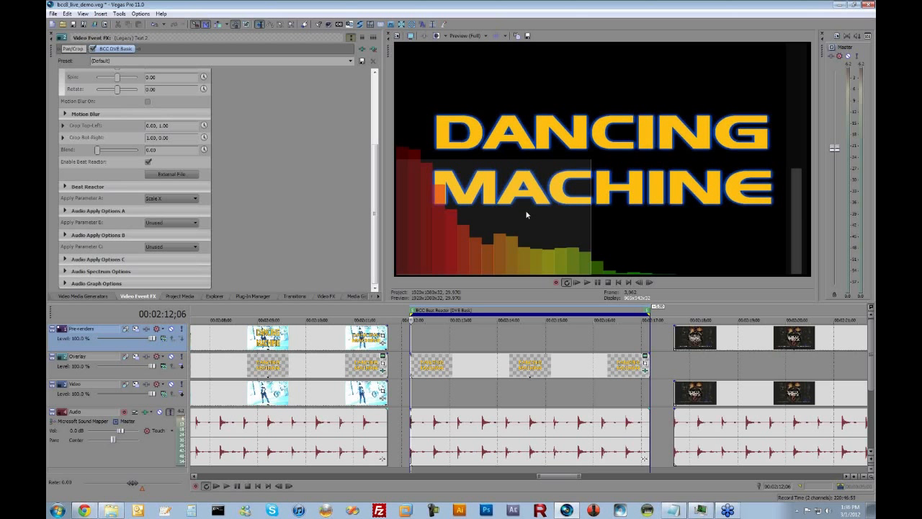
{"action": "key", "text": "space"}
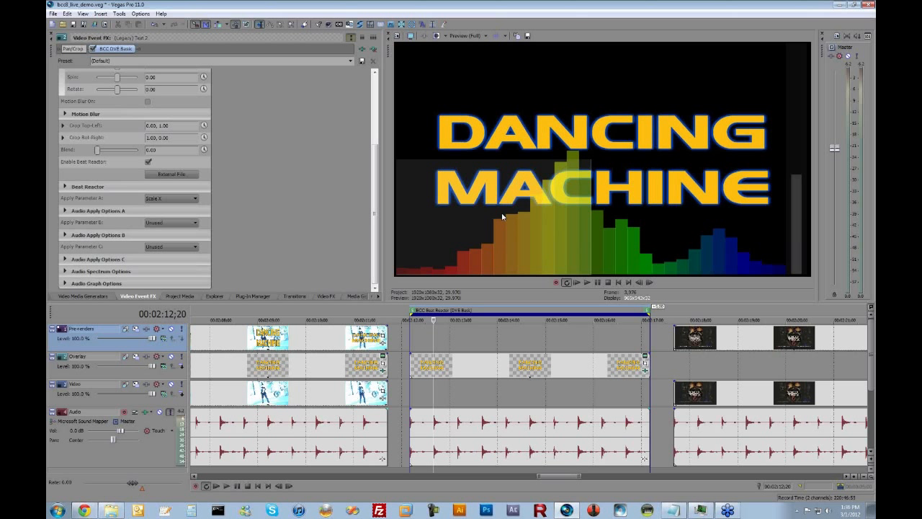
Step: Expand Audio Apply Options A and both sampler corners, and narrow the sampler box by setting Sampler Corner 2 to about 0.37, 0.00
{"action": "left_click", "coordinate": [66, 211]}
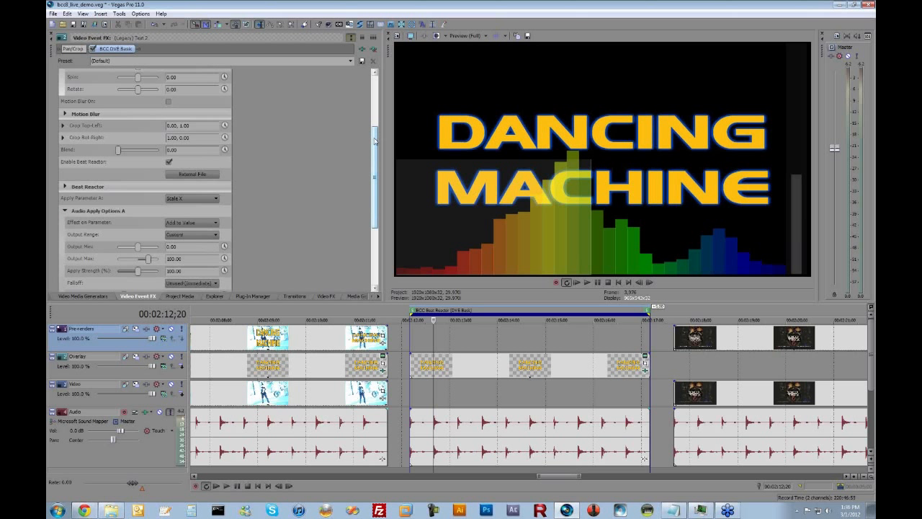
{"action": "left_click_drag", "start_coordinate": [374, 140], "coordinate": [338, 196]}
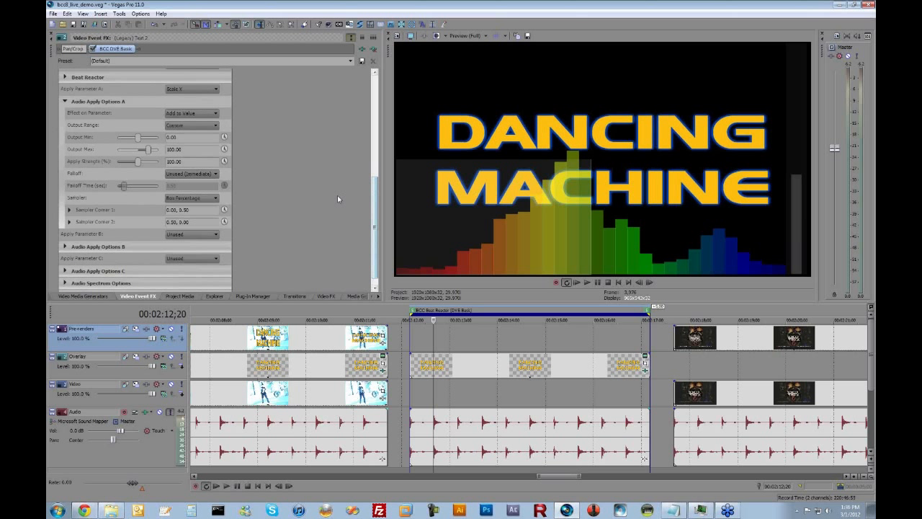
{"action": "left_click", "coordinate": [70, 210]}
{"action": "left_click", "coordinate": [69, 269]}
{"action": "scroll", "coordinate": [375, 185], "scroll_direction": "down", "scroll_amount": 2}
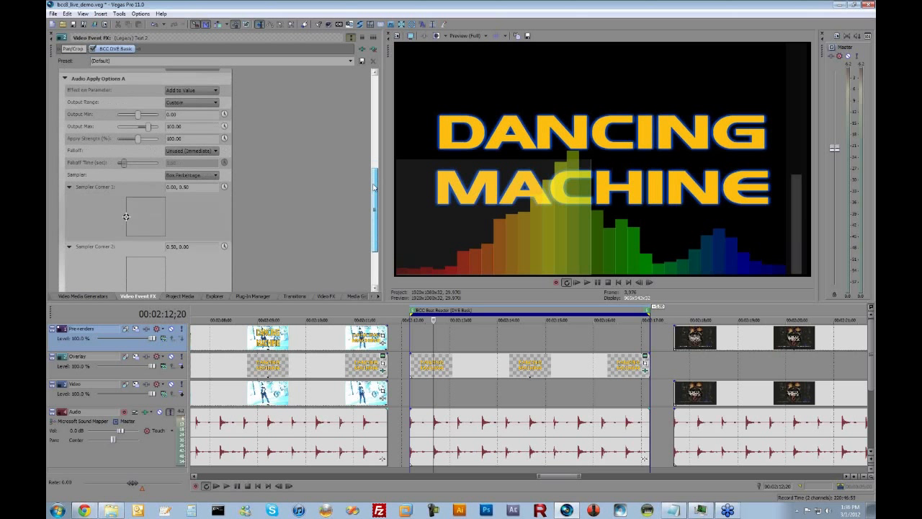
{"action": "scroll", "coordinate": [374, 187], "scroll_direction": "down", "scroll_amount": 3}
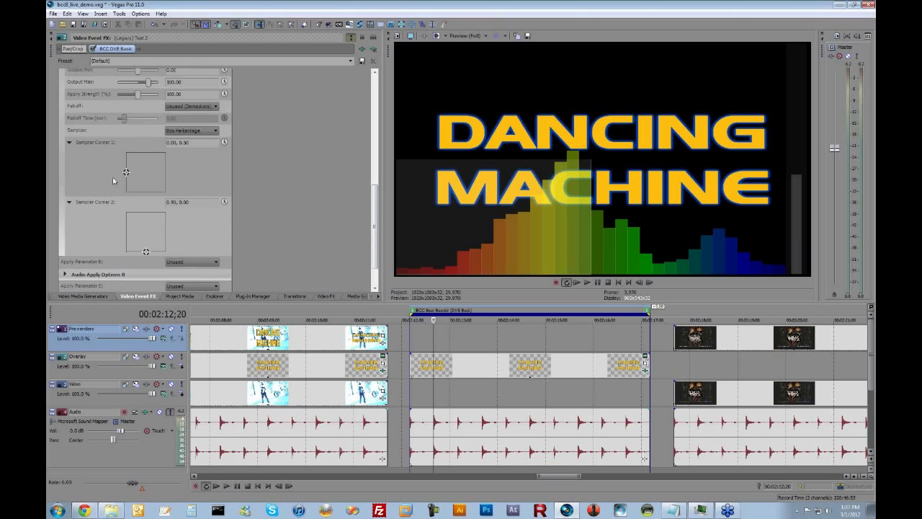
{"action": "left_click_drag", "start_coordinate": [146, 253], "coordinate": [140, 252]}
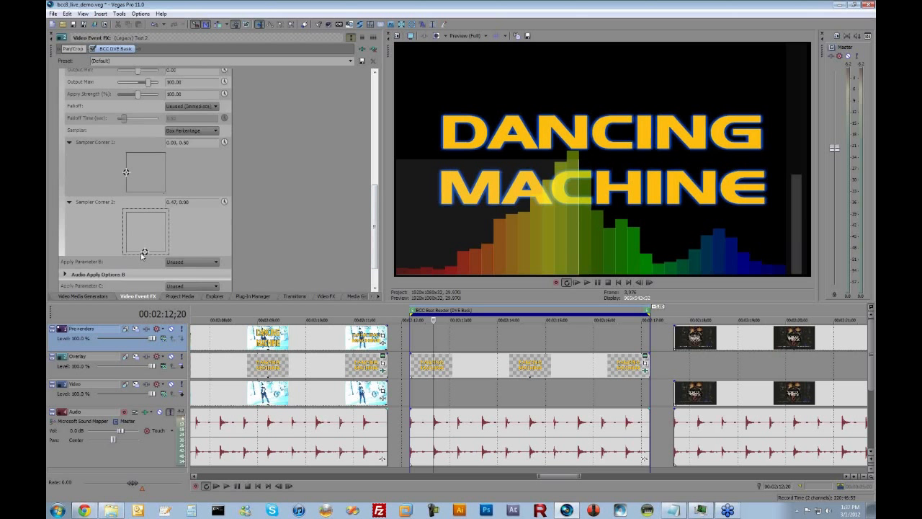
Step: At the 02:13;05 beat, set Sampler Corner 1 to about 0.00, 0.61 and Sampler Corner 2 to about 0.10, 0.00
{"action": "left_click", "coordinate": [458, 427]}
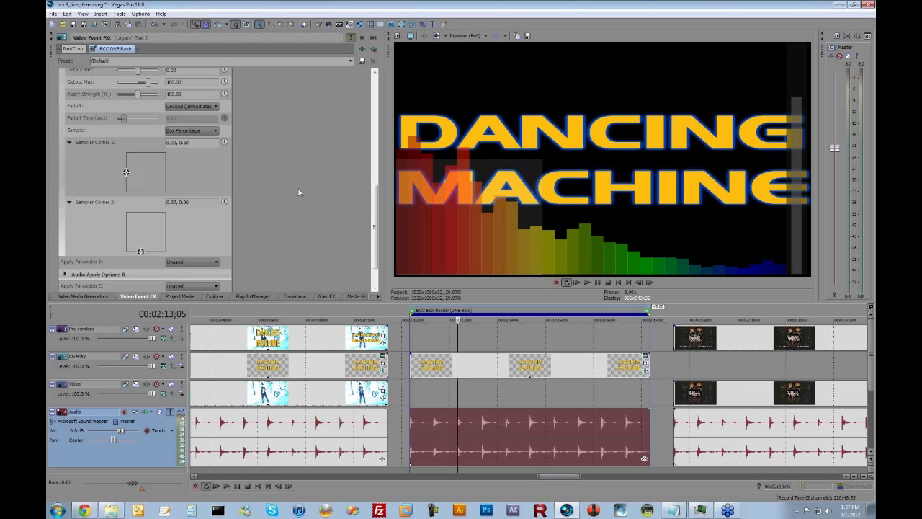
{"action": "left_click_drag", "start_coordinate": [127, 174], "coordinate": [126, 168]}
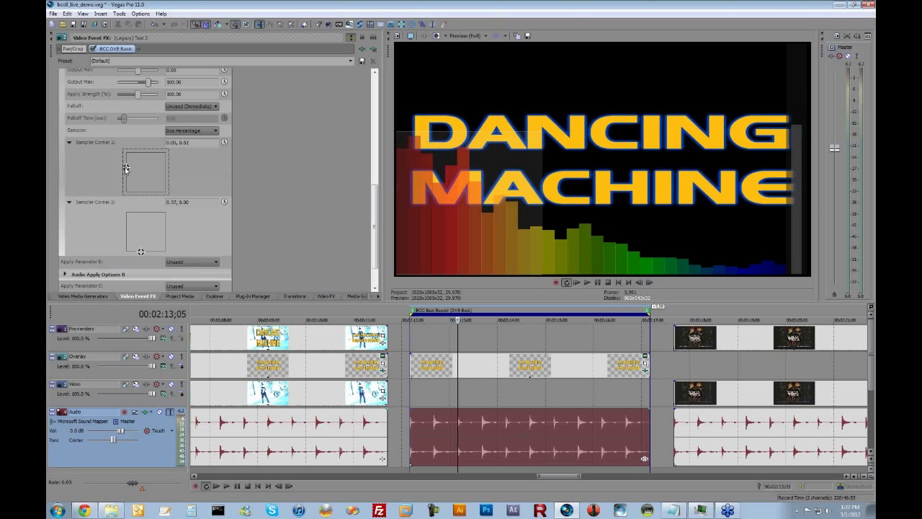
{"action": "left_click", "coordinate": [140, 253]}
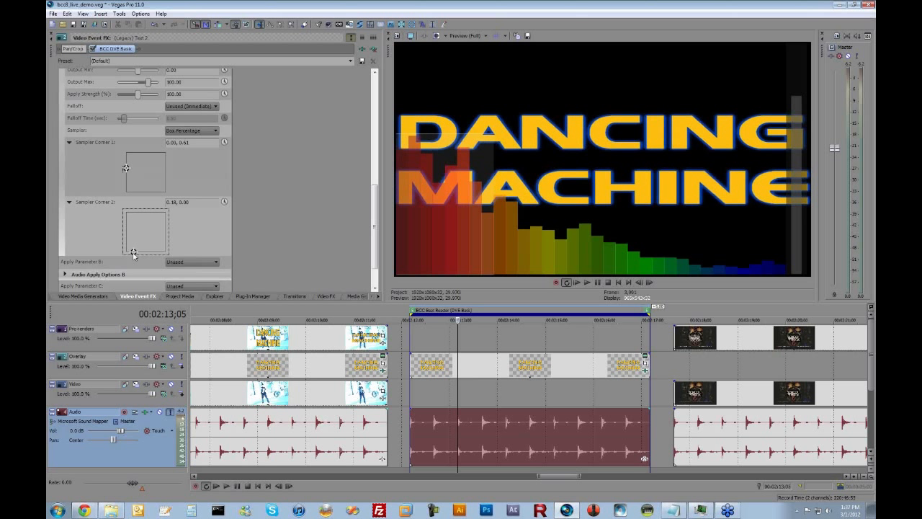
{"action": "left_click_drag", "start_coordinate": [136, 254], "coordinate": [130, 254]}
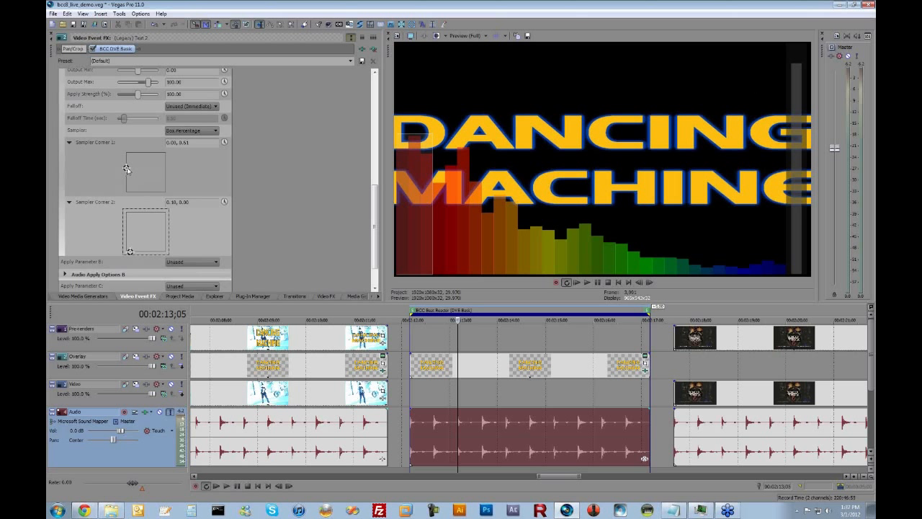
Step: Try a lower and a higher Sampler Corner 1, and settle it at about 0.02, 0.61
{"action": "left_click_drag", "start_coordinate": [126, 169], "coordinate": [126, 176]}
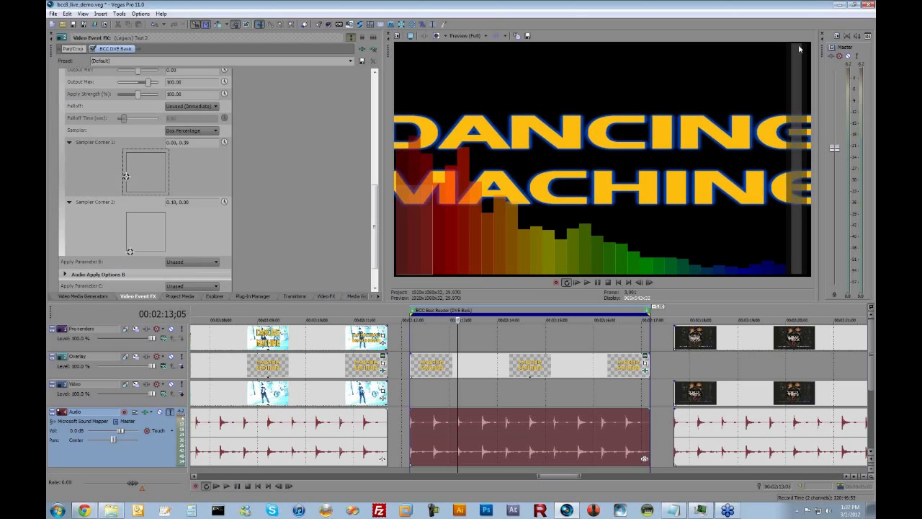
{"action": "left_click_drag", "start_coordinate": [126, 177], "coordinate": [123, 158]}
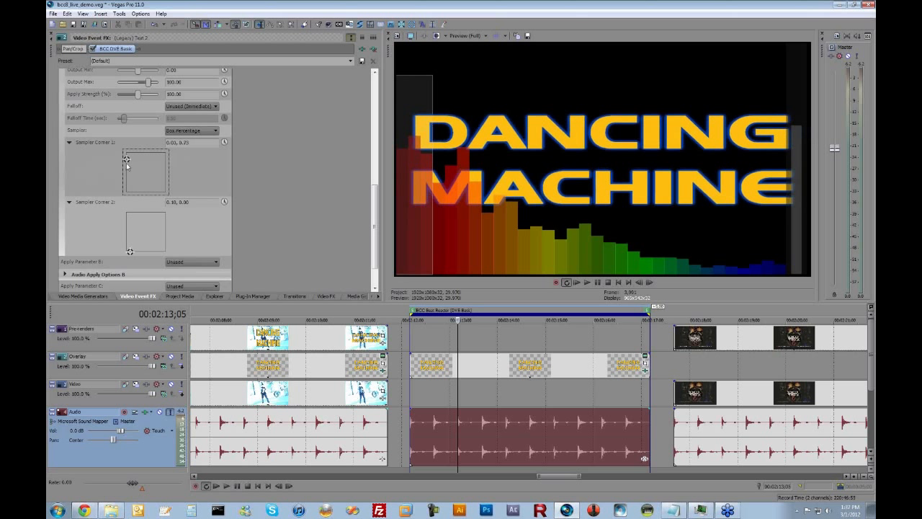
{"action": "left_click_drag", "start_coordinate": [126, 165], "coordinate": [127, 170]}
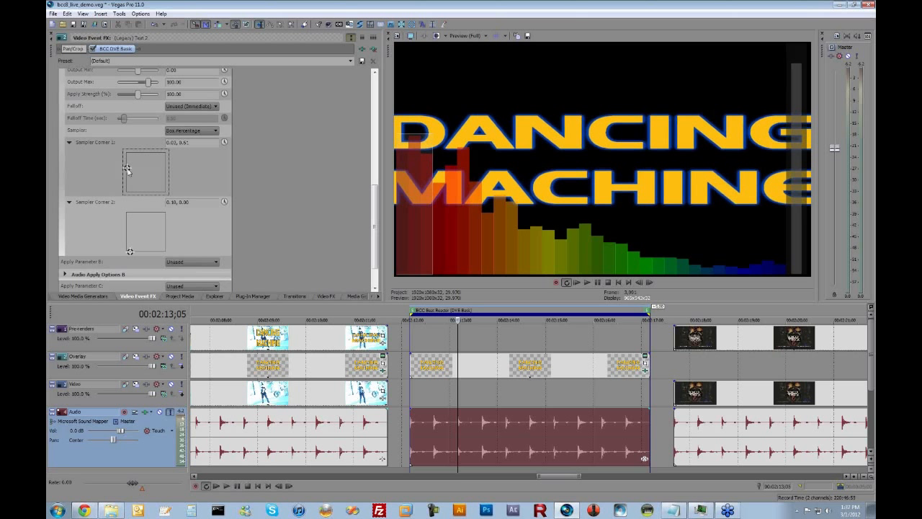
Step: Play the title event from its start to check how its width reacts to the bass beats
{"action": "double_click", "coordinate": [428, 370]}
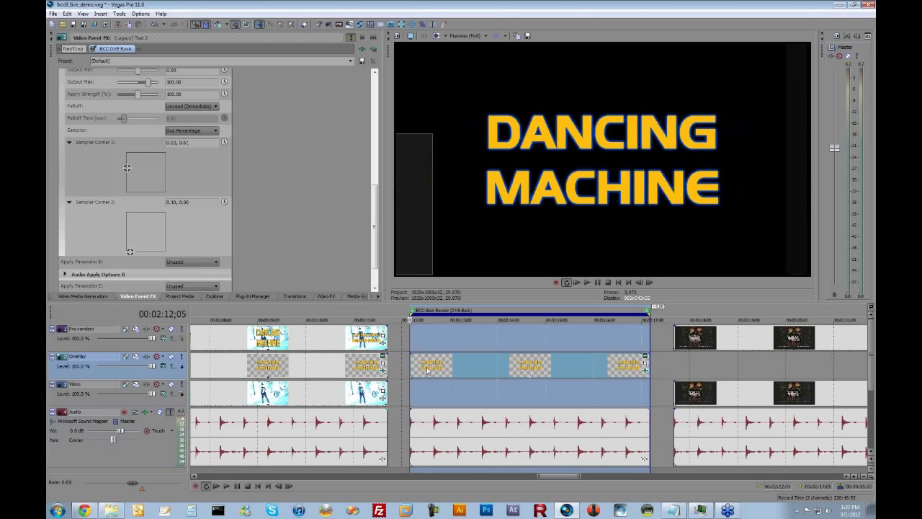
{"action": "key", "text": "space"}
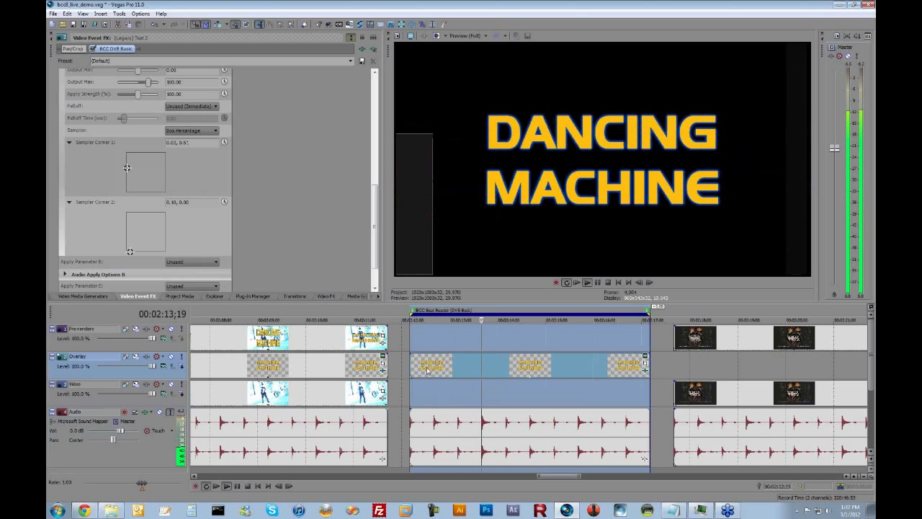
{"action": "left_click", "coordinate": [425, 387]}
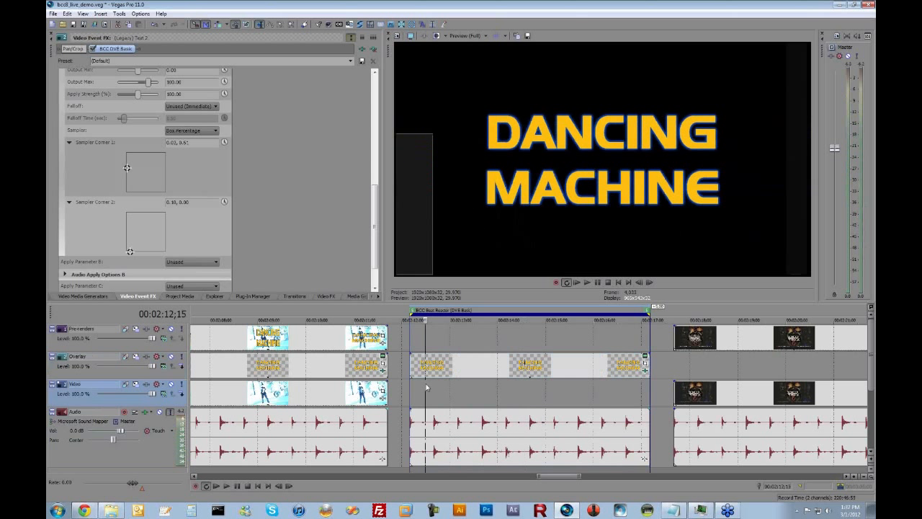
Step: Step frame by frame from about 02:12;15 to 02:14;20 to examine which frequencies enter the sampler box between the bass beats
{"action": "left_click", "coordinate": [425, 384]}
{"action": "key", "text": "Right"}
{"action": "key", "text": "Right"}
{"action": "key", "text": "Right"}
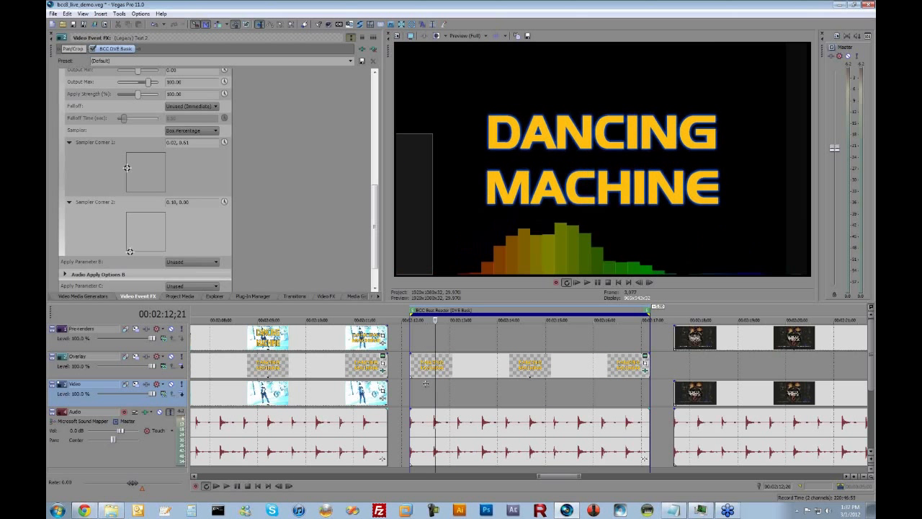
{"action": "key", "text": "Left"}
{"action": "key", "text": "Left"}
{"action": "key", "text": "Left"}
{"action": "key", "text": "Left"}
{"action": "key", "text": "Left"}
{"action": "key", "text": "Left"}
{"action": "key", "text": "Left"}
{"action": "key", "text": "Left"}
{"action": "key", "text": "Right"}
{"action": "key", "text": "Right"}
{"action": "key", "text": "Right"}
{"action": "key", "text": "Right"}
{"action": "key", "text": "Right"}
{"action": "key", "text": "Right"}
{"action": "key", "text": "Right"}
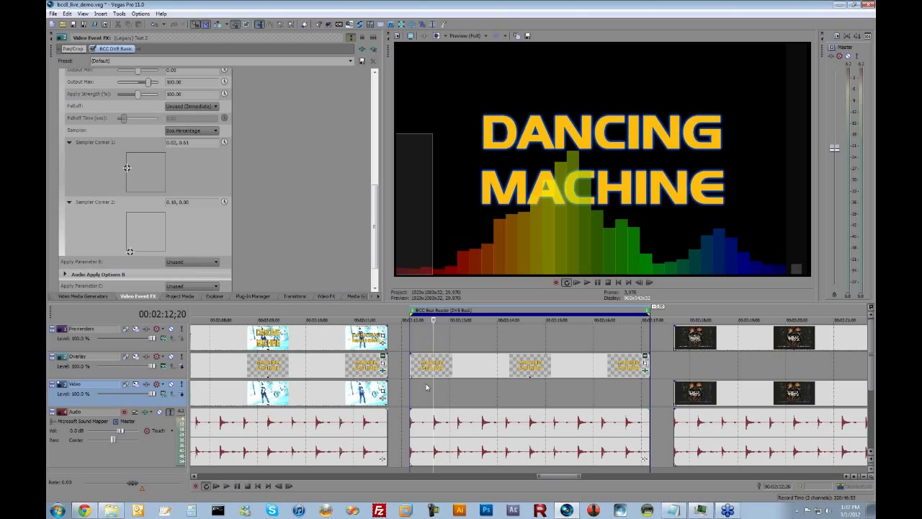
{"action": "key", "text": "Right"}
{"action": "key", "text": "Right"}
{"action": "key", "text": "Right"}
{"action": "key", "text": "Right"}
{"action": "key", "text": "Right"}
{"action": "key", "text": "Right"}
{"action": "key", "text": "Right"}
{"action": "key", "text": "Right"}
{"action": "key", "text": "Right"}
{"action": "key", "text": "Right"}
{"action": "key", "text": "Right"}
{"action": "key", "text": "Right"}
{"action": "key", "text": "Right"}
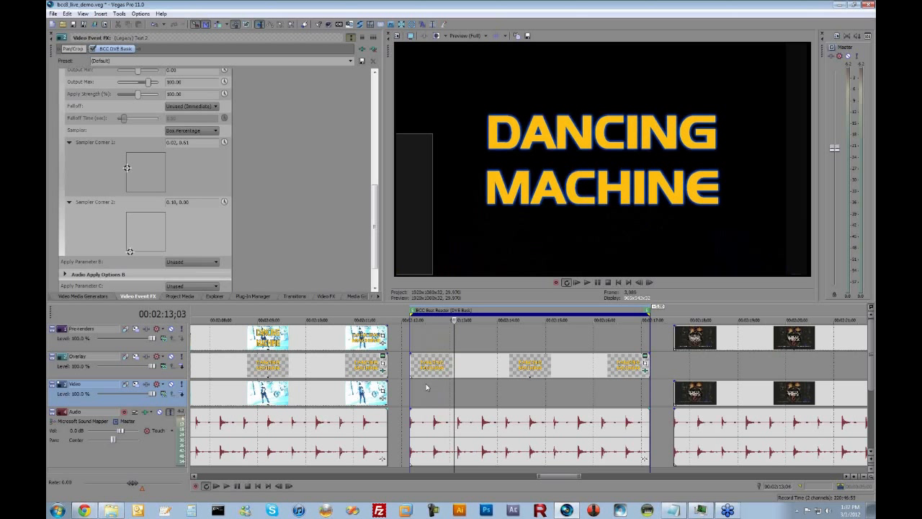
{"action": "key", "text": "Right"}
{"action": "key", "text": "Right"}
{"action": "key", "text": "Right"}
{"action": "key", "text": "Right"}
{"action": "key", "text": "Right"}
{"action": "key", "text": "Right"}
{"action": "key", "text": "Right"}
{"action": "key", "text": "Right"}
{"action": "key", "text": "Right"}
{"action": "key", "text": "Right"}
{"action": "key", "text": "Right"}
{"action": "key", "text": "Right"}
{"action": "key", "text": "Right"}
{"action": "key", "text": "Right"}
{"action": "key", "text": "Right"}
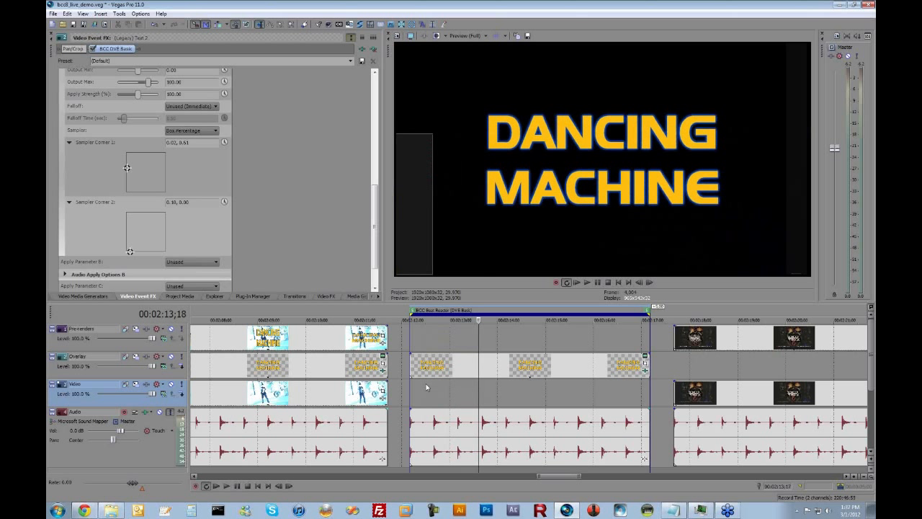
{"action": "key", "text": "Right"}
{"action": "key", "text": "Right"}
{"action": "key", "text": "Right"}
{"action": "key", "text": "Right"}
{"action": "key", "text": "Right"}
{"action": "key", "text": "Right"}
{"action": "key", "text": "Right"}
{"action": "key", "text": "Right"}
{"action": "key", "text": "Right"}
{"action": "key", "text": "Right"}
{"action": "key", "text": "Right"}
{"action": "key", "text": "Right"}
{"action": "key", "text": "Right"}
{"action": "key", "text": "Right"}
{"action": "key", "text": "Right"}
{"action": "key", "text": "Right"}
{"action": "key", "text": "Right"}
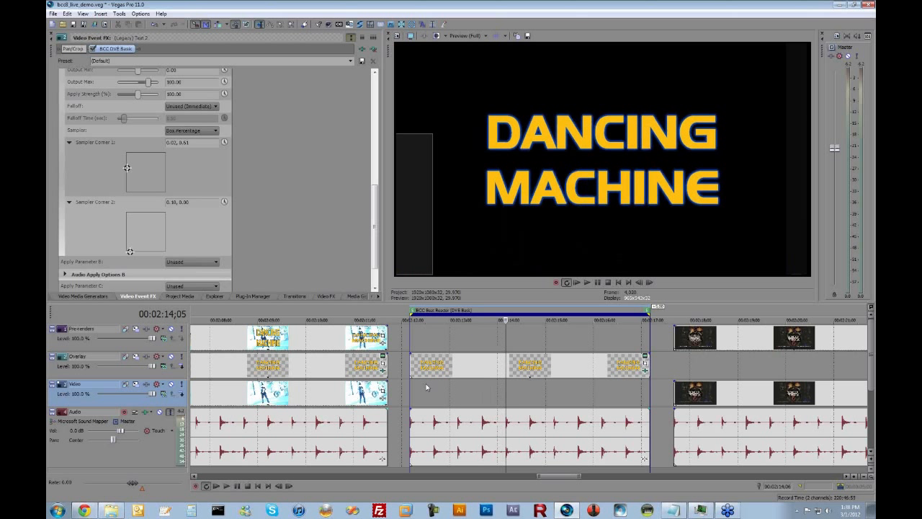
{"action": "key", "text": "Right"}
{"action": "key", "text": "Right"}
{"action": "key", "text": "Right"}
{"action": "key", "text": "Right"}
{"action": "key", "text": "Right"}
{"action": "key", "text": "Right"}
{"action": "key", "text": "Right"}
{"action": "key", "text": "Right"}
{"action": "key", "text": "Right"}
{"action": "key", "text": "Right"}
{"action": "key", "text": "Right"}
{"action": "key", "text": "Right"}
{"action": "key", "text": "Right"}
{"action": "key", "text": "Right"}
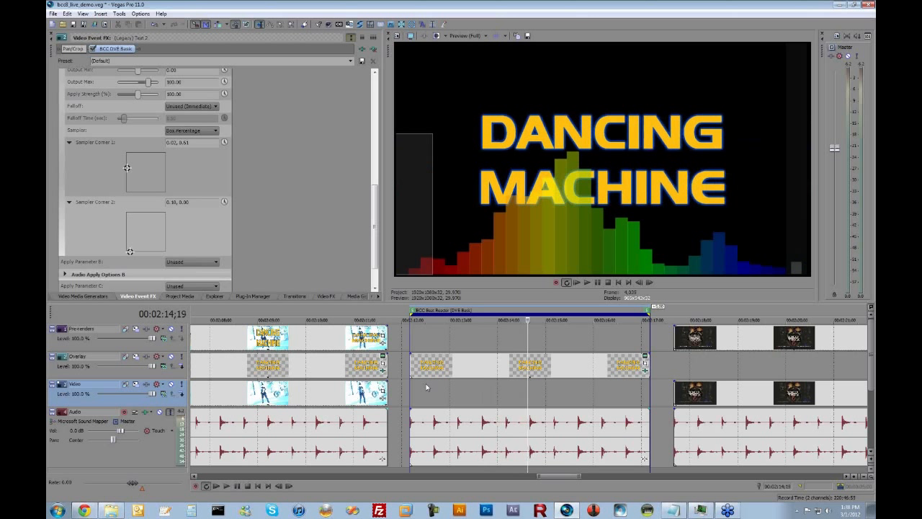
{"action": "key", "text": "Right"}
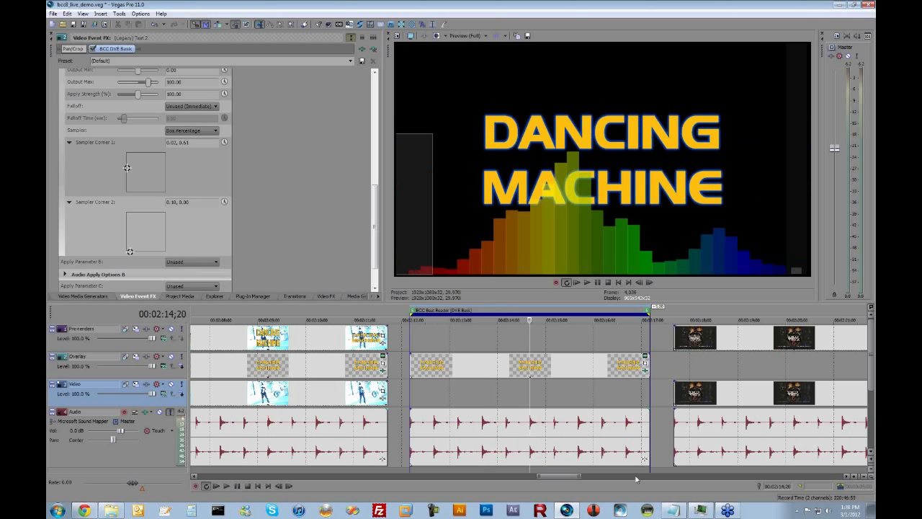
Step: At 02:15;20, raise Sampler Corner 2 to about 0.11, 0.14 to exclude low levels, and play the title from its start
{"action": "left_click", "coordinate": [578, 425]}
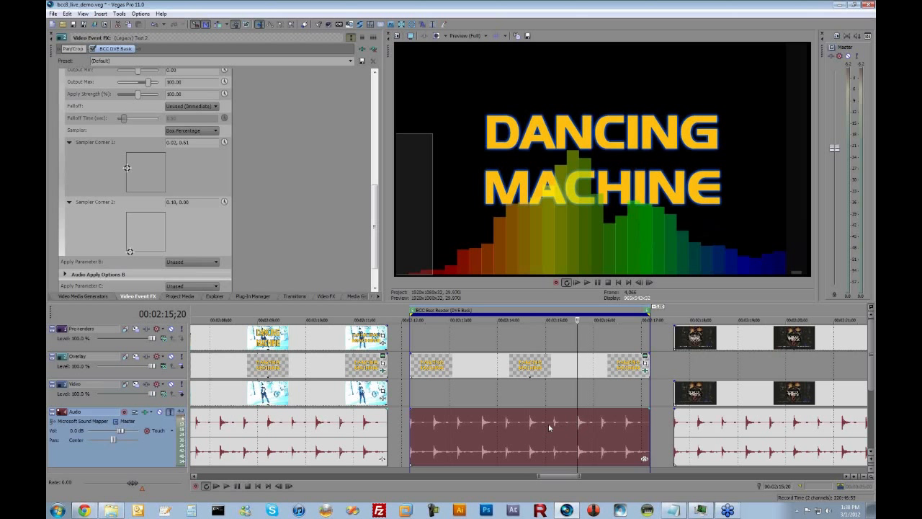
{"action": "key", "text": "Left"}
{"action": "key", "text": "Right"}
{"action": "left_click", "coordinate": [130, 252]}
{"action": "left_click_drag", "start_coordinate": [129, 249], "coordinate": [130, 247]}
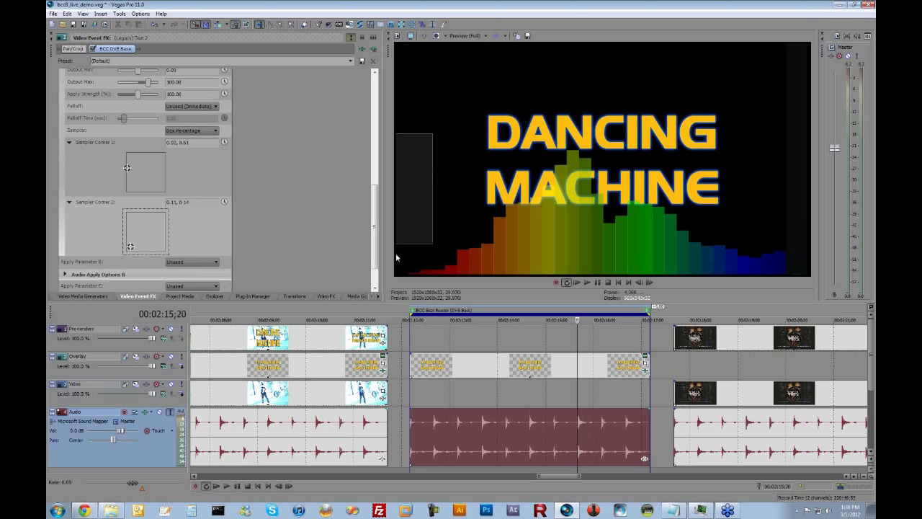
{"action": "left_click", "coordinate": [410, 427]}
{"action": "key", "text": "space"}
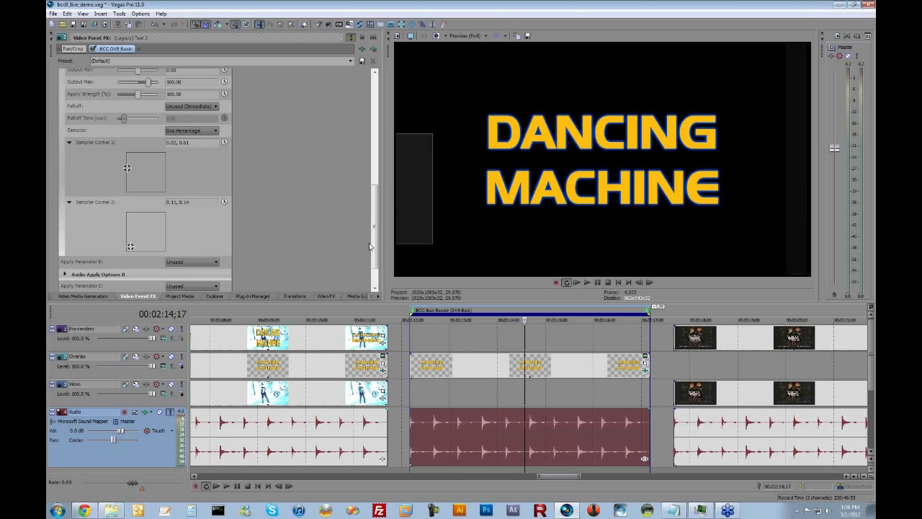
Step: Set the Falloff of Audio Apply Options A to Quadratic Hard and play the title from near its start
{"action": "left_click_drag", "start_coordinate": [376, 237], "coordinate": [374, 215]}
{"action": "left_click", "coordinate": [191, 167]}
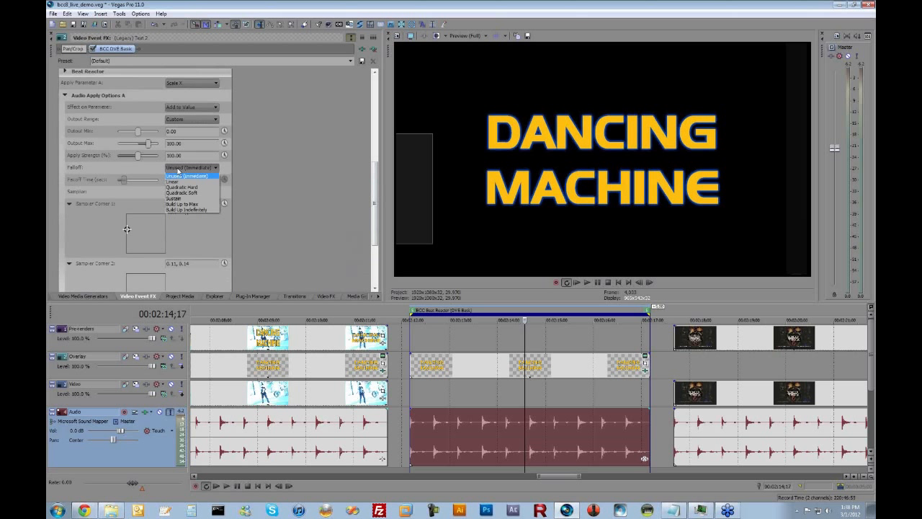
{"action": "left_click", "coordinate": [185, 187]}
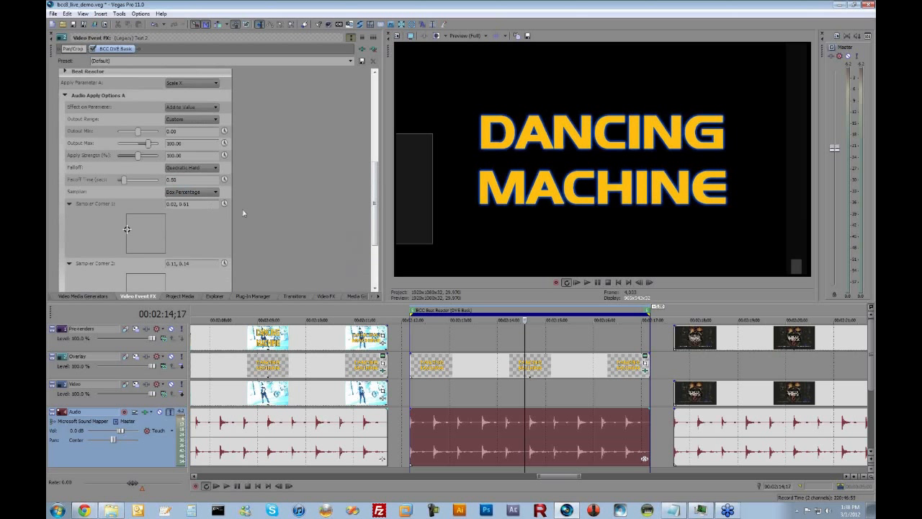
{"action": "left_click", "coordinate": [414, 368]}
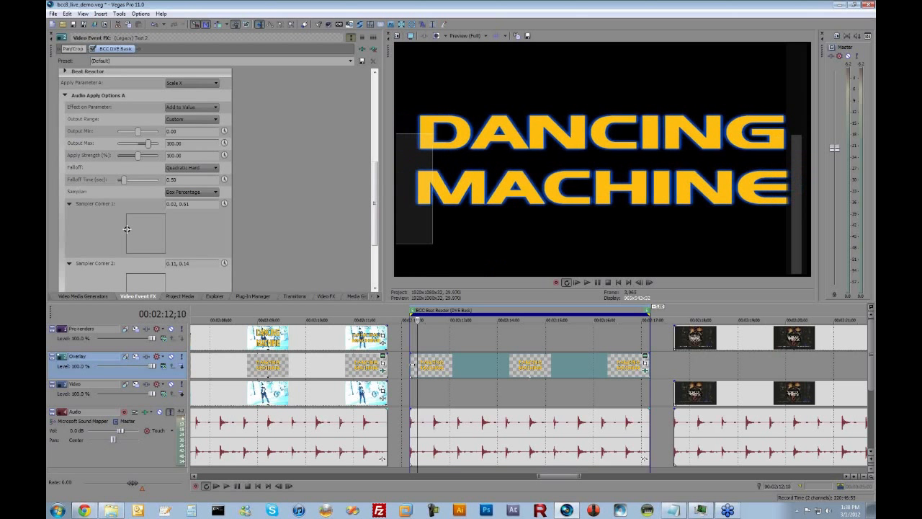
{"action": "key", "text": "space"}
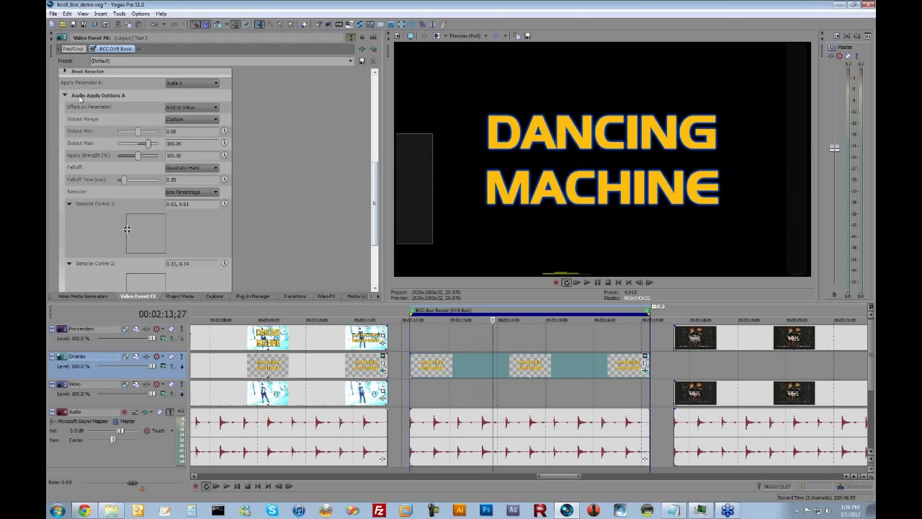
{"action": "scroll", "coordinate": [291, 226], "scroll_direction": "down", "scroll_amount": 3}
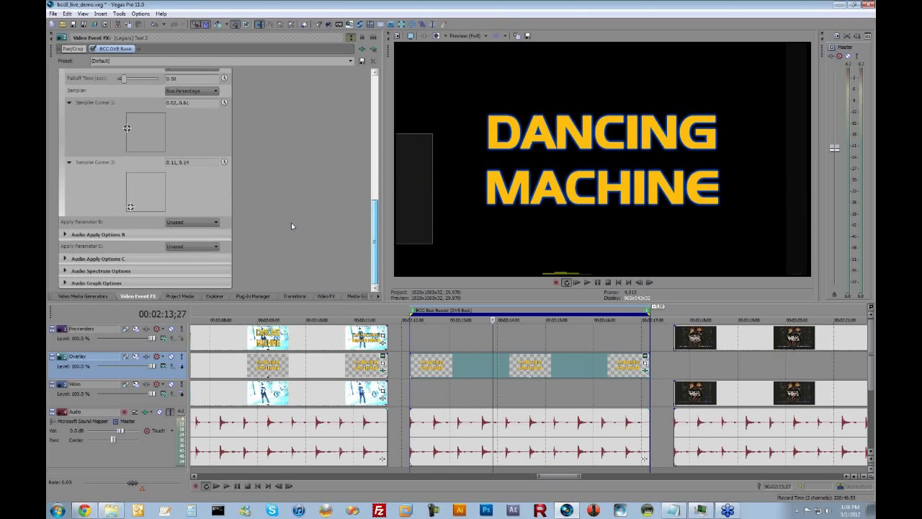
Step: Assign Scale Y to Apply Parameter B and set the Falloff of Audio Apply Options B to Quadratic Hard
{"action": "left_click", "coordinate": [185, 224]}
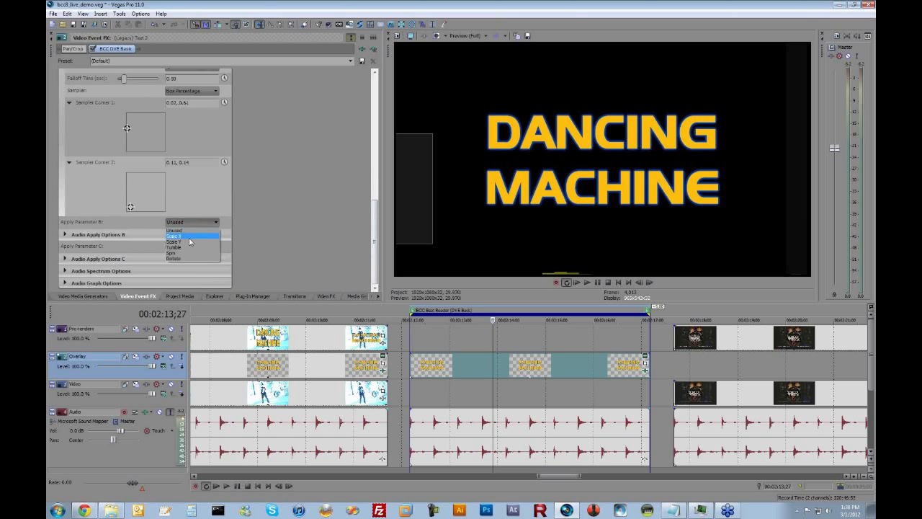
{"action": "left_click", "coordinate": [190, 241]}
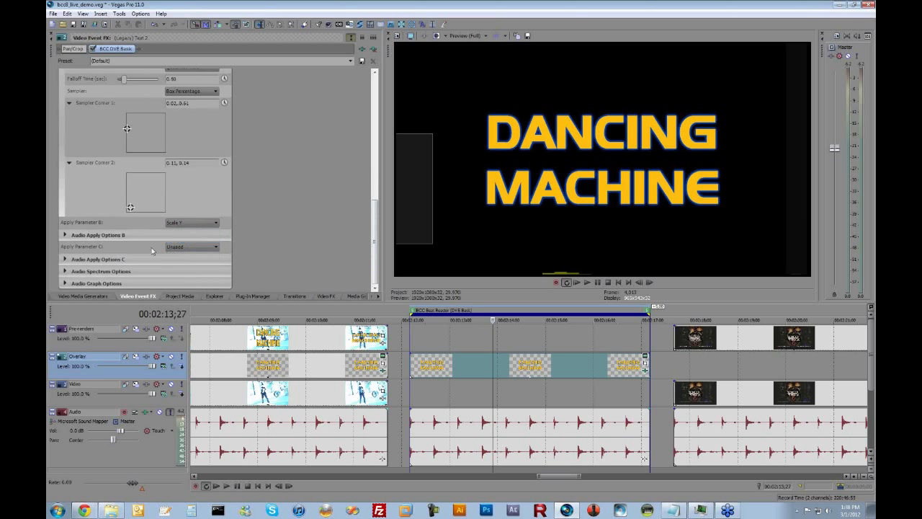
{"action": "left_click", "coordinate": [75, 236]}
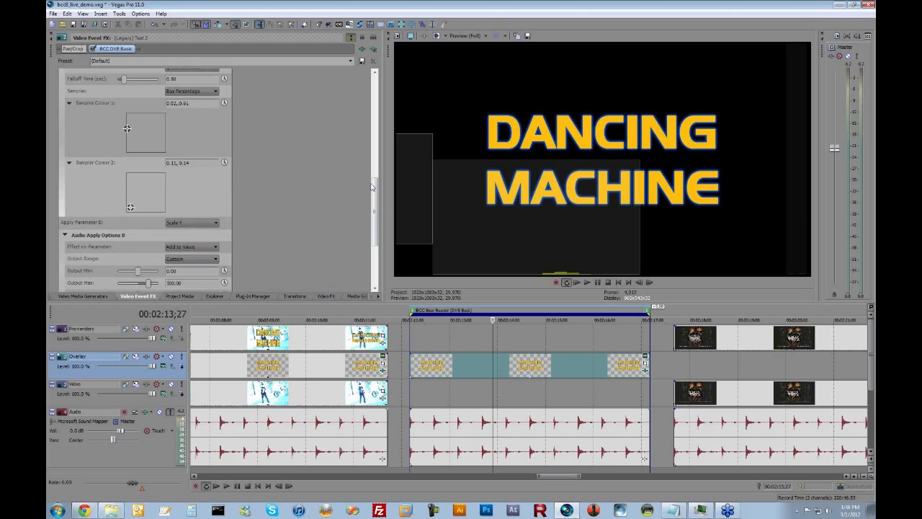
{"action": "left_click_drag", "start_coordinate": [373, 187], "coordinate": [373, 224]}
{"action": "left_click", "coordinate": [180, 186]}
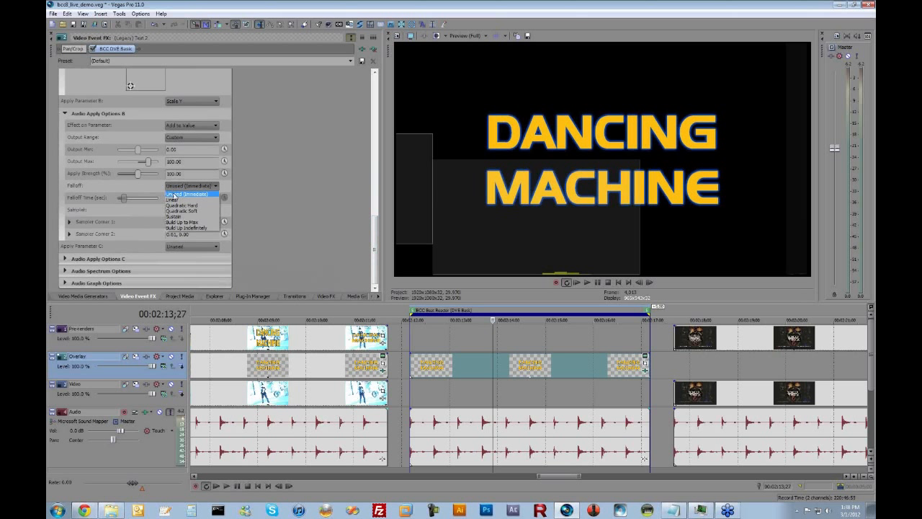
{"action": "left_click", "coordinate": [182, 205]}
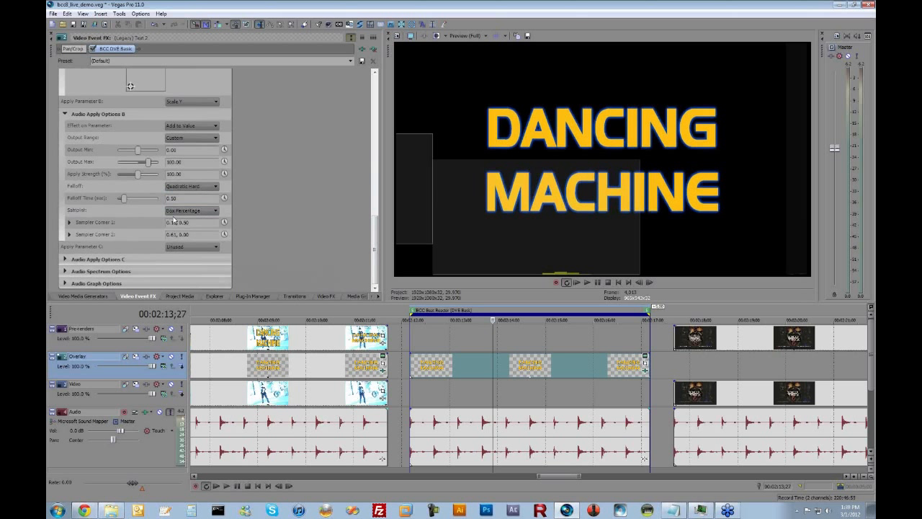
Step: At the beat near 02:13;20, move Sampler Corner 1 of Audio Apply Options B to about 0.40, 0.54
{"action": "left_click", "coordinate": [69, 223]}
{"action": "scroll", "coordinate": [61, 259], "scroll_direction": "down", "scroll_amount": 2}
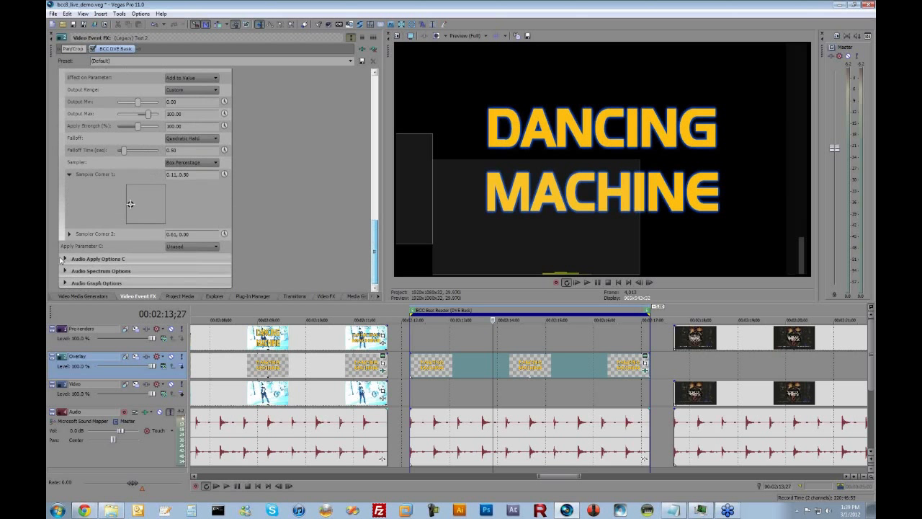
{"action": "left_click", "coordinate": [69, 234]}
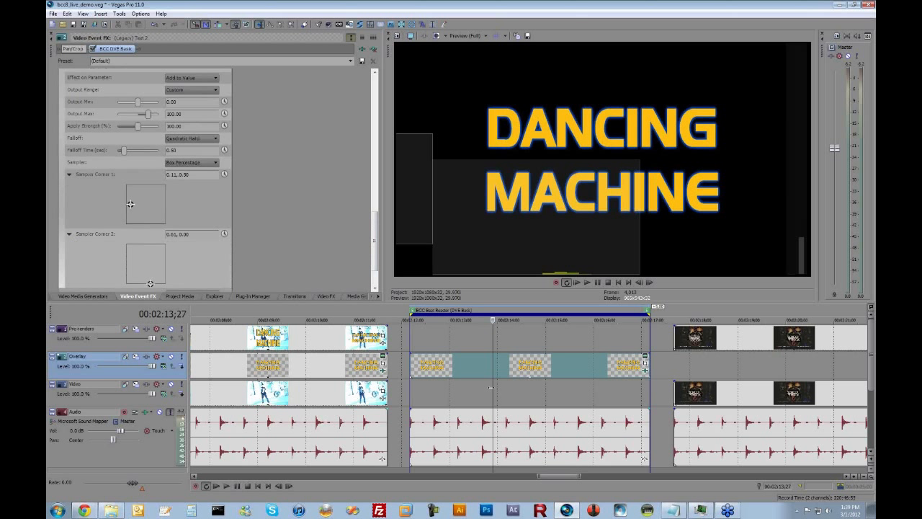
{"action": "left_click", "coordinate": [484, 427]}
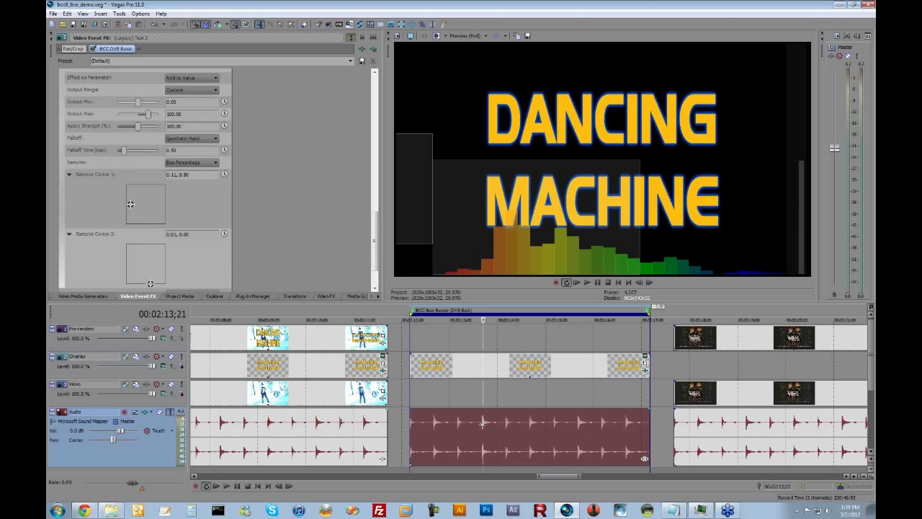
{"action": "key", "text": "Left"}
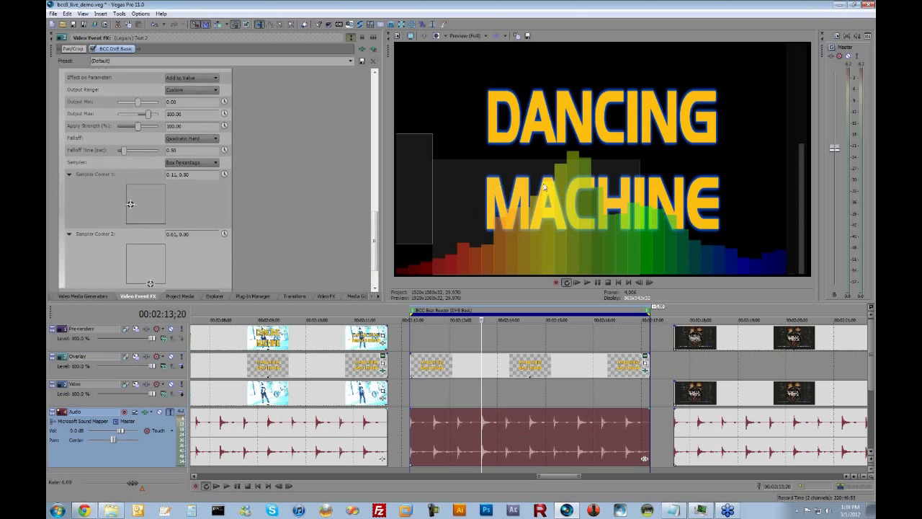
{"action": "left_click", "coordinate": [131, 205]}
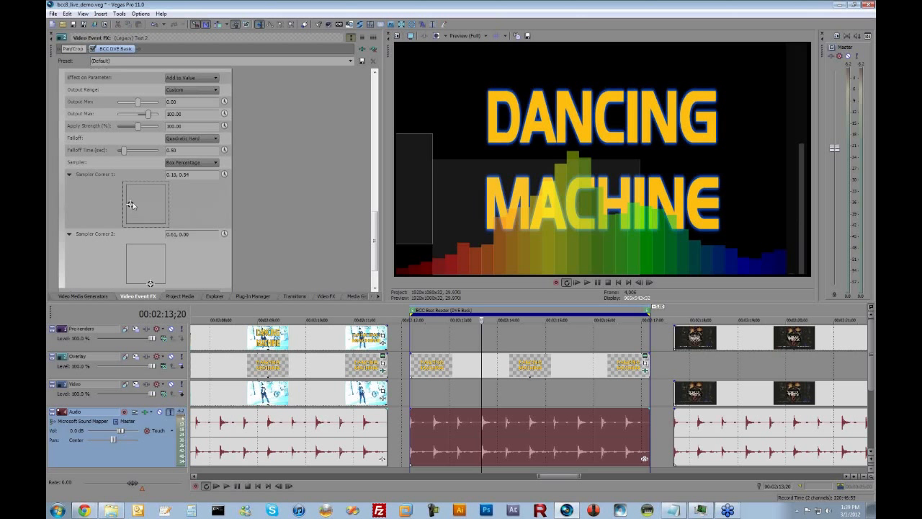
{"action": "left_click_drag", "start_coordinate": [132, 205], "coordinate": [142, 205]}
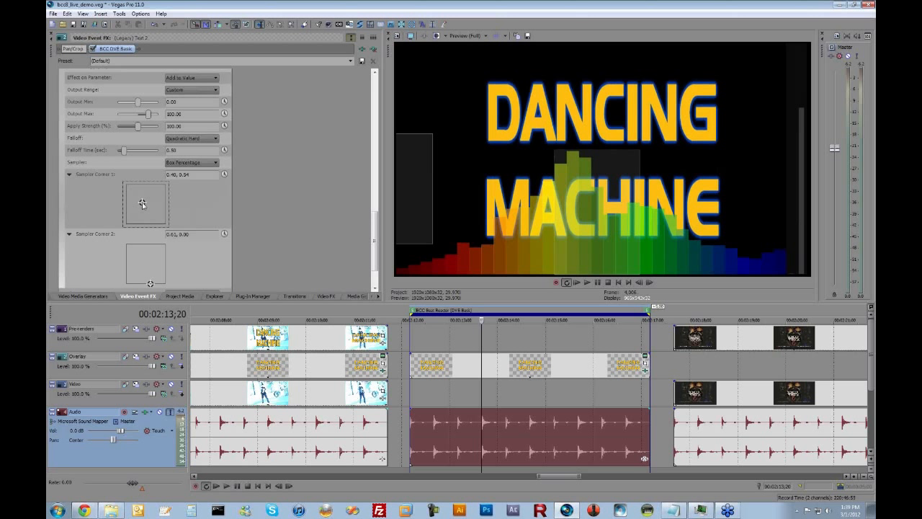
Step: Narrow the second sampler box around the mid-frequency peak by moving its Sampler Corner 2 horizontally to about 0.49
{"action": "left_click", "coordinate": [150, 285]}
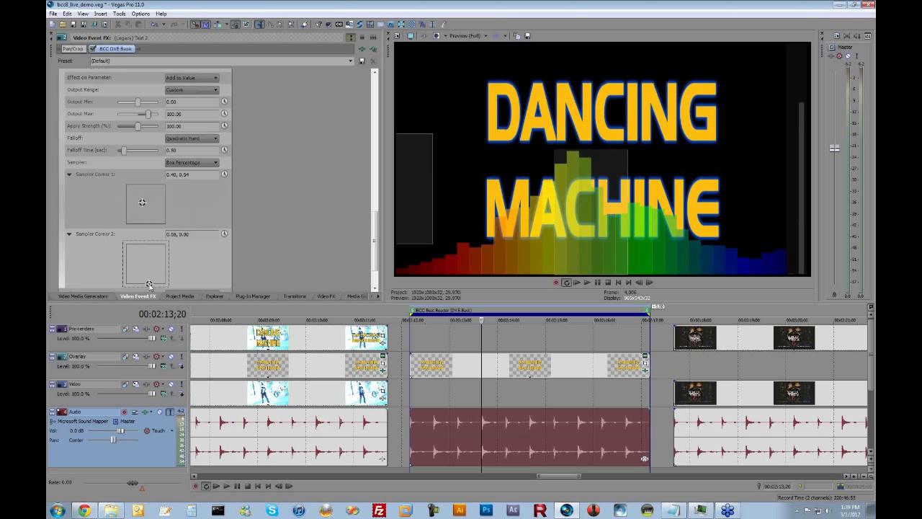
{"action": "left_click_drag", "start_coordinate": [147, 286], "coordinate": [144, 286]}
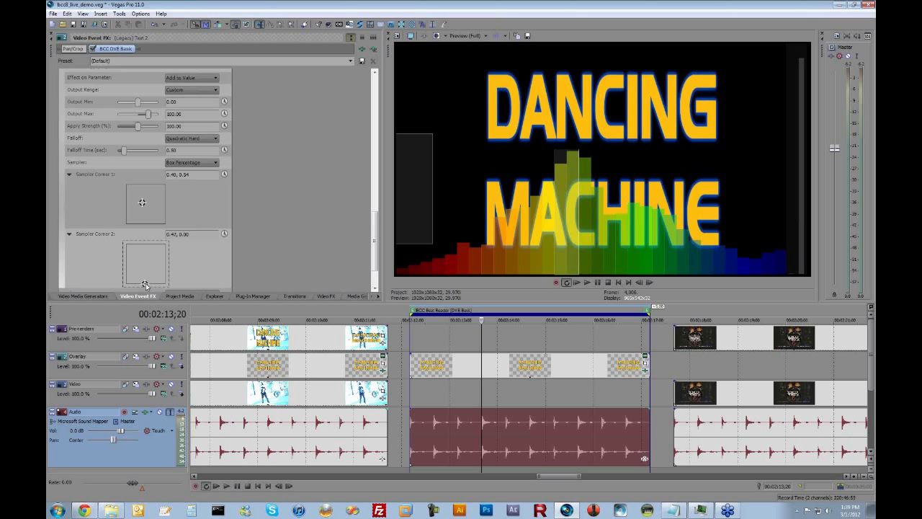
{"action": "left_click_drag", "start_coordinate": [146, 285], "coordinate": [146, 285]}
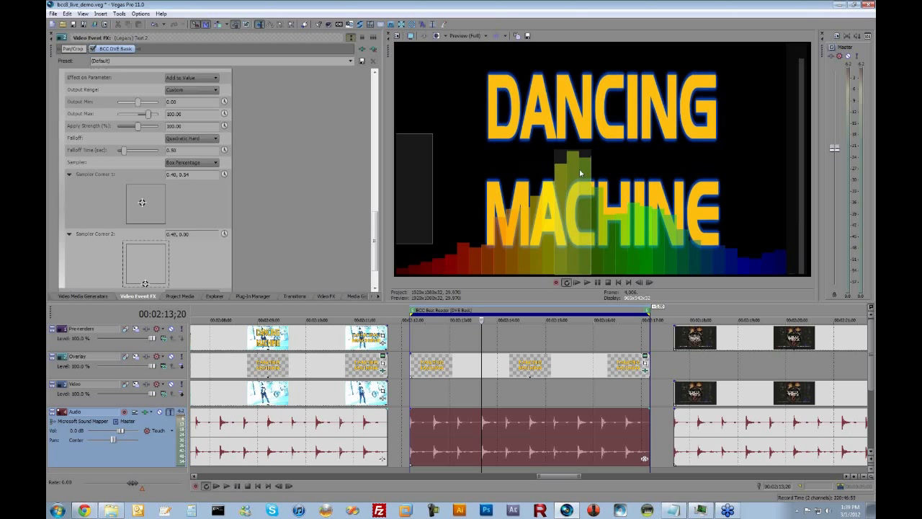
Step: Compare the frames at 02:13;22 and 02:14;05, and raise Sampler Corner 2 of options B to about 0.49, 0.23 to exclude the bass beat's levels
{"action": "left_click", "coordinate": [485, 426]}
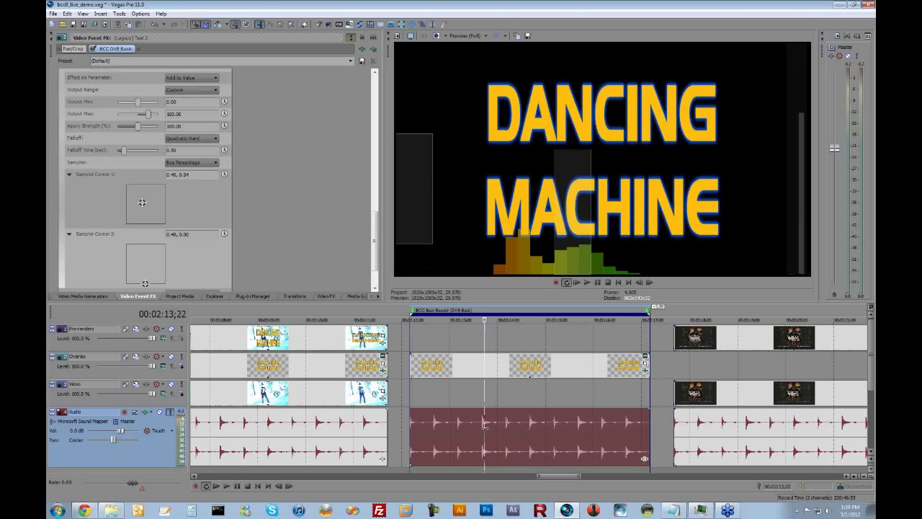
{"action": "left_click", "coordinate": [507, 430]}
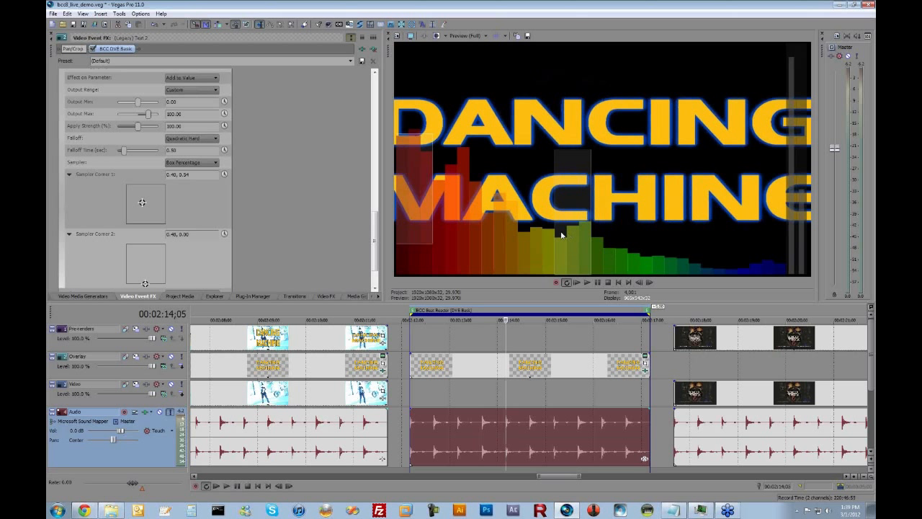
{"action": "left_click", "coordinate": [146, 285]}
{"action": "left_click_drag", "start_coordinate": [146, 286], "coordinate": [147, 276]}
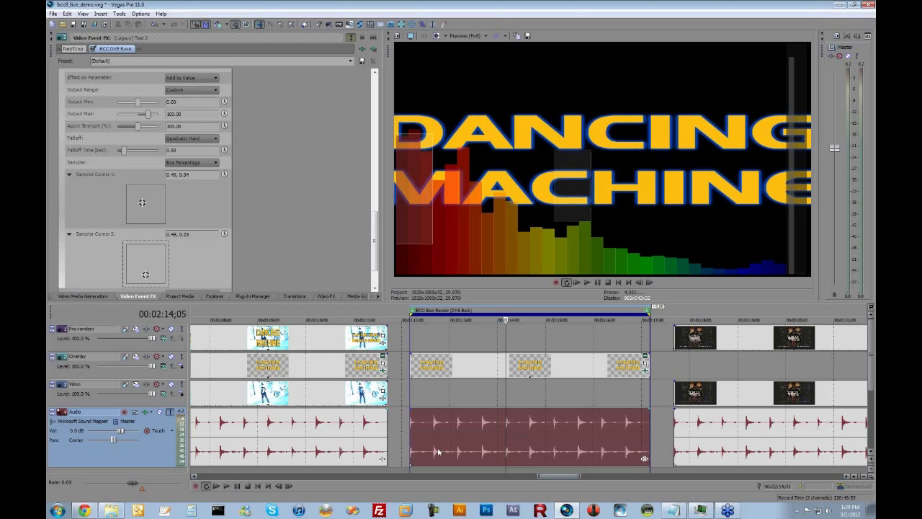
Step: Play the title from its start to check how its width and height react to the different beats
{"action": "left_click", "coordinate": [412, 391]}
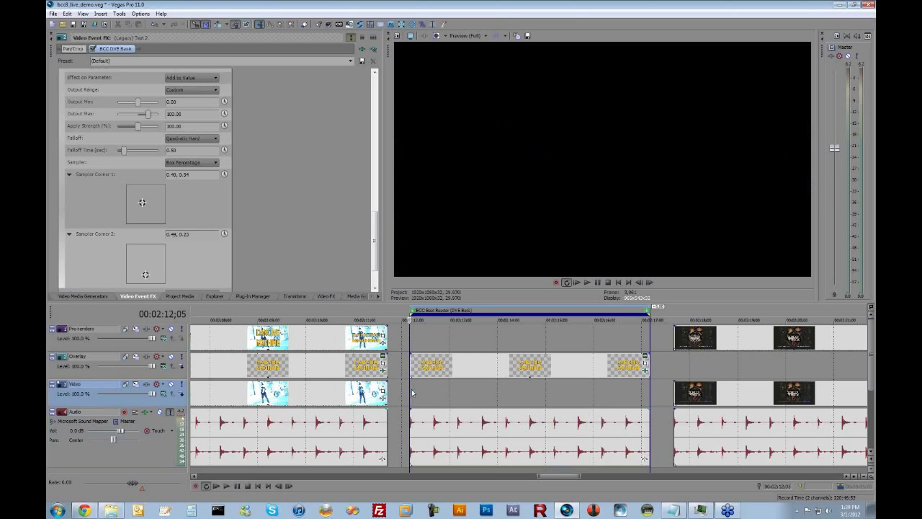
{"action": "key", "text": "space"}
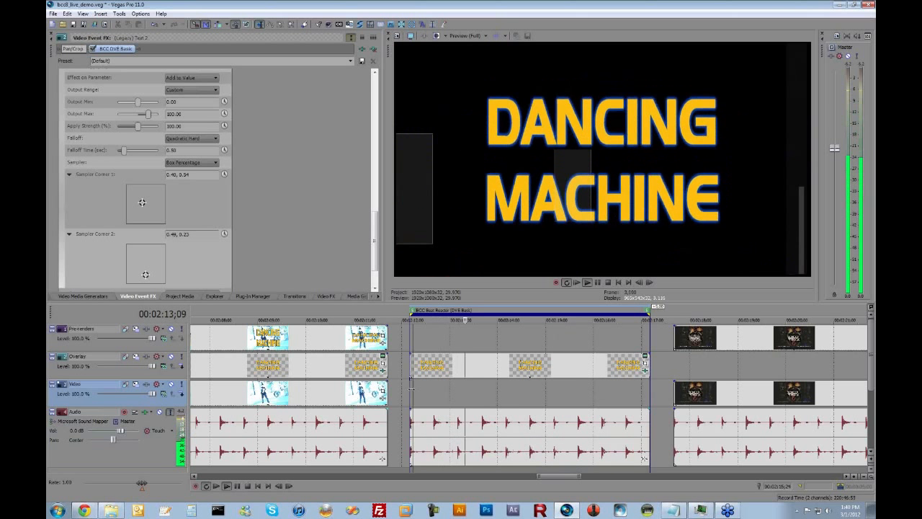
{"action": "key", "text": "space"}
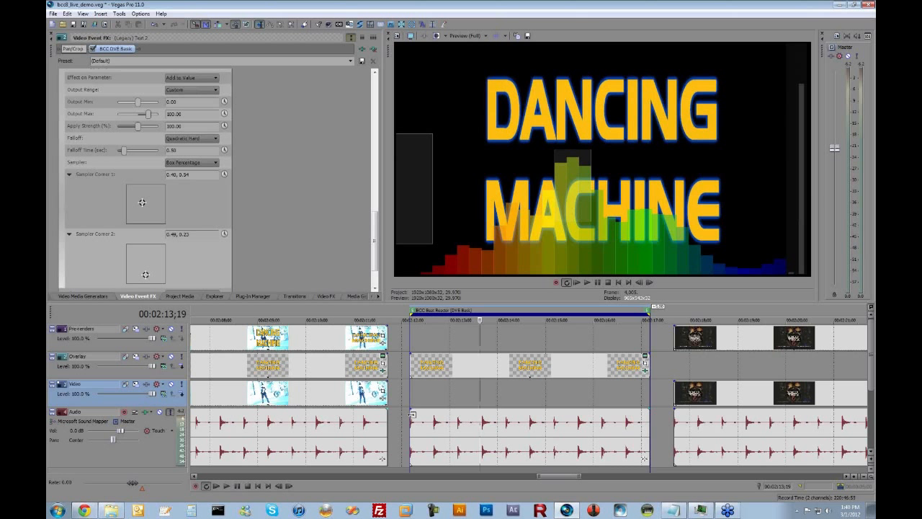
{"action": "left_click", "coordinate": [425, 417]}
{"action": "key", "text": "space"}
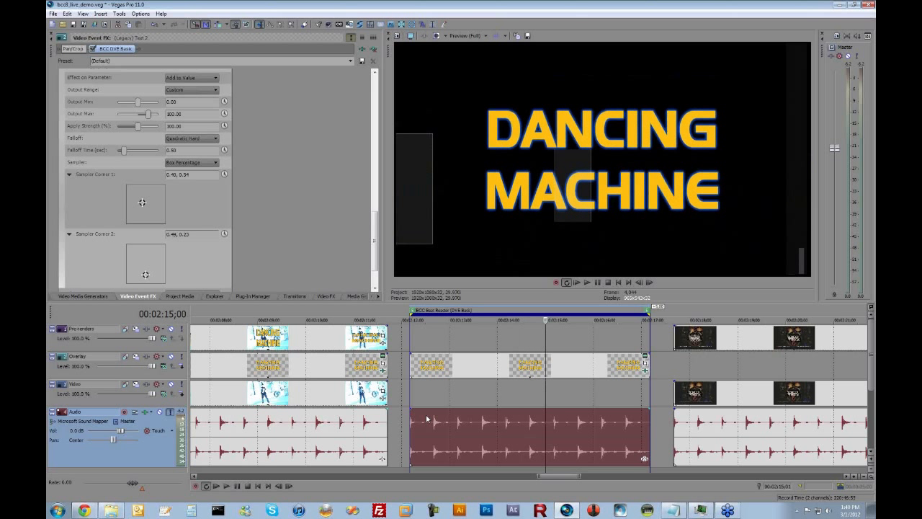
Step: Select the title event and shorten the playback loop region to end shortly after 02:15
{"action": "left_click", "coordinate": [474, 371]}
{"action": "key", "text": "space"}
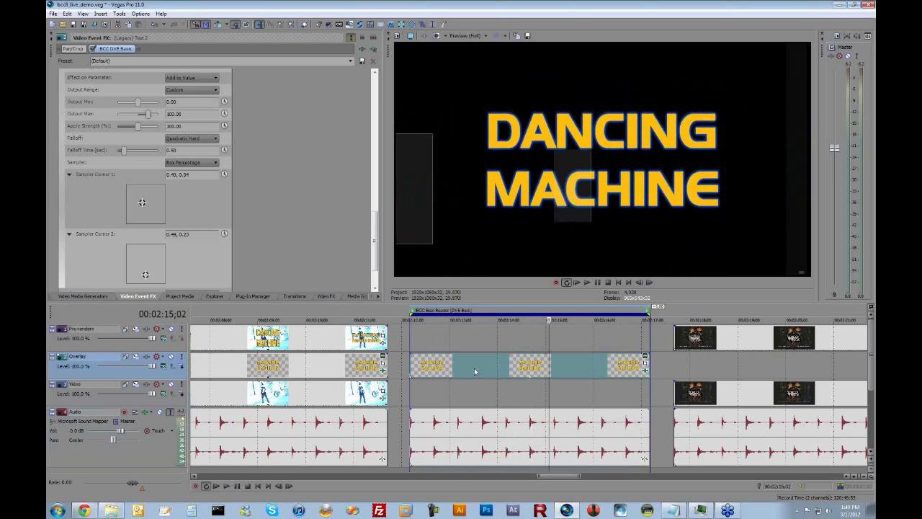
{"action": "key", "text": "o"}
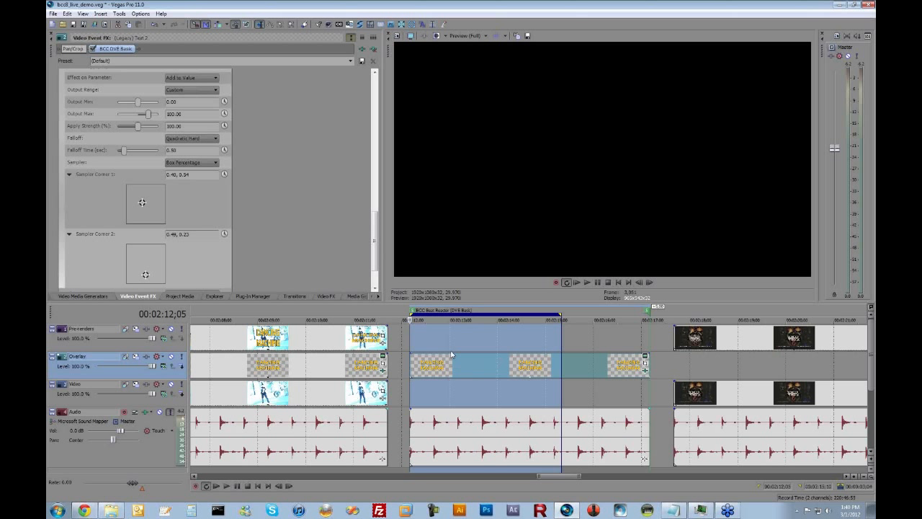
Step: At 02:13;20, hide the audio spectrum overlay by setting the Beat Reactor's Show Graph to No
{"action": "left_click_drag", "start_coordinate": [375, 237], "coordinate": [375, 152]}
{"action": "left_click", "coordinate": [65, 117]}
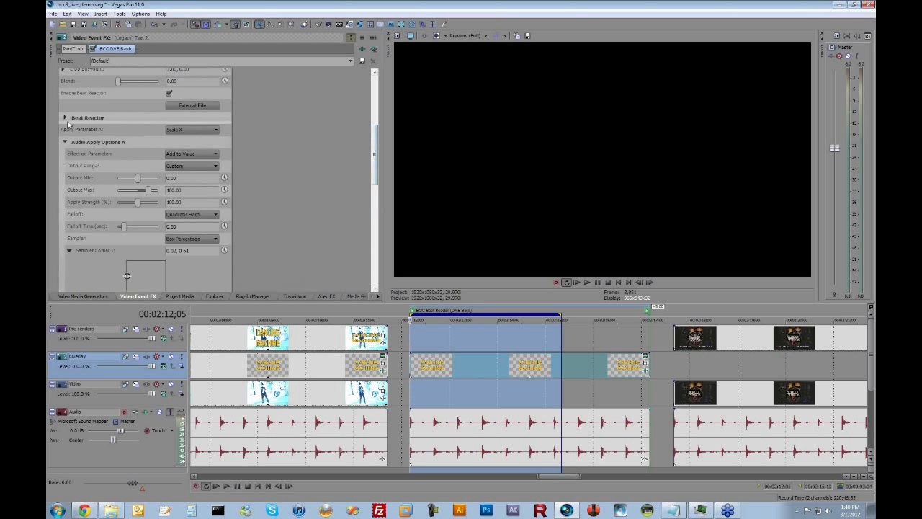
{"action": "left_click", "coordinate": [477, 335]}
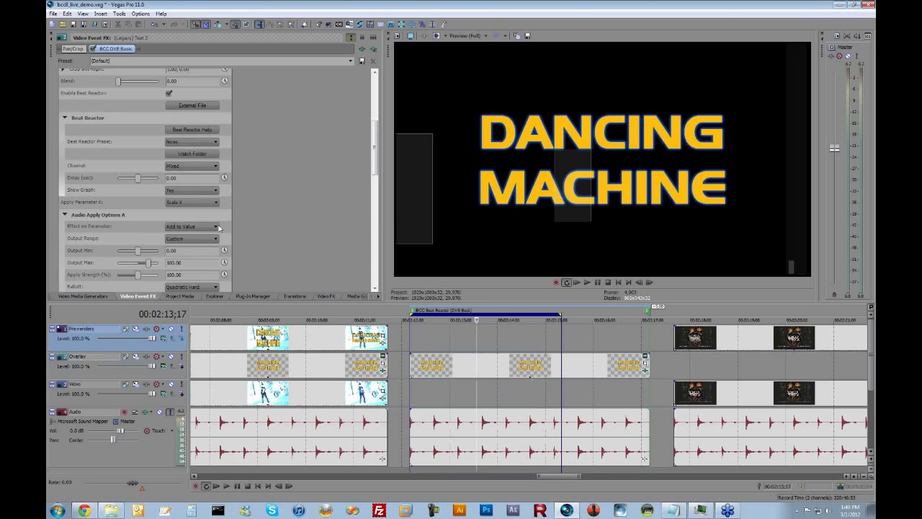
{"action": "left_click", "coordinate": [482, 427]}
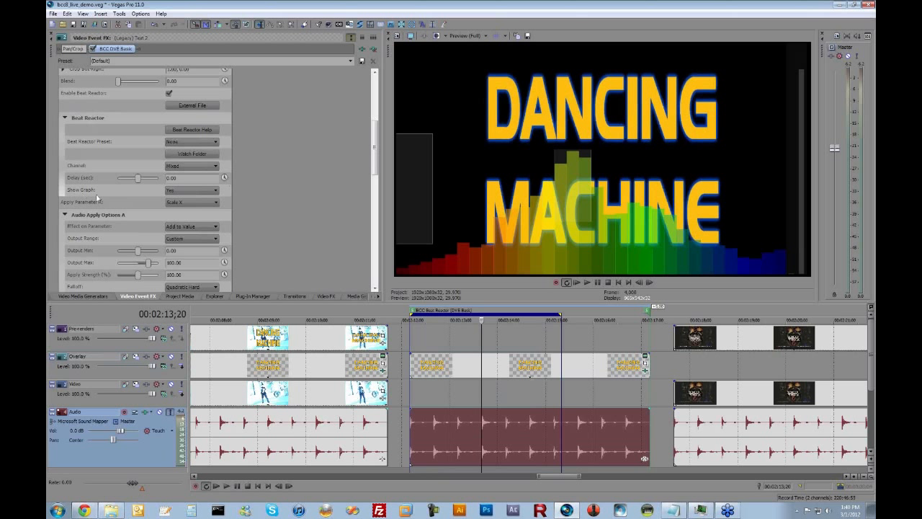
{"action": "left_click", "coordinate": [184, 190]}
{"action": "left_click", "coordinate": [181, 204]}
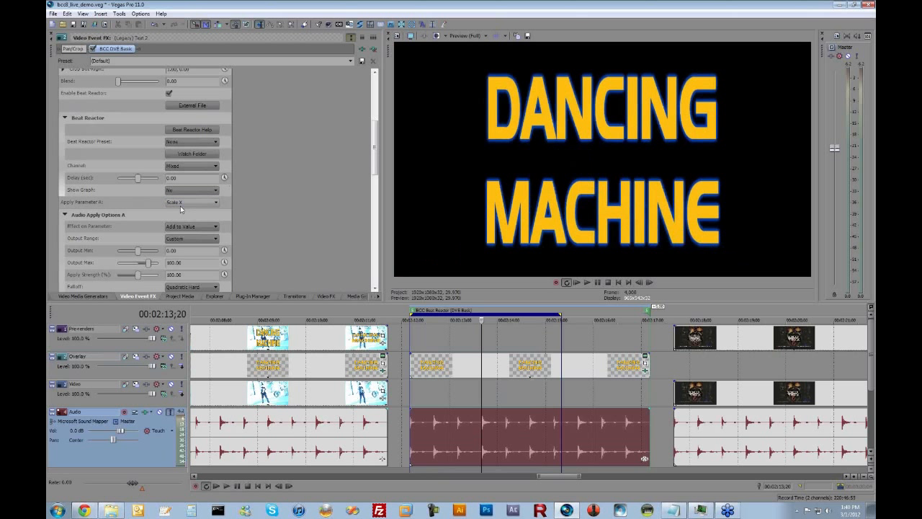
Step: Play the title from 02:12;29 to check the beat-driven scaling without the graph
{"action": "left_click", "coordinate": [447, 342]}
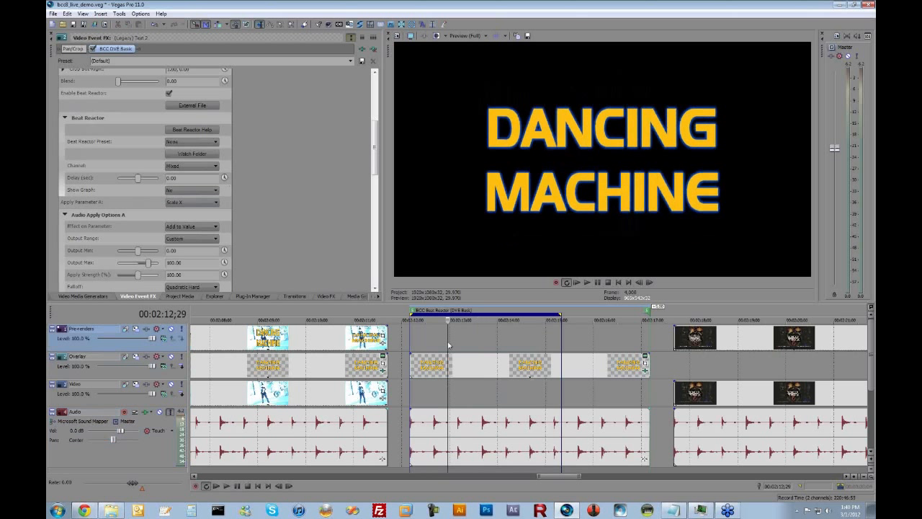
{"action": "key", "text": "space"}
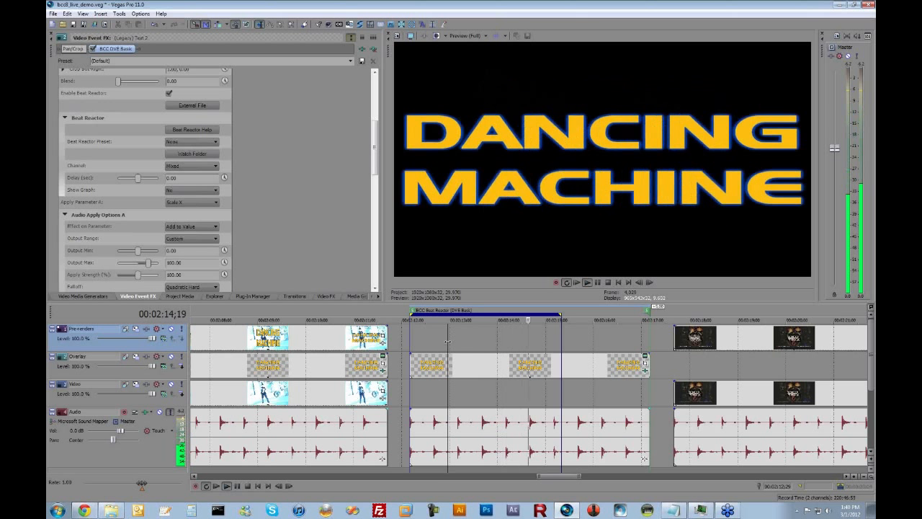
{"action": "key", "text": "Return"}
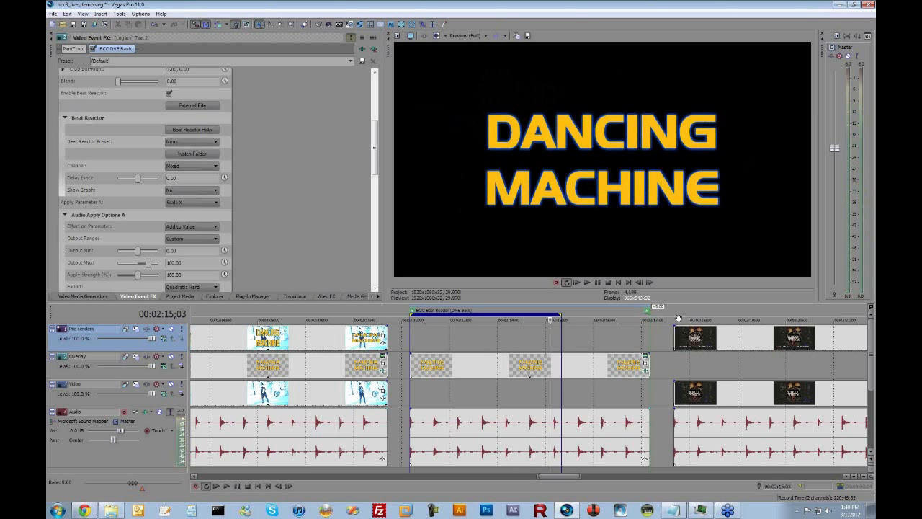
Step: Loop the School of Rock event on the Pre-renders track and play it to examine its beat-driven ripple effect
{"action": "left_click_drag", "start_coordinate": [675, 320], "coordinate": [314, 280]}
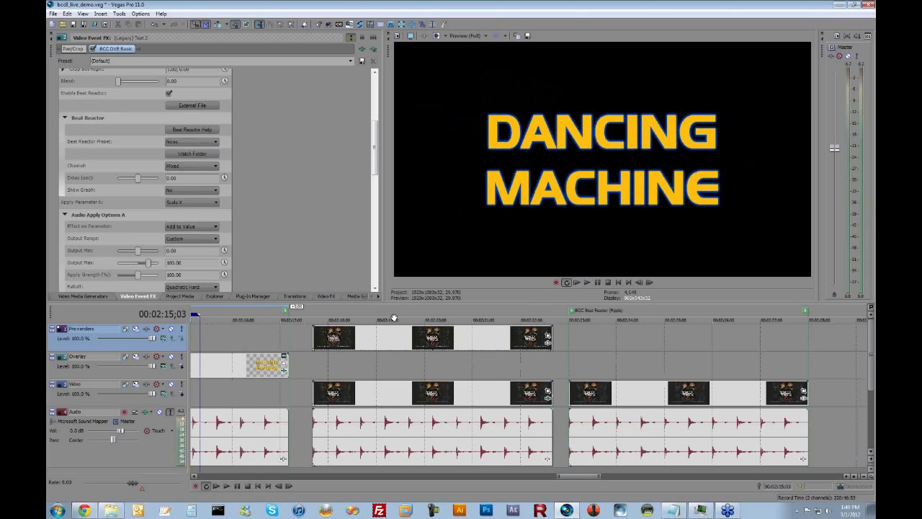
{"action": "double_click", "coordinate": [425, 344]}
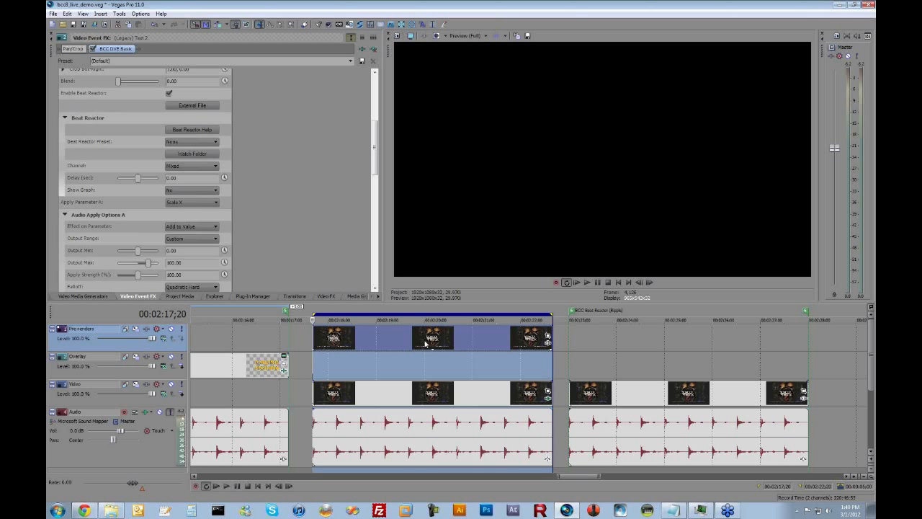
{"action": "key", "text": "space"}
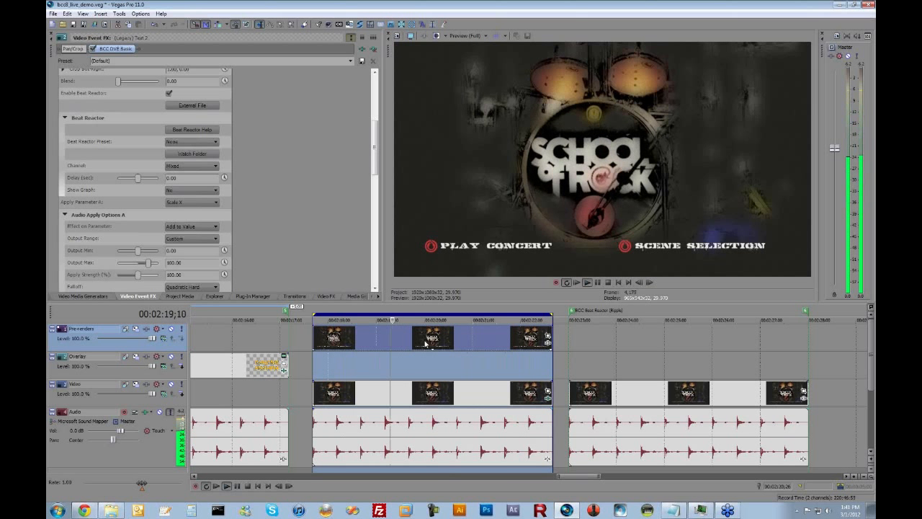
{"action": "left_click", "coordinate": [425, 344]}
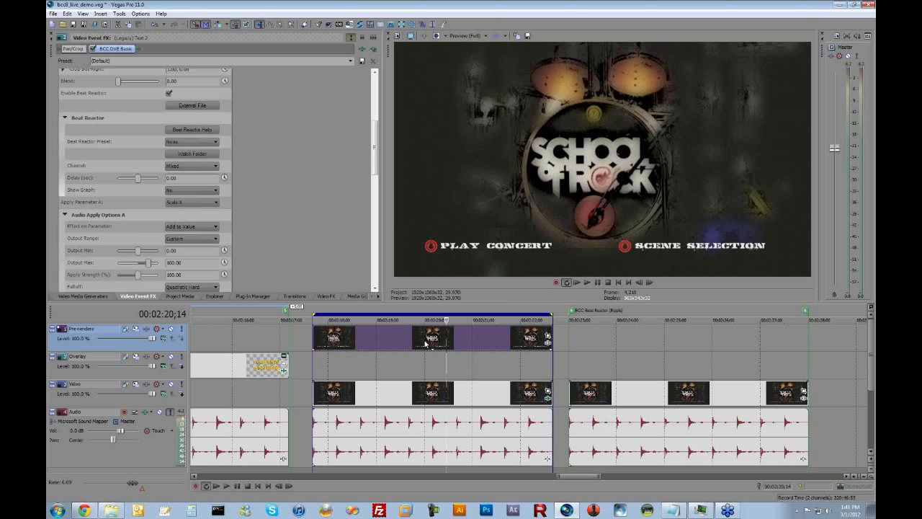
{"action": "key", "text": "space"}
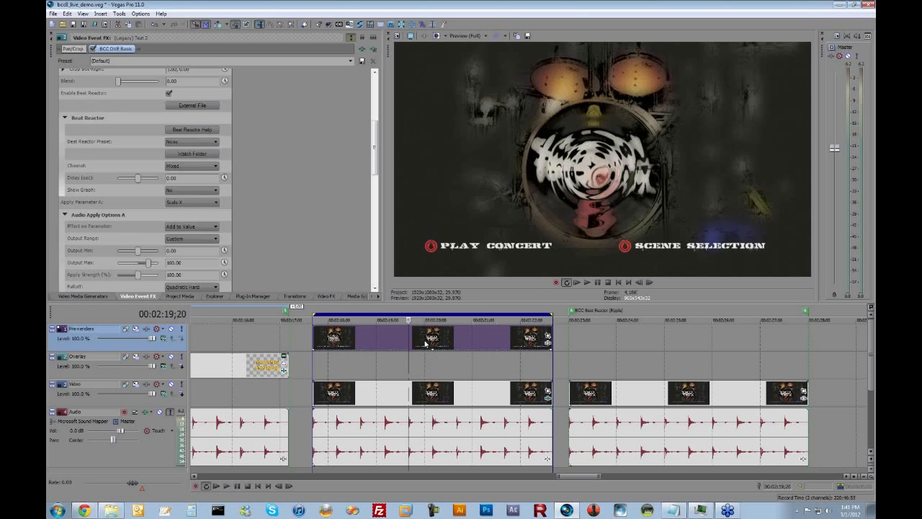
Step: Loop the first clip of the man on the Pre-renders track and play it to examine the BRING THE NOISE title animation
{"action": "left_click", "coordinate": [424, 344]}
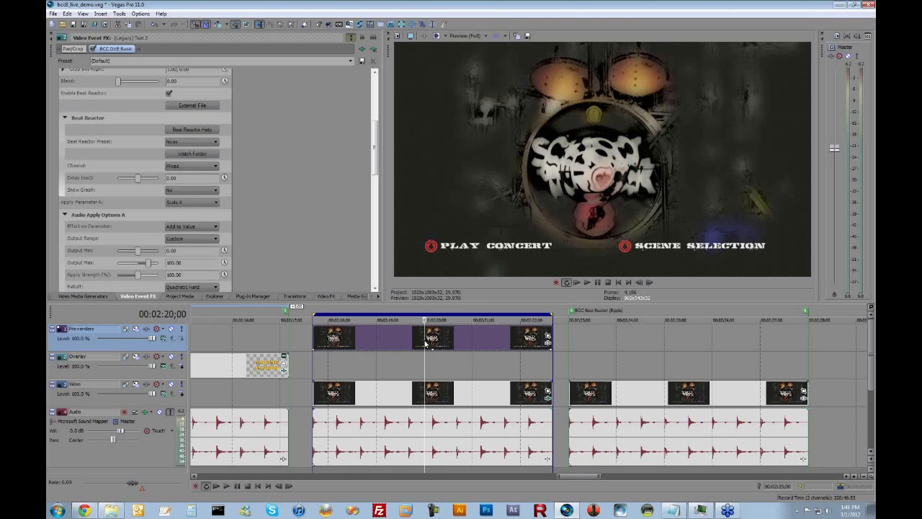
{"action": "scroll", "coordinate": [484, 350], "scroll_direction": "down", "scroll_amount": 4}
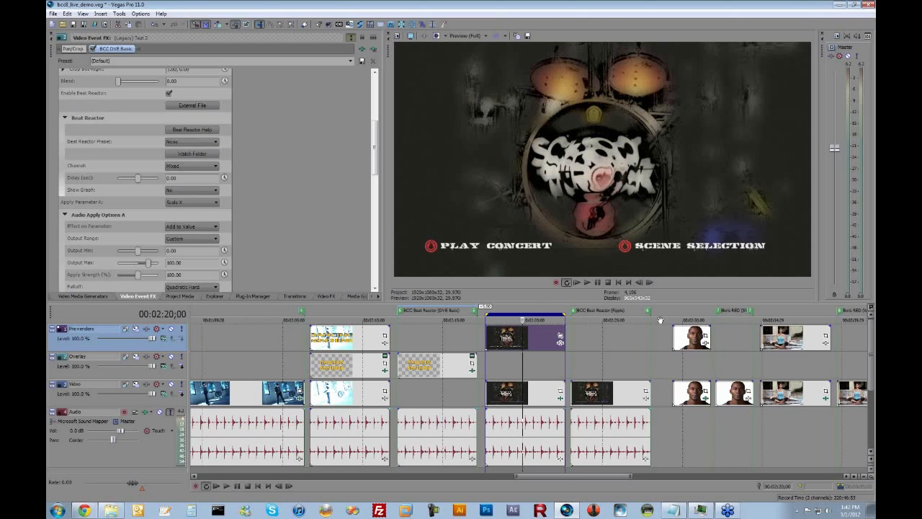
{"action": "scroll", "coordinate": [663, 319], "scroll_direction": "right", "scroll_amount": 3}
{"action": "left_click", "coordinate": [530, 337]}
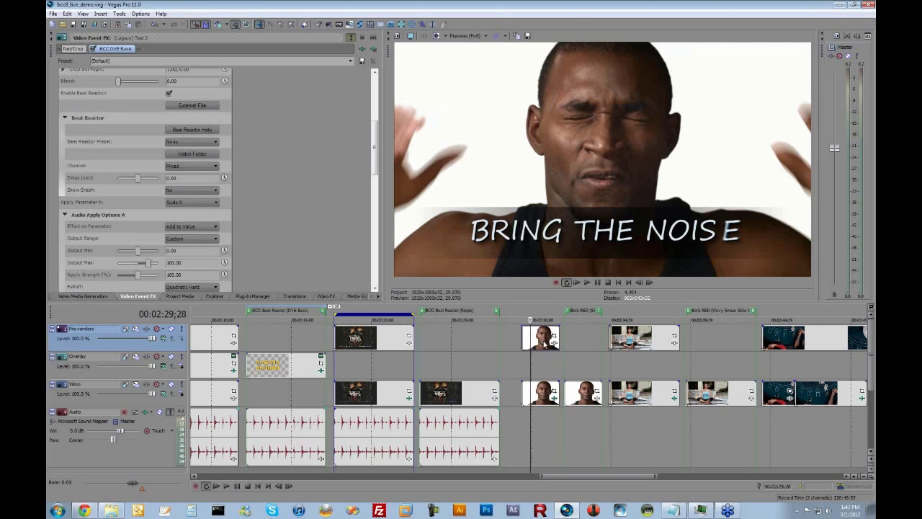
{"action": "double_click", "coordinate": [545, 345]}
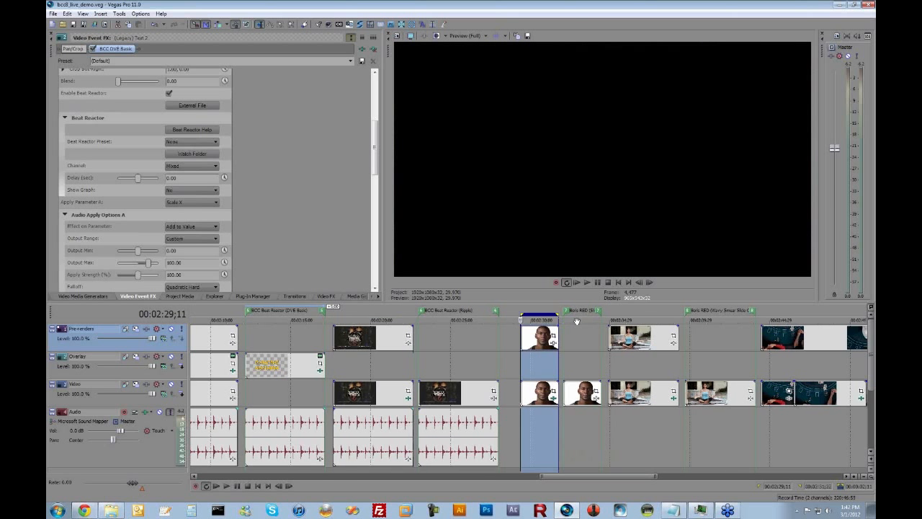
{"action": "key", "text": "space"}
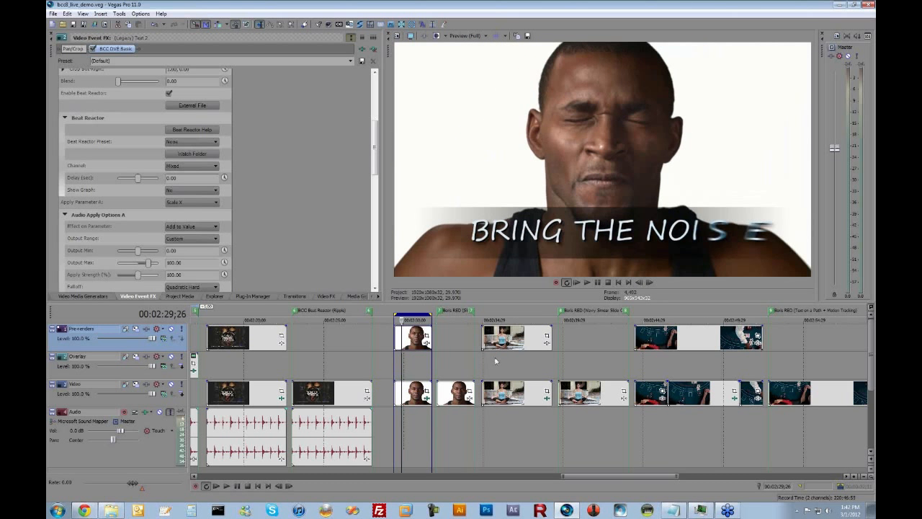
Step: Set the loop region to the second clip of the man on the Video track and apply the Boris RED effect from BorisFX to it
{"action": "left_click", "coordinate": [458, 393]}
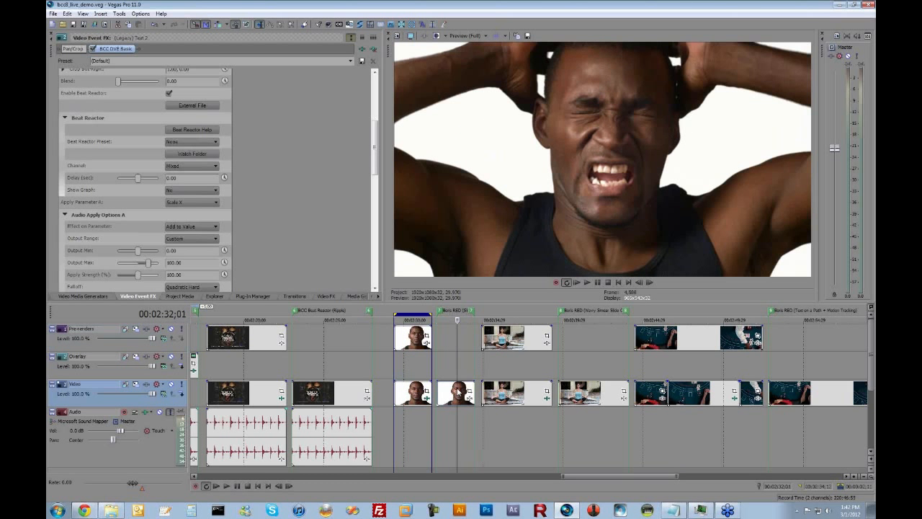
{"action": "double_click", "coordinate": [459, 393]}
{"action": "scroll", "coordinate": [458, 396], "scroll_direction": "up", "scroll_amount": 2}
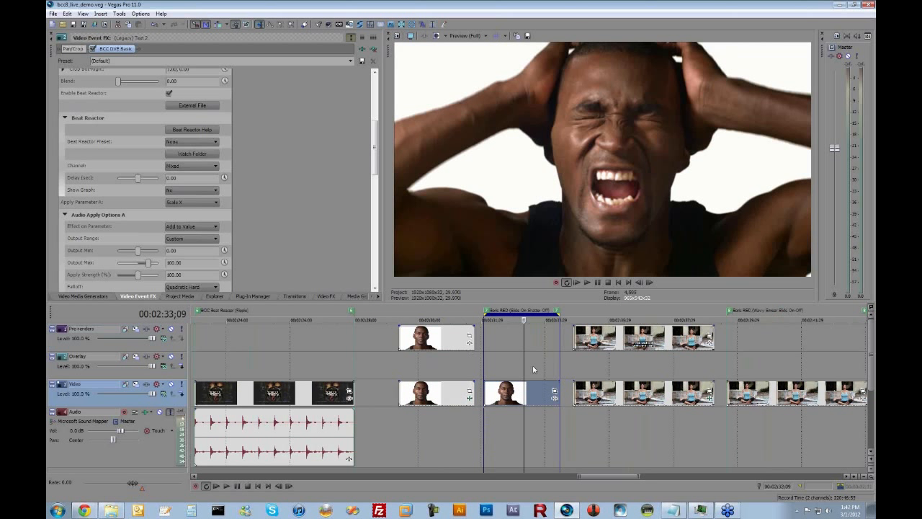
{"action": "left_click", "coordinate": [250, 297]}
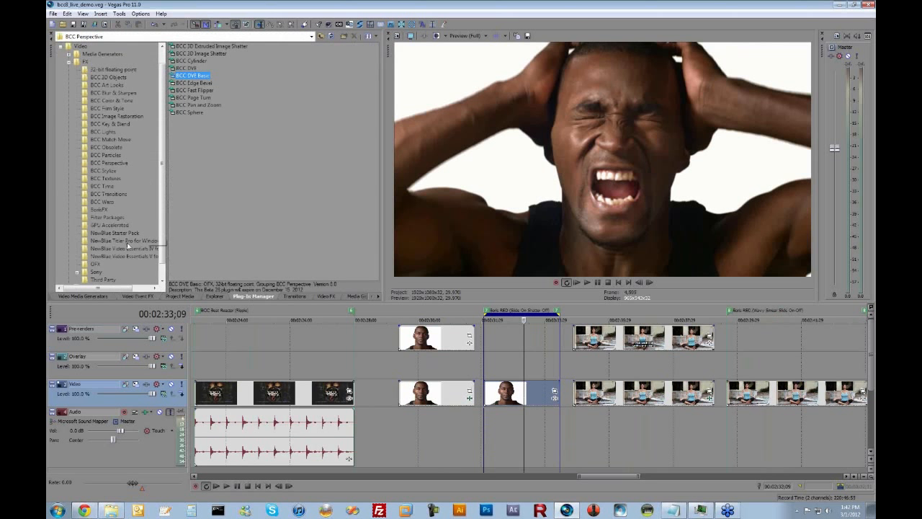
{"action": "left_click", "coordinate": [99, 209]}
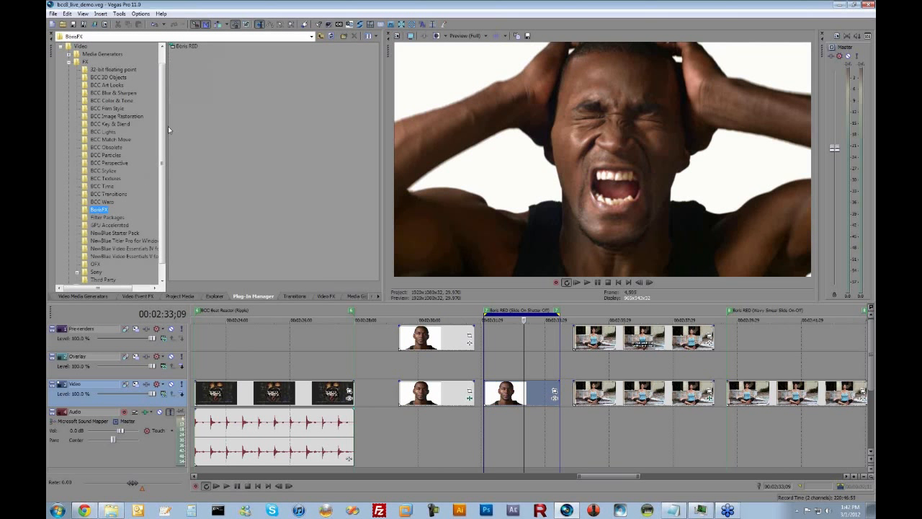
{"action": "left_click", "coordinate": [184, 46]}
{"action": "left_click_drag", "start_coordinate": [511, 378], "coordinate": [513, 400]}
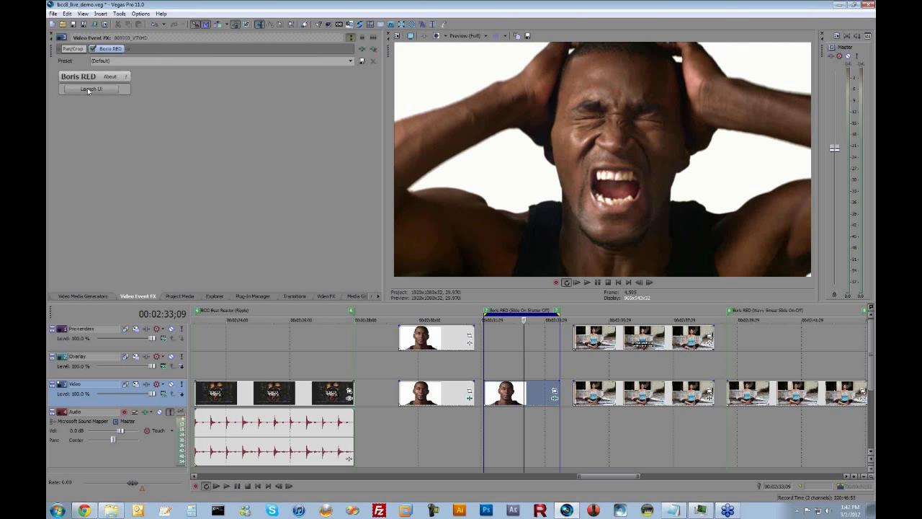
Step: Launch the Boris RED interface and open the project 02 Slide ON-Shatter OFF.red without saving the current effect settings
{"action": "left_click", "coordinate": [87, 89]}
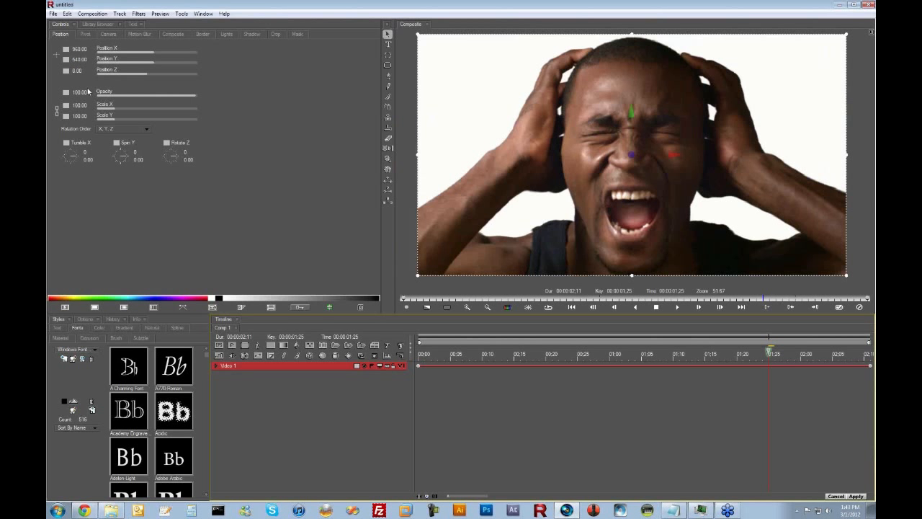
{"action": "left_click", "coordinate": [52, 14]}
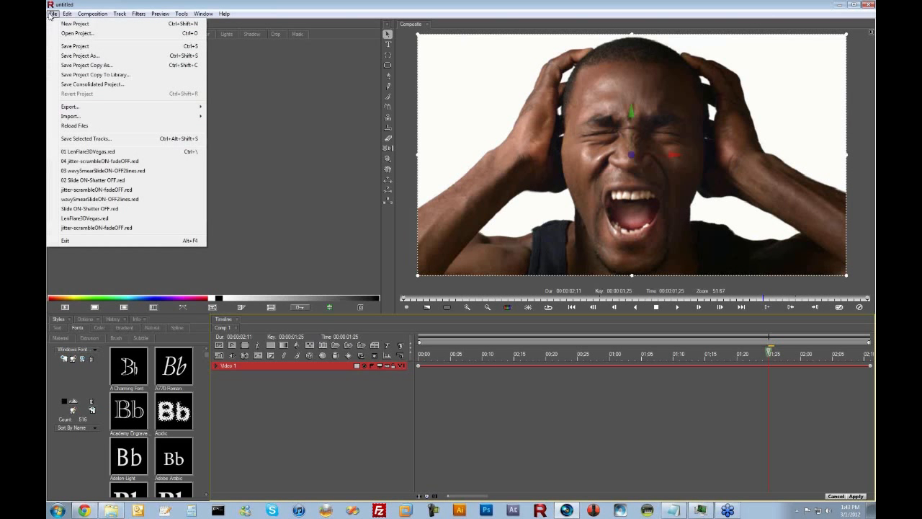
{"action": "left_click", "coordinate": [62, 33]}
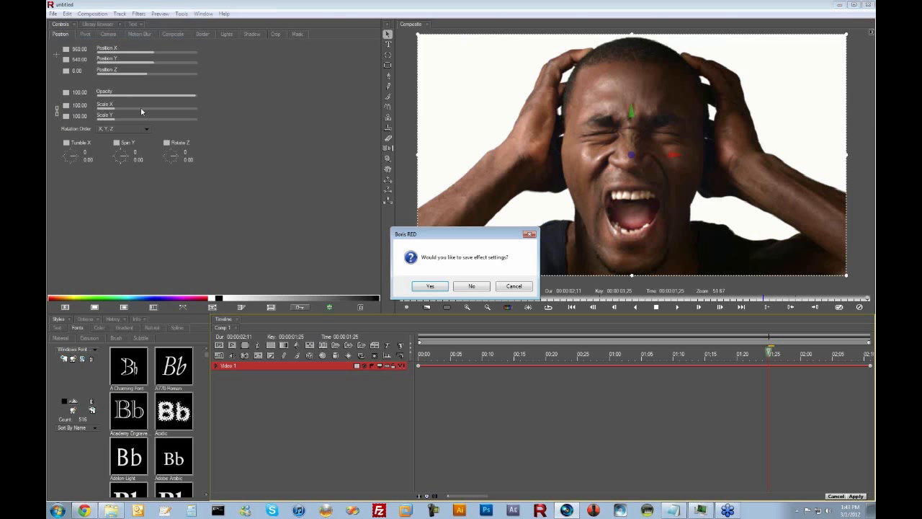
{"action": "left_click", "coordinate": [469, 287]}
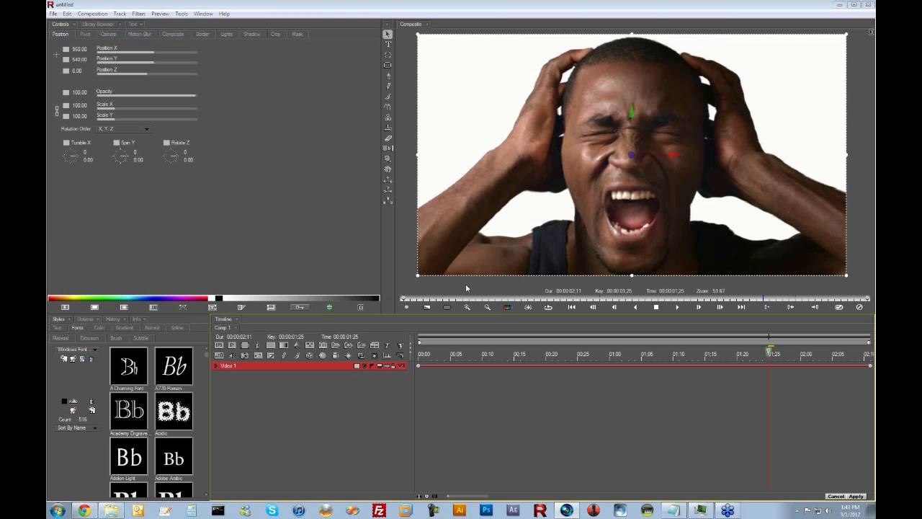
{"action": "left_click", "coordinate": [156, 107]}
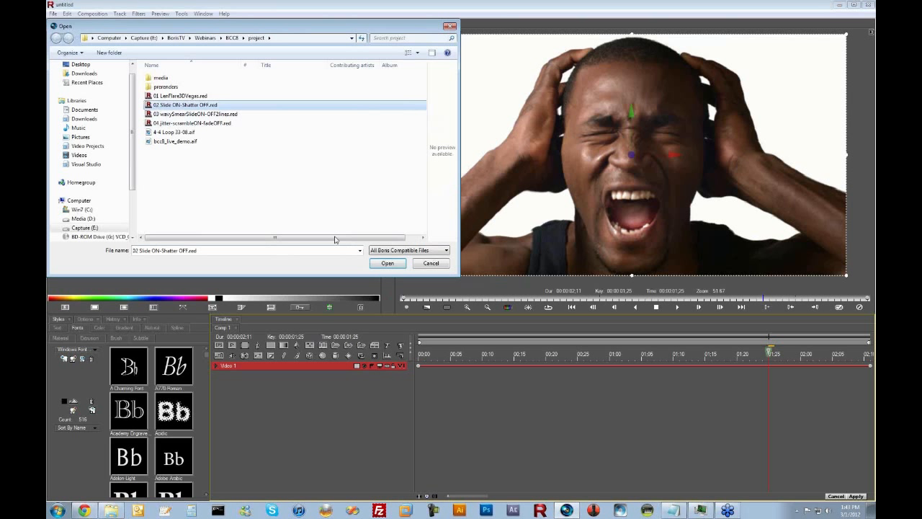
{"action": "left_click", "coordinate": [382, 263]}
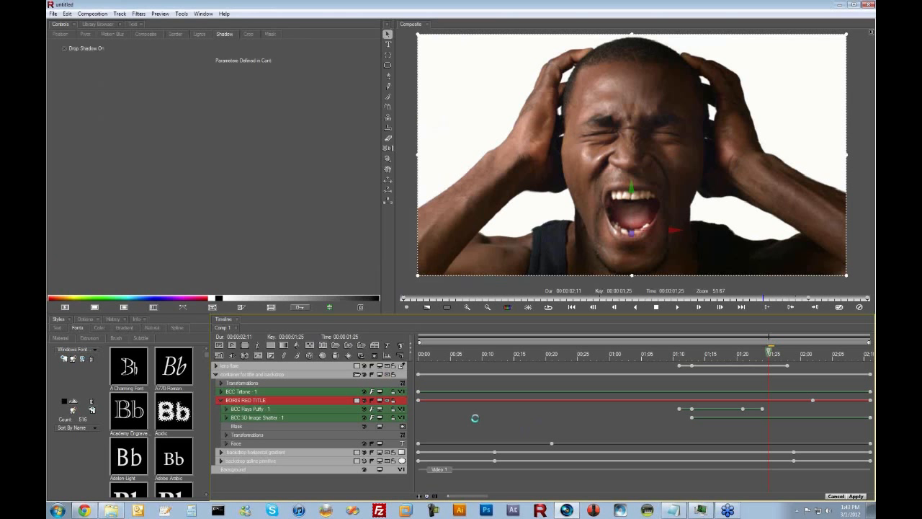
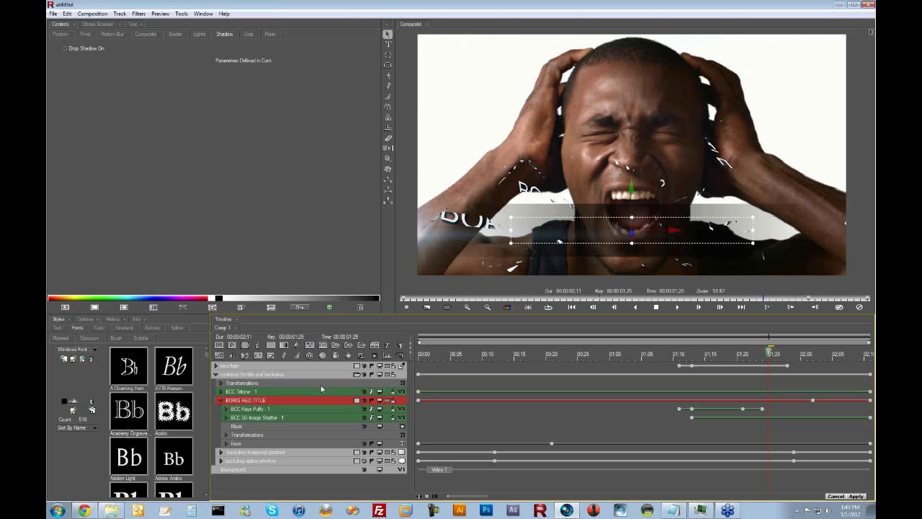
Step: At about 00:16, replace the BORIS RED TITLE track's text with BRING THE NOISE and update the composite
{"action": "left_click", "coordinate": [518, 355]}
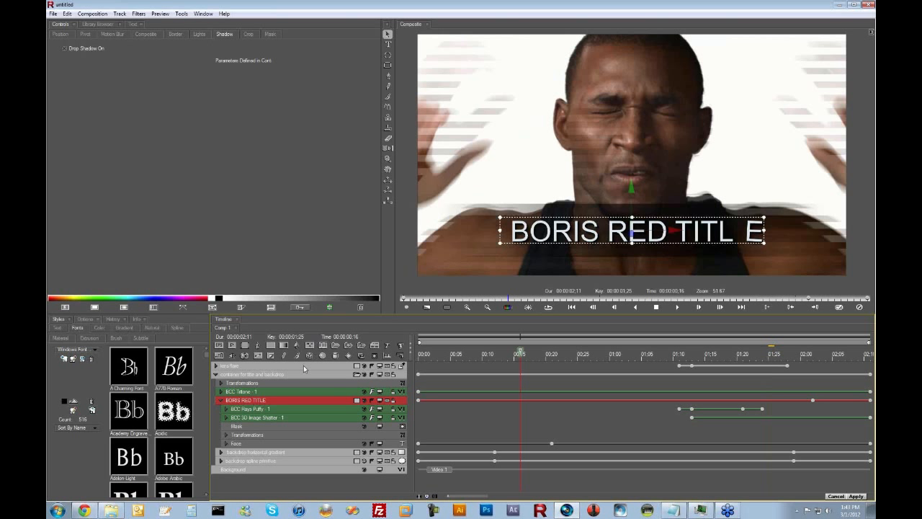
{"action": "left_click", "coordinate": [245, 401]}
{"action": "left_click", "coordinate": [133, 25]}
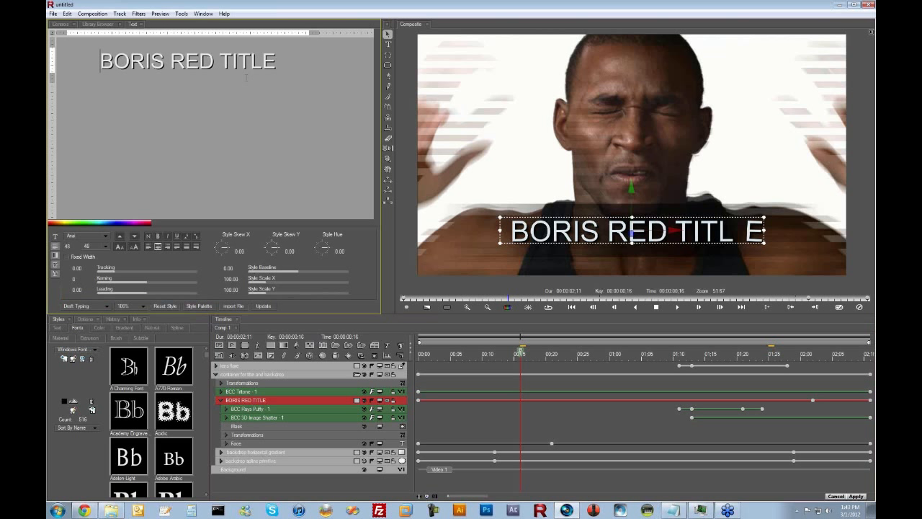
{"action": "left_click_drag", "start_coordinate": [277, 62], "coordinate": [100, 62]}
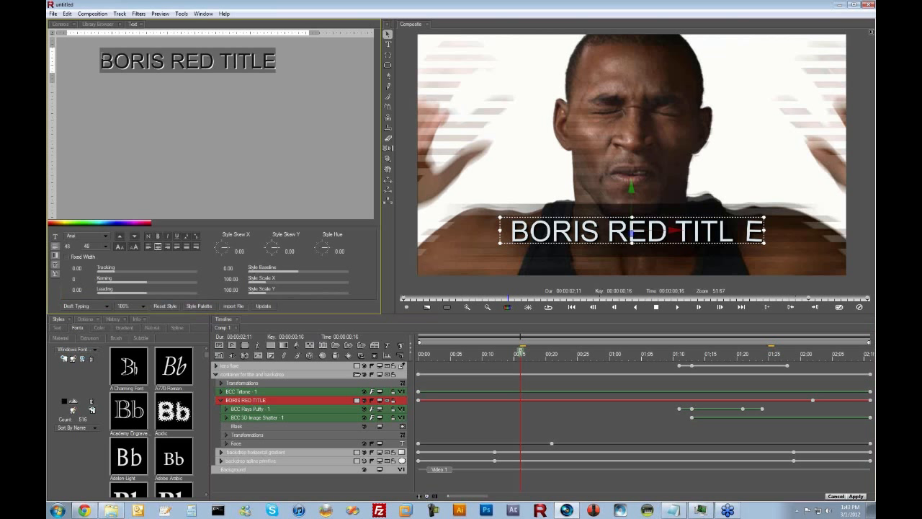
{"action": "type", "text": "BRING "}
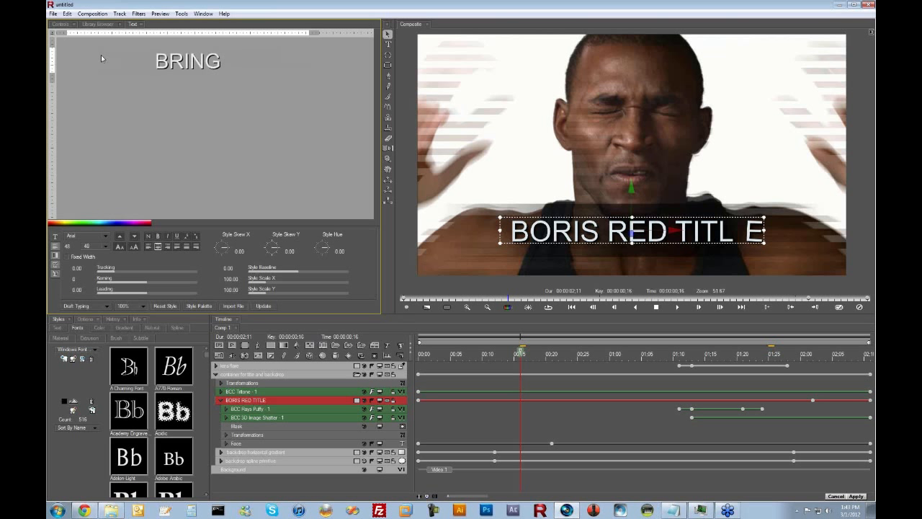
{"action": "type", "text": "THE NOISE"}
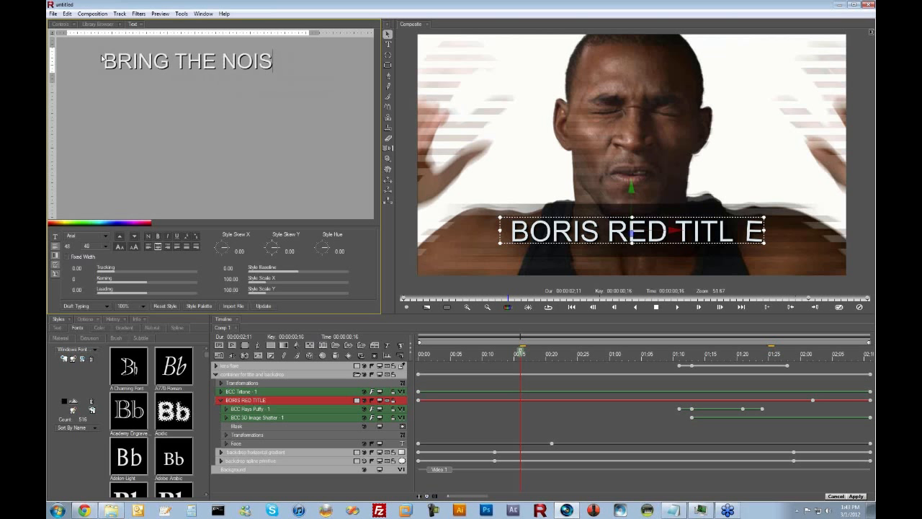
{"action": "left_click", "coordinate": [265, 305]}
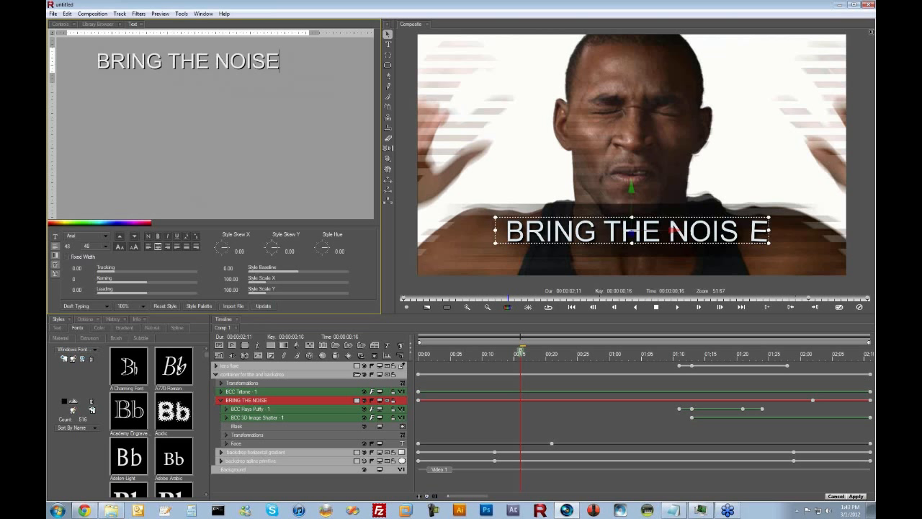
Step: Change the font of the whole title text to Acidic and update the composite
{"action": "left_click", "coordinate": [180, 368]}
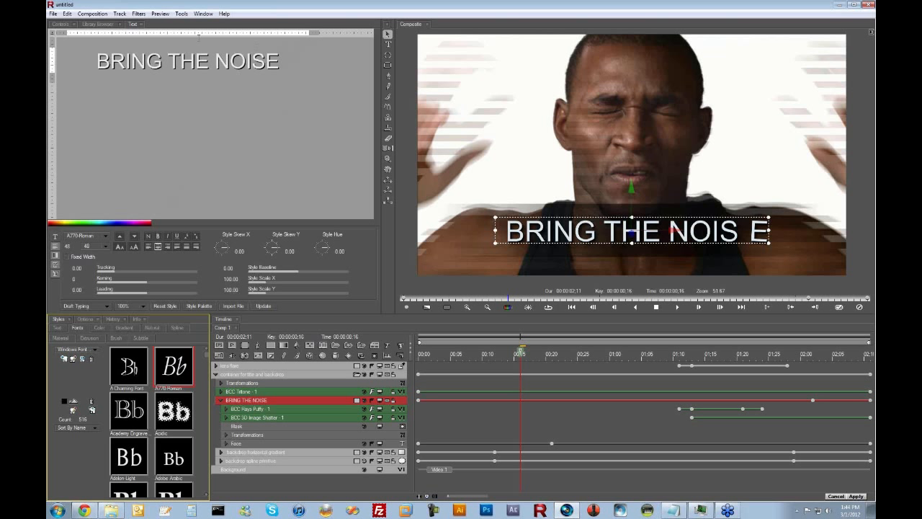
{"action": "key", "text": "ctrl+a"}
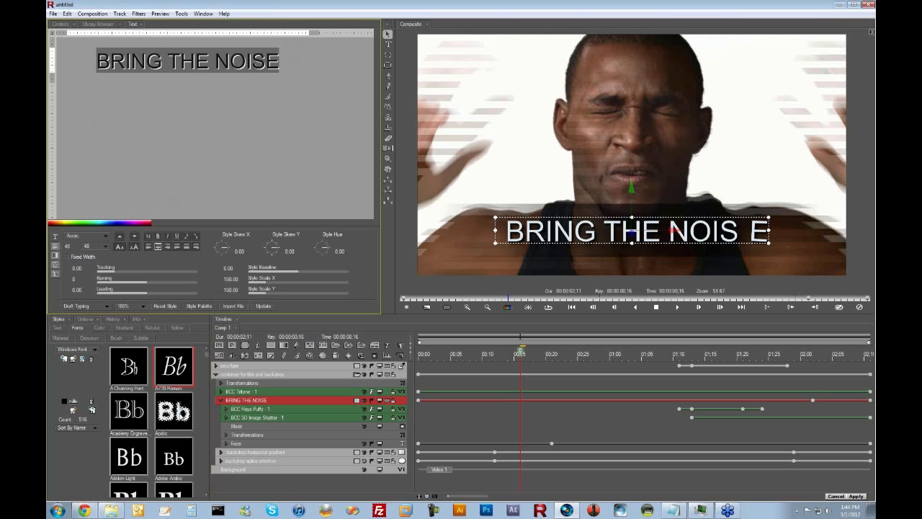
{"action": "left_click", "coordinate": [180, 414]}
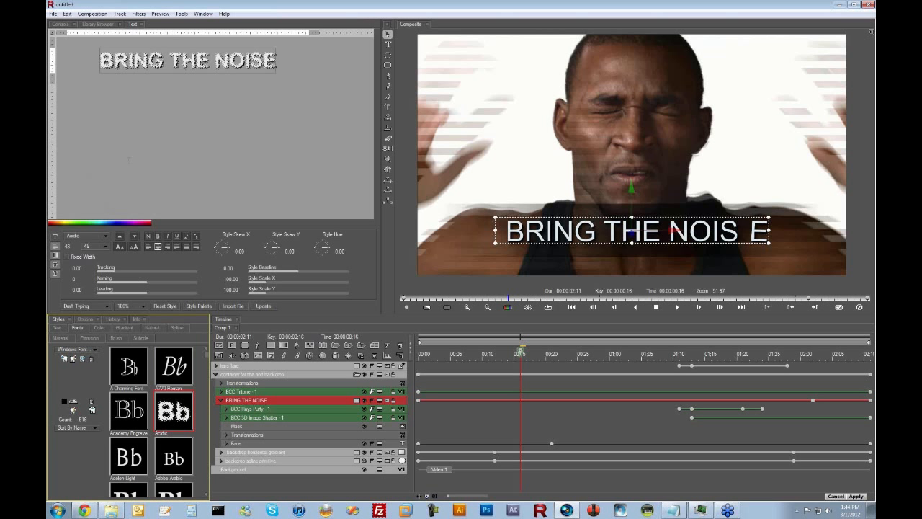
{"action": "left_click", "coordinate": [264, 306]}
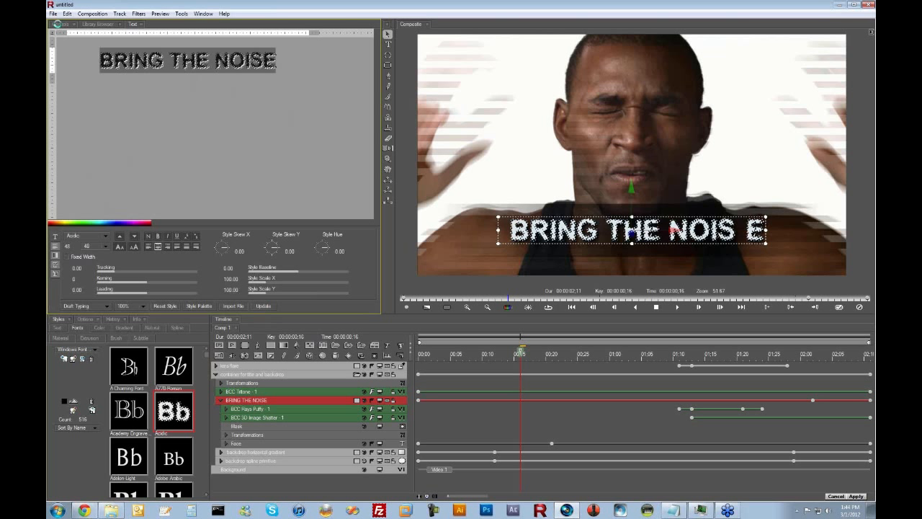
Step: Try the Adobe Arabic, Acidic and Adelon Light fonts directly on the title track, and finally apply Aharoni
{"action": "left_click", "coordinate": [59, 23]}
{"action": "left_click", "coordinate": [170, 458]}
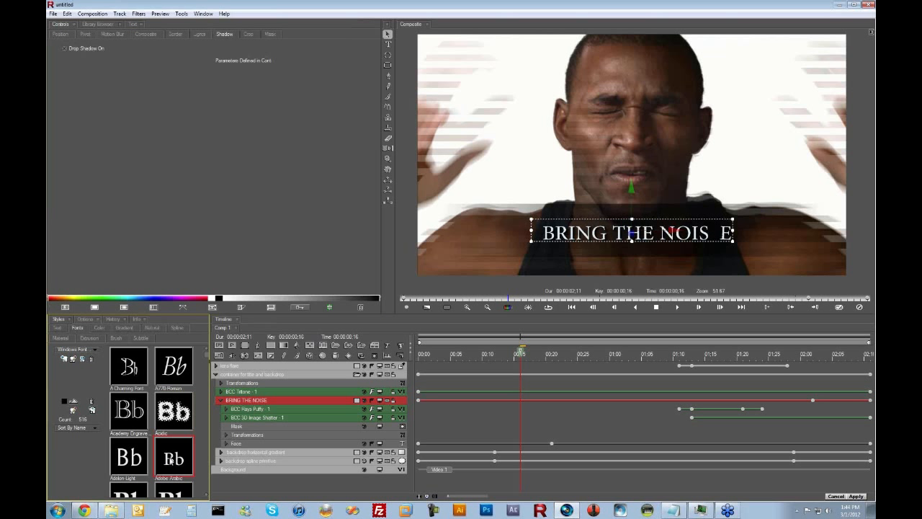
{"action": "left_click", "coordinate": [174, 419]}
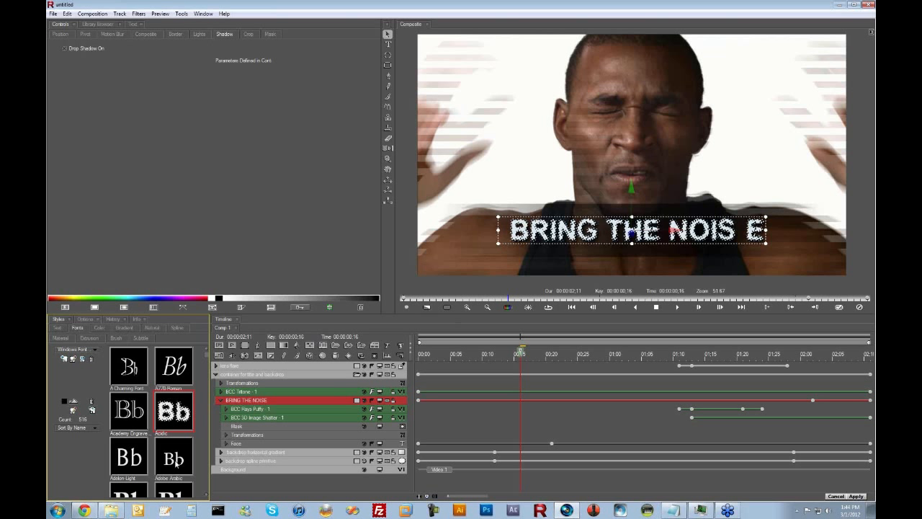
{"action": "left_click", "coordinate": [138, 460]}
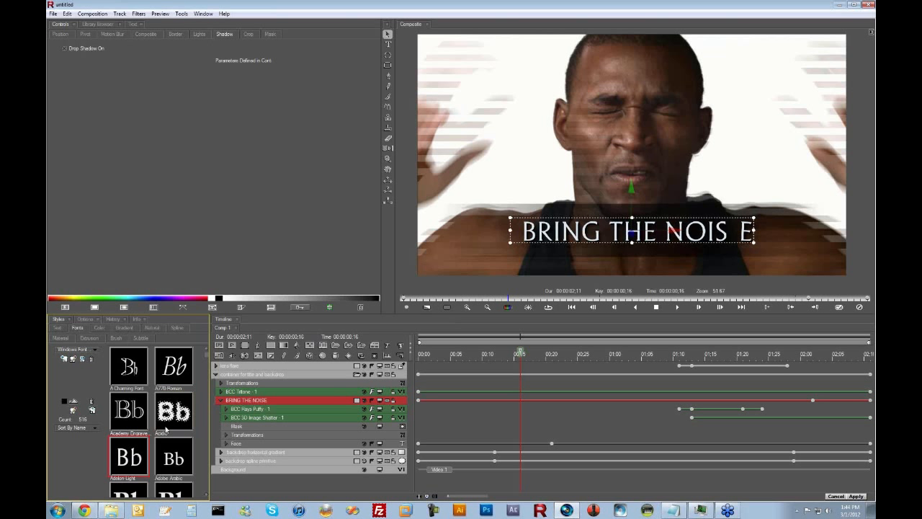
{"action": "scroll", "coordinate": [207, 448], "scroll_direction": "down", "scroll_amount": 3}
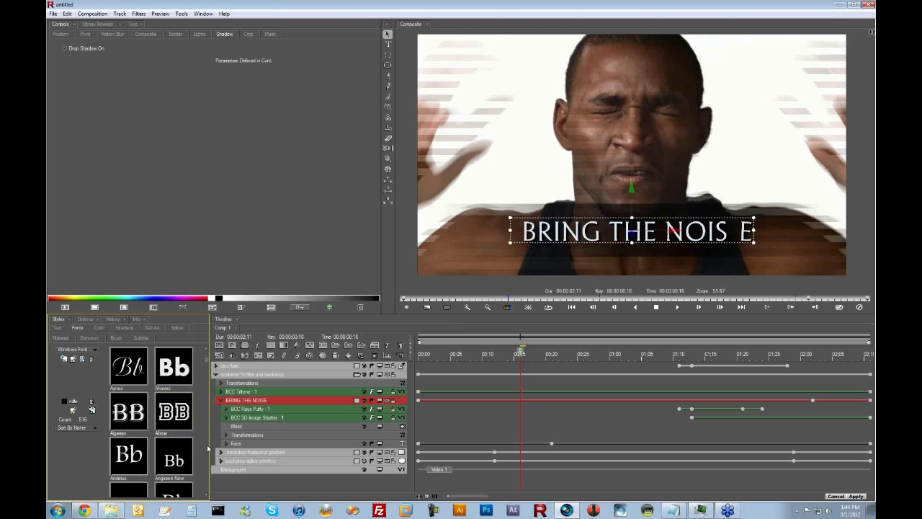
{"action": "left_click", "coordinate": [166, 368]}
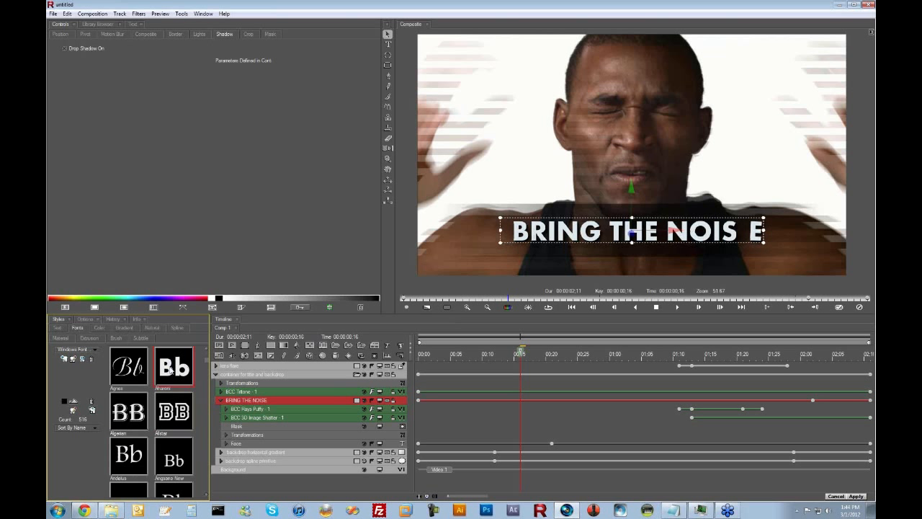
Step: Review the title in the text editor, apply the Boris RED effect to the clip, and play the clip from near its start
{"action": "left_click", "coordinate": [134, 25]}
{"action": "left_click", "coordinate": [274, 62]}
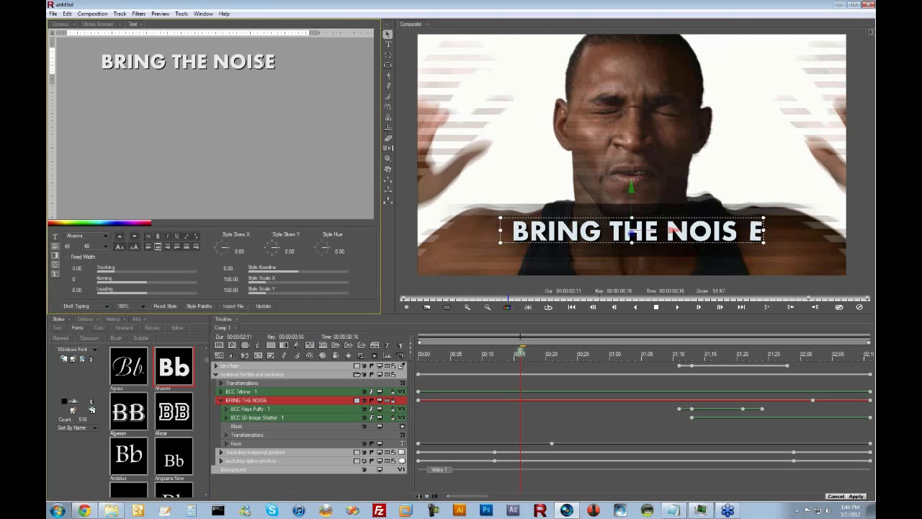
{"action": "left_click", "coordinate": [856, 496]}
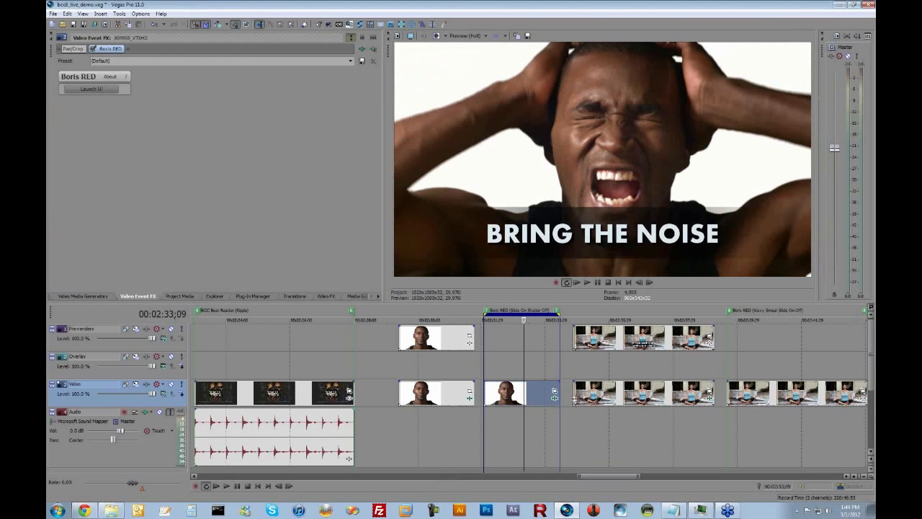
{"action": "left_click", "coordinate": [495, 396]}
{"action": "left_click", "coordinate": [502, 399]}
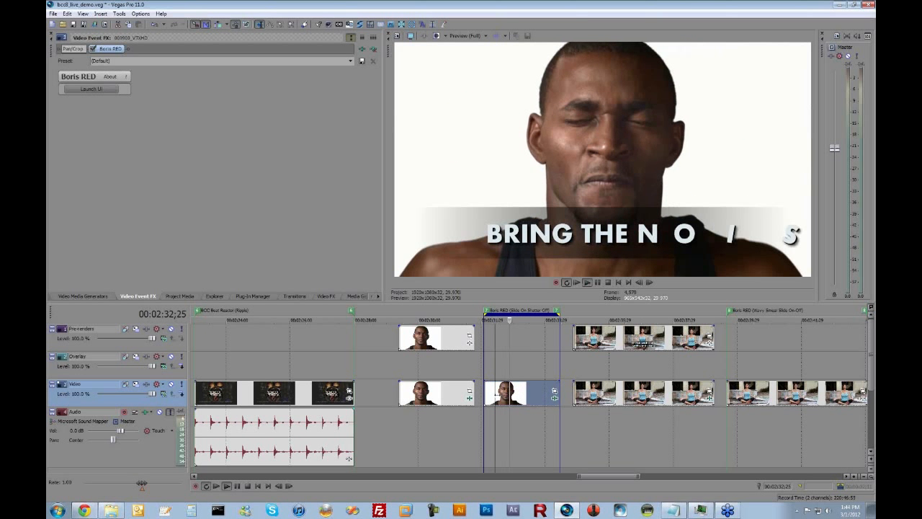
Step: Play the looped BRING THE NOISE clip on the Video track, stopping partway and replaying part of it
{"action": "double_click", "coordinate": [508, 398]}
{"action": "key", "text": "space"}
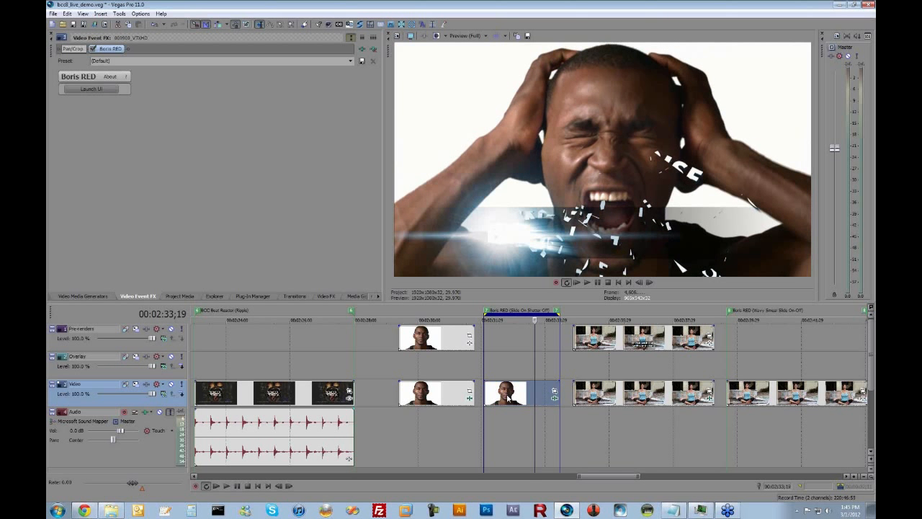
{"action": "key", "text": "space"}
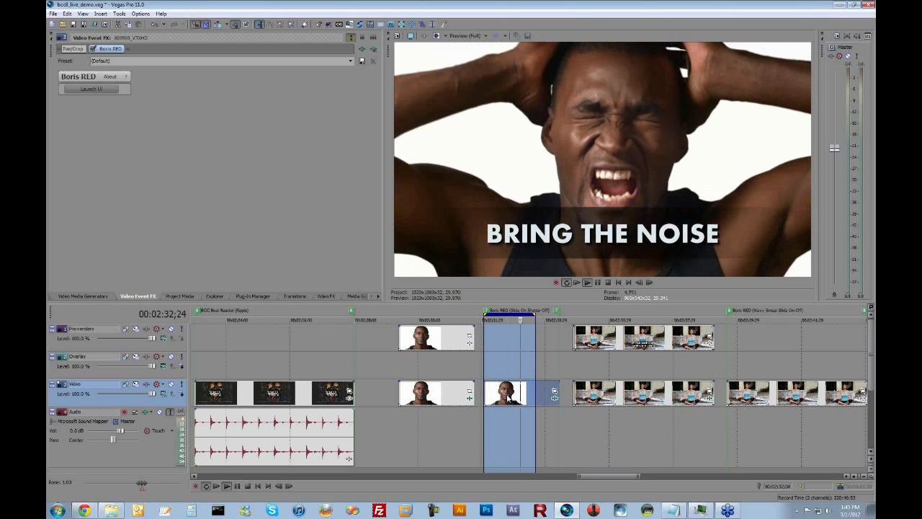
{"action": "key", "text": "space"}
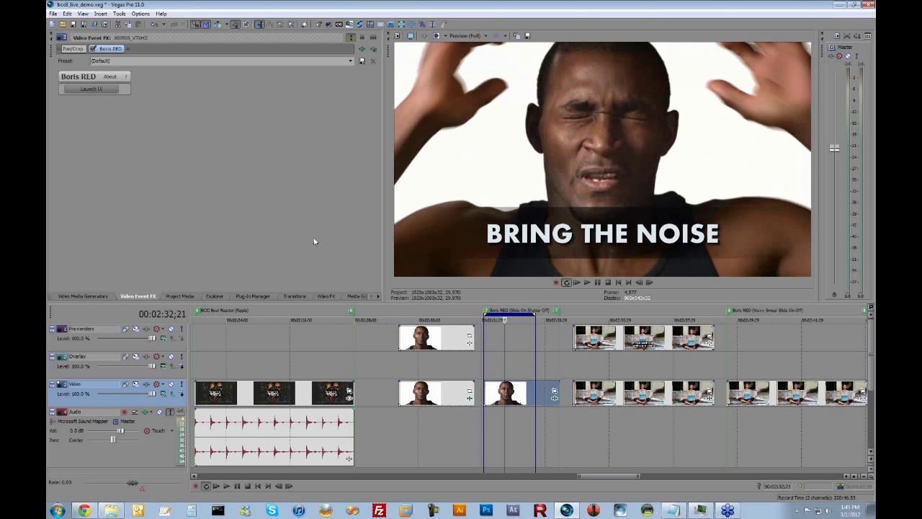
Step: Open the clip's Boris RED editor and review the title animation from about 00:13 through the start of the shatter at 01:14
{"action": "left_click", "coordinate": [86, 92]}
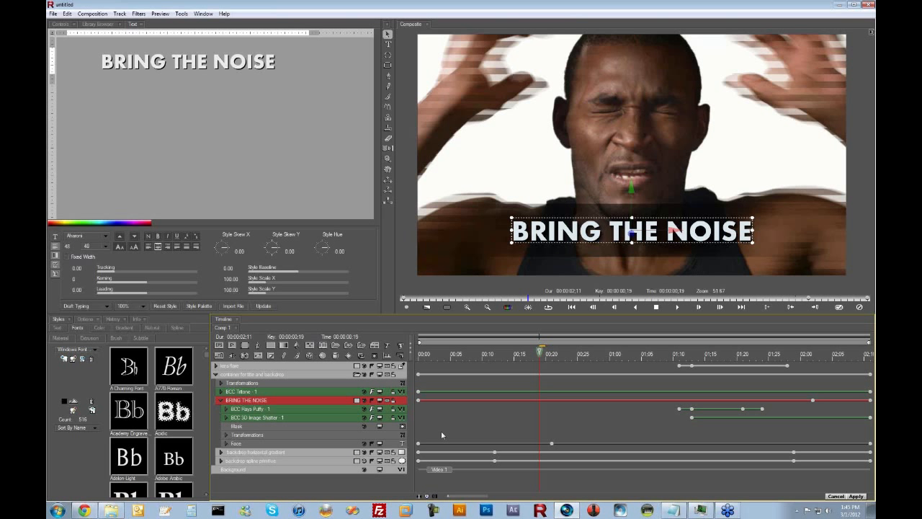
{"action": "left_click", "coordinate": [501, 356]}
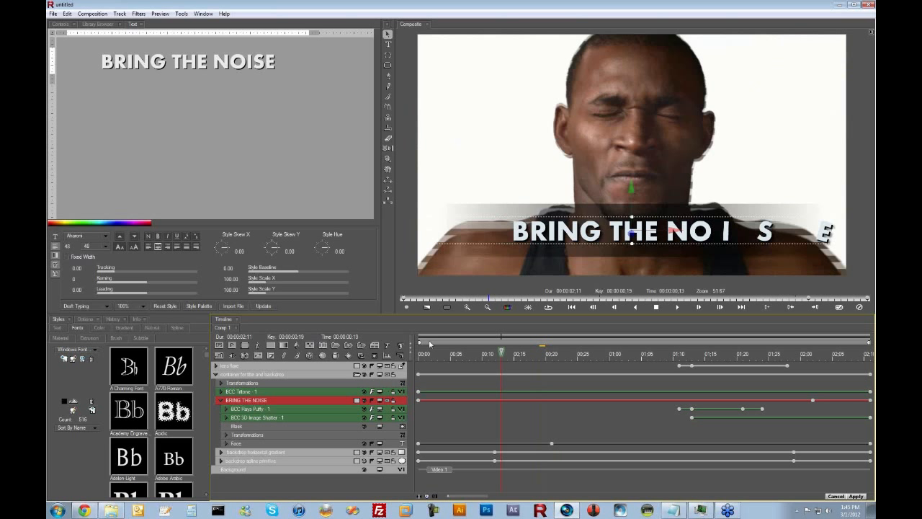
{"action": "left_click", "coordinate": [566, 354]}
{"action": "left_click", "coordinate": [597, 353]}
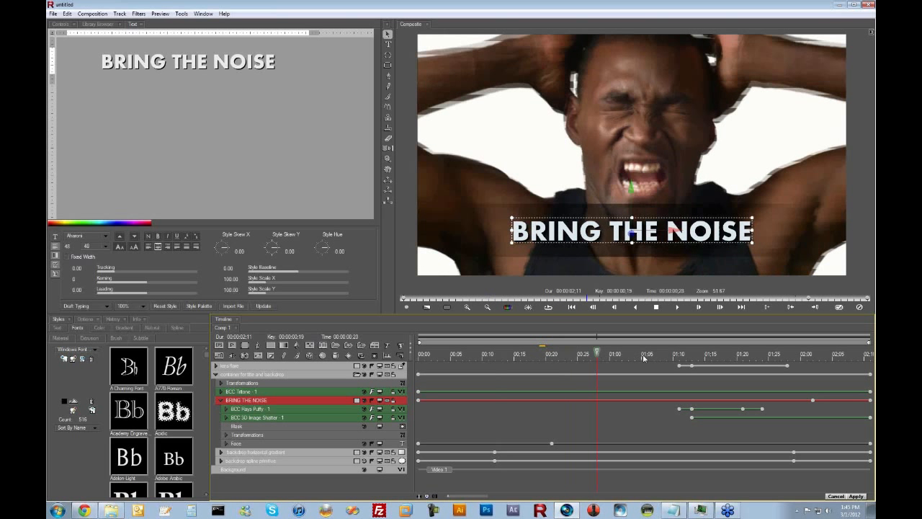
{"action": "left_click", "coordinate": [654, 354]}
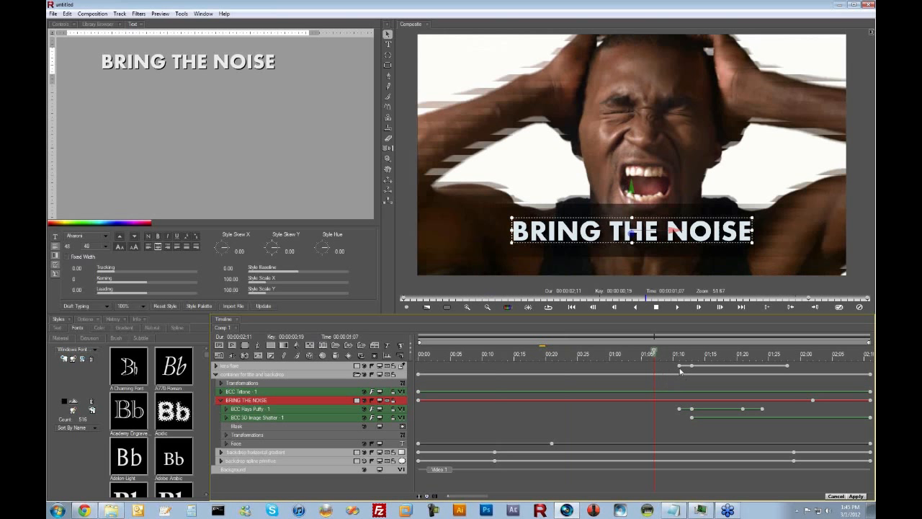
{"action": "key", "text": "space"}
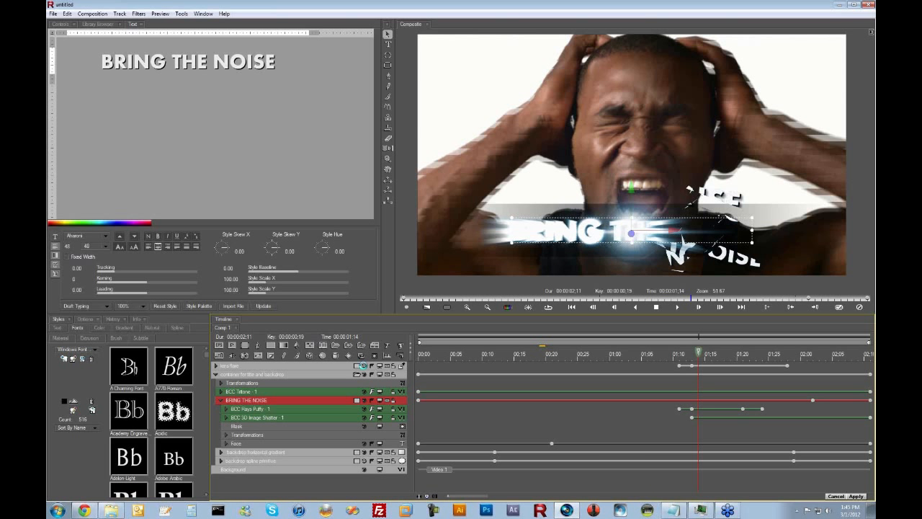
Step: Hide the lens flare track and inspect the shatter frames, moving the playhead to 01:13
{"action": "left_click", "coordinate": [362, 366]}
{"action": "left_click", "coordinate": [364, 366]}
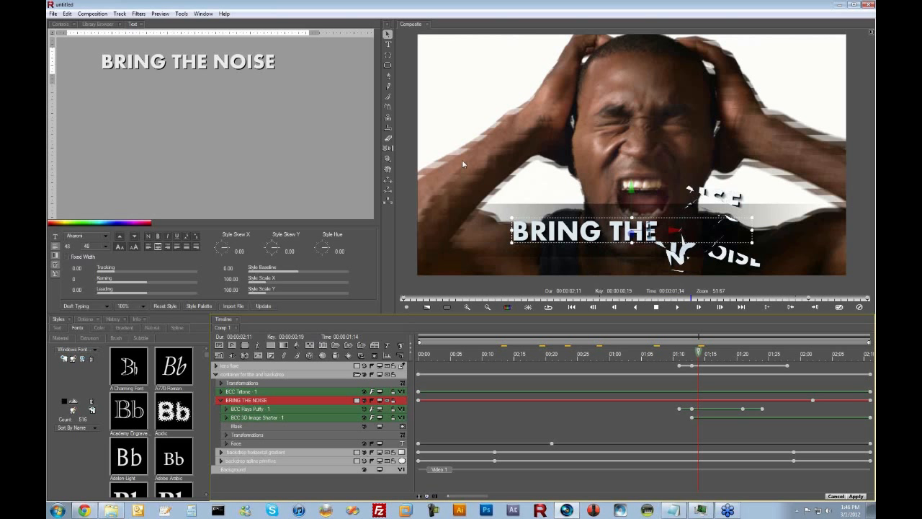
{"action": "left_click", "coordinate": [714, 353]}
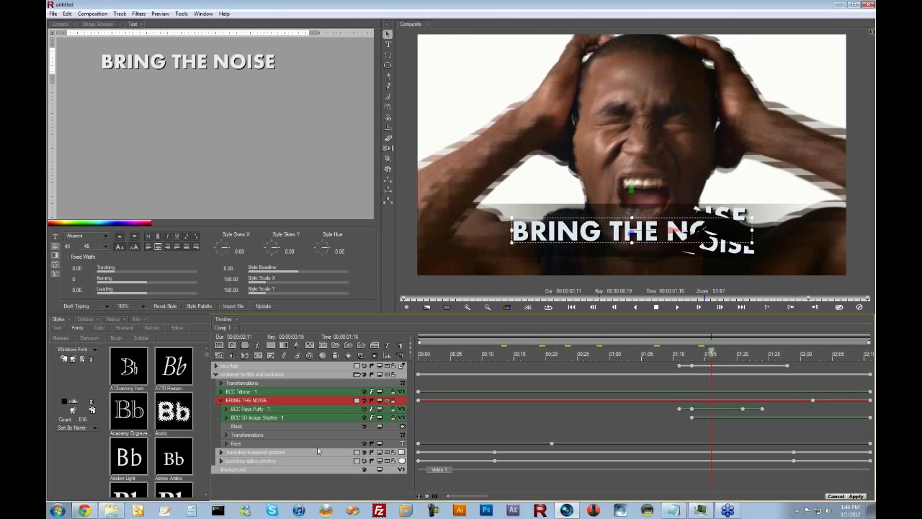
{"action": "key", "text": "Left"}
{"action": "key", "text": "Left"}
{"action": "key", "text": "Left"}
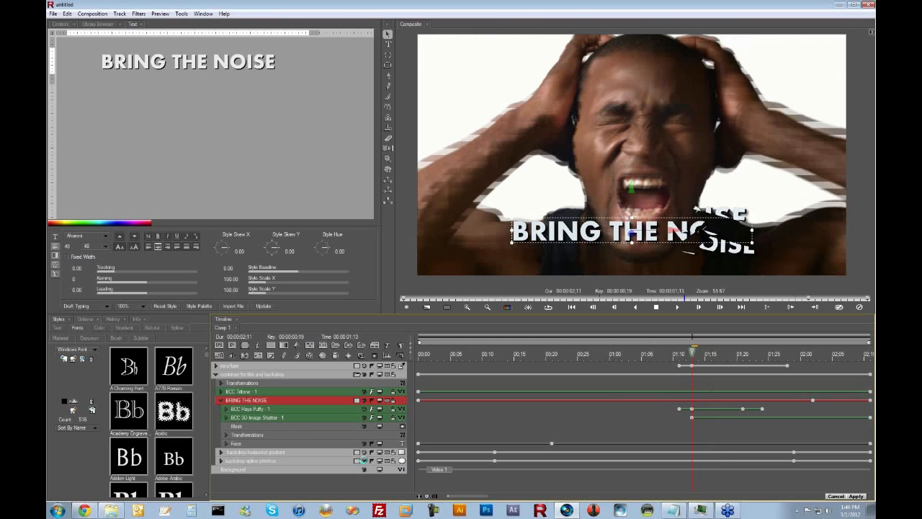
Step: Toggle the backdrop tracks' visibility to compare them, and open the gradient settings for the face of the backdrop horizontal gradient track
{"action": "left_click", "coordinate": [363, 461]}
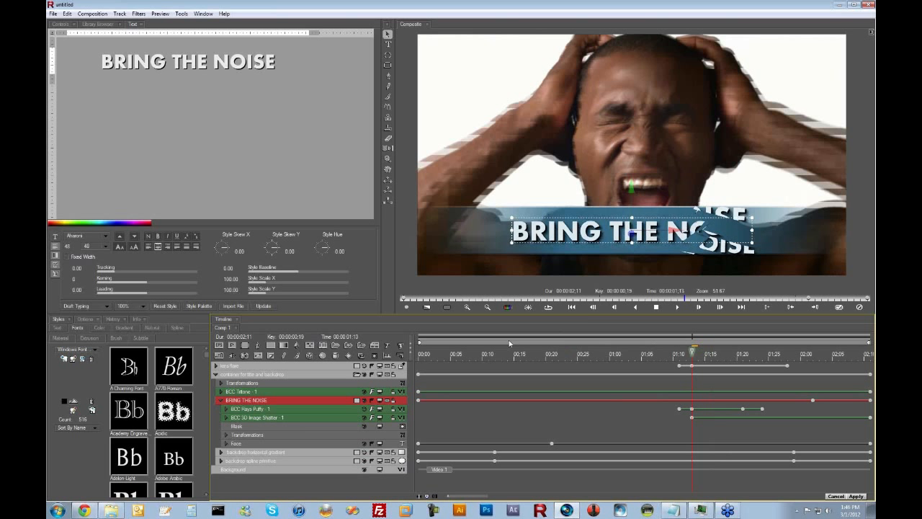
{"action": "left_click", "coordinate": [364, 452]}
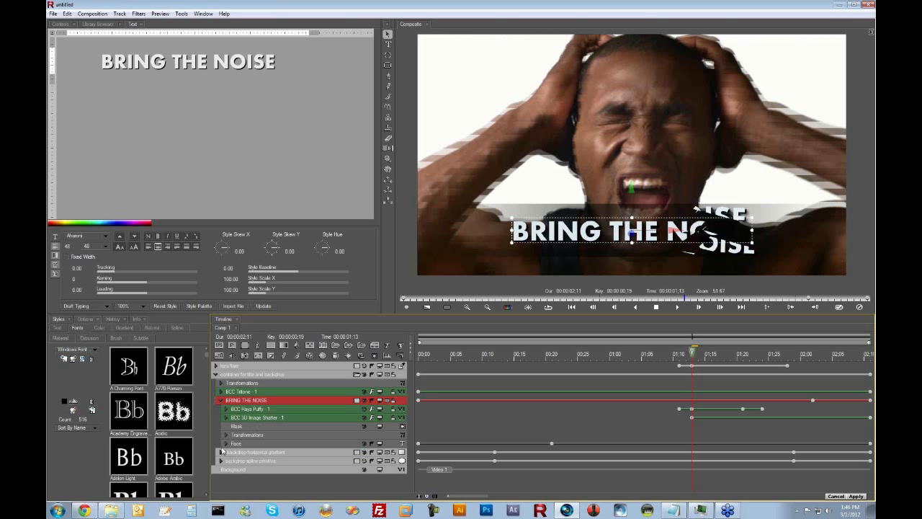
{"action": "left_click", "coordinate": [221, 452]}
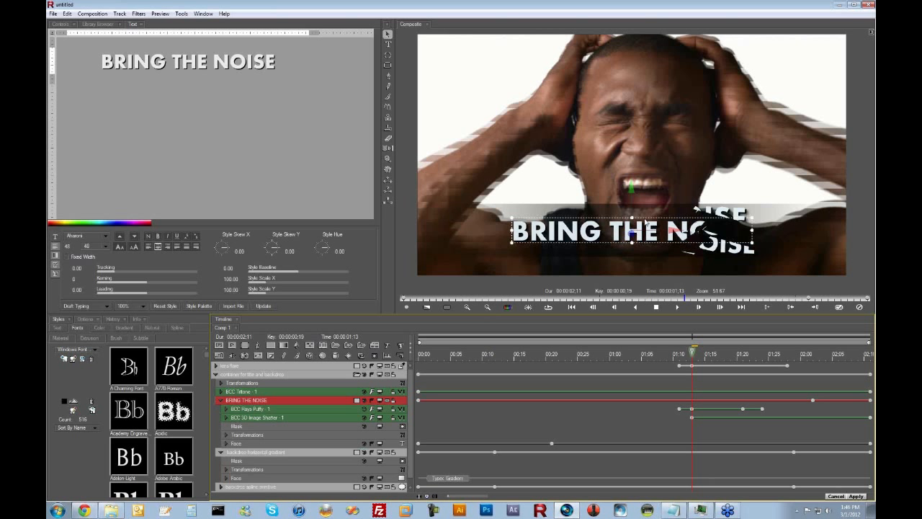
{"action": "left_click", "coordinate": [264, 478]}
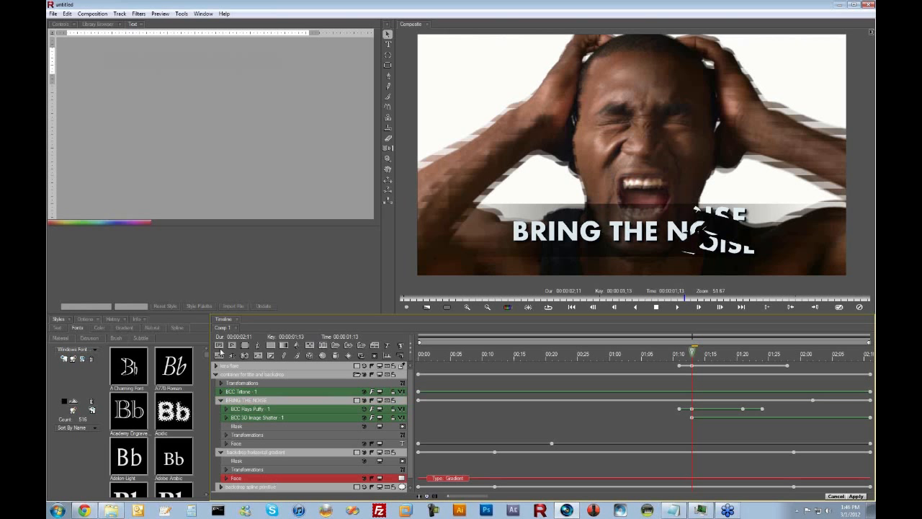
{"action": "left_click", "coordinate": [58, 24]}
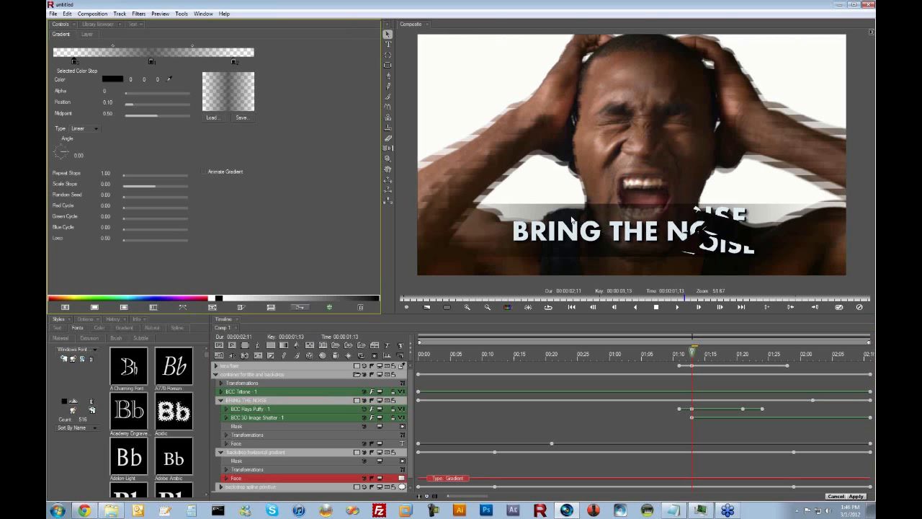
Step: Recolor all three color stops of the backdrop's gradient to blue (9, 15, 254)
{"action": "left_click", "coordinate": [170, 81]}
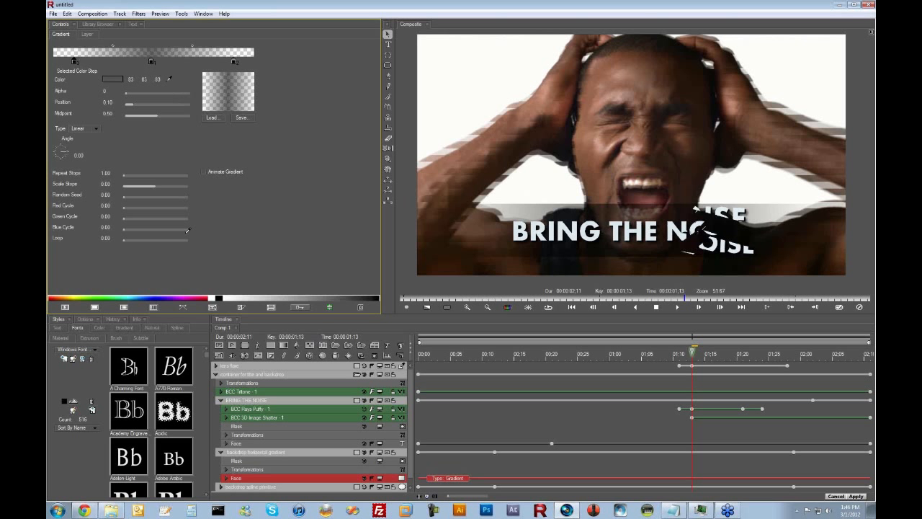
{"action": "left_click", "coordinate": [152, 59]}
{"action": "left_click", "coordinate": [170, 81]}
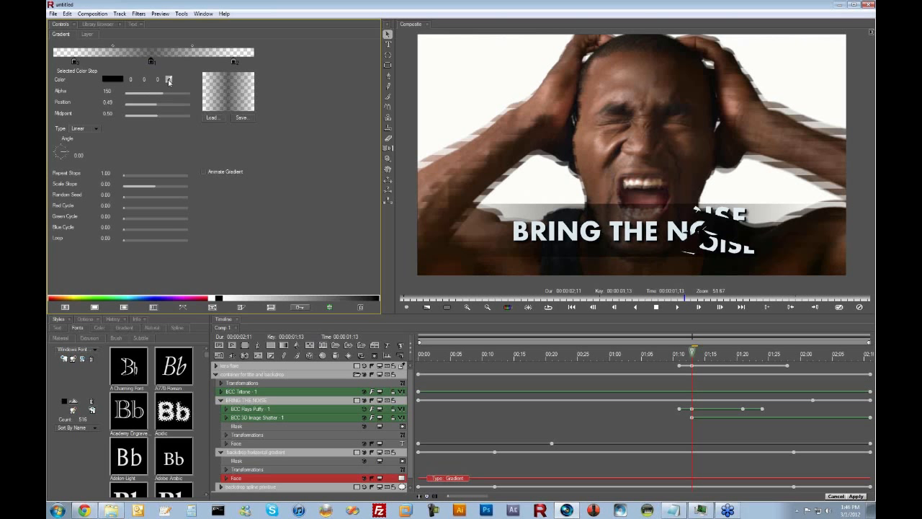
{"action": "left_click", "coordinate": [155, 295]}
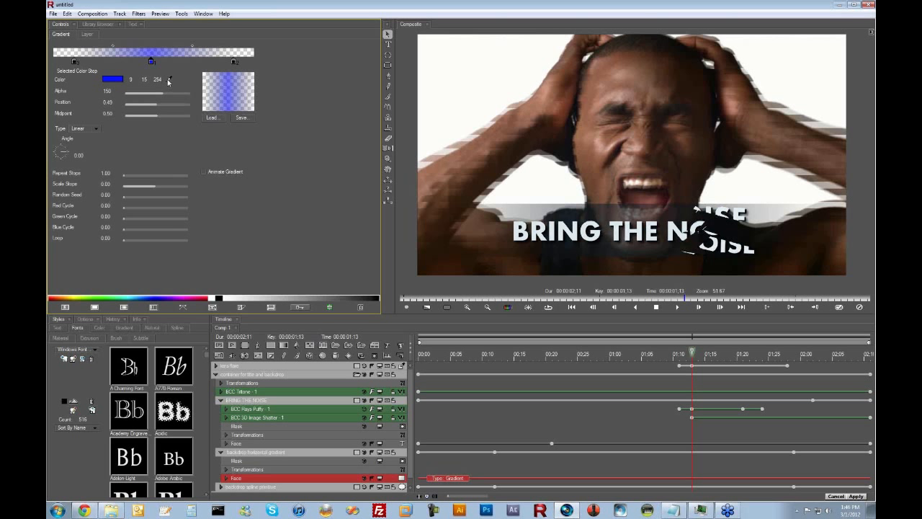
{"action": "left_click", "coordinate": [74, 61]}
{"action": "left_click", "coordinate": [151, 61]}
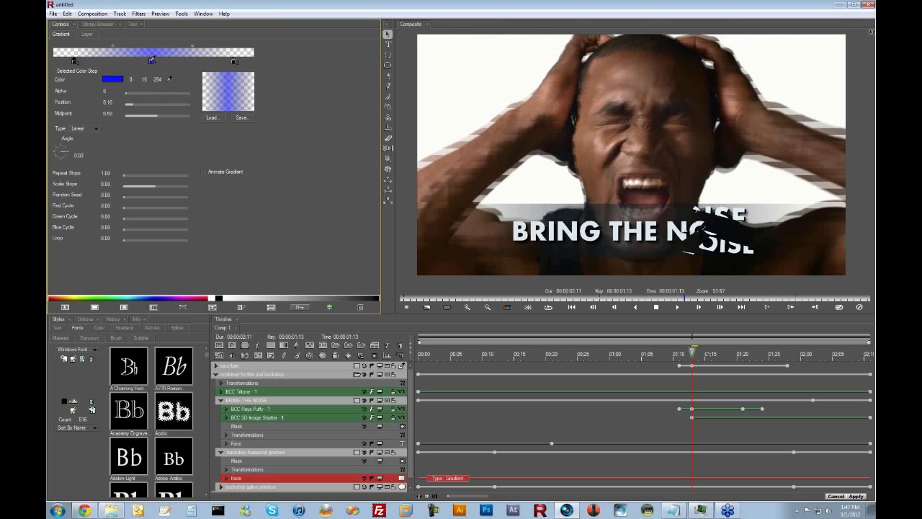
{"action": "left_click", "coordinate": [233, 61]}
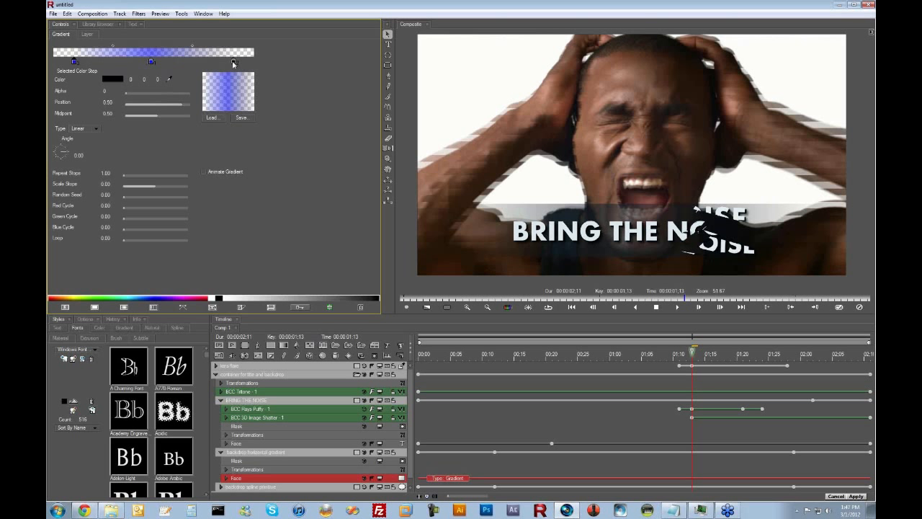
{"action": "left_click", "coordinate": [151, 61]}
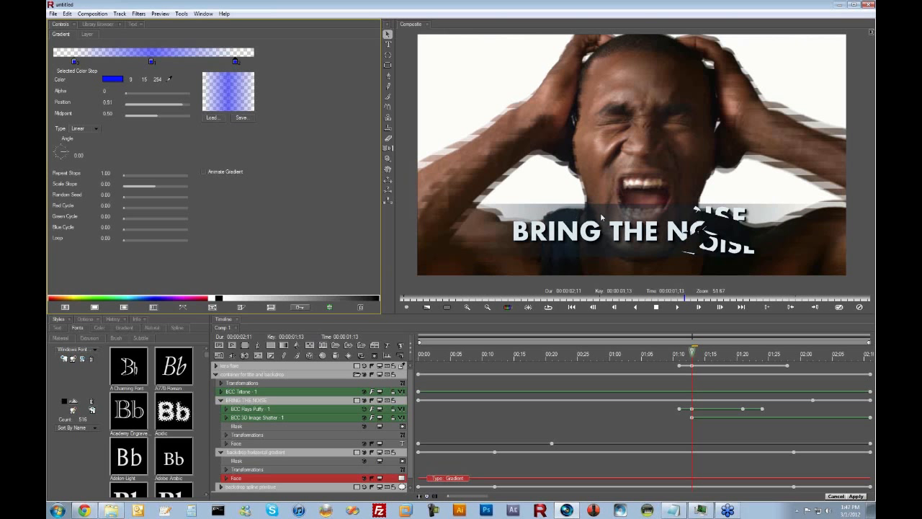
Step: Hide the backdrop horizontal gradient track and view the title at 00:20
{"action": "left_click", "coordinate": [364, 391]}
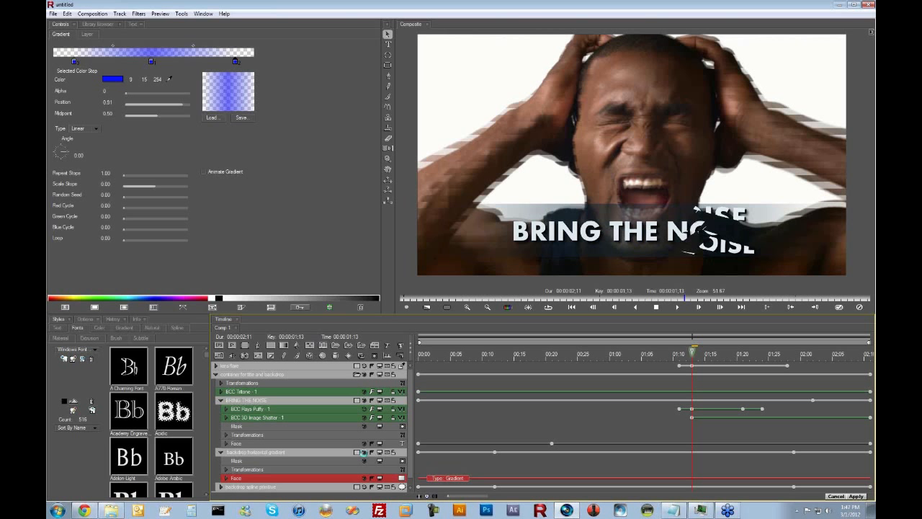
{"action": "left_click", "coordinate": [364, 452]}
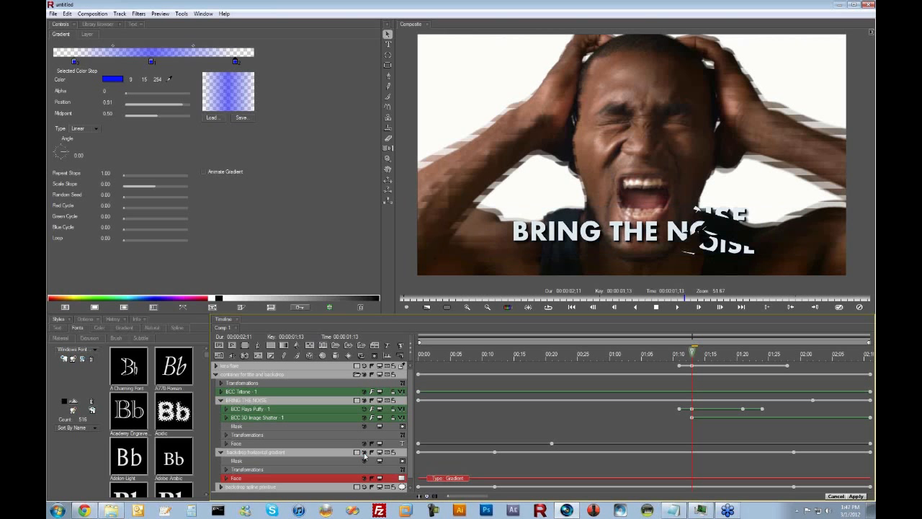
{"action": "left_click", "coordinate": [545, 353]}
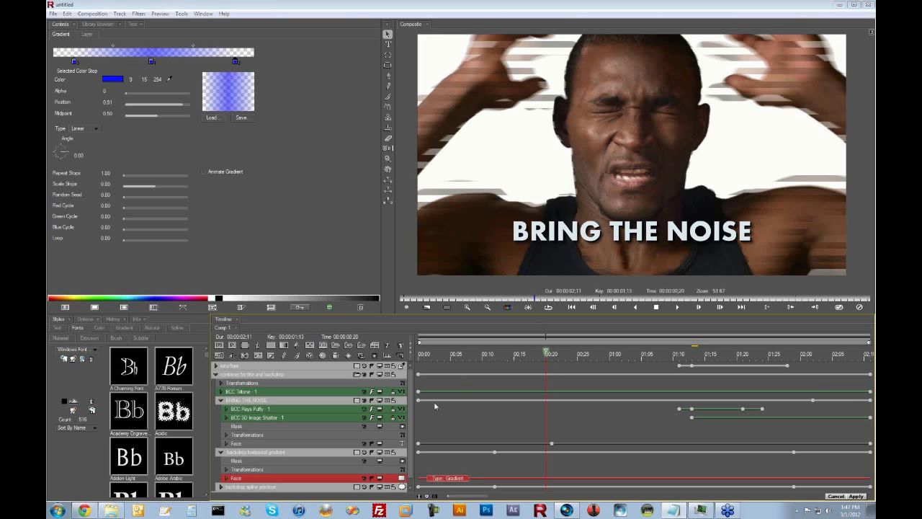
Step: For the title's face, set Jitter Position X to 5.36, Jitter Position Y to 28.13, Jitter Angle to 22.32 and Jitter Speed to 62.05
{"action": "left_click", "coordinate": [220, 453]}
{"action": "left_click", "coordinate": [242, 443]}
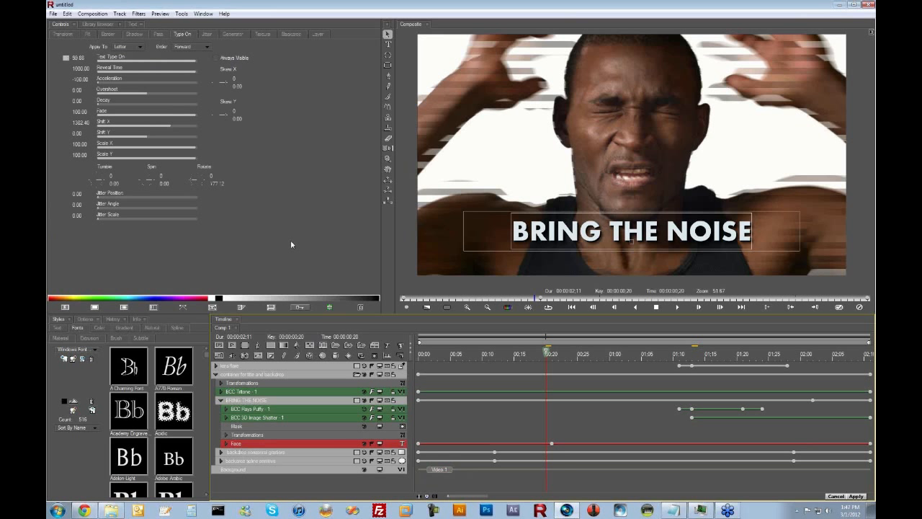
{"action": "left_click", "coordinate": [208, 34]}
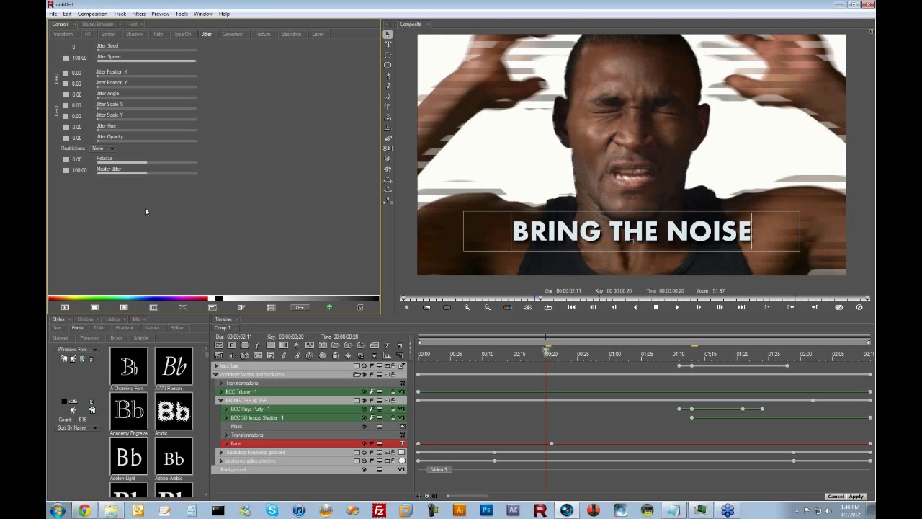
{"action": "left_click", "coordinate": [66, 73]}
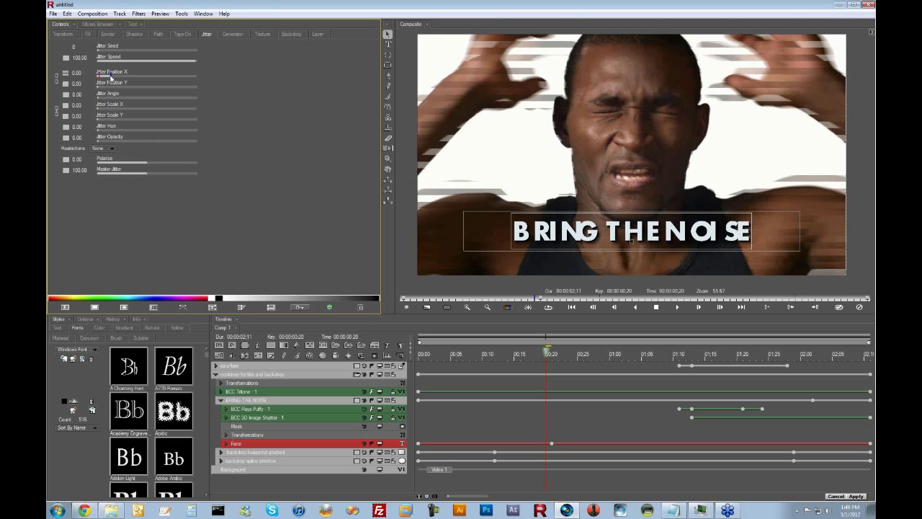
{"action": "left_click", "coordinate": [104, 78]}
{"action": "left_click_drag", "start_coordinate": [99, 87], "coordinate": [119, 99]}
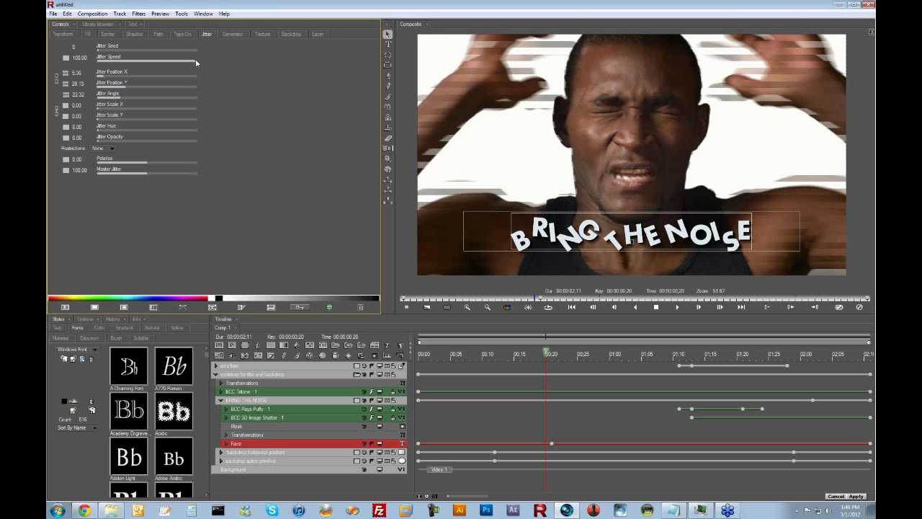
{"action": "left_click_drag", "start_coordinate": [196, 61], "coordinate": [160, 64]}
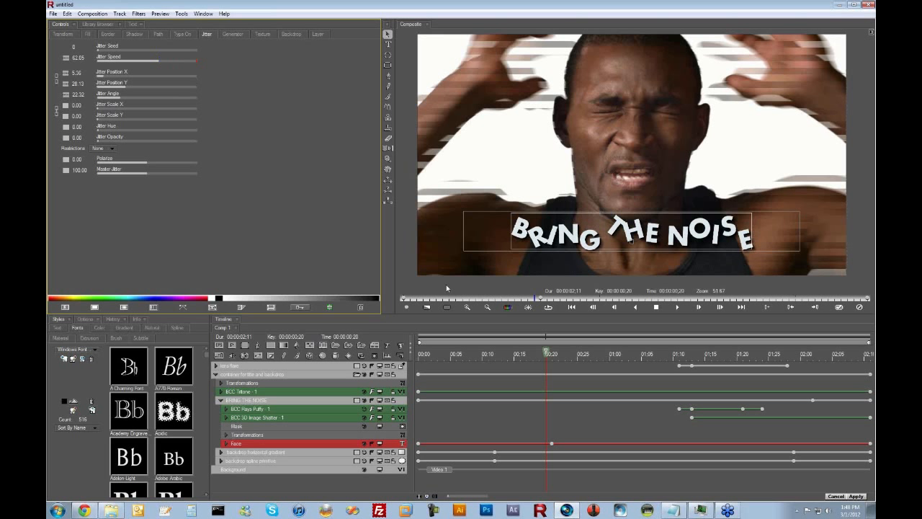
Step: Preview the jitter animation and, at 00:21, reduce Jitter Position Y to 21.88 and Jitter Speed to 53.57
{"action": "left_click", "coordinate": [546, 352]}
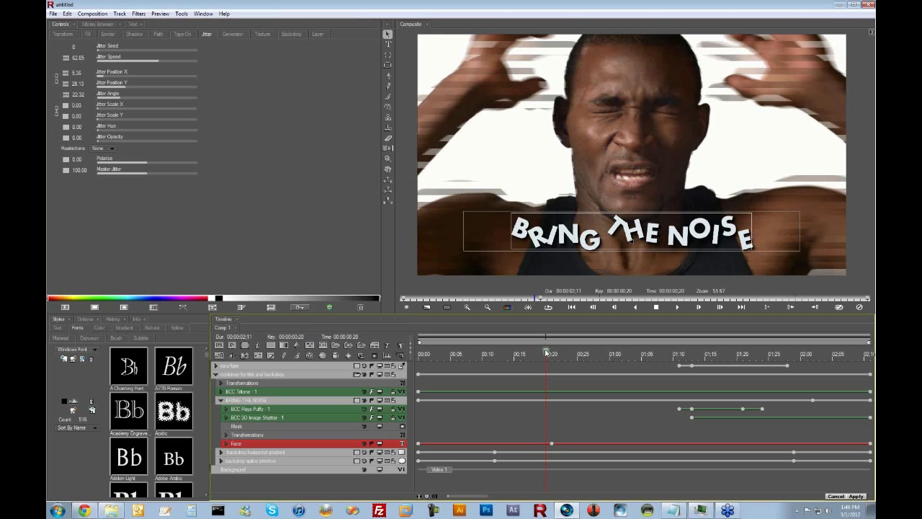
{"action": "key", "text": "space"}
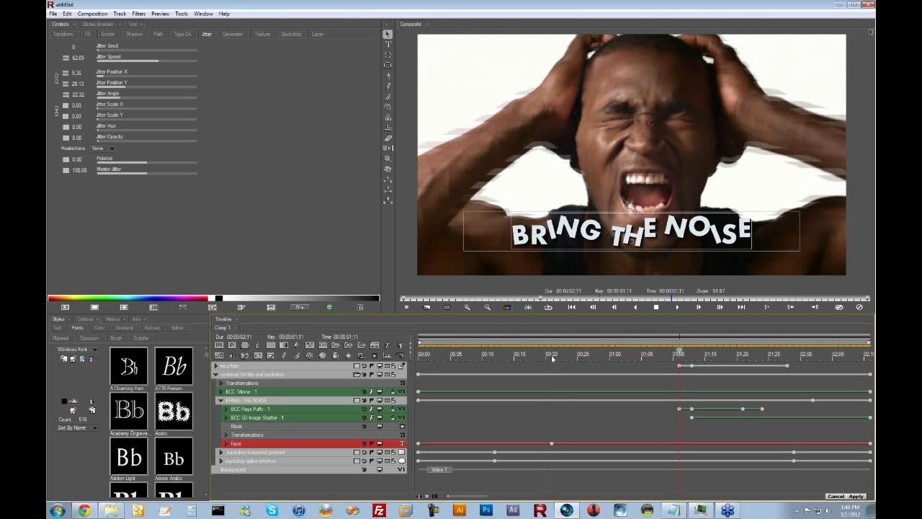
{"action": "left_click", "coordinate": [552, 355]}
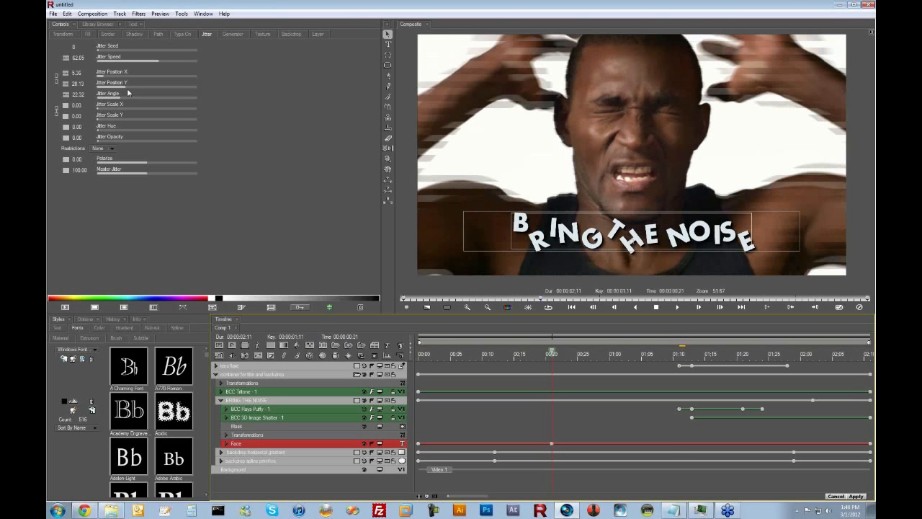
{"action": "left_click_drag", "start_coordinate": [124, 88], "coordinate": [122, 87]}
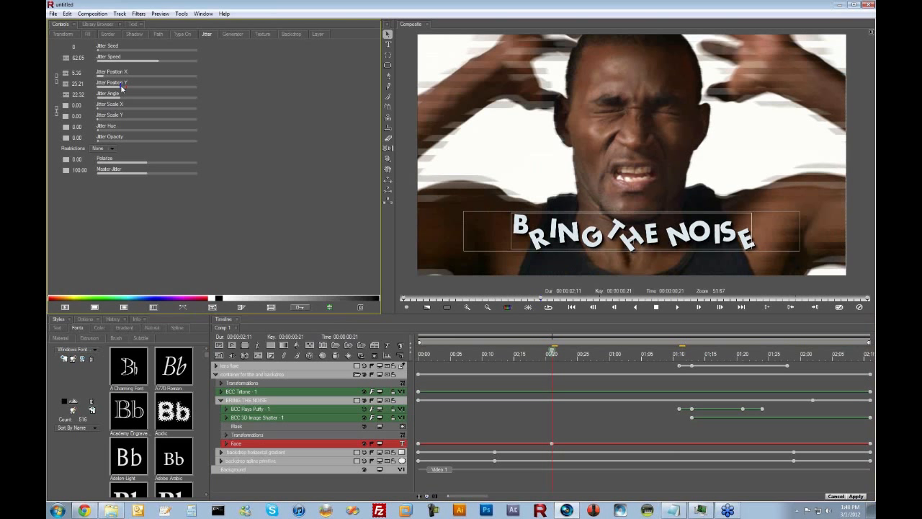
{"action": "left_click_drag", "start_coordinate": [158, 63], "coordinate": [150, 62]}
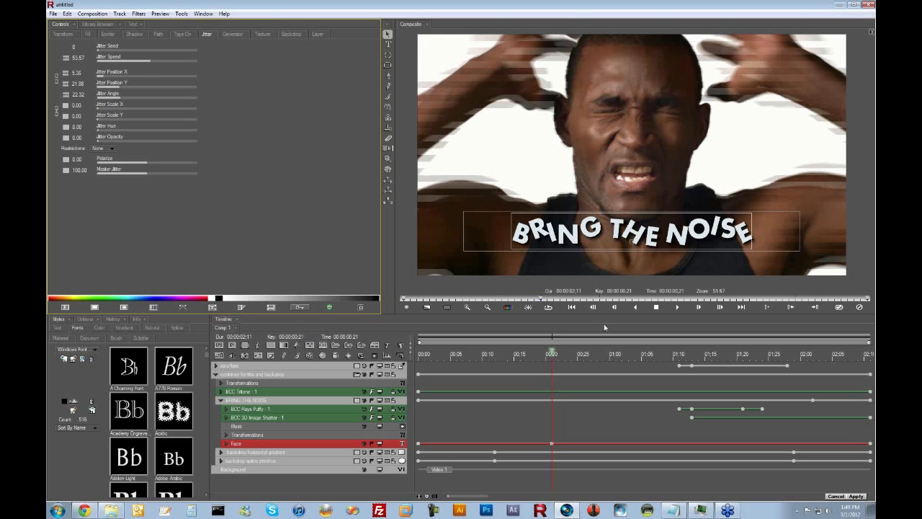
Step: At the first frame, set the title face's Master Jitter to 0 with Constant interpolation
{"action": "left_click", "coordinate": [572, 307]}
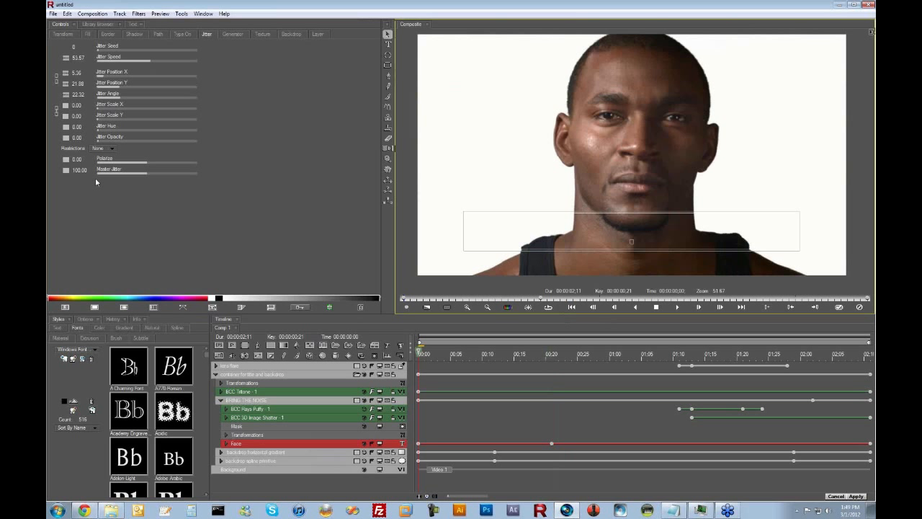
{"action": "left_click", "coordinate": [65, 175]}
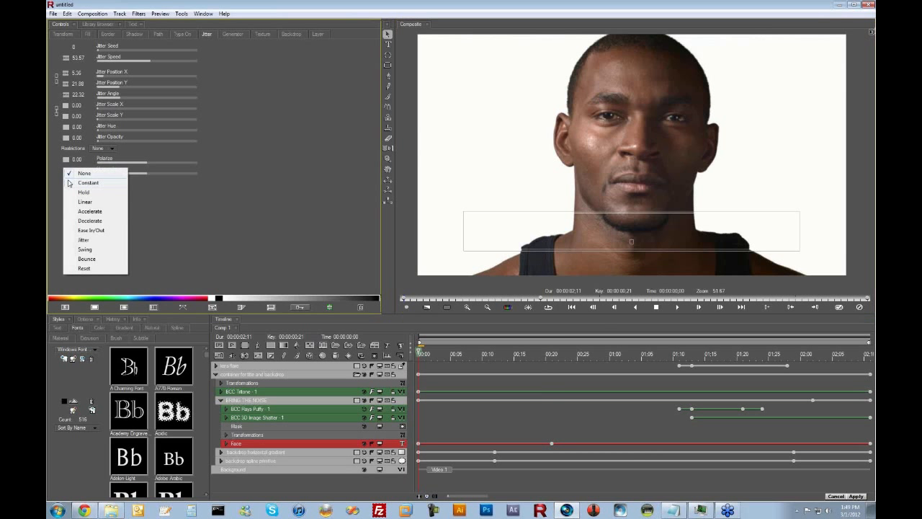
{"action": "left_click", "coordinate": [93, 183]}
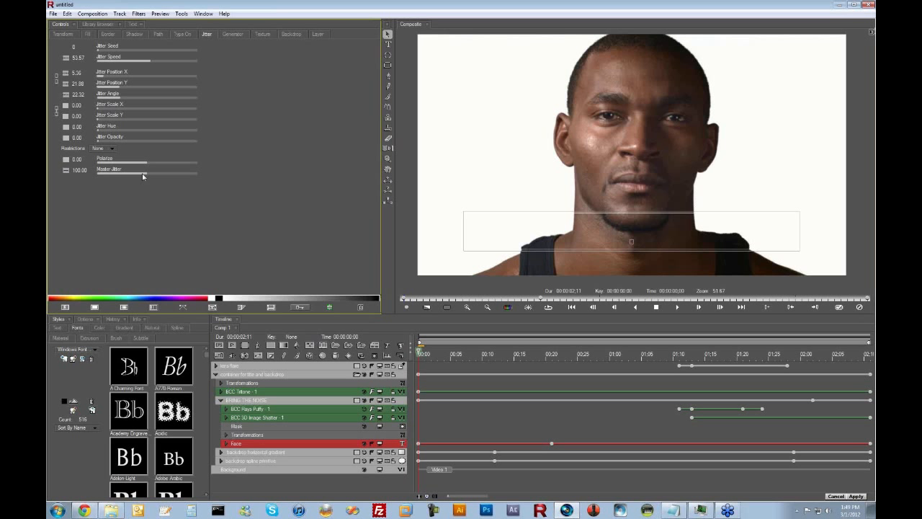
{"action": "left_click_drag", "start_coordinate": [146, 174], "coordinate": [91, 176]}
Step: Add a Master Jitter keyframe with Linear interpolation to the title's face at 00:25
{"action": "left_click", "coordinate": [557, 355]}
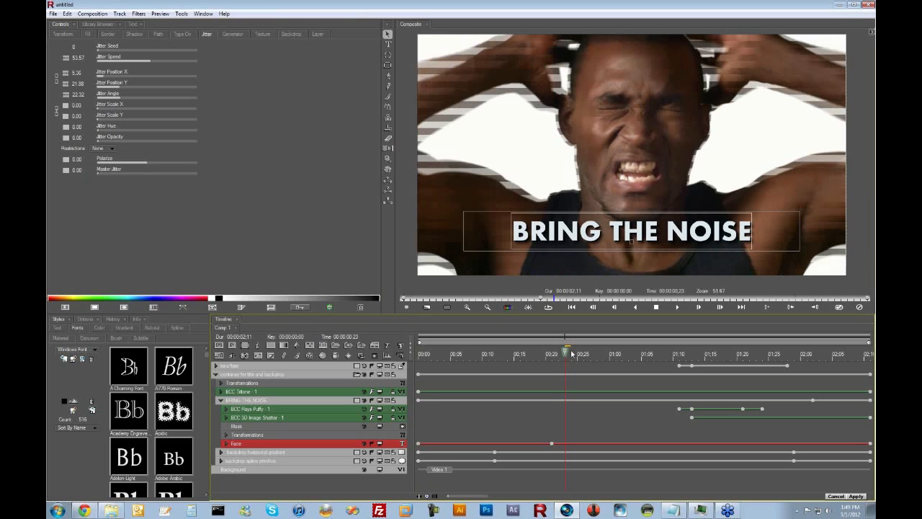
{"action": "mouse_move", "coordinate": [562, 354]}
{"action": "left_mouse_down"}
{"action": "mouse_move", "coordinate": [591, 353]}
{"action": "mouse_move", "coordinate": [580, 353]}
{"action": "left_mouse_up"}
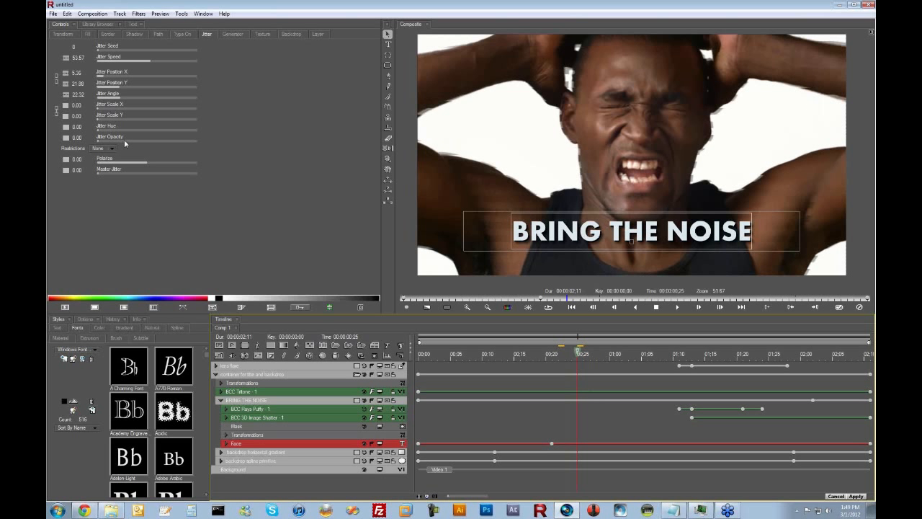
{"action": "left_click", "coordinate": [67, 171]}
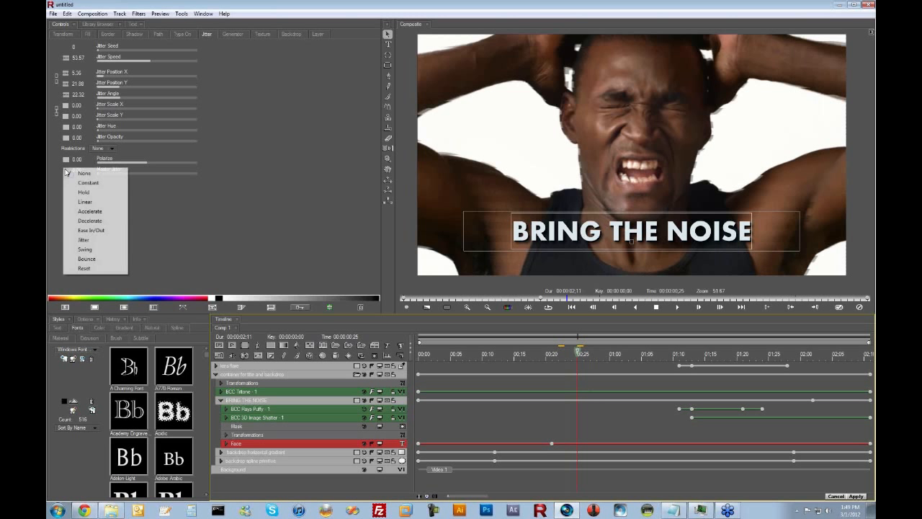
{"action": "left_click", "coordinate": [84, 205]}
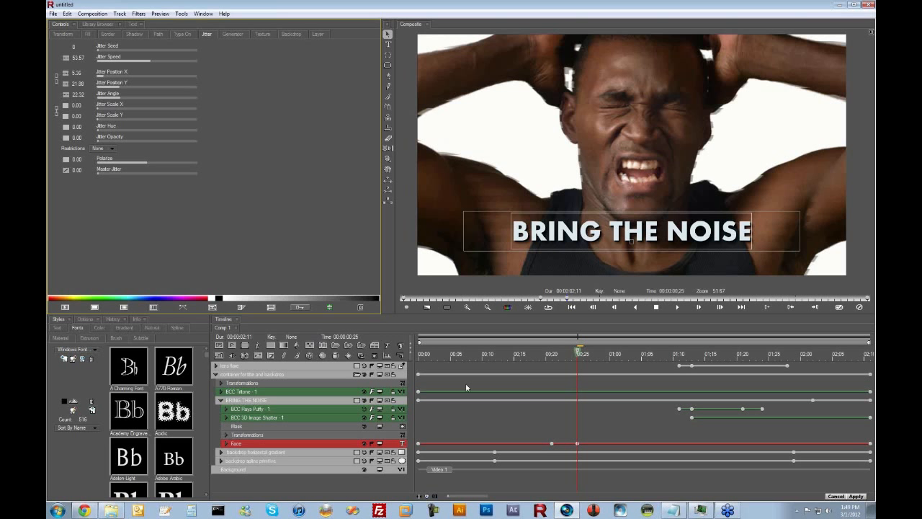
Step: At 01:02, key the face's Master Jitter at 148.21 with Linear interpolation
{"action": "left_click_drag", "start_coordinate": [580, 353], "coordinate": [621, 357]}
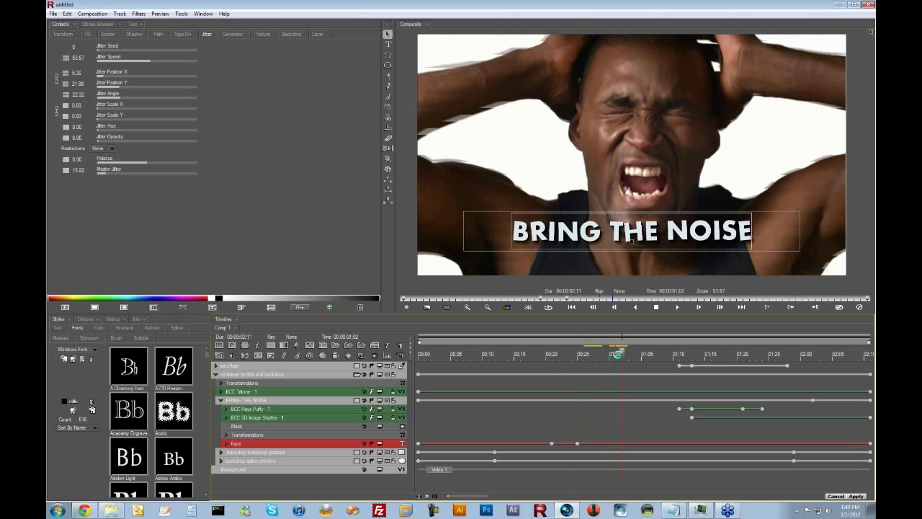
{"action": "left_click", "coordinate": [68, 175]}
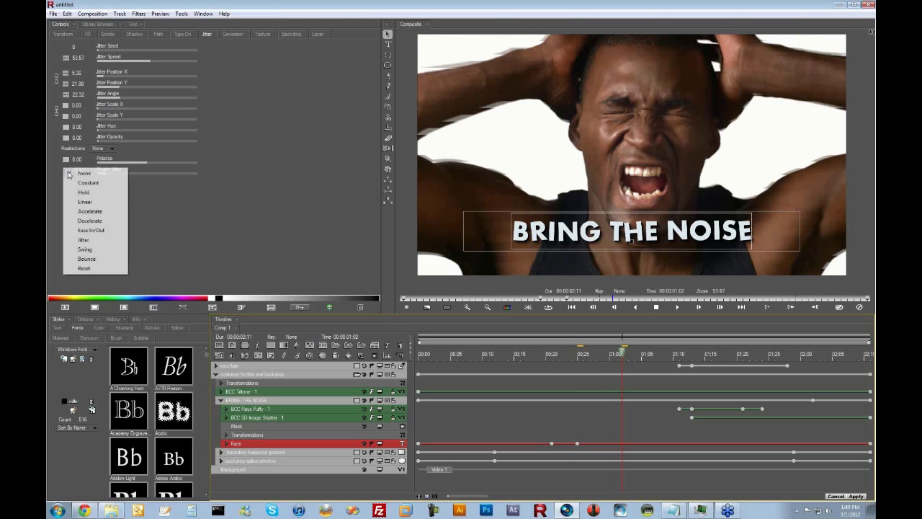
{"action": "left_click", "coordinate": [84, 201]}
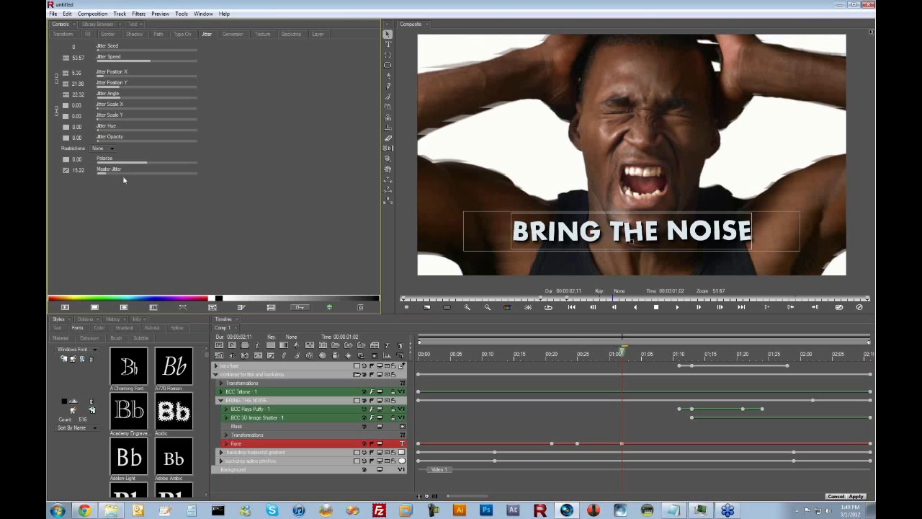
{"action": "left_click_drag", "start_coordinate": [117, 175], "coordinate": [168, 174]}
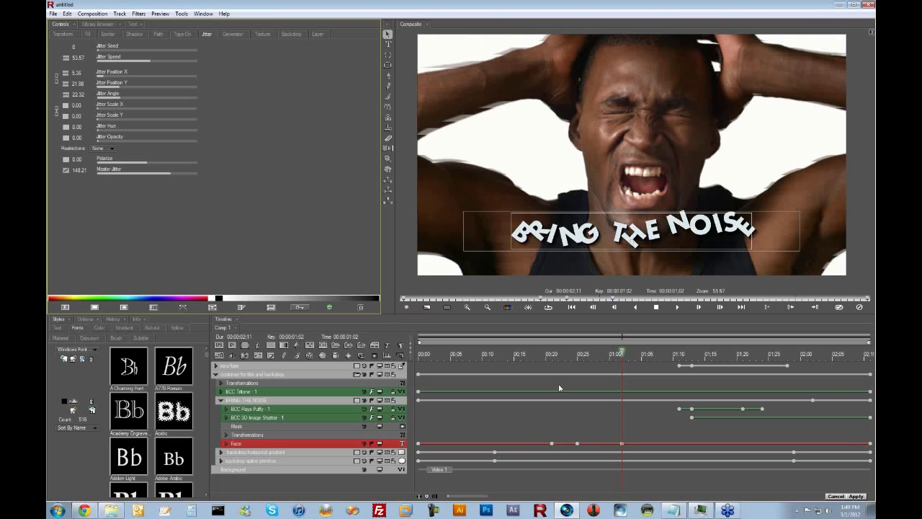
Step: Preview the jitter ramp, and shift the face keyframes at 00:21 and 00:25 one frame later
{"action": "key", "text": "space"}
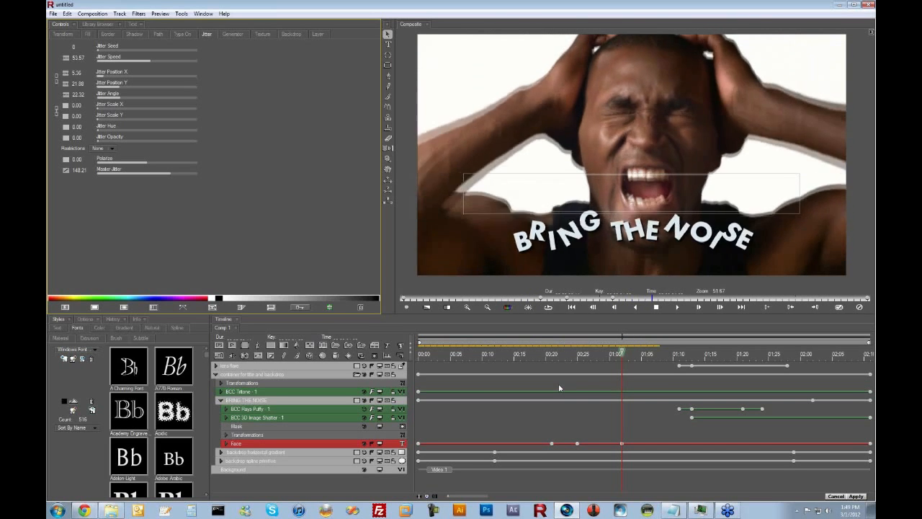
{"action": "key", "text": "space"}
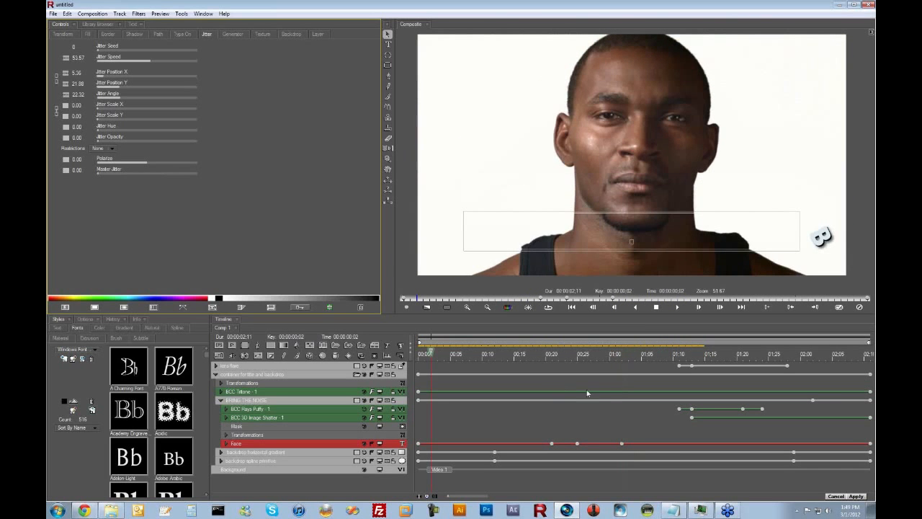
{"action": "left_click", "coordinate": [552, 444]}
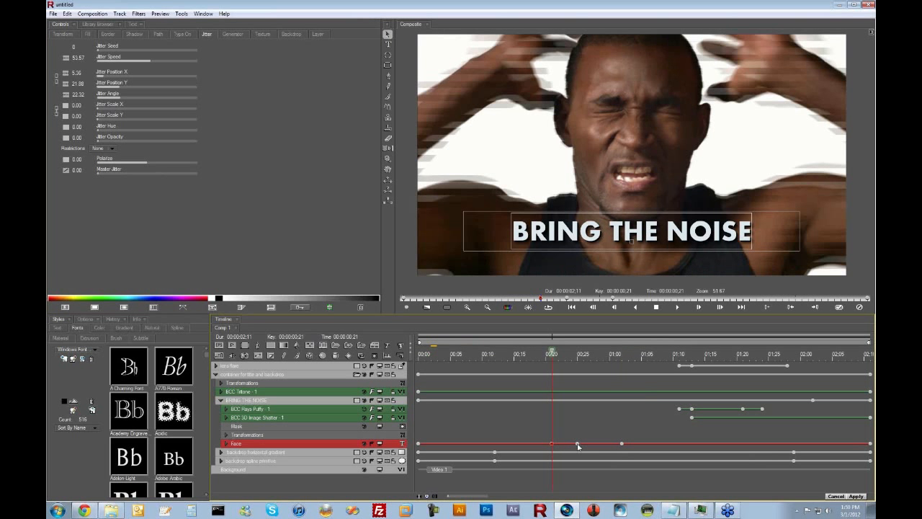
{"action": "left_click", "coordinate": [577, 444]}
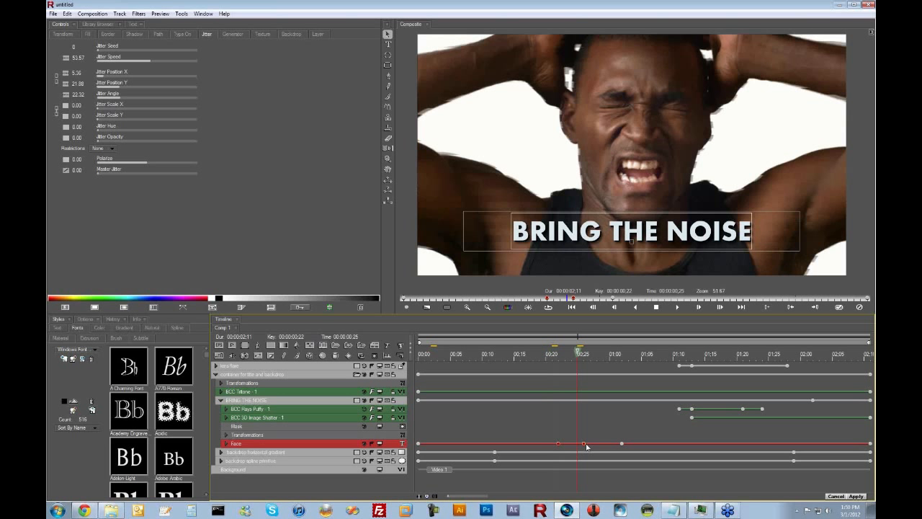
{"action": "left_click", "coordinate": [583, 443]}
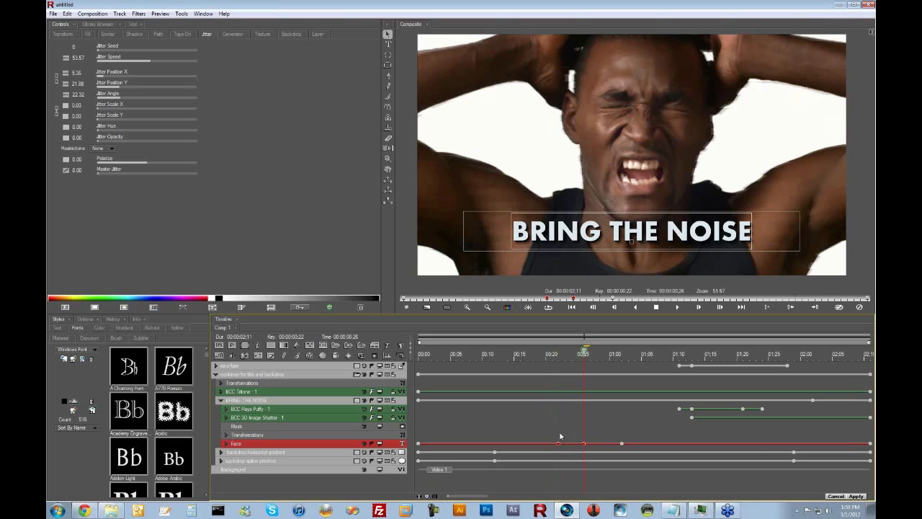
Step: Examine the BCC Rays Puffy filter and the shattering title at several frames between 01:12 and 01:24
{"action": "left_click", "coordinate": [540, 408]}
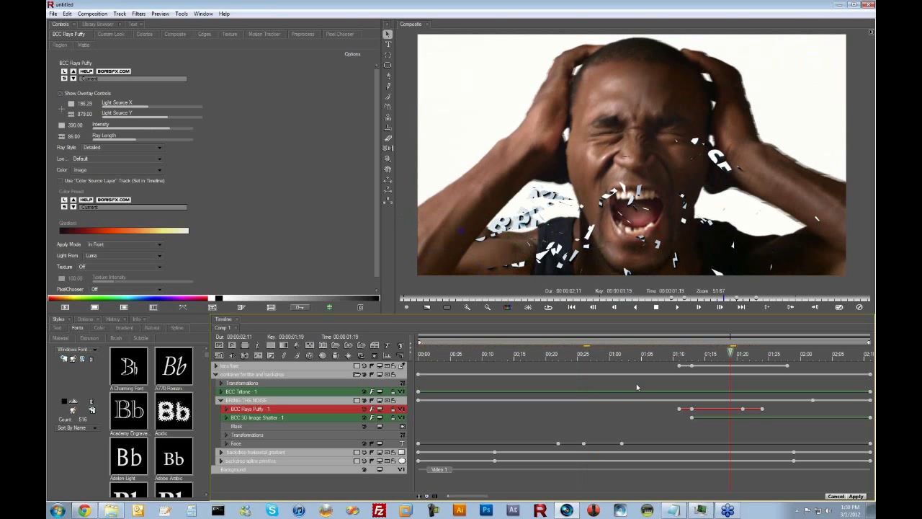
{"action": "left_click", "coordinate": [687, 353]}
{"action": "left_click", "coordinate": [742, 353]}
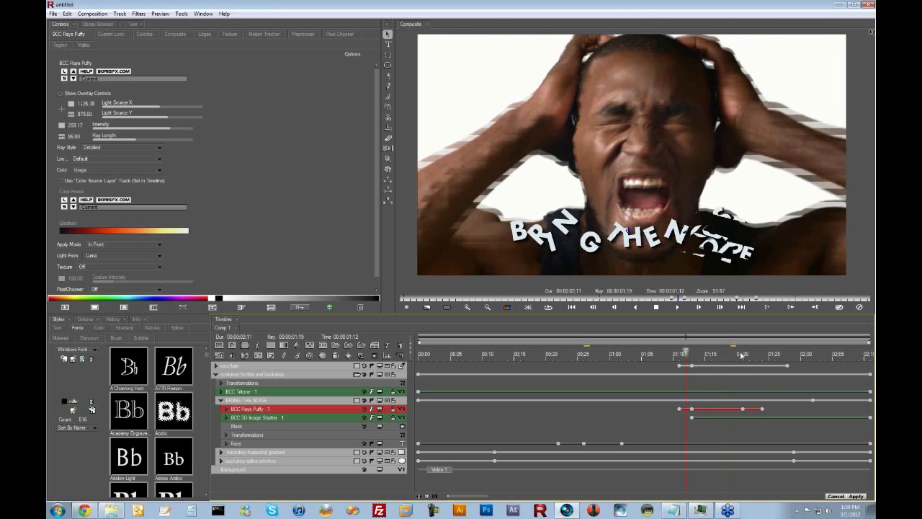
{"action": "left_click", "coordinate": [749, 353]}
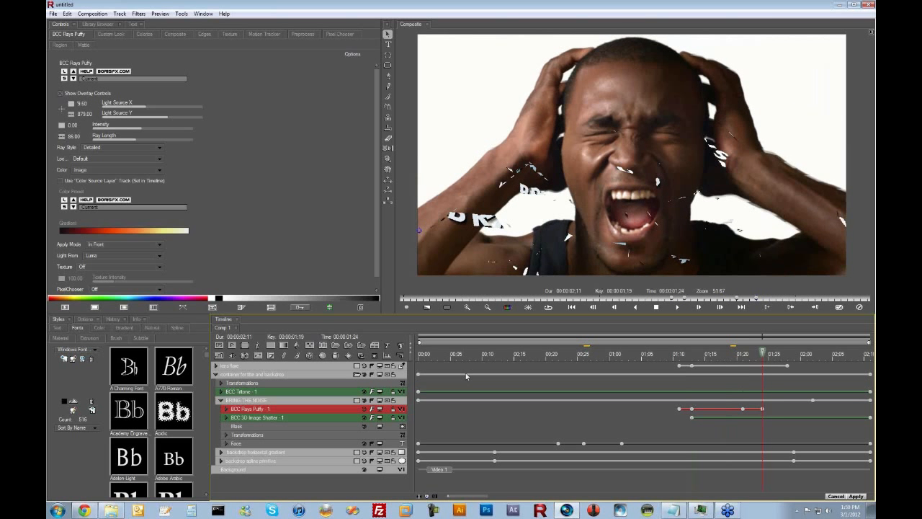
Step: Enable motion blur on the BRING THE NOISE track and view the blurred letters at 01:06
{"action": "left_click", "coordinate": [324, 403]}
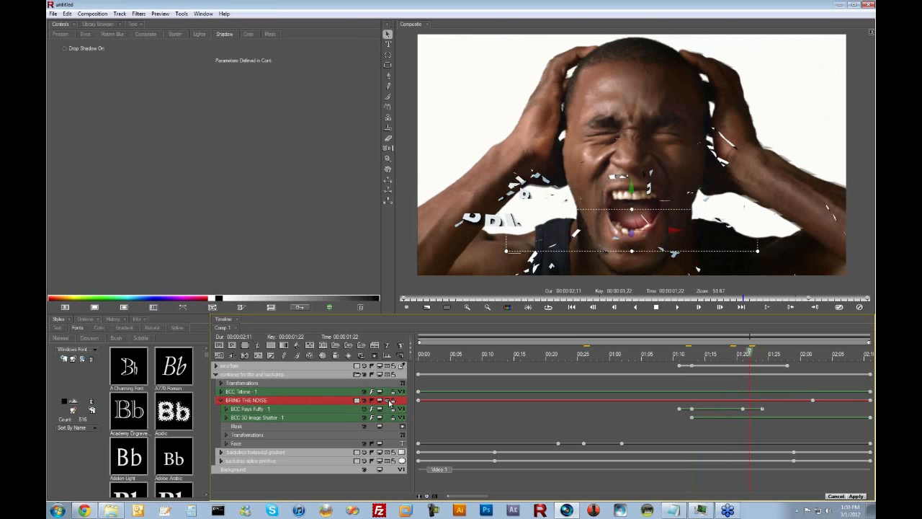
{"action": "left_click", "coordinate": [650, 353]}
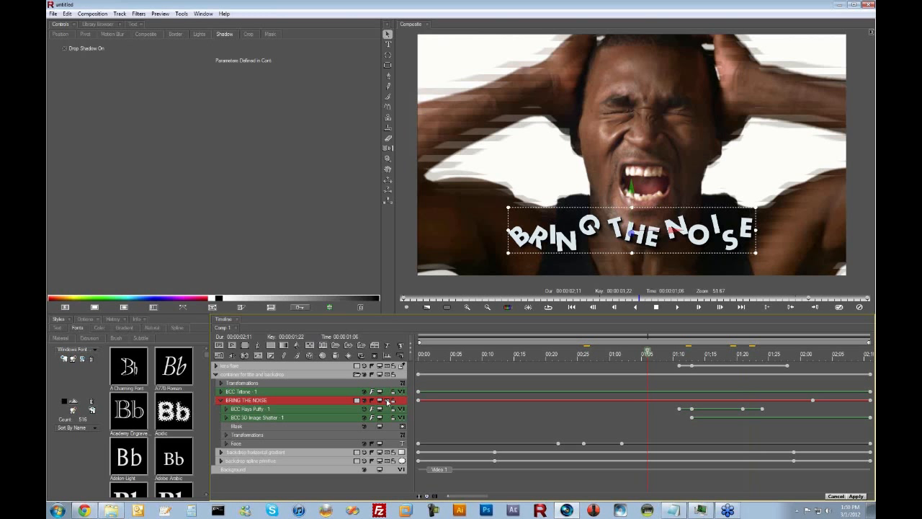
{"action": "left_click", "coordinate": [387, 401]}
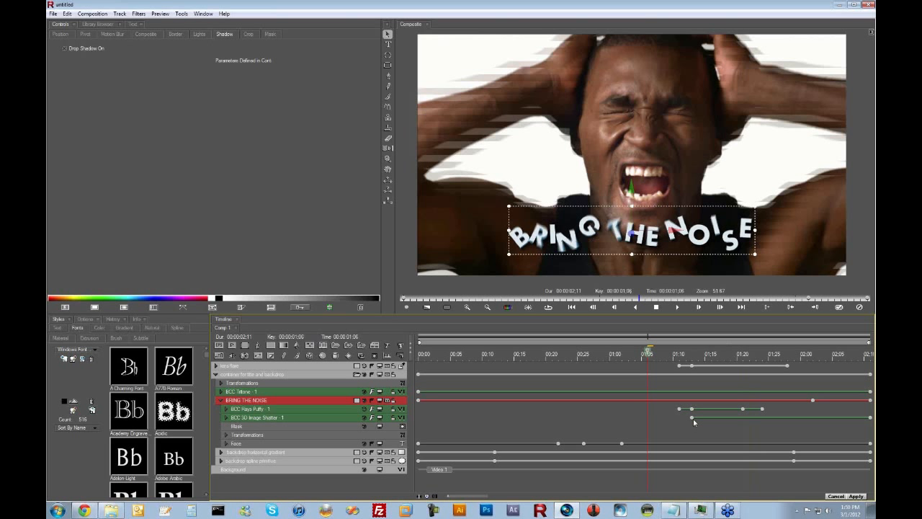
Step: At 01:17, try motion blur on Shape, Faces and All Filters, and restore it to Shape, Faces and Upstream Filters
{"action": "left_click", "coordinate": [714, 352]}
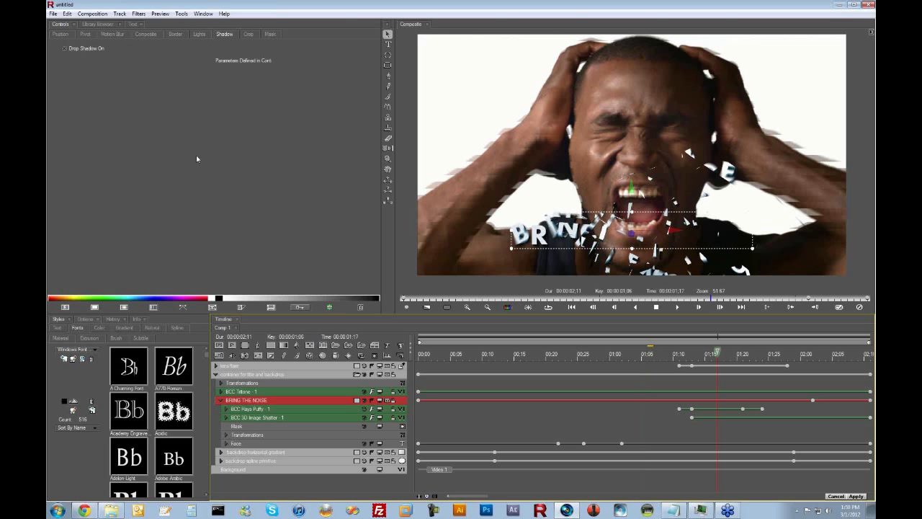
{"action": "left_click", "coordinate": [112, 34]}
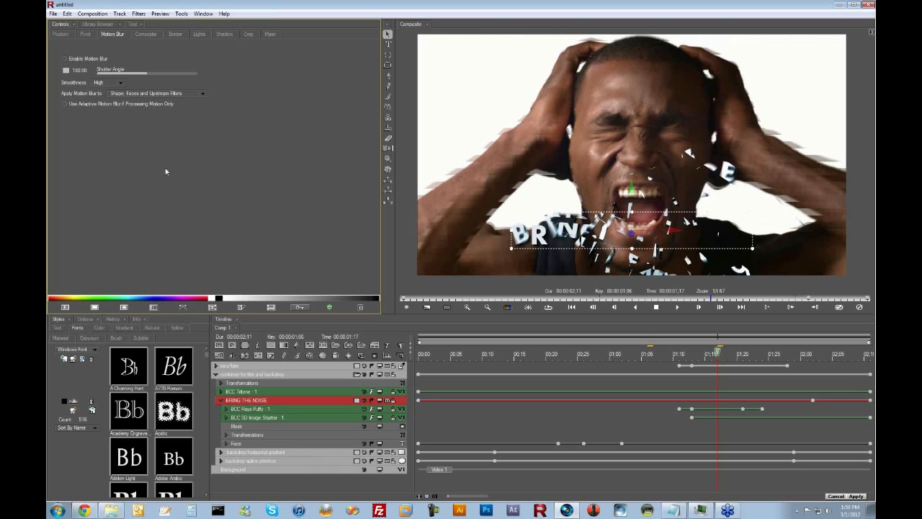
{"action": "left_click", "coordinate": [171, 94]}
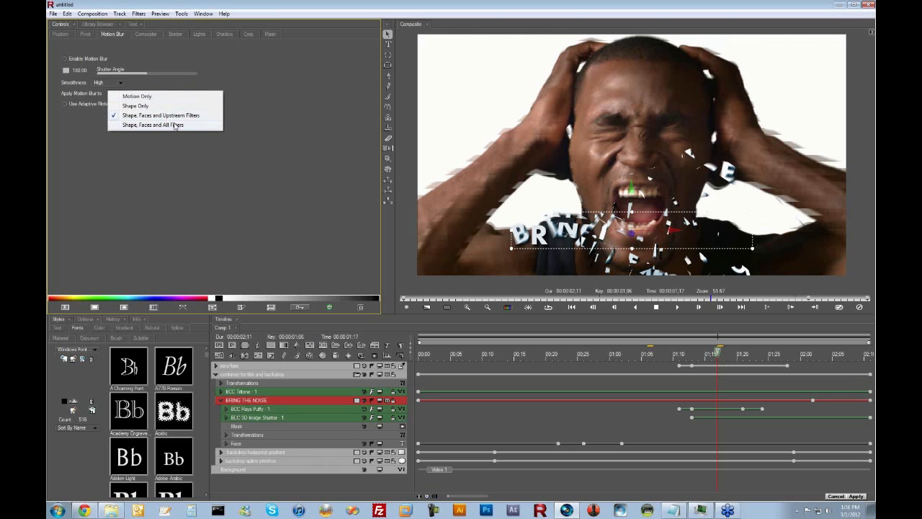
{"action": "left_click", "coordinate": [174, 124]}
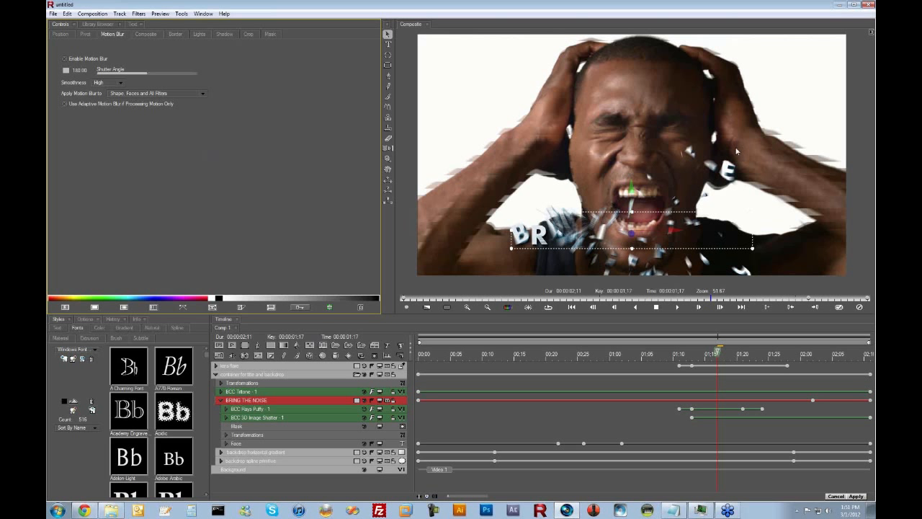
{"action": "left_click", "coordinate": [196, 95]}
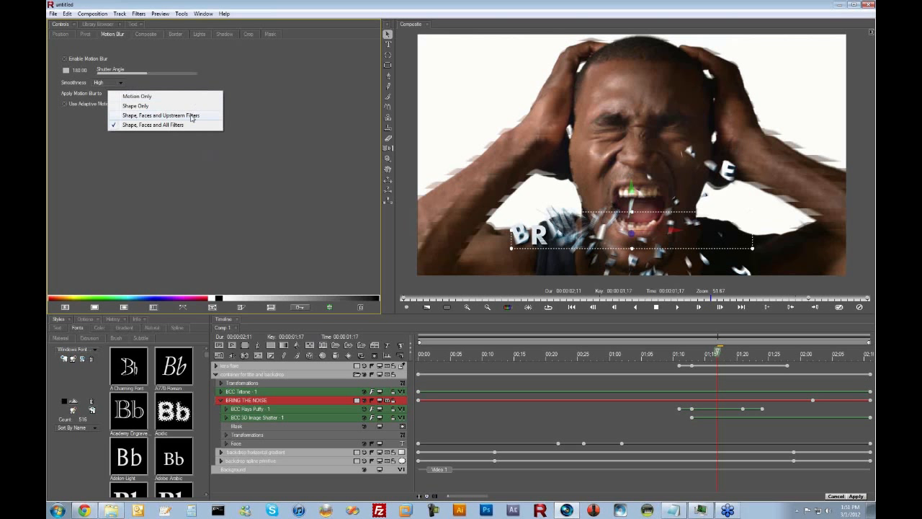
{"action": "left_click", "coordinate": [144, 116]}
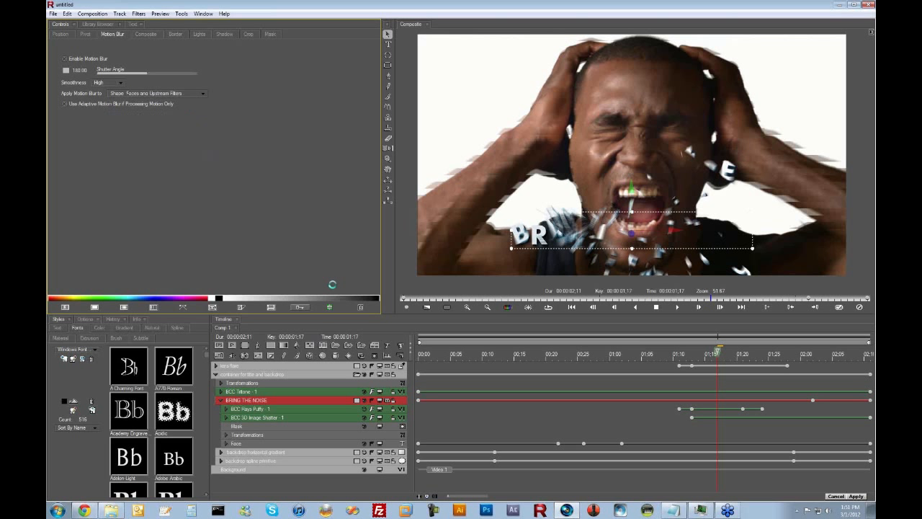
Step: Move the BCC 3D Image Shatter filter onto the title's Face track, preview it and apply the composition back to Vegas Pro
{"action": "left_click", "coordinate": [315, 417]}
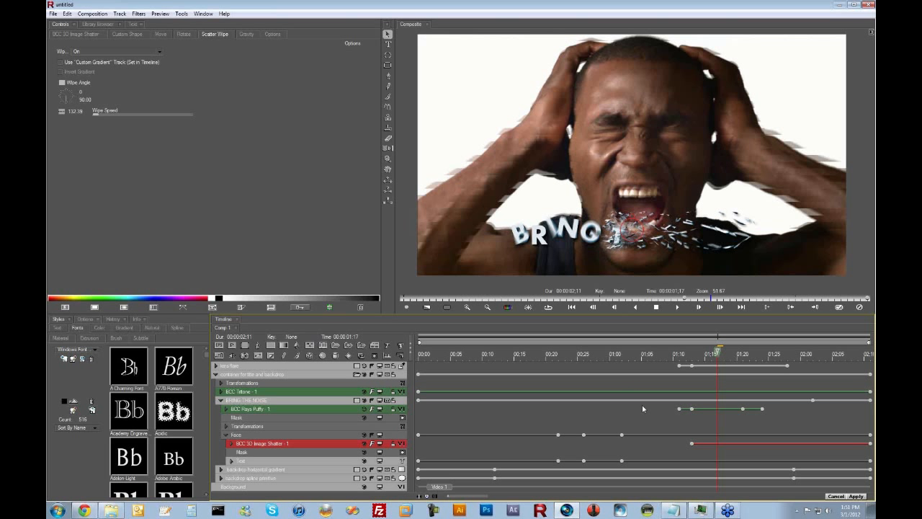
{"action": "key", "text": "space"}
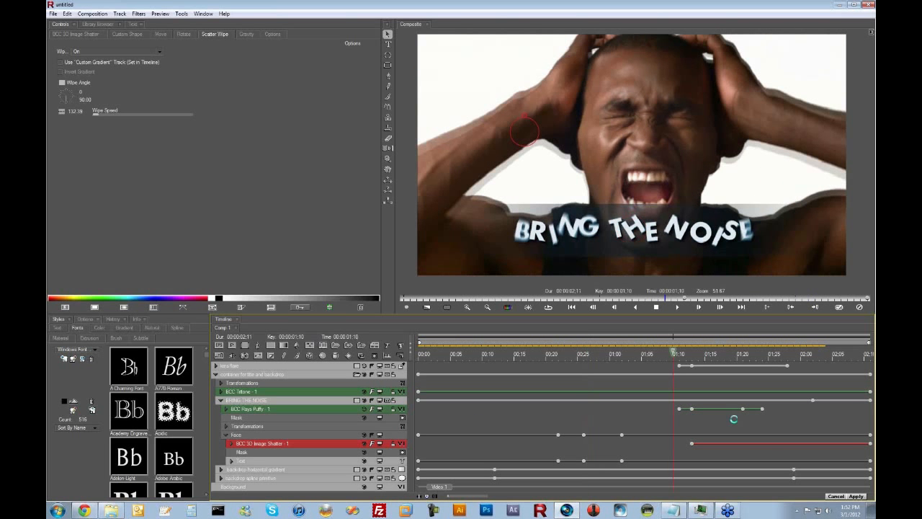
{"action": "left_click", "coordinate": [861, 497]}
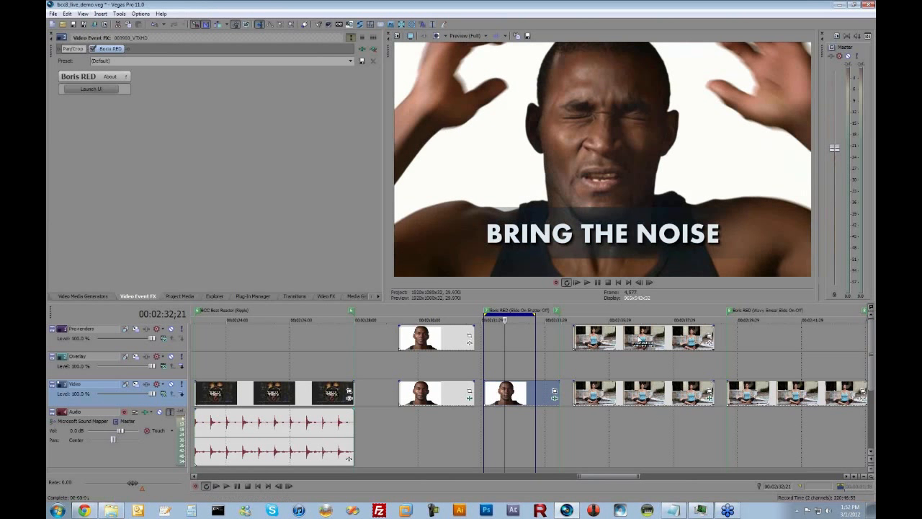
Step: Set the loop region to the "start each day with some silence" pre-rendered clip and play it
{"action": "left_click", "coordinate": [640, 338]}
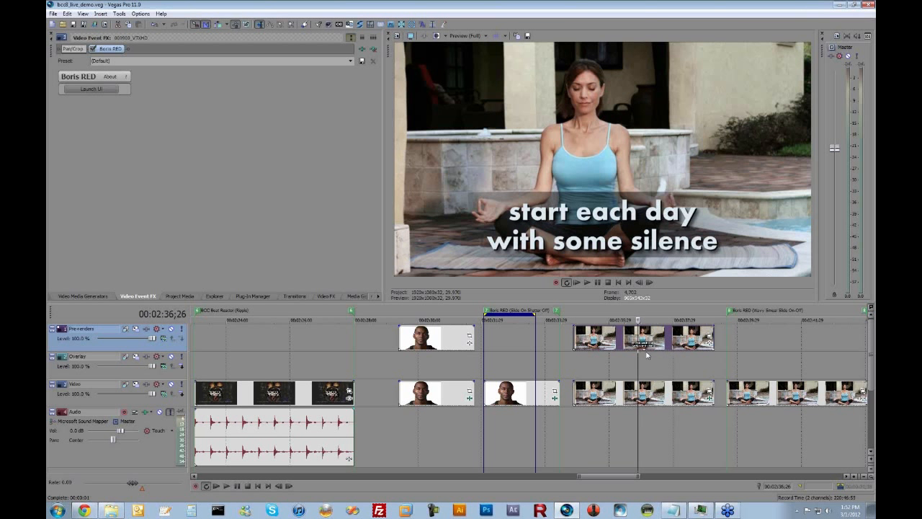
{"action": "double_click", "coordinate": [670, 349]}
{"action": "key", "text": "space"}
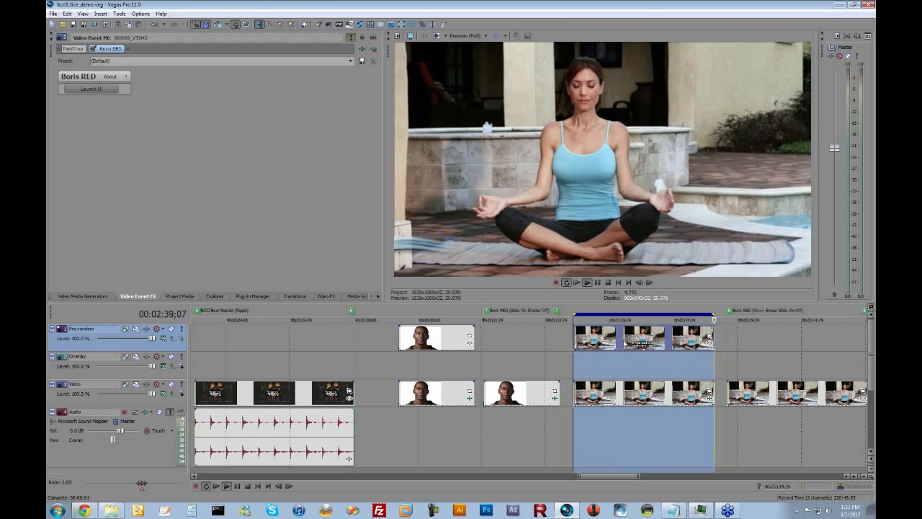
{"action": "key", "text": "Return"}
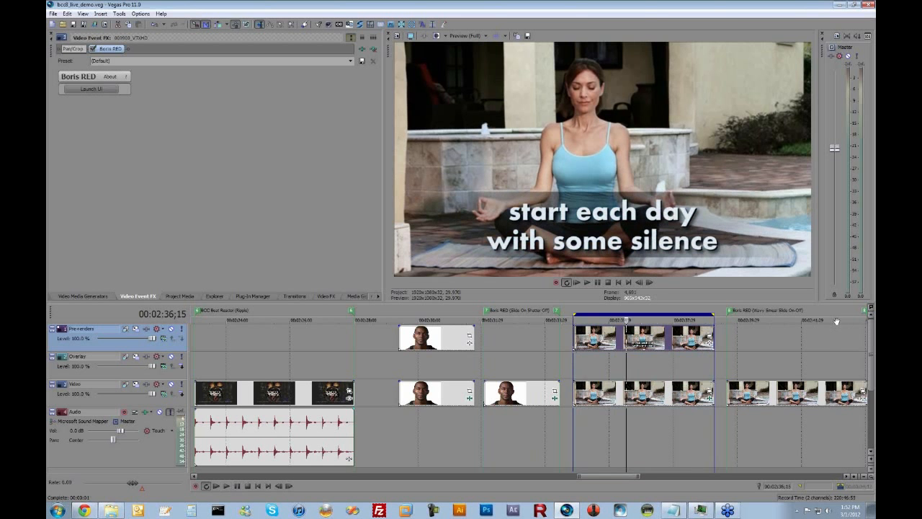
Step: Add the Boris RED effect to the unprocessed yoga clip at the Wavy Smear Slide On-Off marker and launch its interface
{"action": "left_click_drag", "start_coordinate": [835, 320], "coordinate": [583, 320]}
{"action": "left_click", "coordinate": [531, 395]}
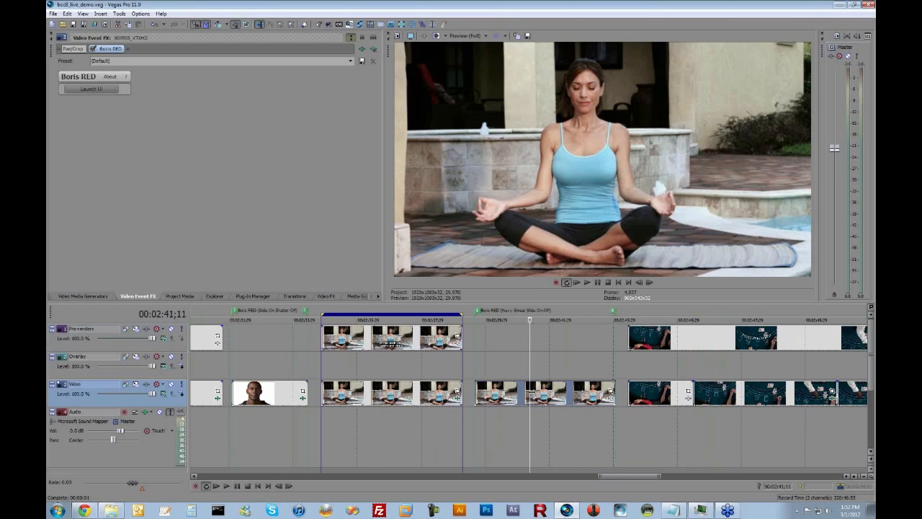
{"action": "left_click", "coordinate": [241, 296]}
{"action": "left_click_drag", "start_coordinate": [181, 46], "coordinate": [561, 396]}
{"action": "left_click", "coordinate": [84, 88]}
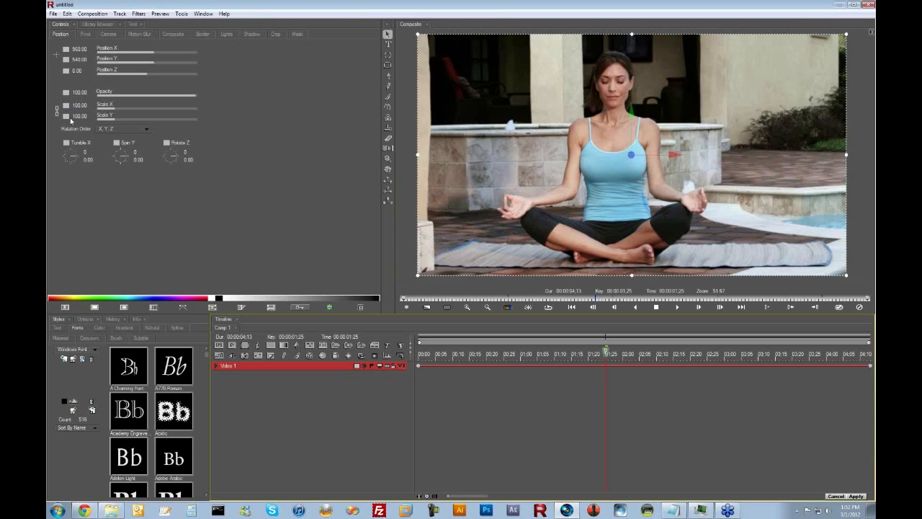
Step: Open the saved Boris RED project 03 wavySmearSlideON-OFF2lines.red for the yoga clip
{"action": "left_click", "coordinate": [53, 13]}
{"action": "left_click", "coordinate": [60, 37]}
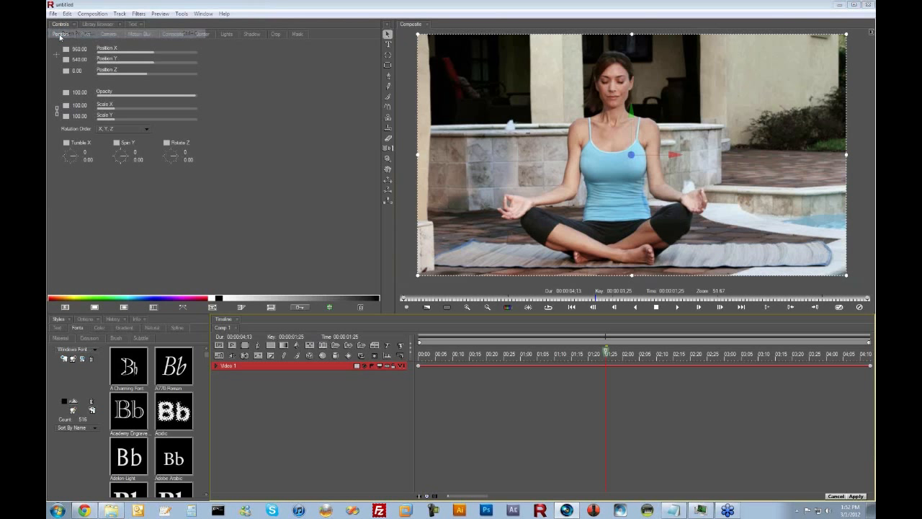
{"action": "left_click", "coordinate": [194, 114]}
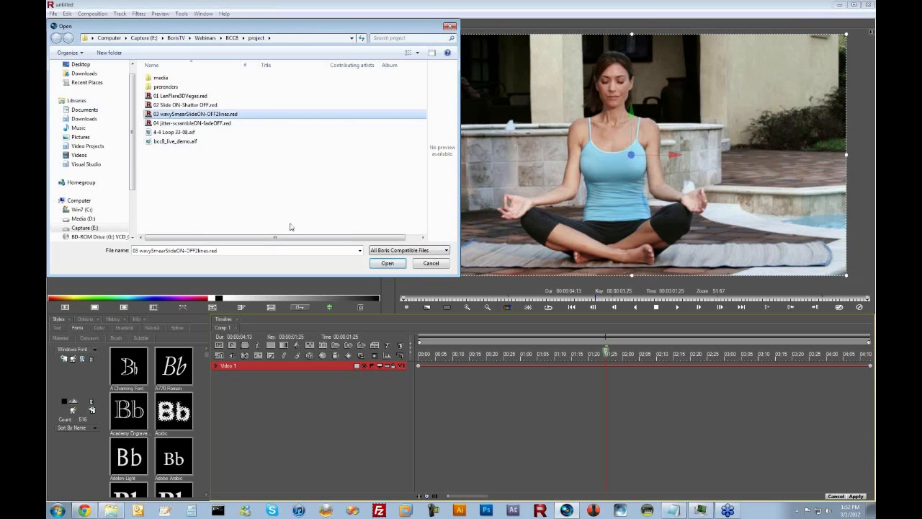
{"action": "left_click", "coordinate": [388, 263]}
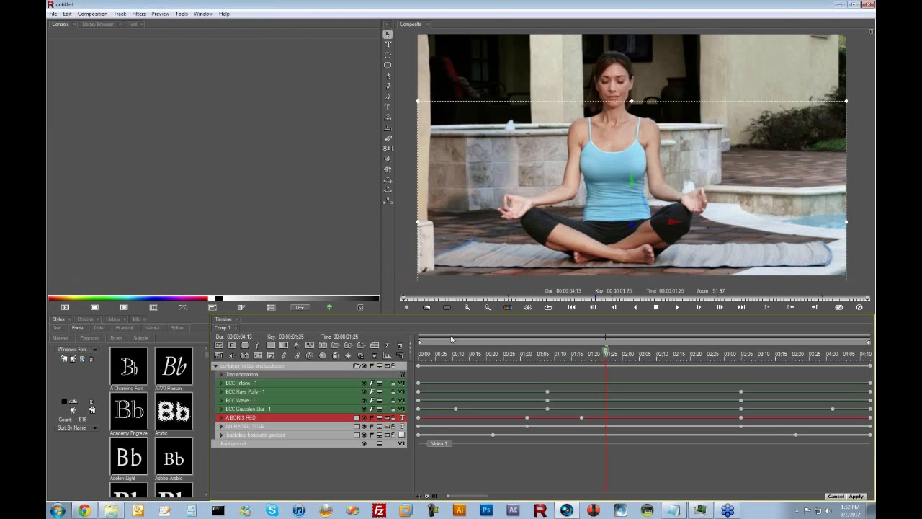
Step: Select both title tracks, A BORIS RED and ANIMATED TITLE, try the Acidic font style and apply the Bastard font instead
{"action": "left_click", "coordinate": [268, 426], "text": "shift"}
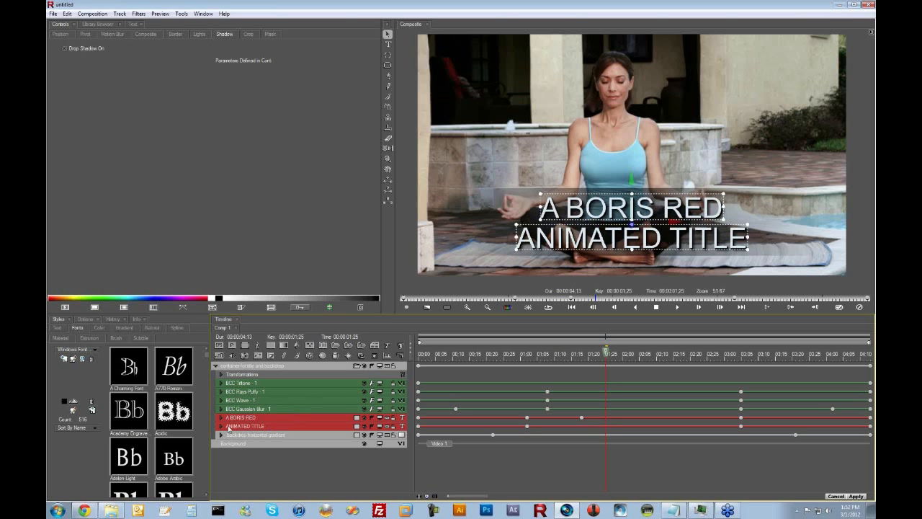
{"action": "left_click", "coordinate": [181, 415]}
{"action": "double_click", "coordinate": [182, 414]}
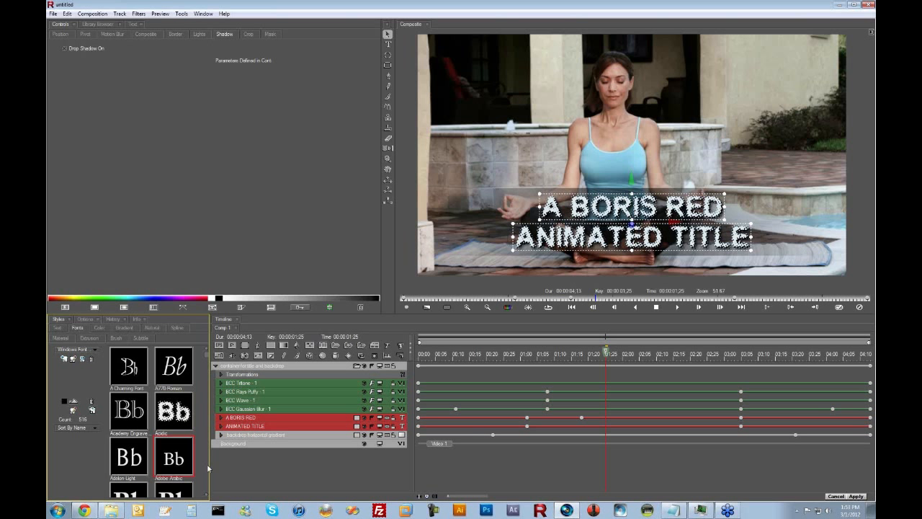
{"action": "scroll", "coordinate": [206, 465], "scroll_direction": "down", "scroll_amount": 3}
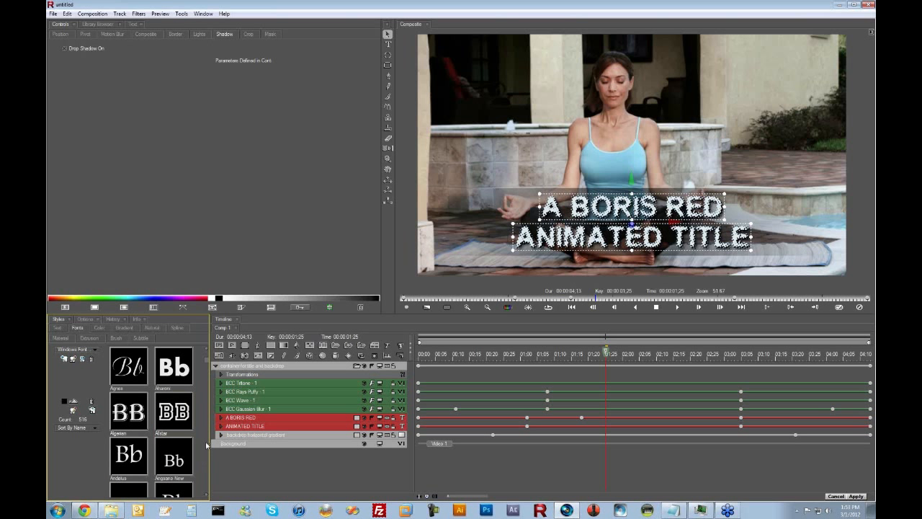
{"action": "scroll", "coordinate": [207, 469], "scroll_direction": "down", "scroll_amount": 5}
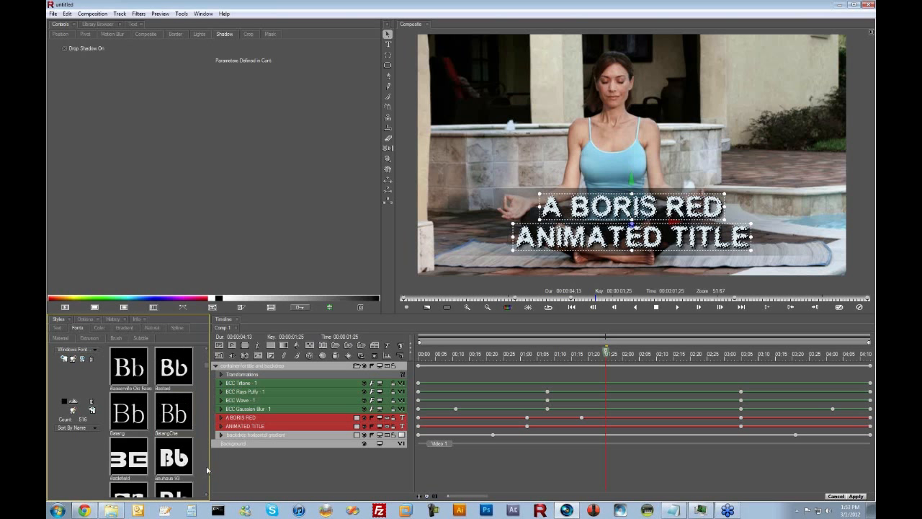
{"action": "left_click", "coordinate": [167, 370]}
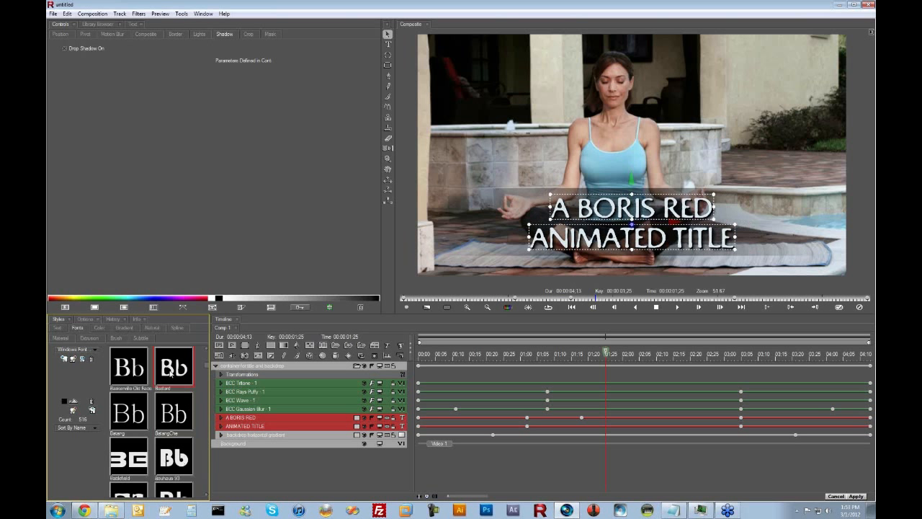
Step: Replace the A BORIS RED text with "start each day" and update the title in the composite
{"action": "left_click", "coordinate": [286, 416]}
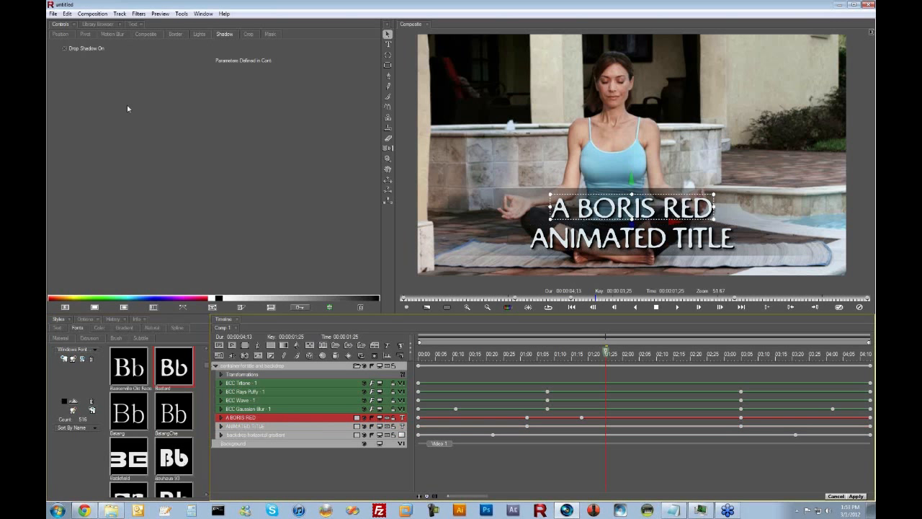
{"action": "left_click", "coordinate": [131, 24]}
{"action": "key", "text": "ctrl+a"}
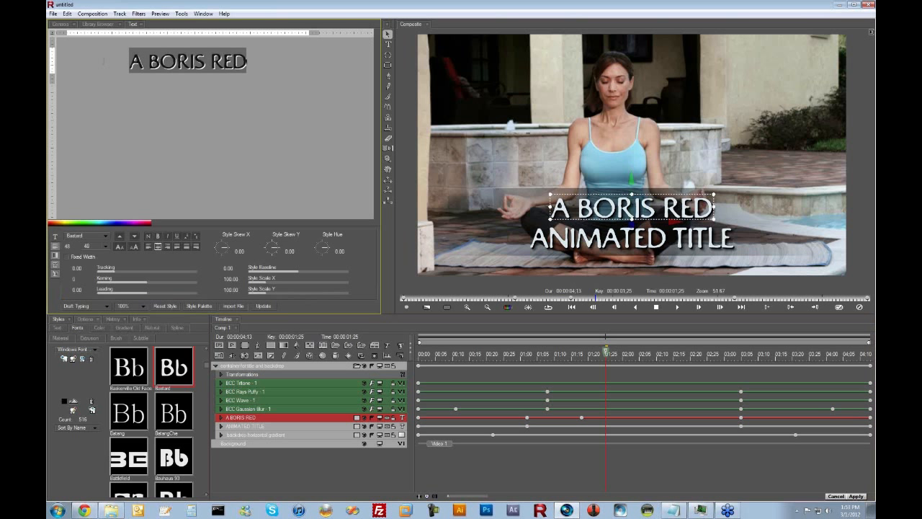
{"action": "type", "text": "start each day"}
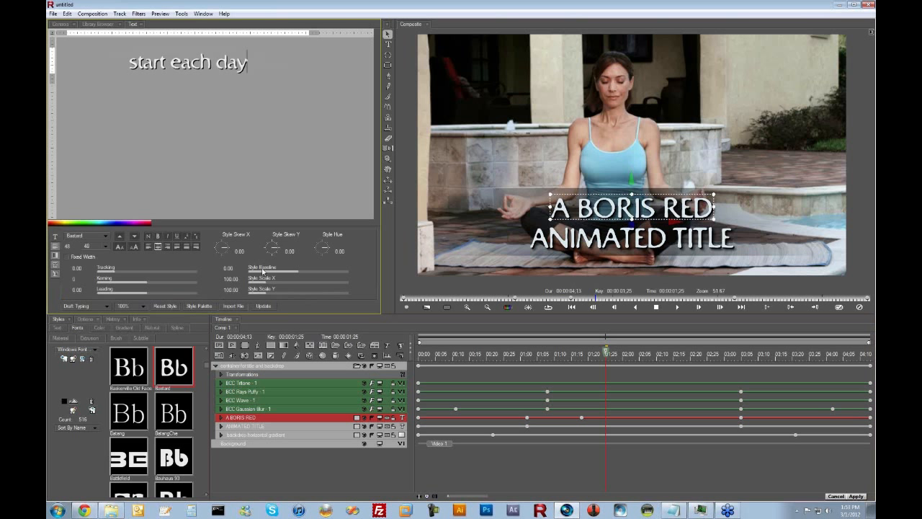
{"action": "left_click", "coordinate": [263, 306]}
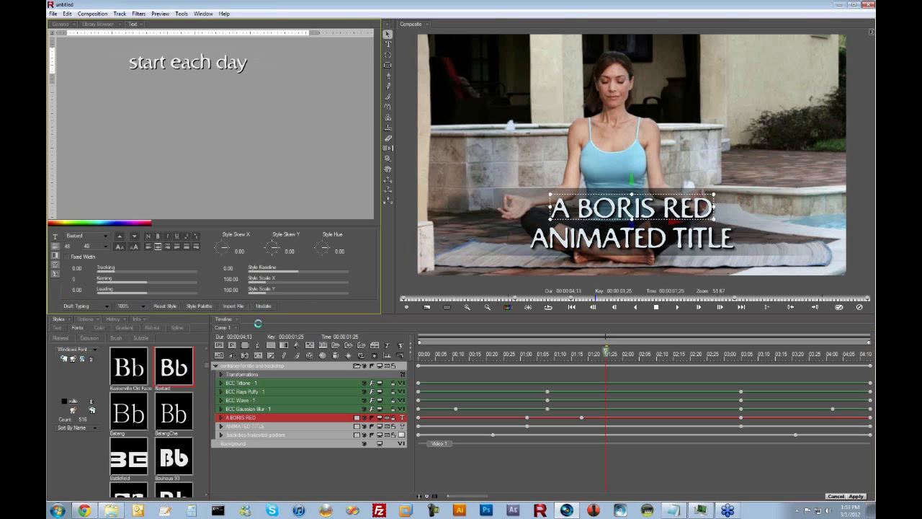
Step: Replace the ANIMATED TITLE text with "with some silence", update it and apply the composition back to Vegas Pro
{"action": "left_click", "coordinate": [266, 427]}
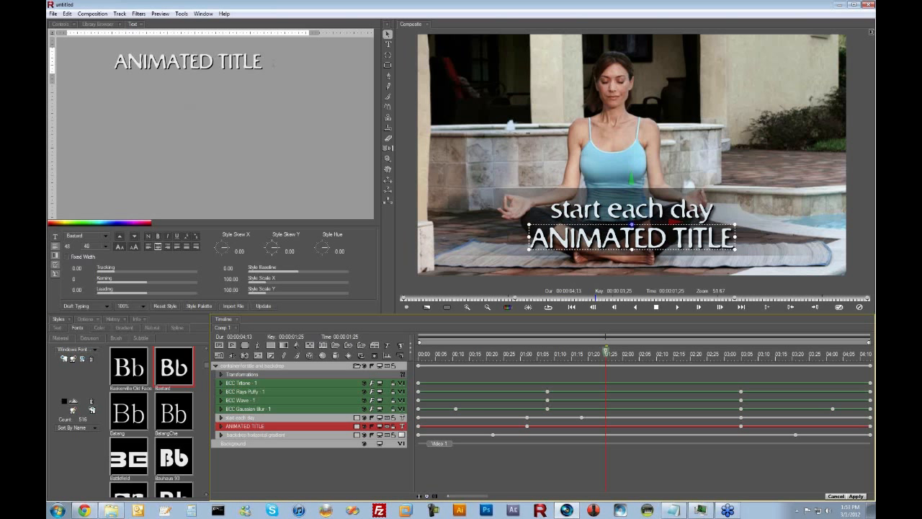
{"action": "key", "text": "ctrl+a"}
{"action": "type", "text": "with some s"}
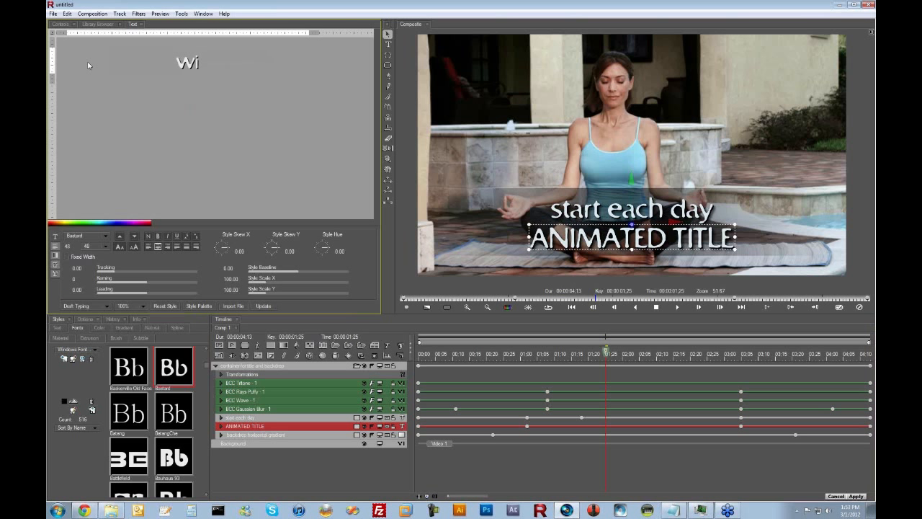
{"action": "type", "text": "ilence"}
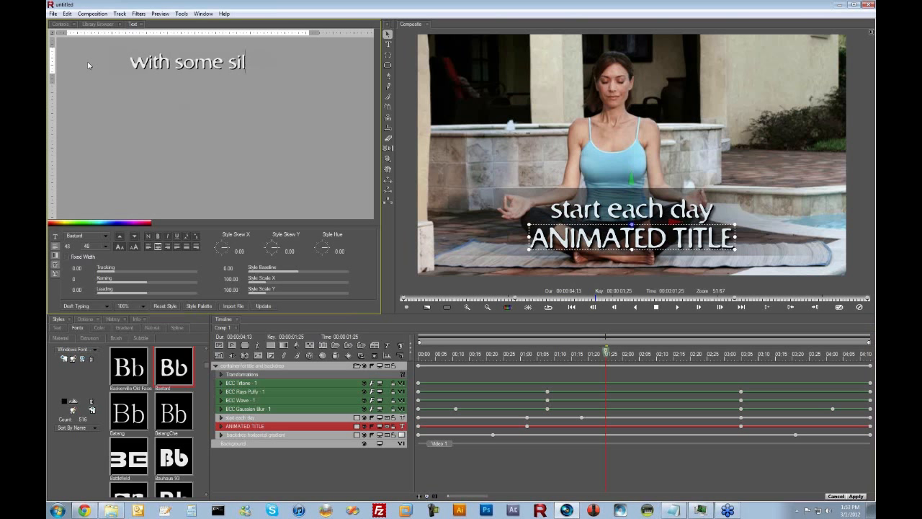
{"action": "left_click", "coordinate": [262, 306]}
{"action": "left_click", "coordinate": [856, 497]}
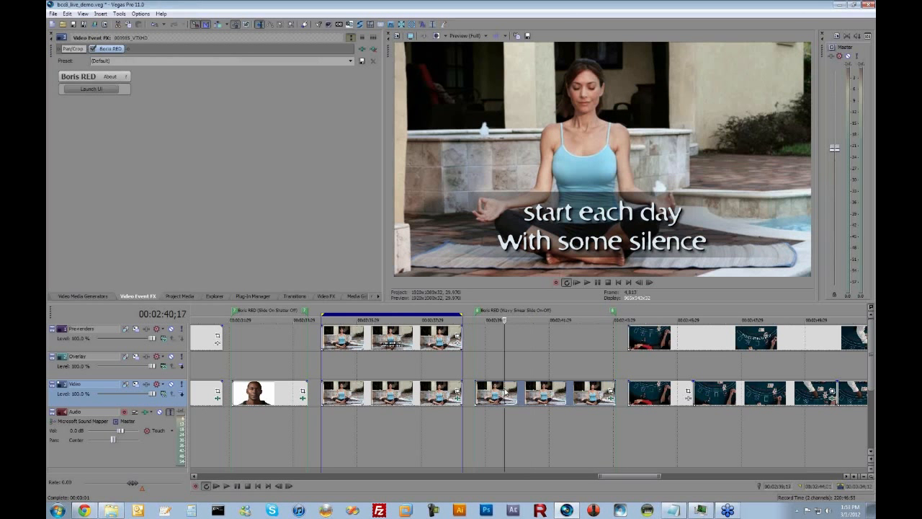
Step: Mark the retitled yoga clip as the loop region, step through its first frames and play the smear title from 02:40;27
{"action": "double_click", "coordinate": [504, 391]}
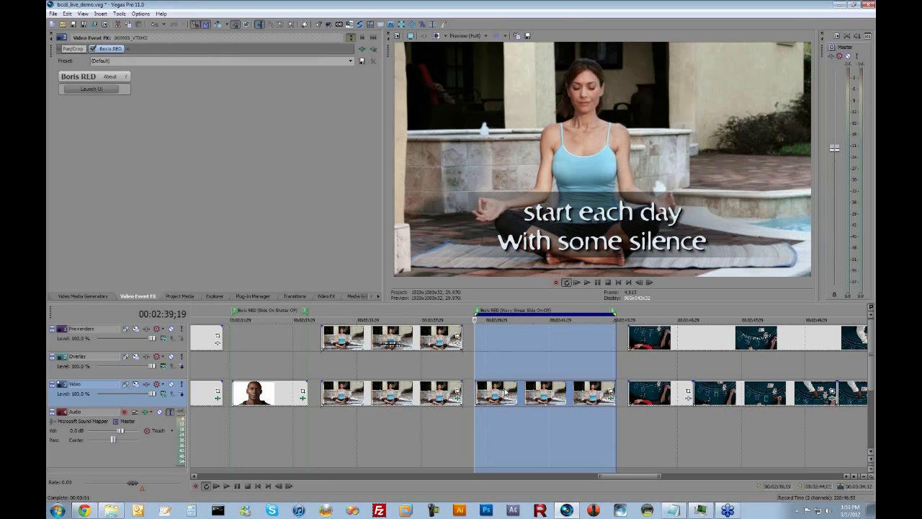
{"action": "left_click", "coordinate": [505, 391]}
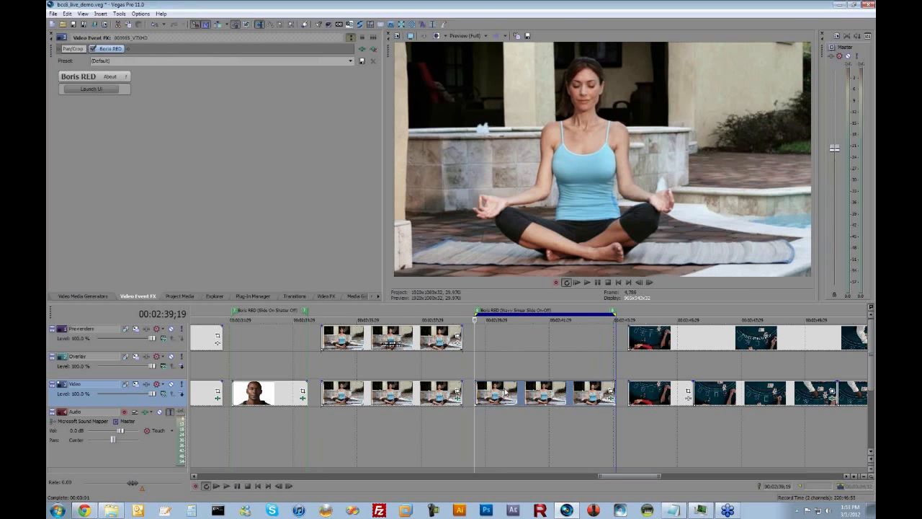
{"action": "key", "text": "Right"}
{"action": "key", "text": "Right"}
{"action": "key", "text": "Right"}
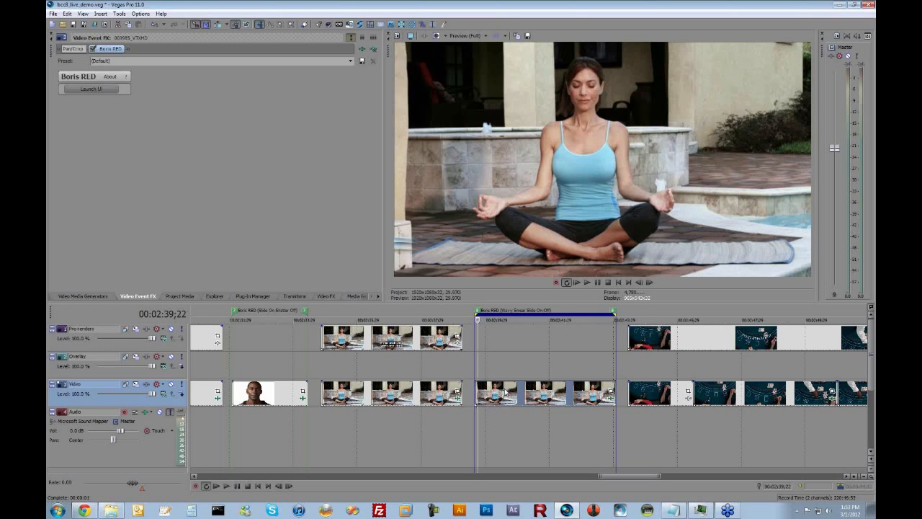
{"action": "left_click", "coordinate": [515, 366]}
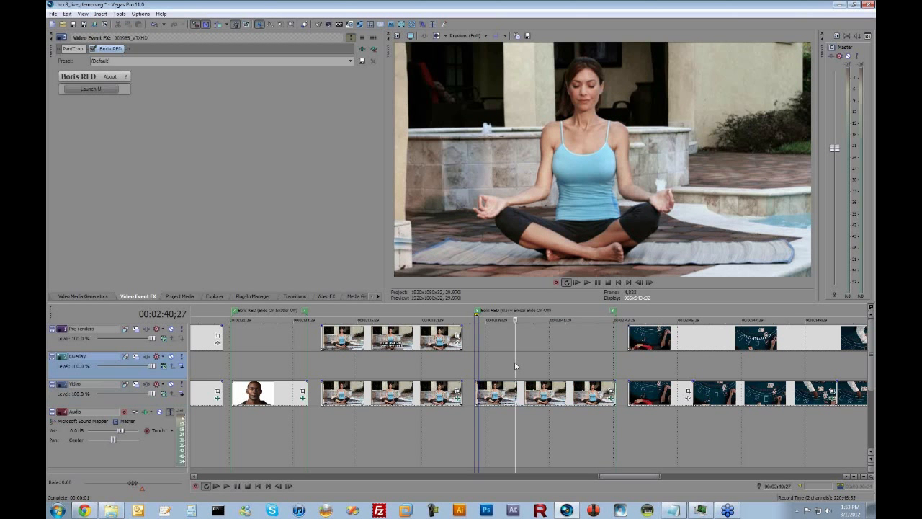
{"action": "key", "text": "space"}
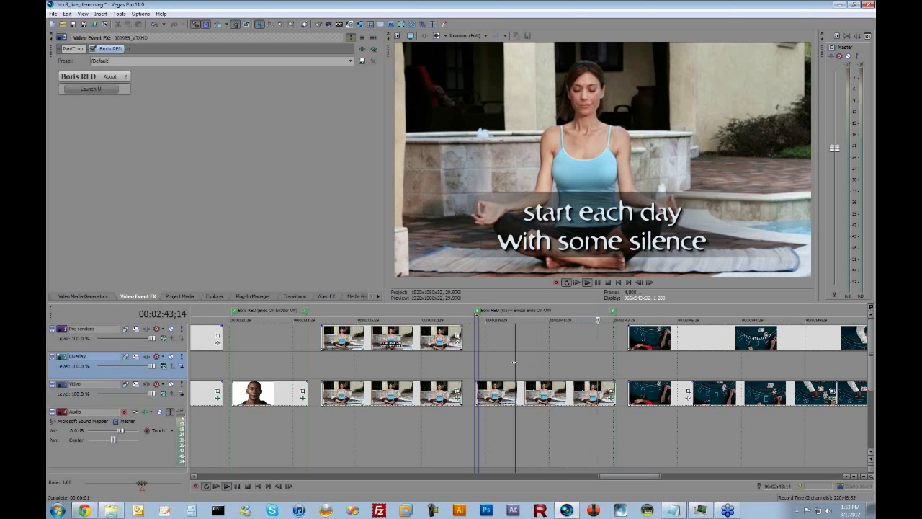
{"action": "key", "text": "Return"}
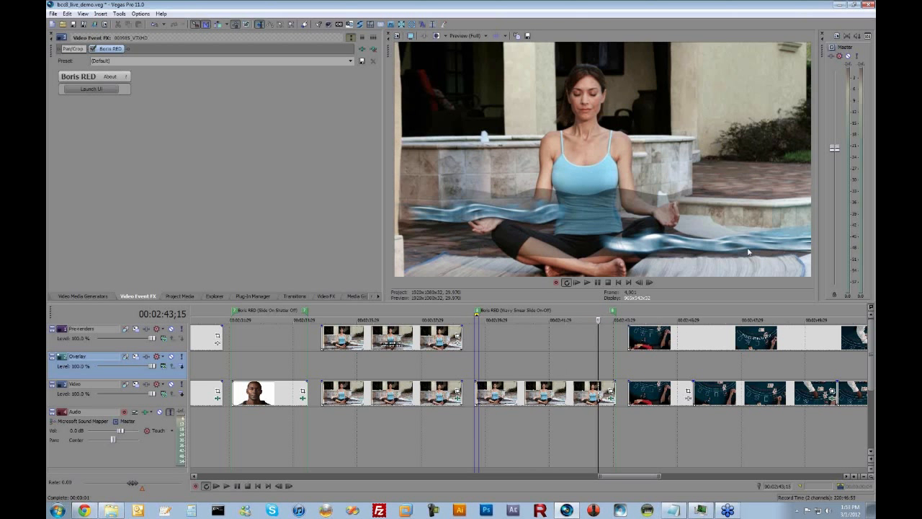
Step: Set the loop region to the pre-rendered blackjack clip with the DO YOU FEEL LUCKY? title and play it
{"action": "scroll", "coordinate": [372, 329], "scroll_direction": "right", "scroll_amount": 5}
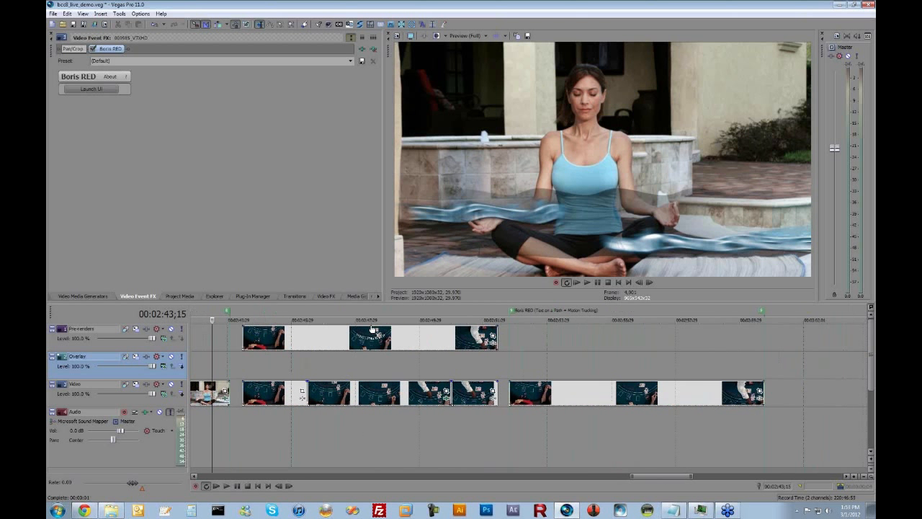
{"action": "left_click", "coordinate": [356, 393]}
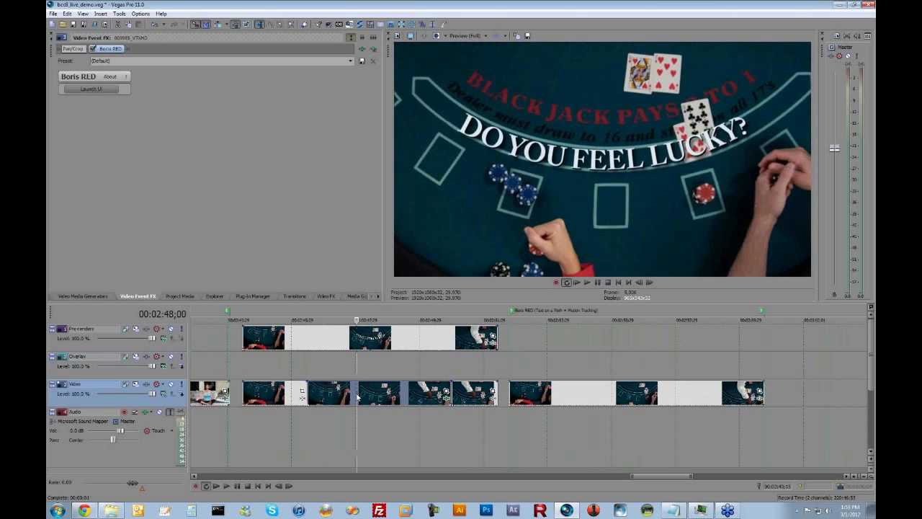
{"action": "left_click", "coordinate": [368, 337]}
{"action": "double_click", "coordinate": [368, 339]}
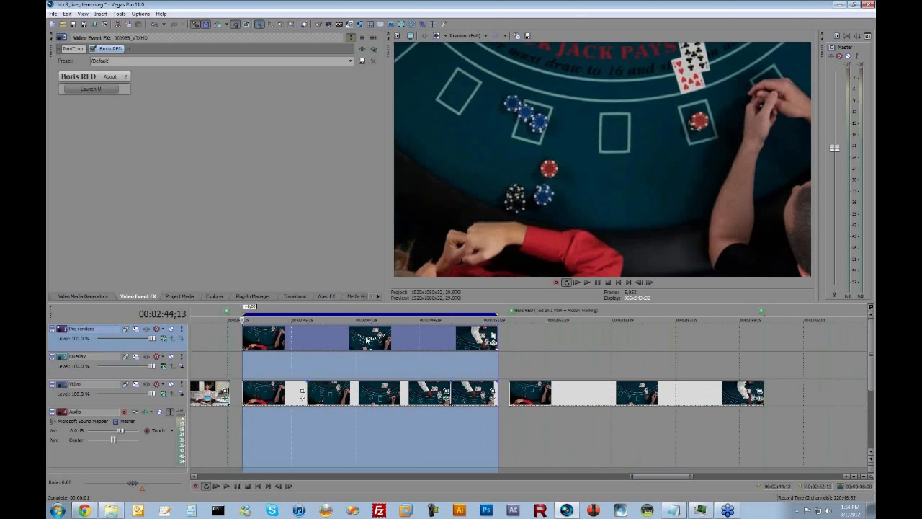
{"action": "key", "text": "space"}
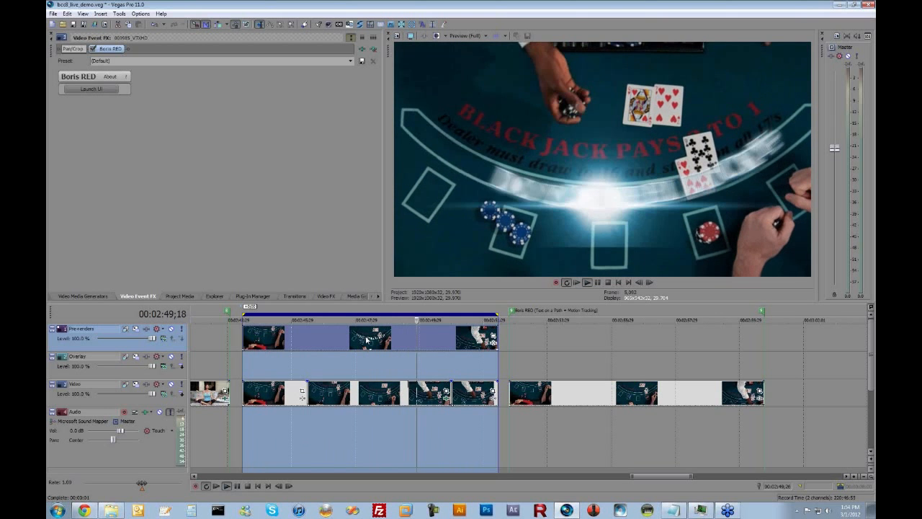
{"action": "key", "text": "Return"}
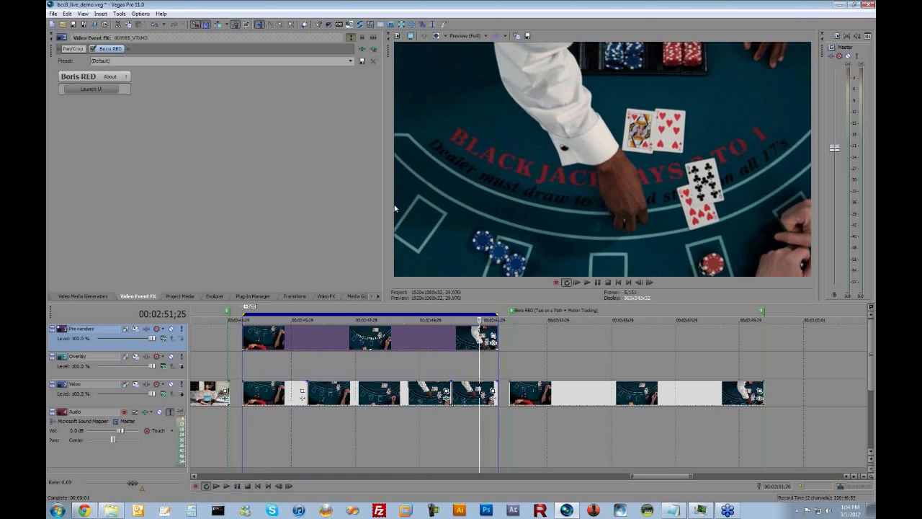
Step: Split the unprocessed blackjack clip on the Video track at 02:54;20 and 02:59;01, and select its middle segment at 02:57;14
{"action": "left_click", "coordinate": [547, 399]}
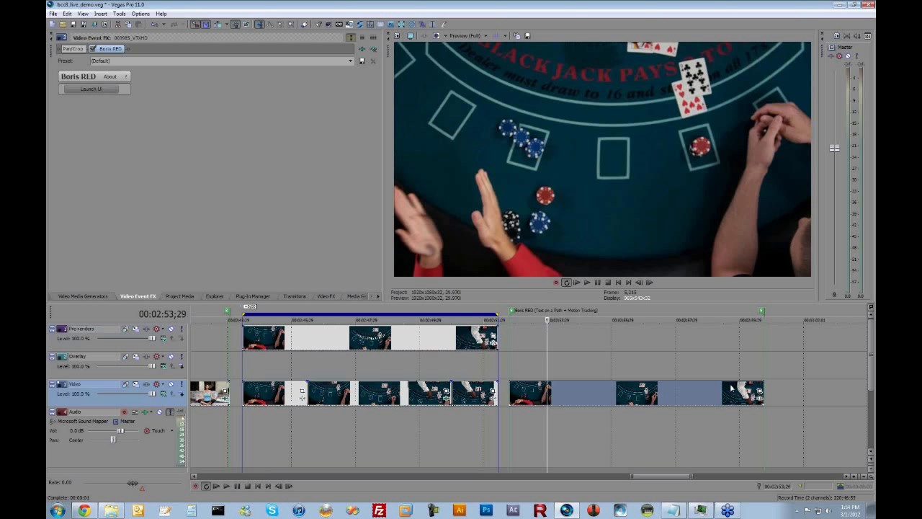
{"action": "left_click", "coordinate": [552, 393]}
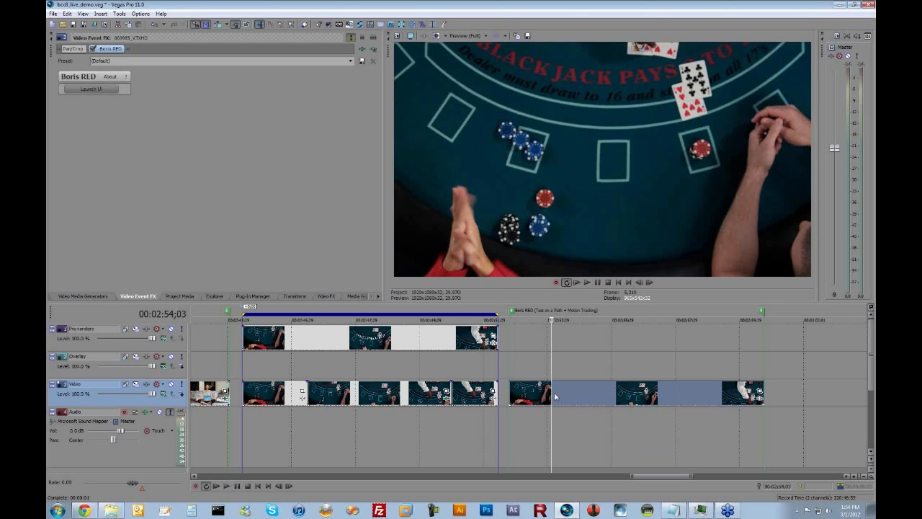
{"action": "left_click", "coordinate": [558, 395]}
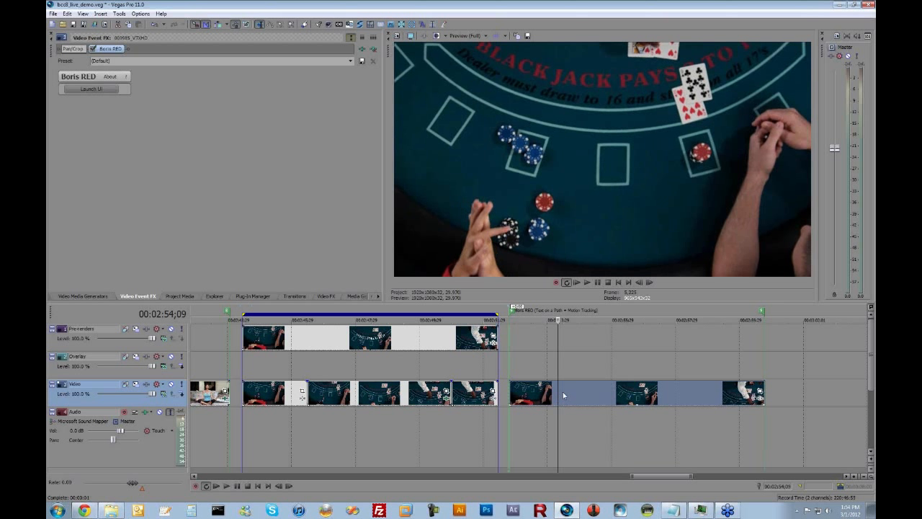
{"action": "left_click", "coordinate": [570, 395]}
{"action": "key", "text": "s"}
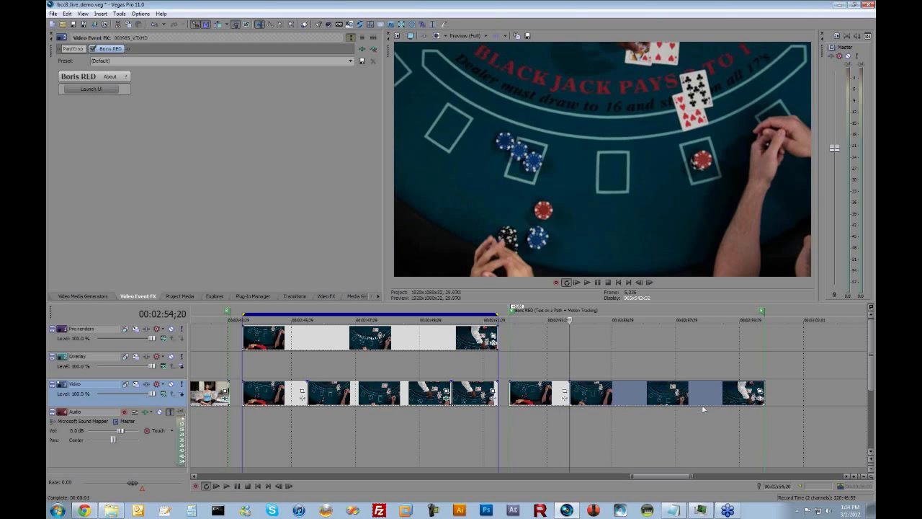
{"action": "left_click", "coordinate": [710, 396]}
{"action": "key", "text": "s"}
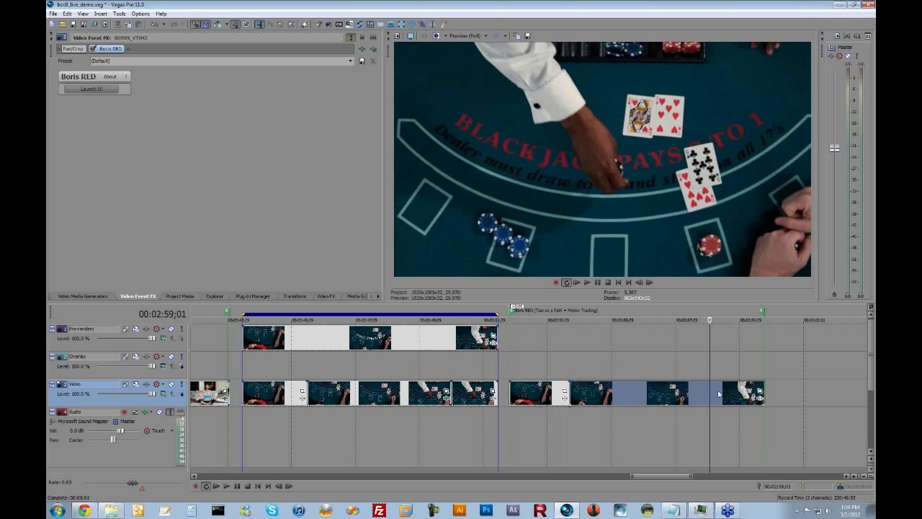
{"action": "key", "text": "s"}
{"action": "left_click", "coordinate": [660, 395]}
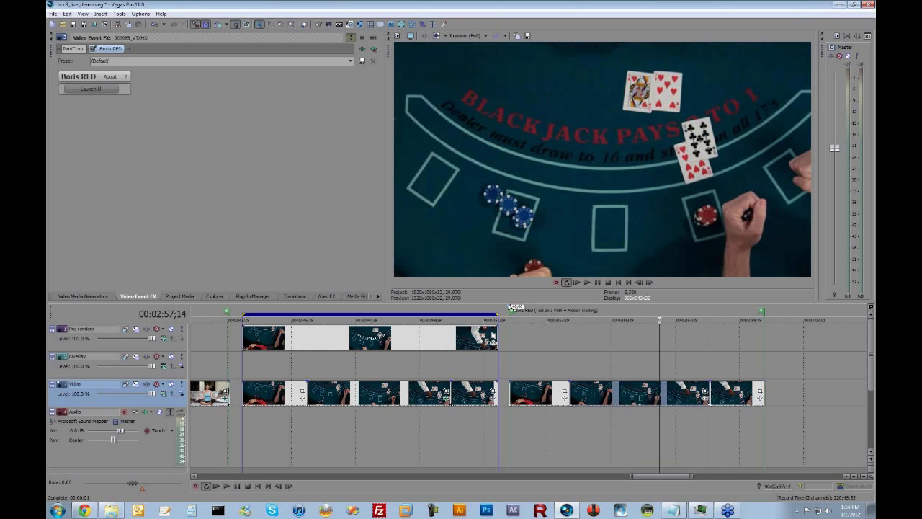
Step: Apply the Boris RED effect to the middle segment of the unprocessed blackjack clip and launch its interface
{"action": "left_click", "coordinate": [239, 296]}
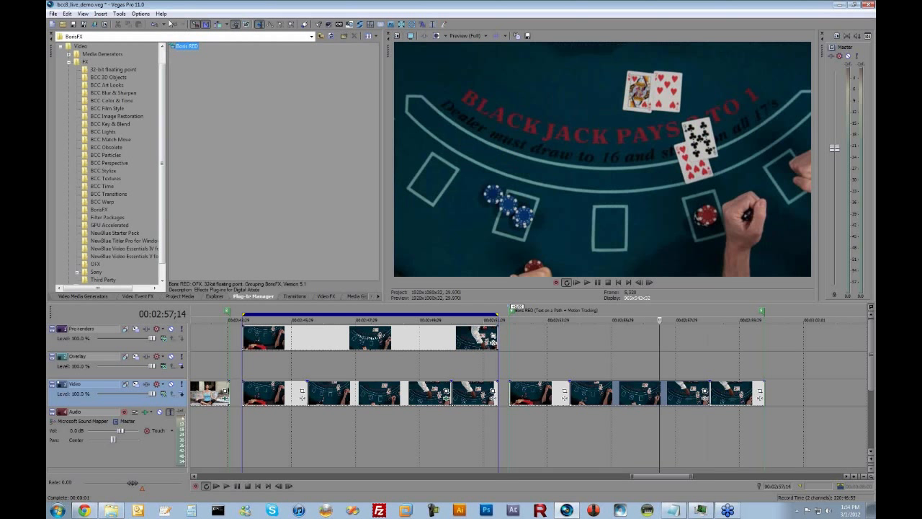
{"action": "left_click_drag", "start_coordinate": [626, 370], "coordinate": [634, 390]}
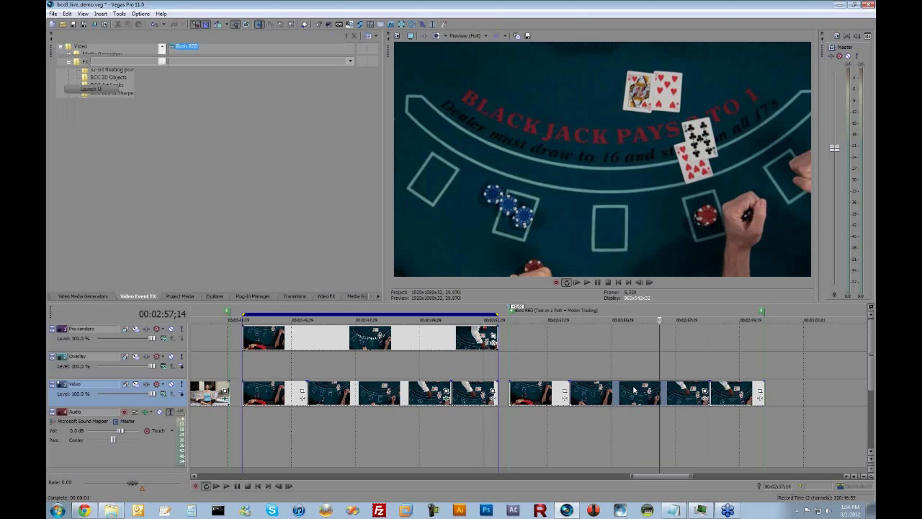
{"action": "left_click", "coordinate": [91, 88]}
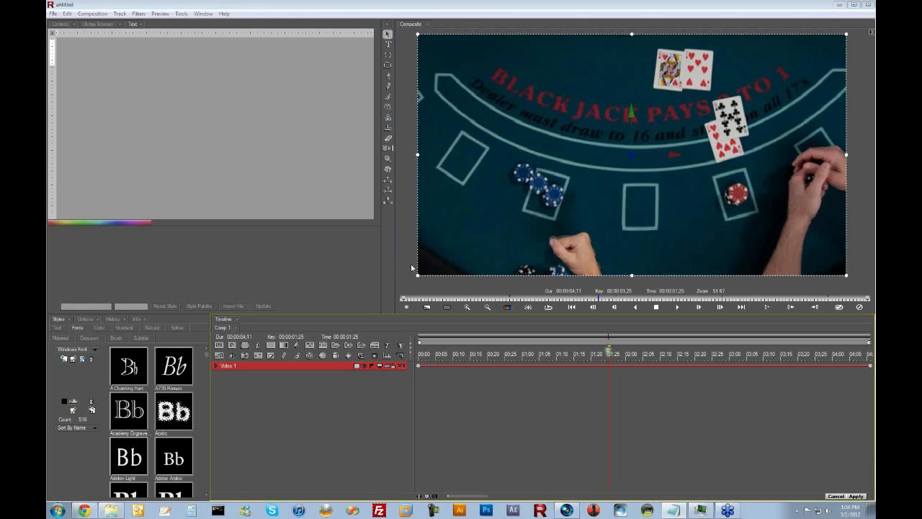
Step: Open the project 04 jitter-scrambleON-fadeOFF.red over the blackjack clip, and preview its title animation
{"action": "left_click", "coordinate": [52, 13]}
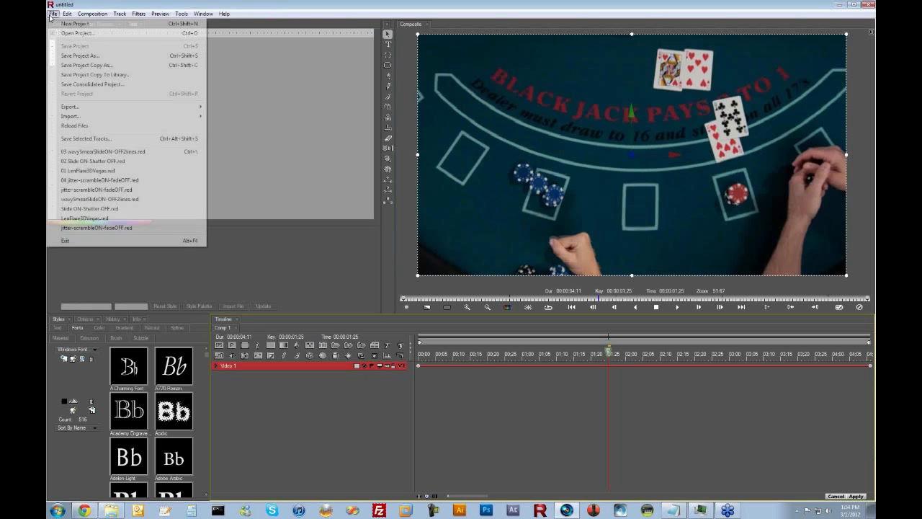
{"action": "left_click", "coordinate": [62, 37]}
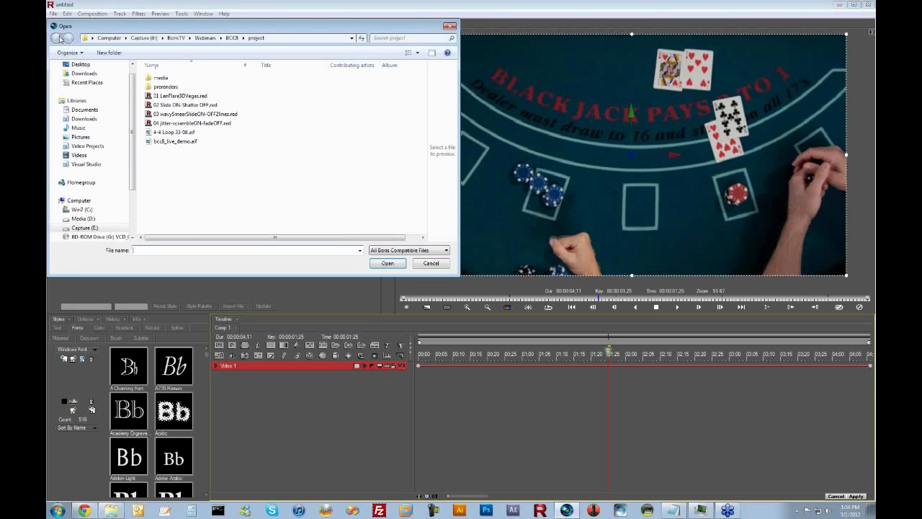
{"action": "left_click", "coordinate": [184, 123]}
{"action": "left_click", "coordinate": [387, 263]}
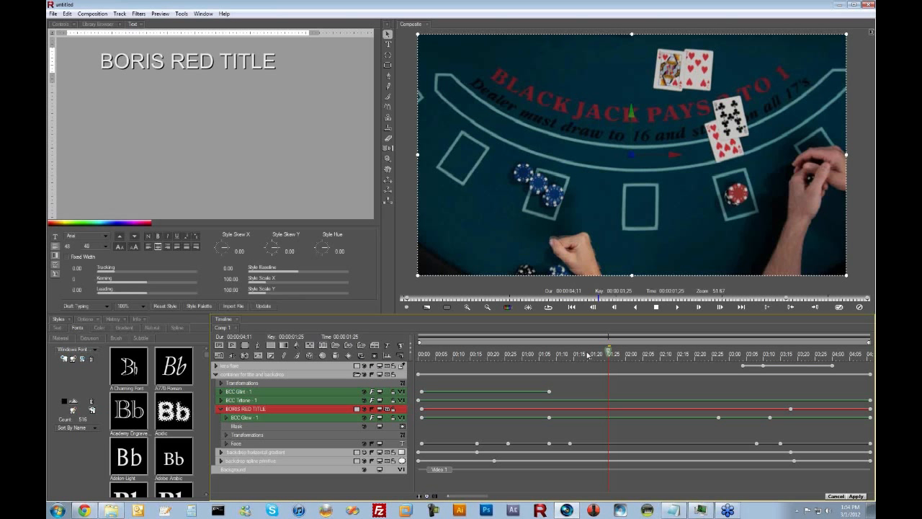
{"action": "key", "text": "space"}
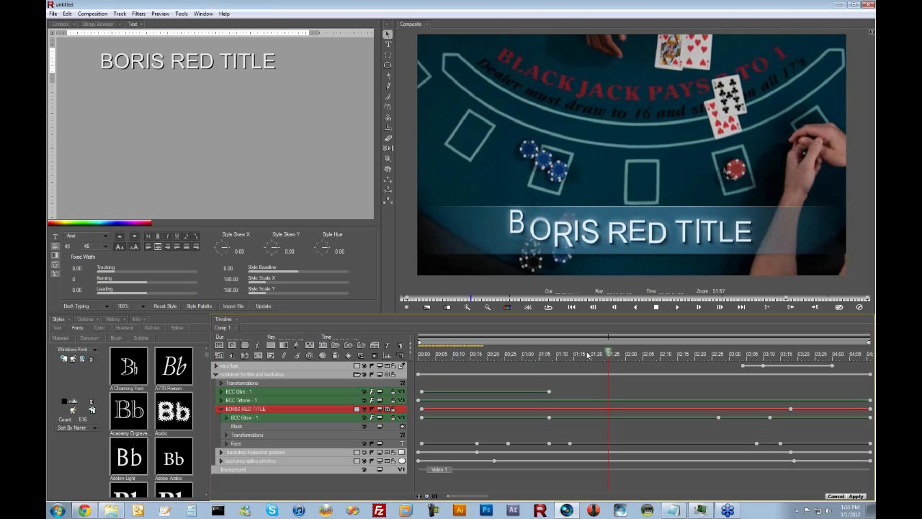
{"action": "left_click", "coordinate": [658, 307]}
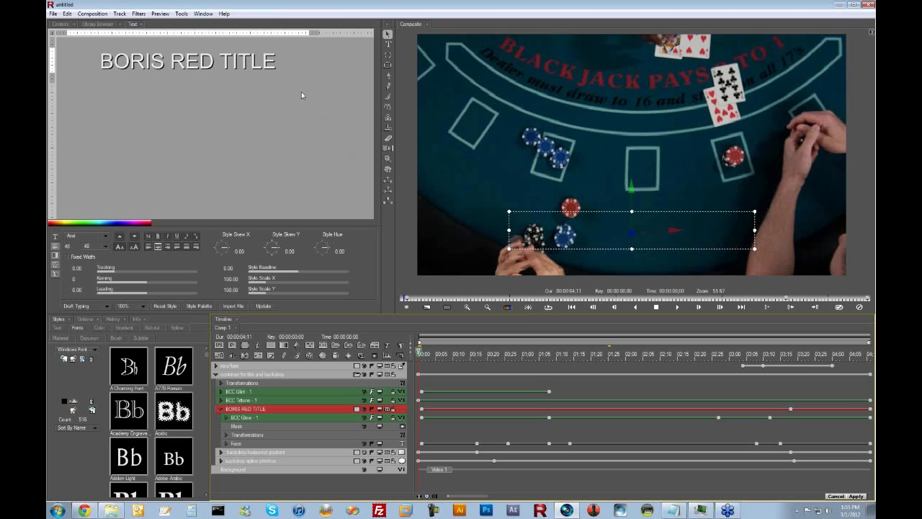
Step: Replace the BORIS RED TITLE text with "DO YOU FEEL LUCK?" and update the title
{"action": "left_click", "coordinate": [277, 62]}
{"action": "left_click_drag", "start_coordinate": [278, 62], "coordinate": [83, 60]}
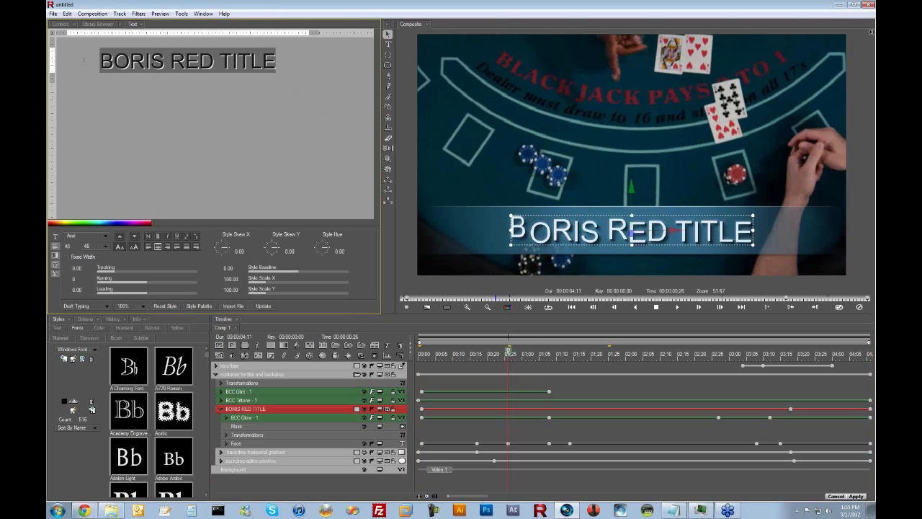
{"action": "type", "text": "DO YOU"}
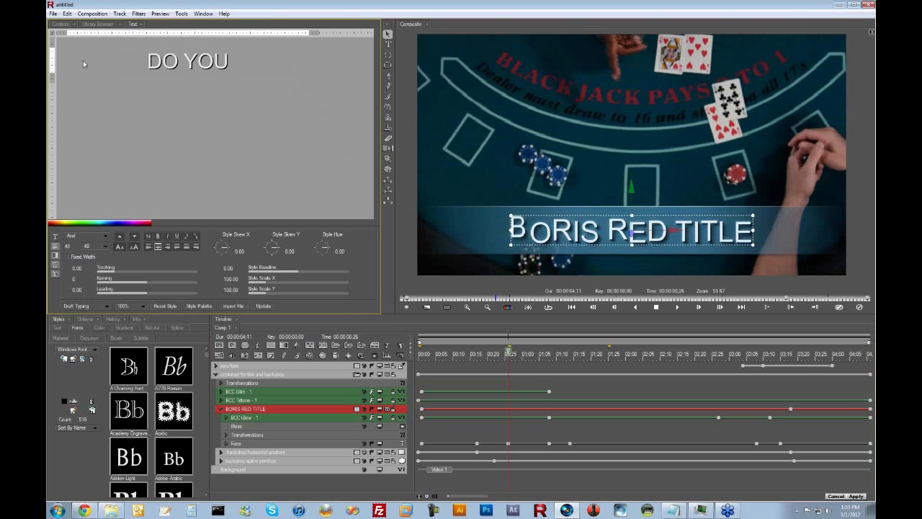
{"action": "type", "text": " FEEL LUCK"}
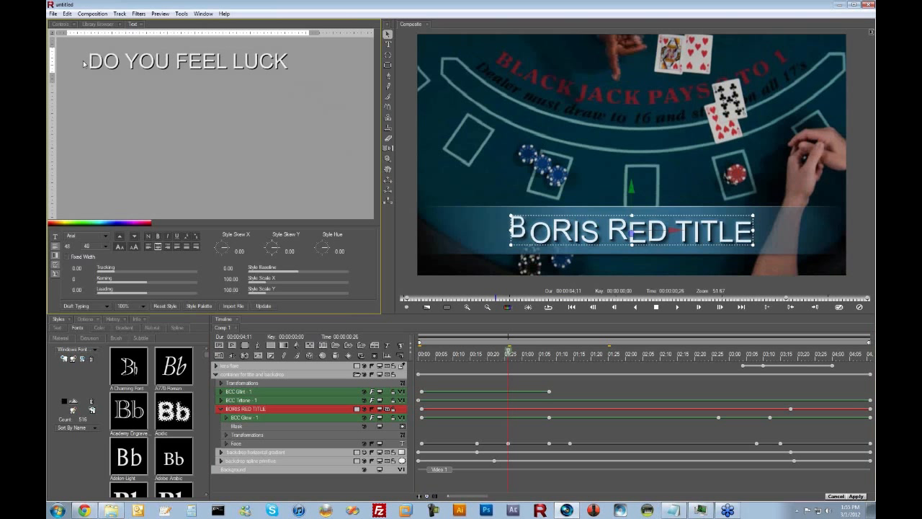
{"action": "type", "text": "?"}
{"action": "left_click", "coordinate": [265, 306]}
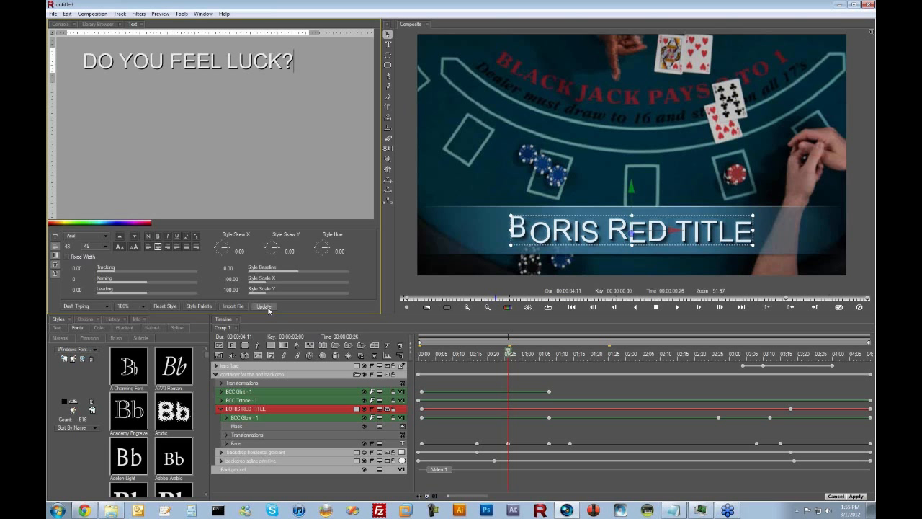
Step: Set the font of the whole title text to Adobe Caslon Pro and update the title
{"action": "left_click", "coordinate": [105, 237]}
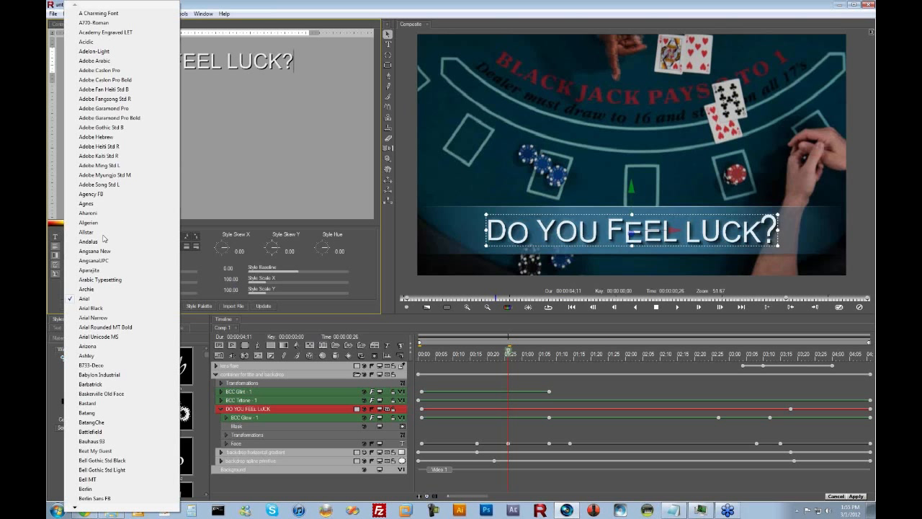
{"action": "left_click", "coordinate": [122, 72]}
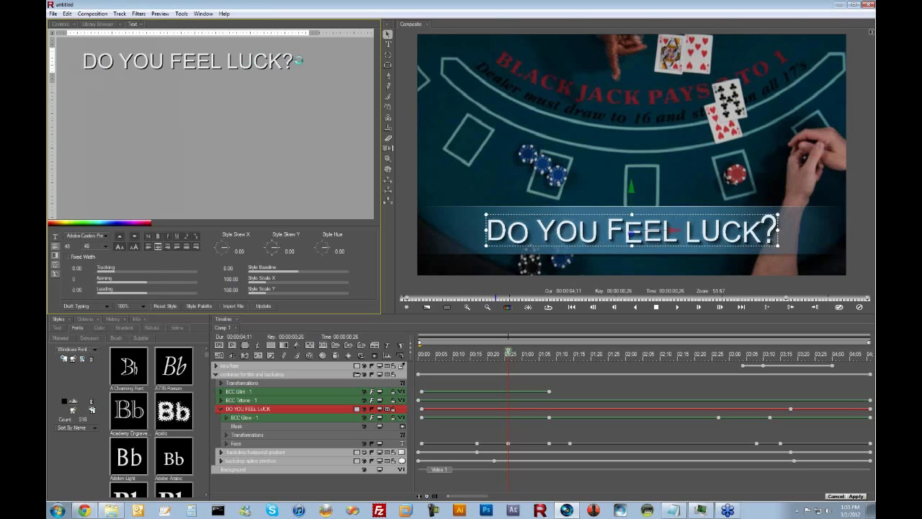
{"action": "left_click_drag", "start_coordinate": [298, 61], "coordinate": [81, 61]}
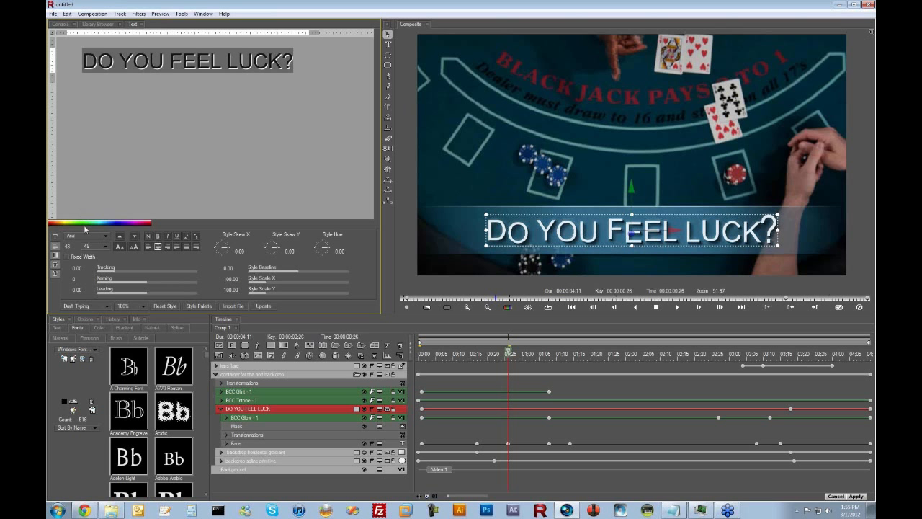
{"action": "left_click", "coordinate": [90, 236]}
{"action": "left_click", "coordinate": [104, 72]}
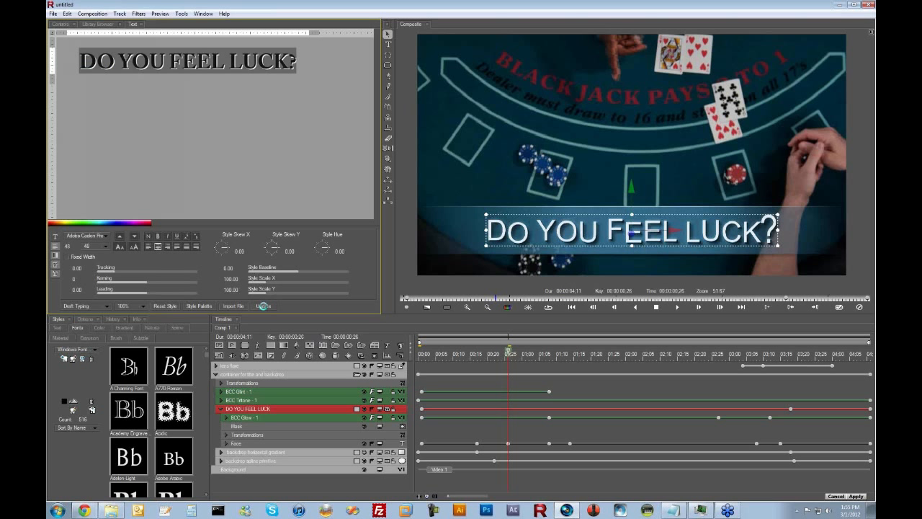
{"action": "left_click", "coordinate": [263, 305]}
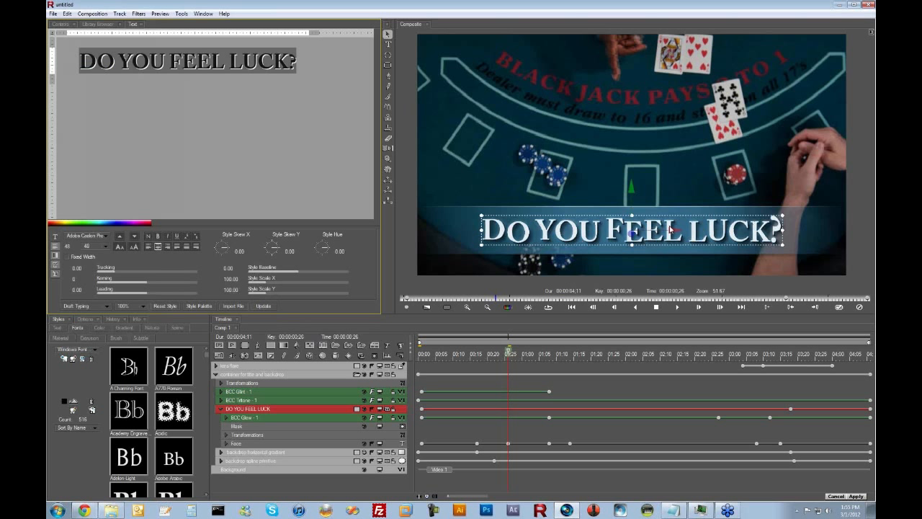
Step: Enable Make Path Track in the Path settings of the title's Face track
{"action": "left_click", "coordinate": [255, 444]}
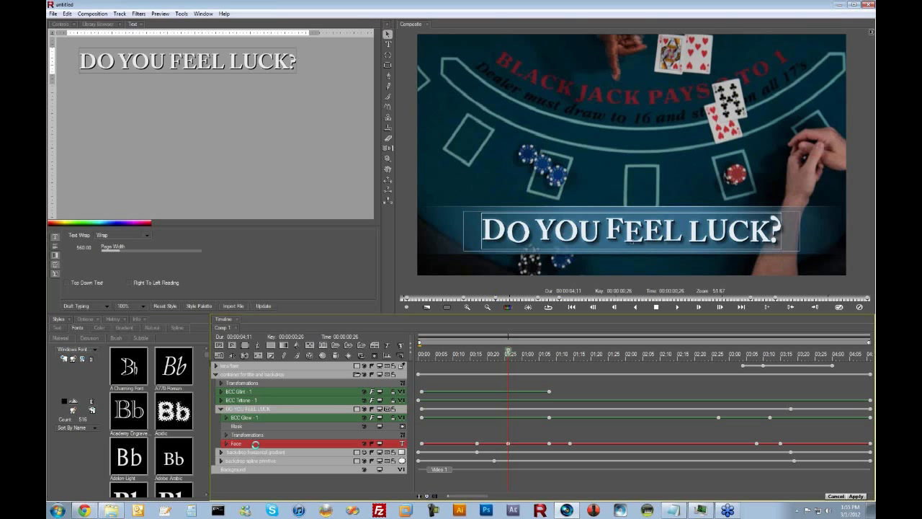
{"action": "left_click", "coordinate": [58, 25]}
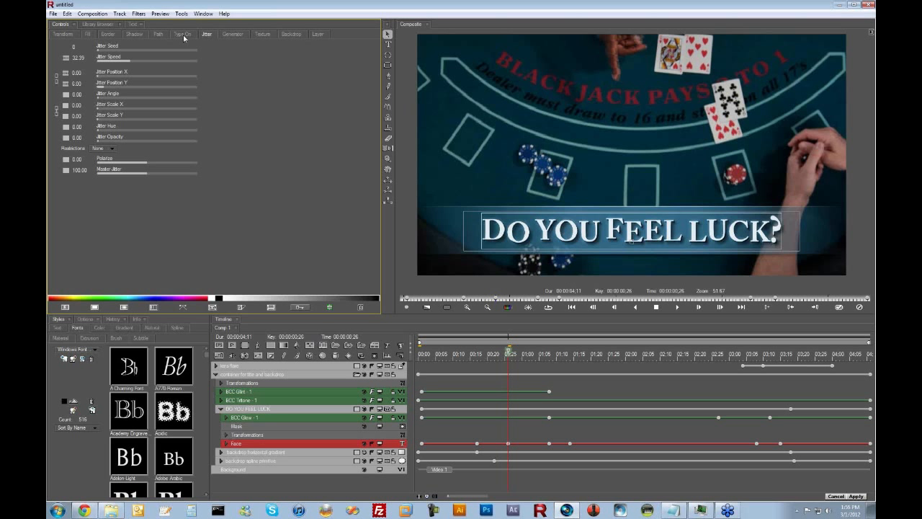
{"action": "left_click", "coordinate": [157, 34]}
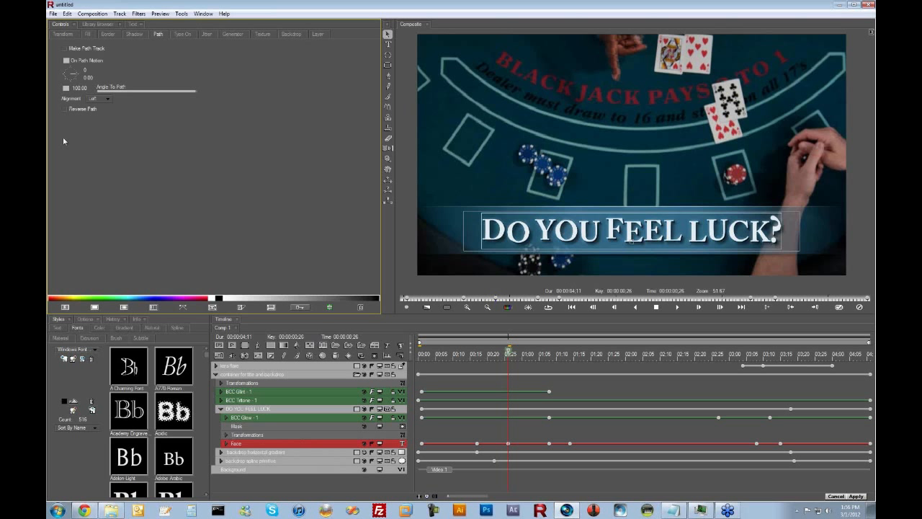
{"action": "left_click", "coordinate": [66, 48]}
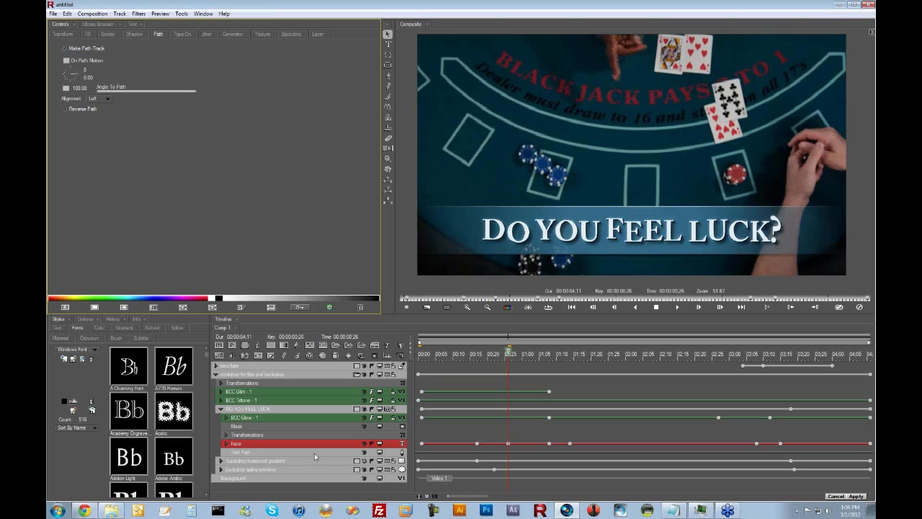
Step: Draw a three-point curved spline on the Text Path track, following the lower white arc of the blackjack table
{"action": "left_click", "coordinate": [314, 453]}
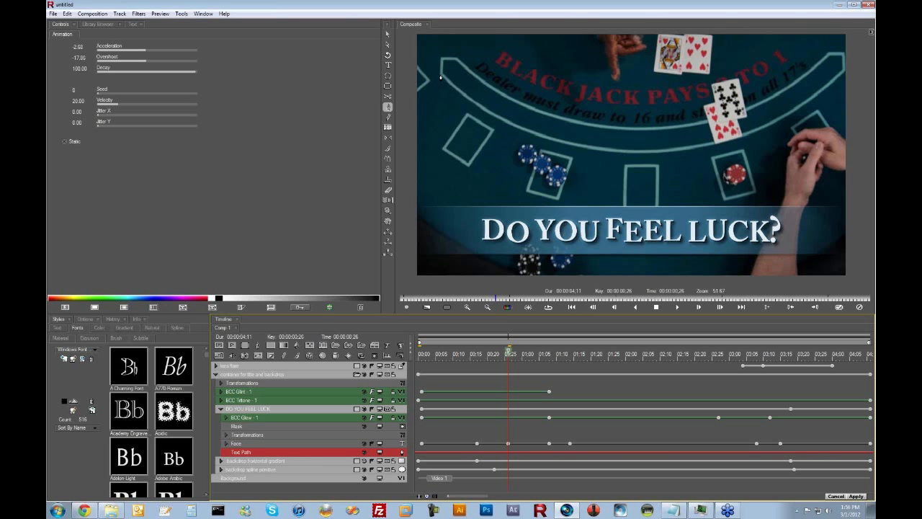
{"action": "left_click_drag", "start_coordinate": [441, 75], "coordinate": [454, 103]}
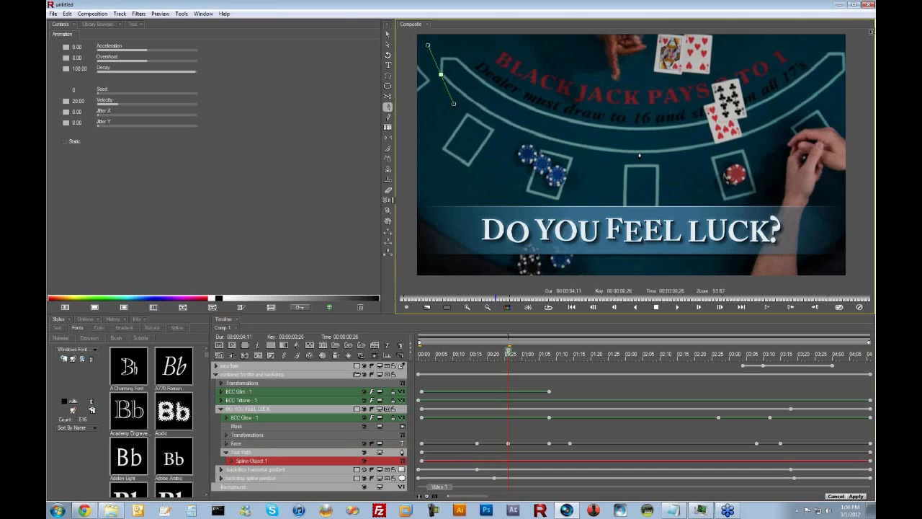
{"action": "left_click_drag", "start_coordinate": [642, 154], "coordinate": [724, 148]}
{"action": "left_click", "coordinate": [841, 76]}
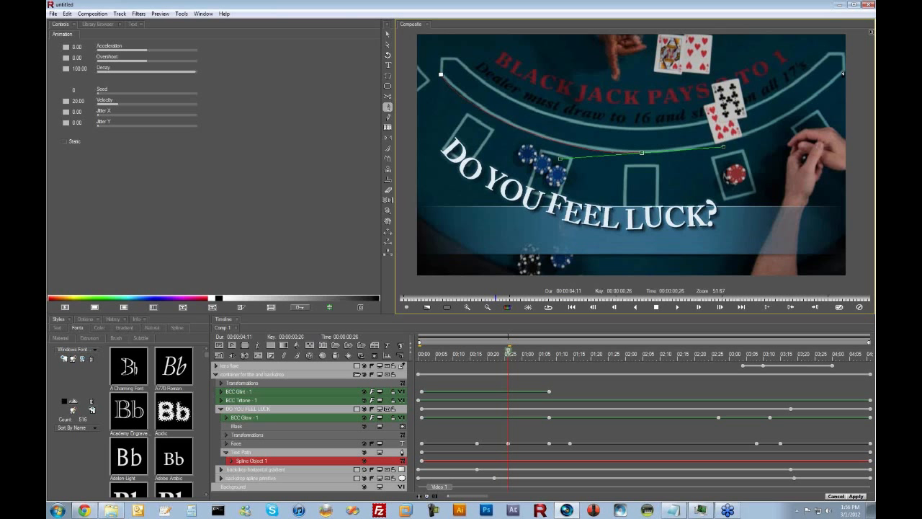
{"action": "left_click_drag", "start_coordinate": [843, 73], "coordinate": [866, 22]}
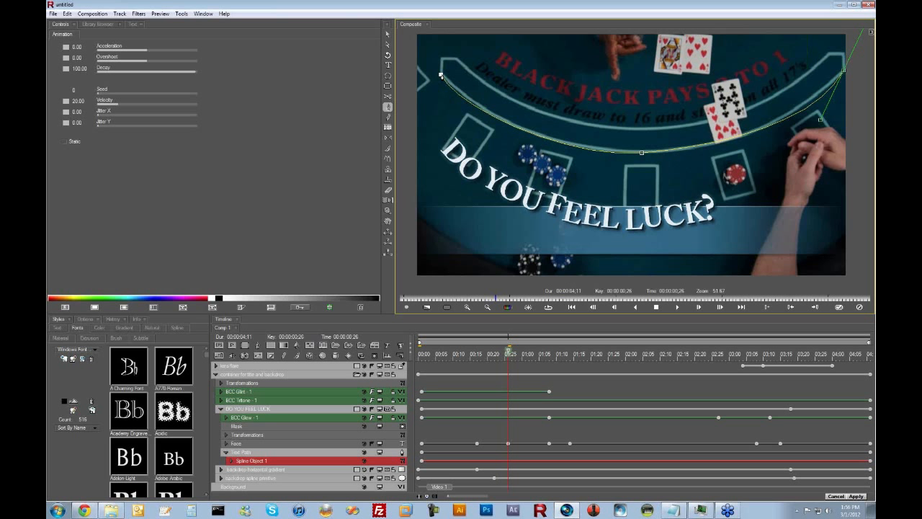
Step: Adjust the curve handles at the text path's start, middle and end points to match the table's white arc
{"action": "left_click", "coordinate": [388, 34]}
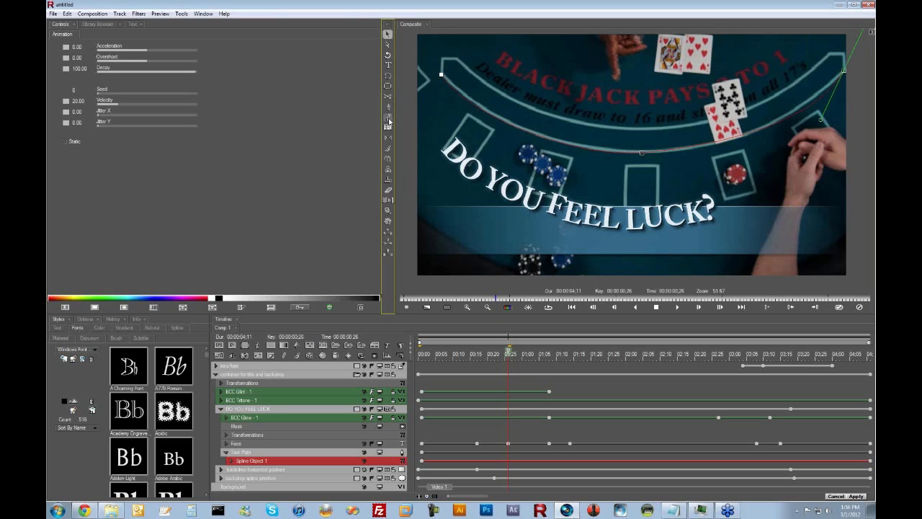
{"action": "left_click", "coordinate": [387, 106]}
{"action": "left_click", "coordinate": [441, 74]}
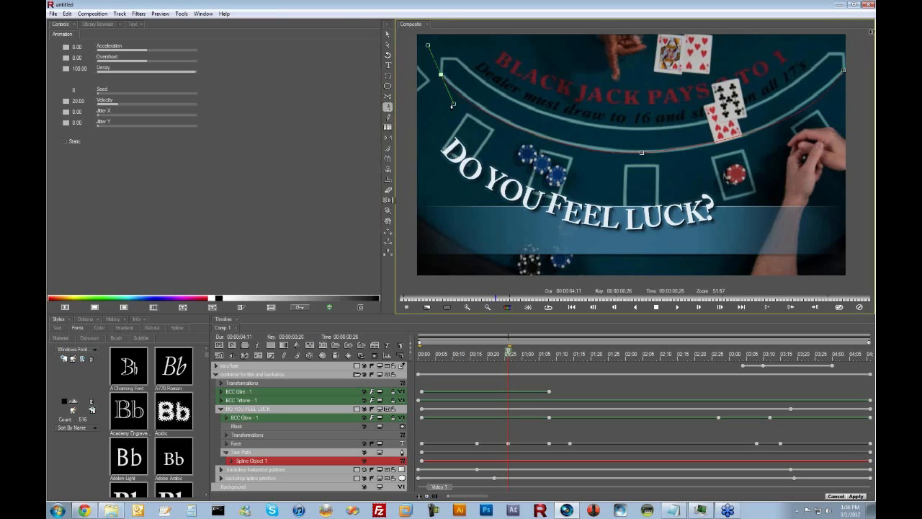
{"action": "left_click_drag", "start_coordinate": [453, 103], "coordinate": [469, 113]}
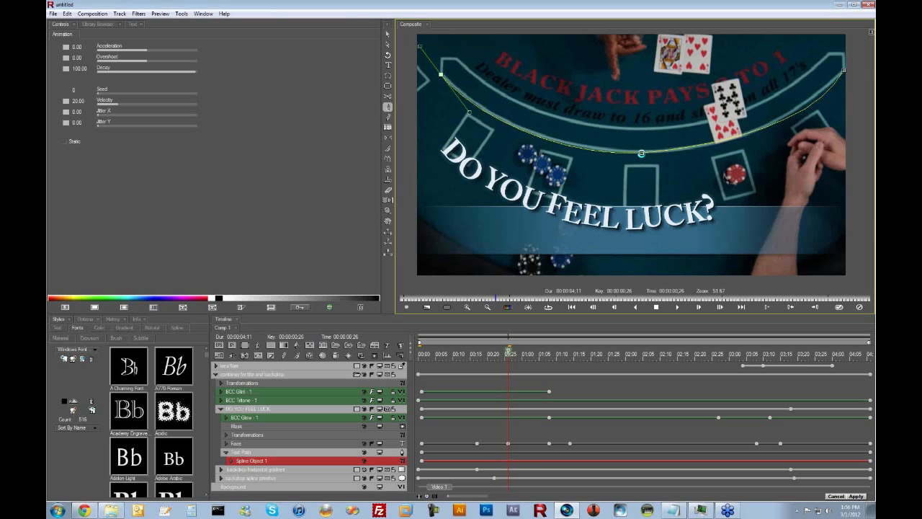
{"action": "left_click_drag", "start_coordinate": [641, 152], "coordinate": [723, 152]}
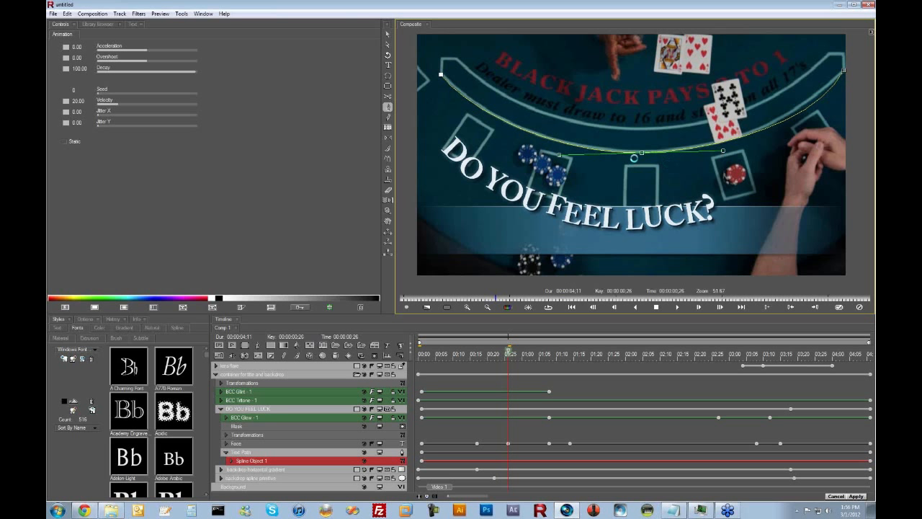
{"action": "left_click", "coordinate": [844, 72]}
{"action": "left_click_drag", "start_coordinate": [844, 72], "coordinate": [809, 118]}
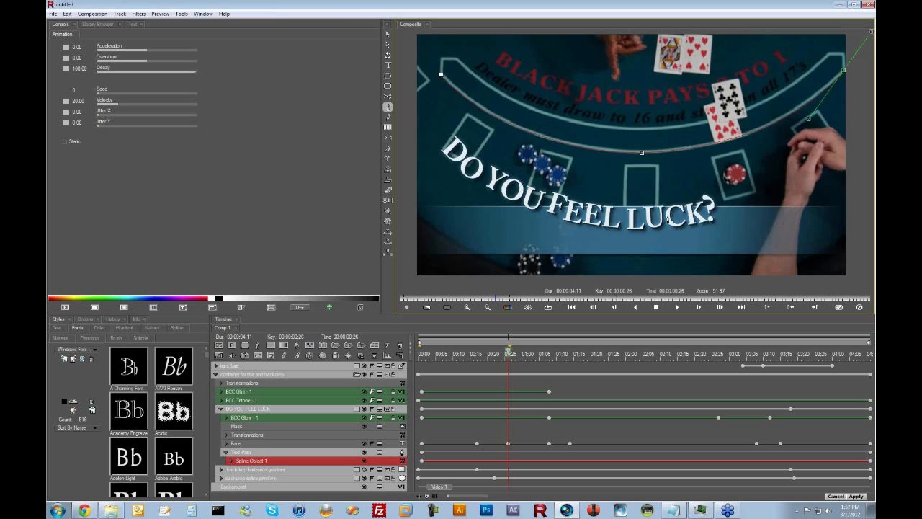
Step: At 00:00:01;26, move the DO YOU FEEL LUCK title track straight up onto the table's curved white band
{"action": "left_click", "coordinate": [613, 355]}
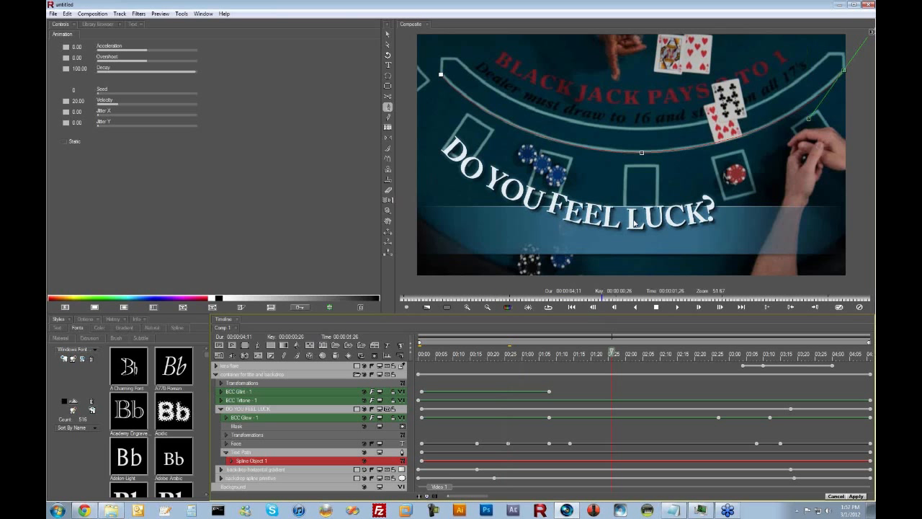
{"action": "left_click", "coordinate": [265, 410]}
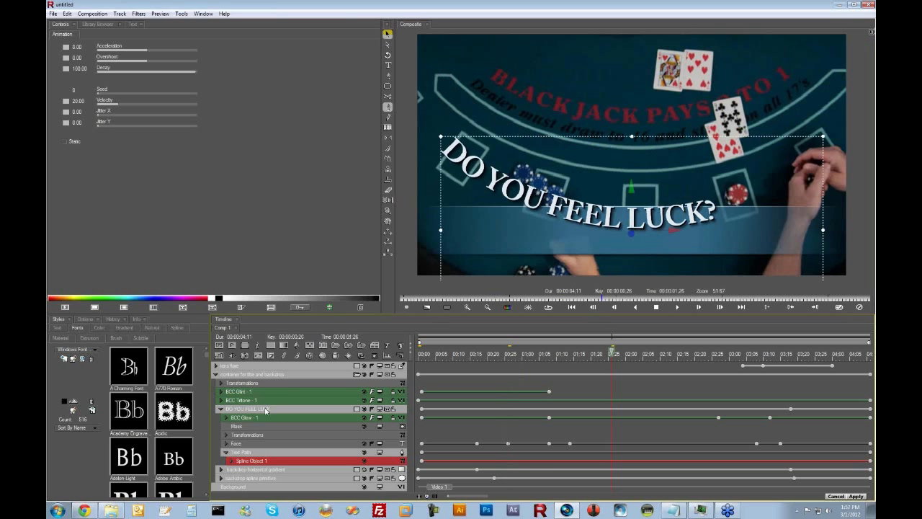
{"action": "left_click", "coordinate": [266, 409]}
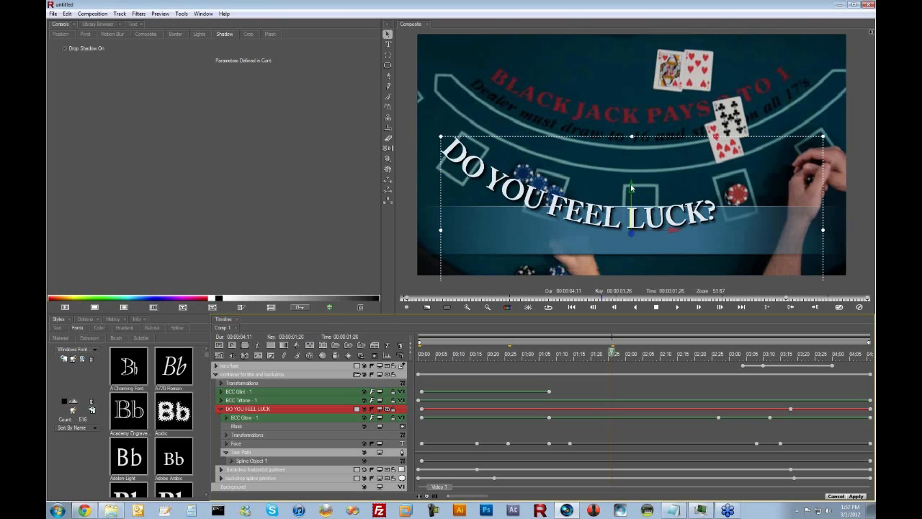
{"action": "left_click_drag", "start_coordinate": [631, 187], "coordinate": [631, 132]}
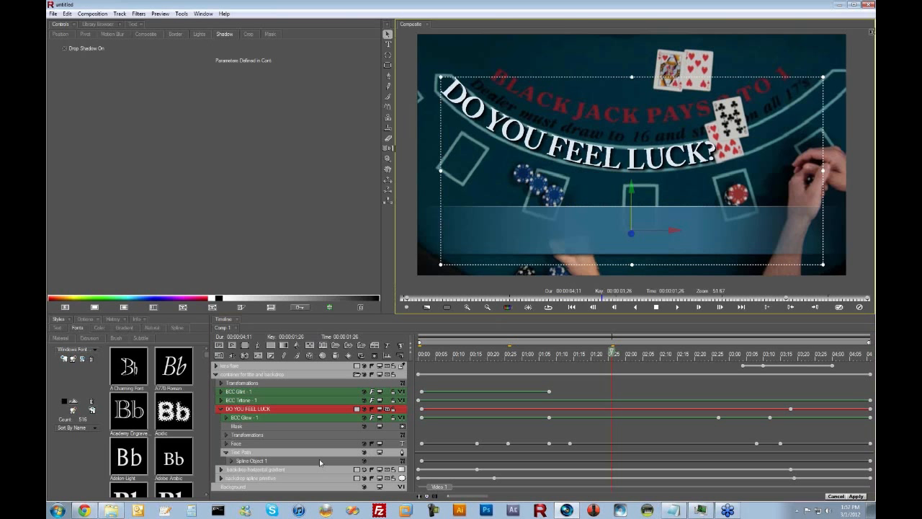
Step: Set the path alignment of the title's Face track to Center
{"action": "left_click", "coordinate": [300, 443]}
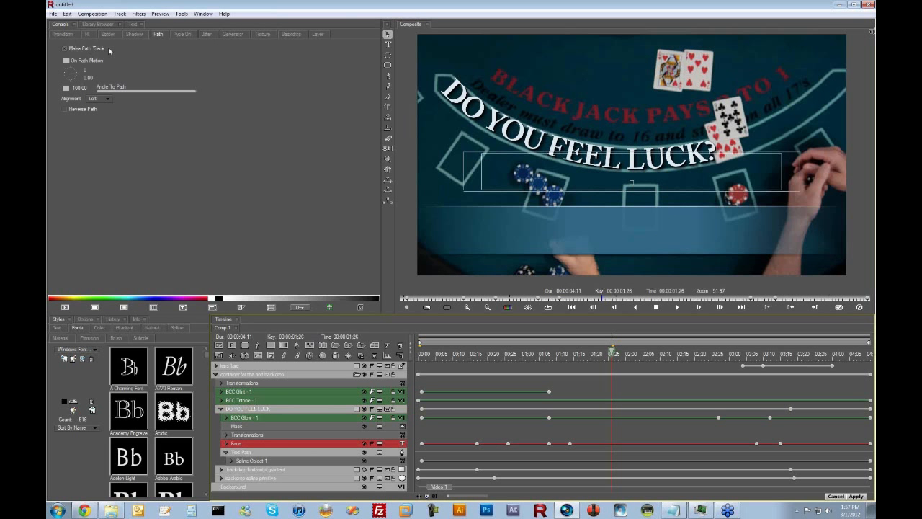
{"action": "left_click", "coordinate": [108, 99]}
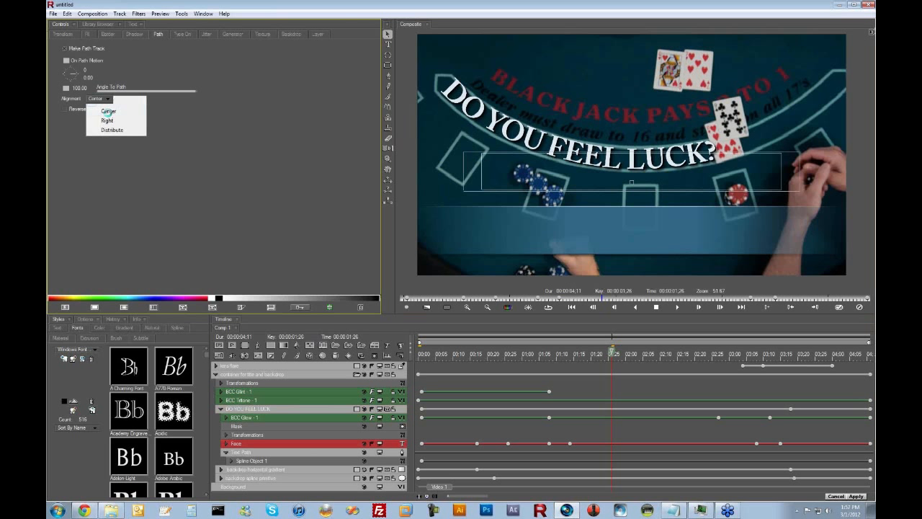
{"action": "left_click", "coordinate": [109, 113]}
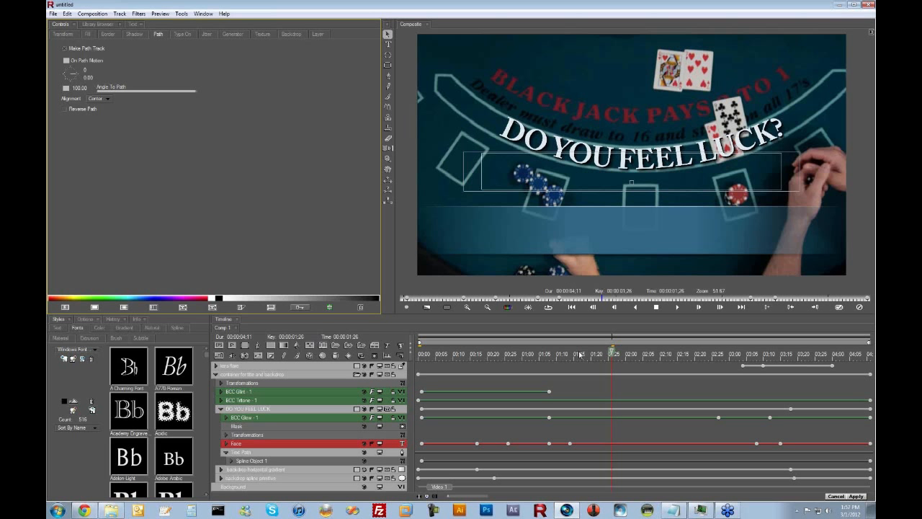
Step: Add a Motion Tracker filter to the DO YOU FEEL LUCK title track
{"action": "left_click", "coordinate": [579, 354]}
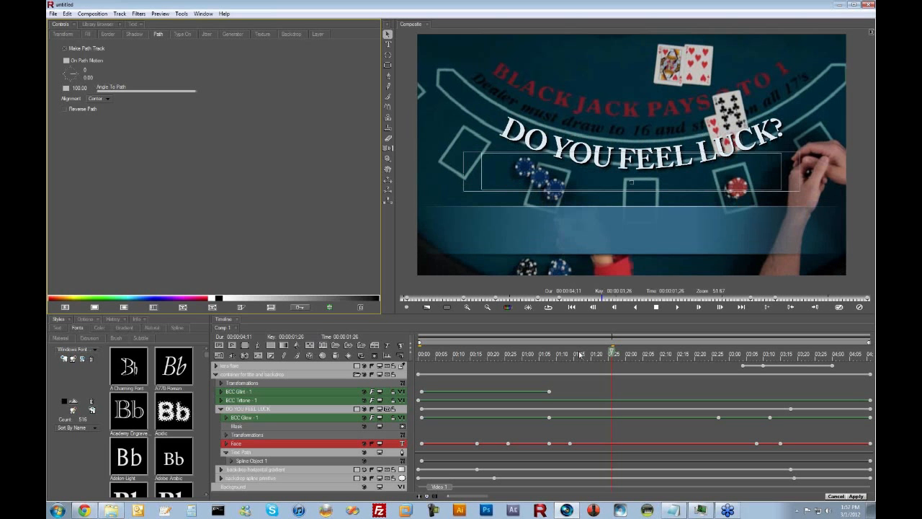
{"action": "left_click", "coordinate": [523, 354]}
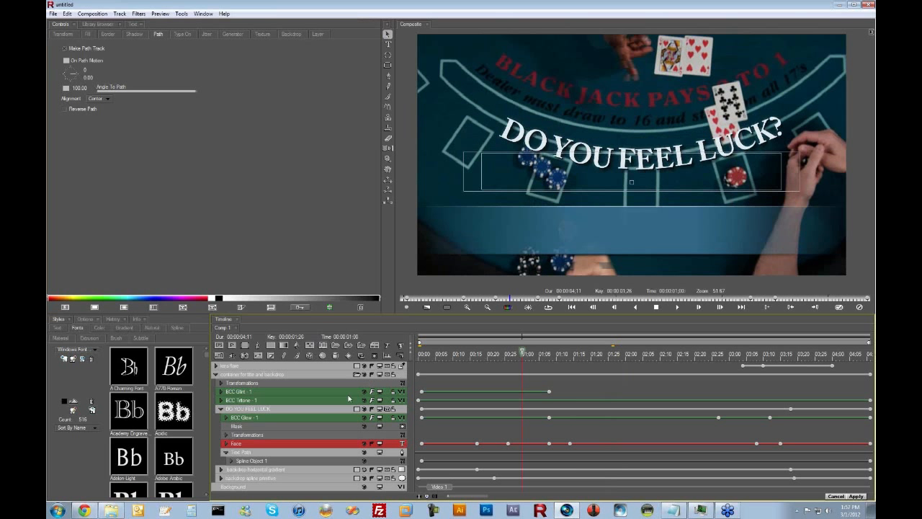
{"action": "left_click", "coordinate": [315, 410]}
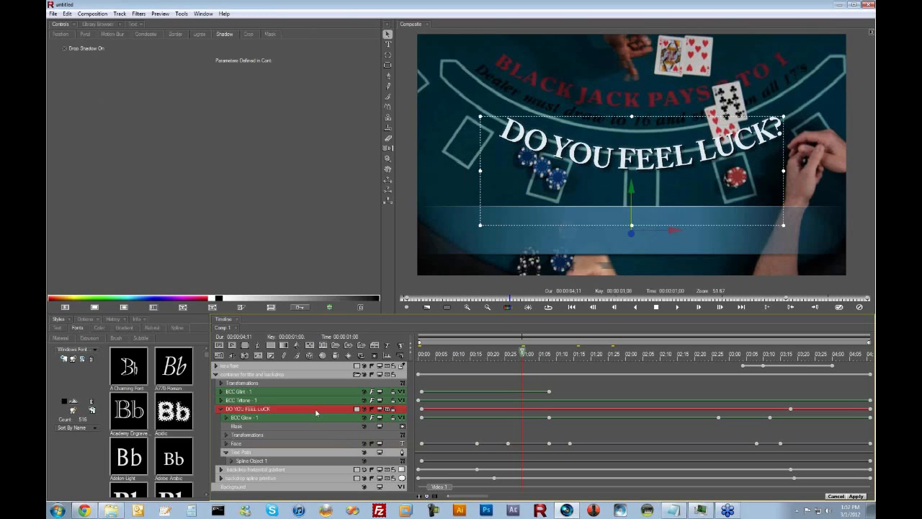
{"action": "right_click", "coordinate": [314, 408]}
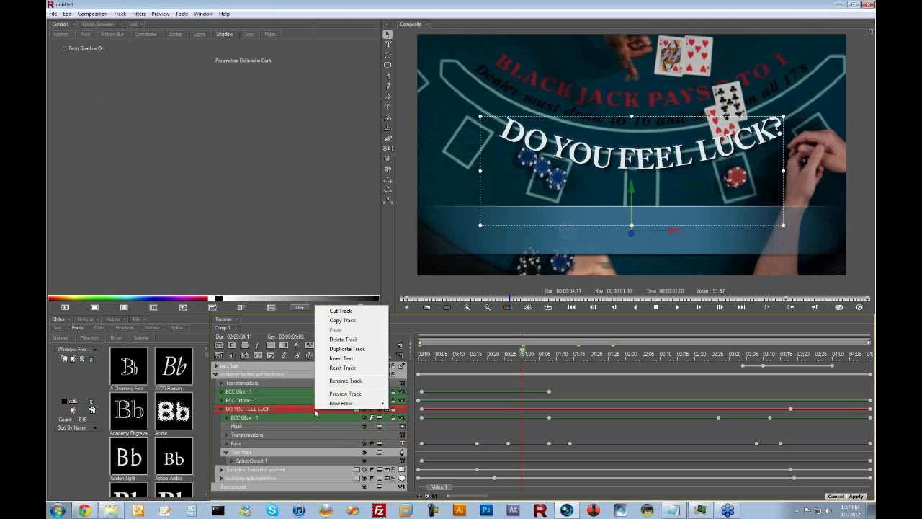
{"action": "mouse_move", "coordinate": [331, 405]}
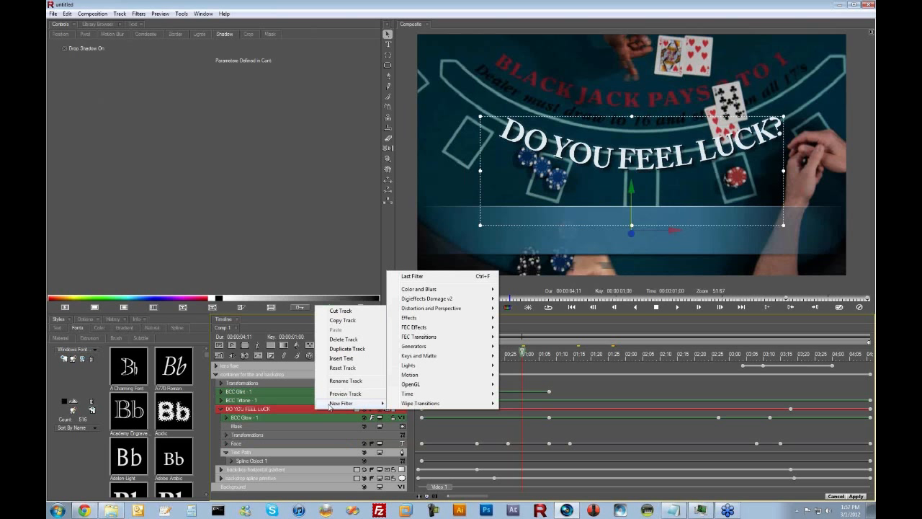
{"action": "mouse_move", "coordinate": [441, 375]}
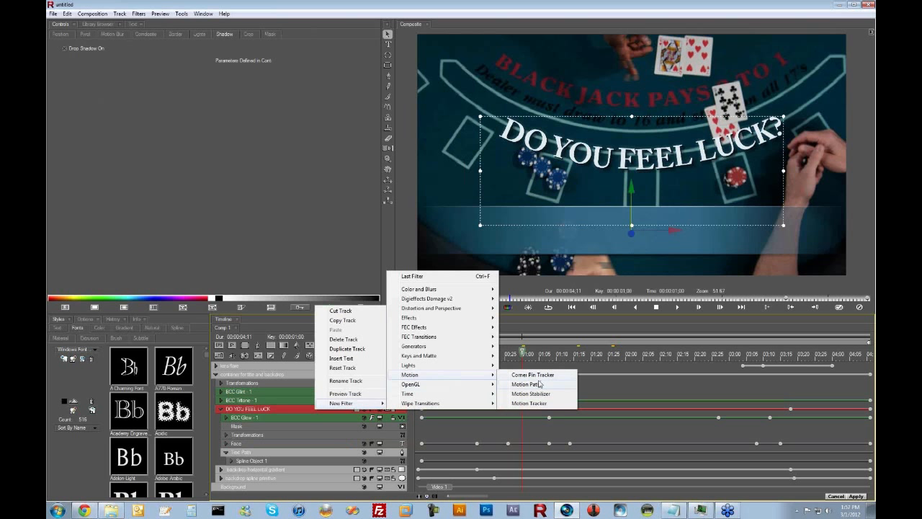
{"action": "left_click", "coordinate": [543, 404]}
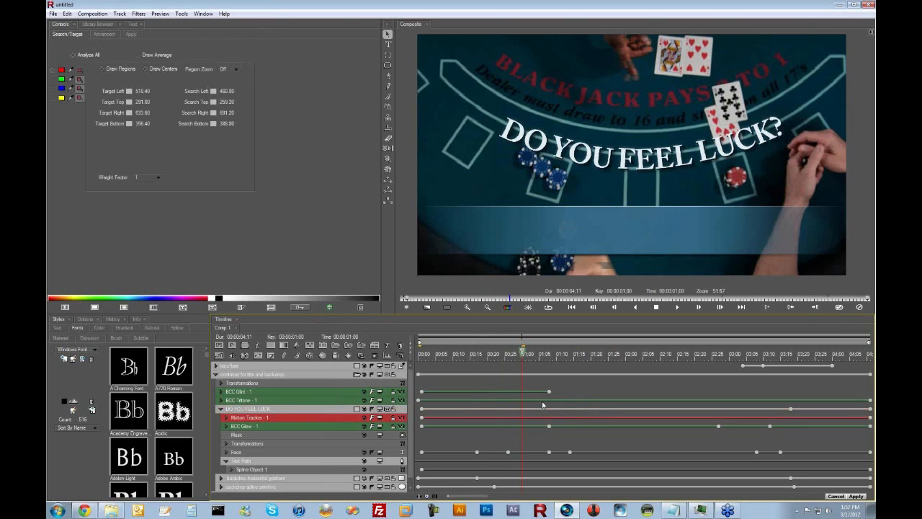
Step: On the first frame, fit the red tracker's search and target regions around the upper-left corner of the table's middle betting box
{"action": "left_click", "coordinate": [571, 307]}
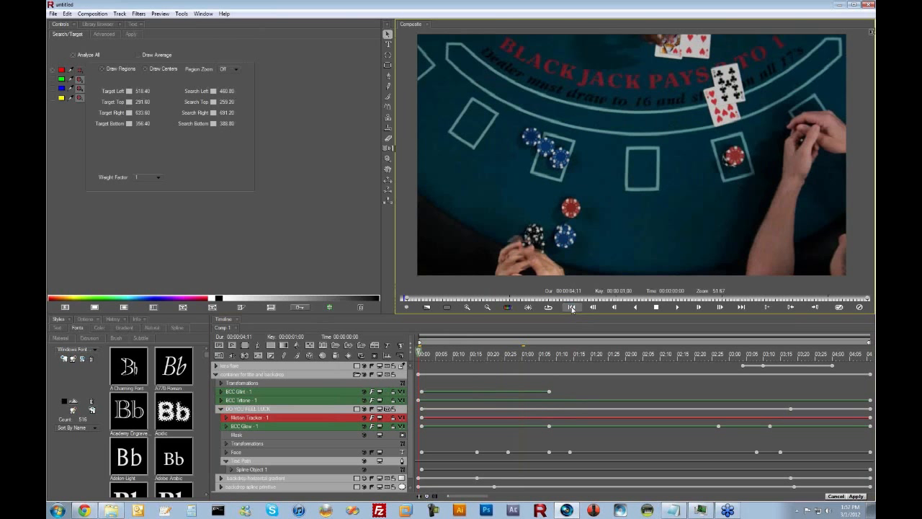
{"action": "left_click", "coordinate": [380, 419]}
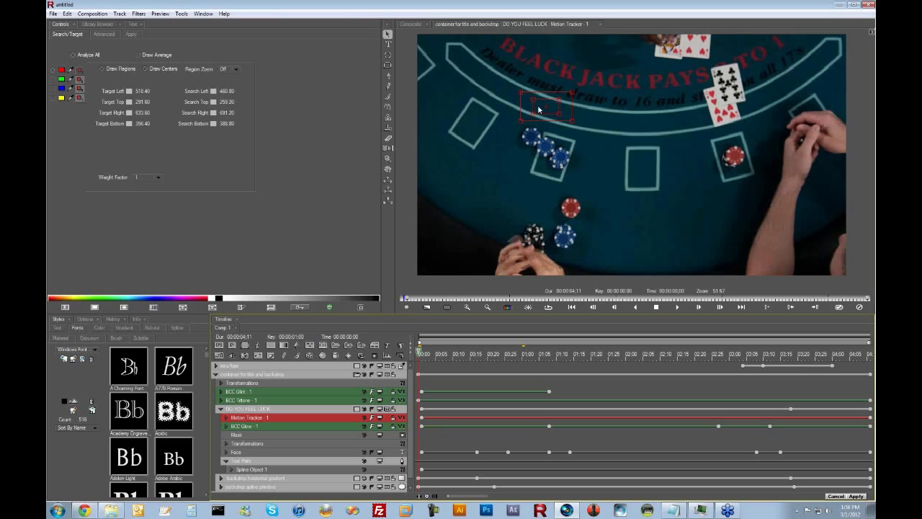
{"action": "left_click", "coordinate": [409, 25]}
{"action": "left_click", "coordinate": [456, 25]}
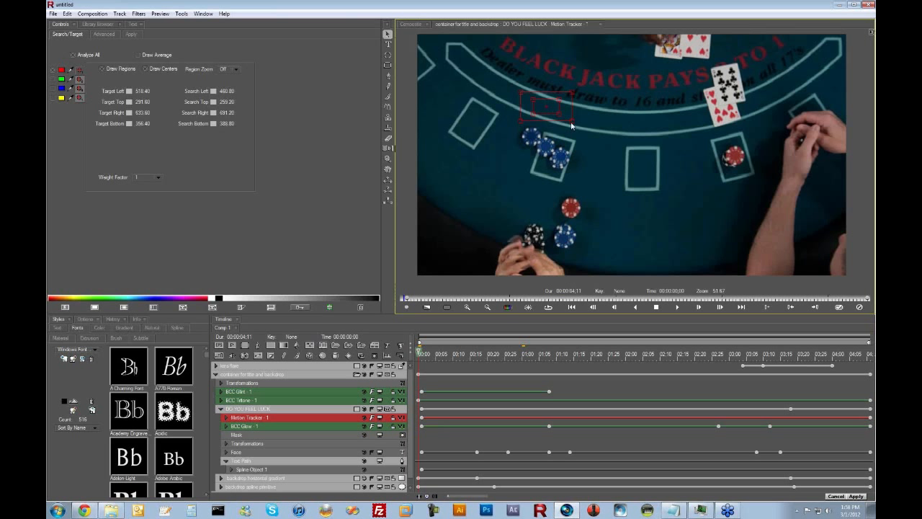
{"action": "left_click_drag", "start_coordinate": [555, 110], "coordinate": [660, 177]}
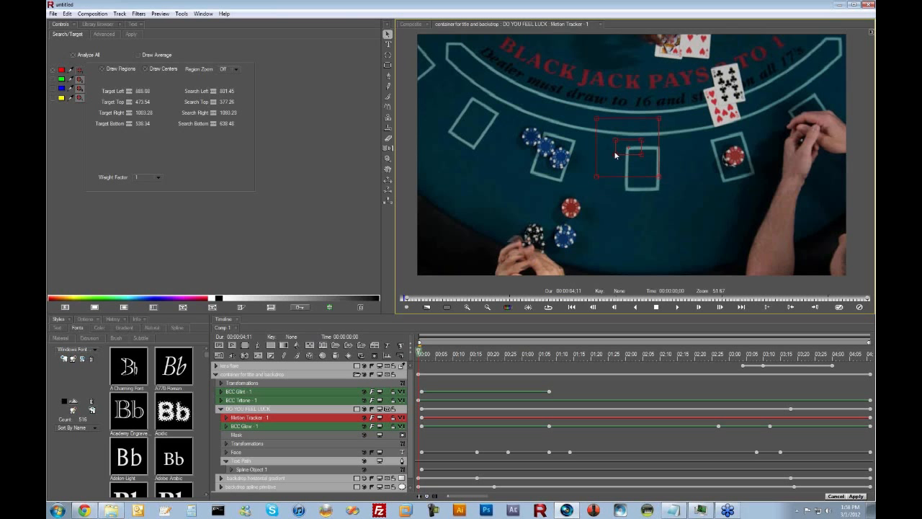
{"action": "left_click_drag", "start_coordinate": [615, 154], "coordinate": [614, 161]}
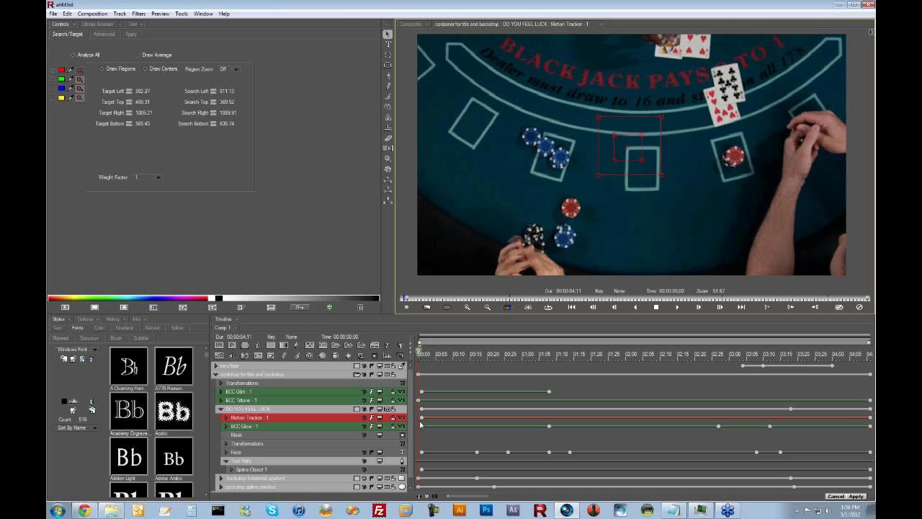
Step: Analyze the Motion Tracker's motion across the clip and apply the tracking data to Position
{"action": "left_click", "coordinate": [329, 307]}
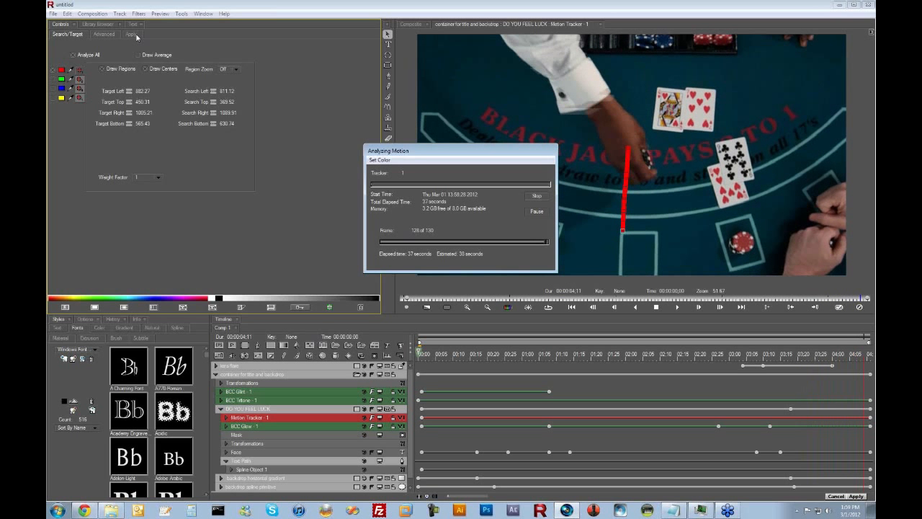
{"action": "left_click", "coordinate": [600, 26]}
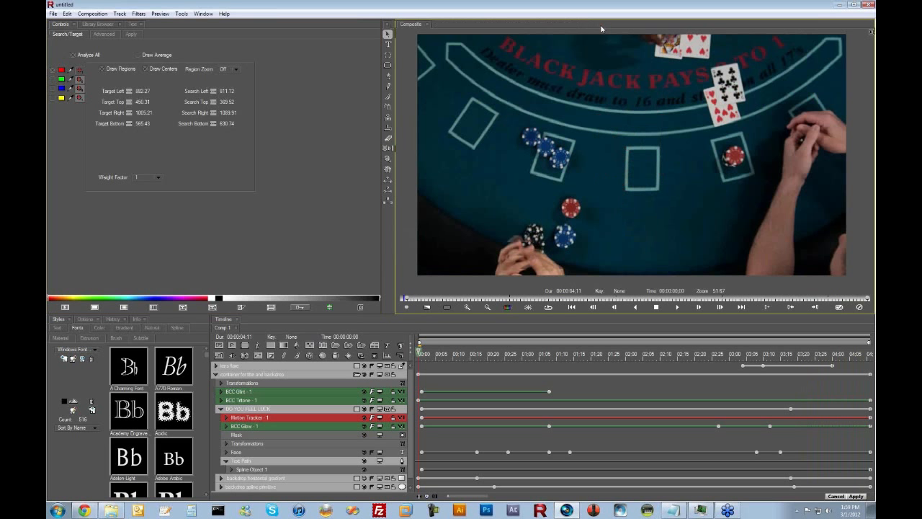
{"action": "left_click", "coordinate": [132, 35]}
{"action": "left_click", "coordinate": [144, 54]}
{"action": "left_click", "coordinate": [134, 66]}
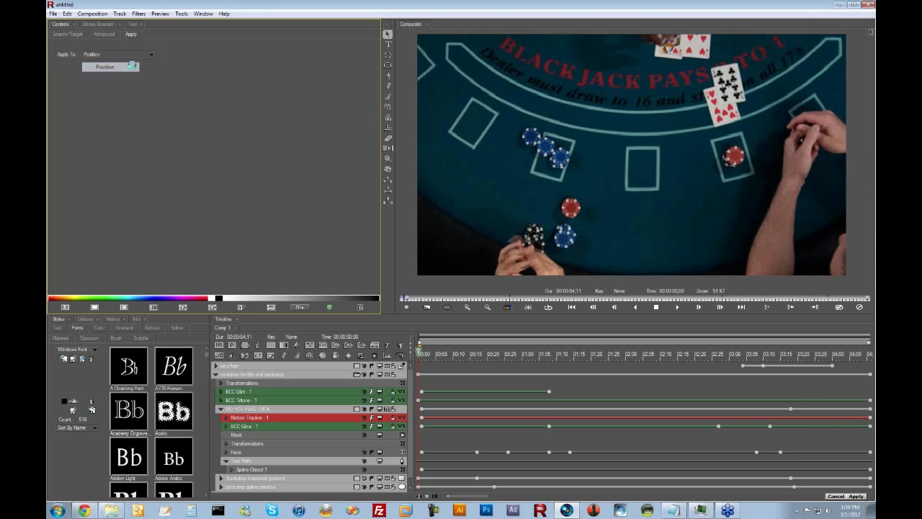
Step: At 00:00:00;24, move the title track up onto the table's curved white band and preview the tracked motion
{"action": "left_click", "coordinate": [501, 353]}
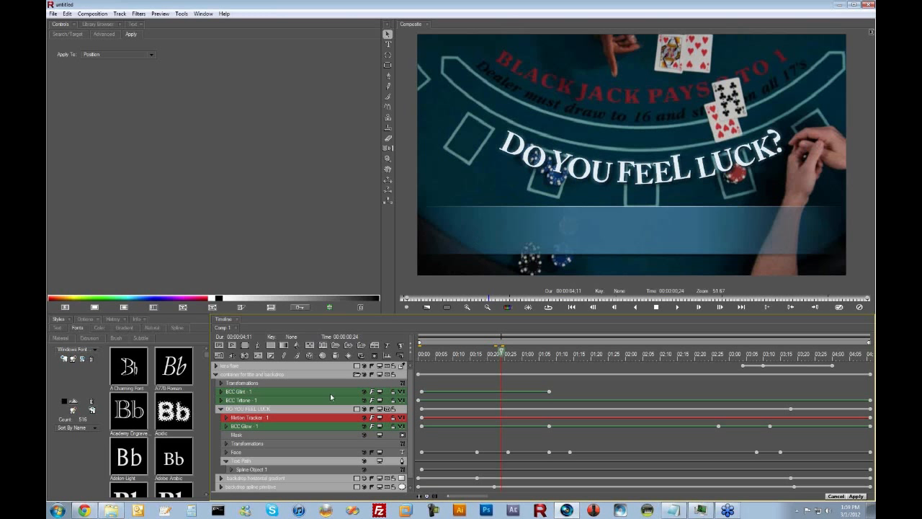
{"action": "left_click", "coordinate": [314, 408]}
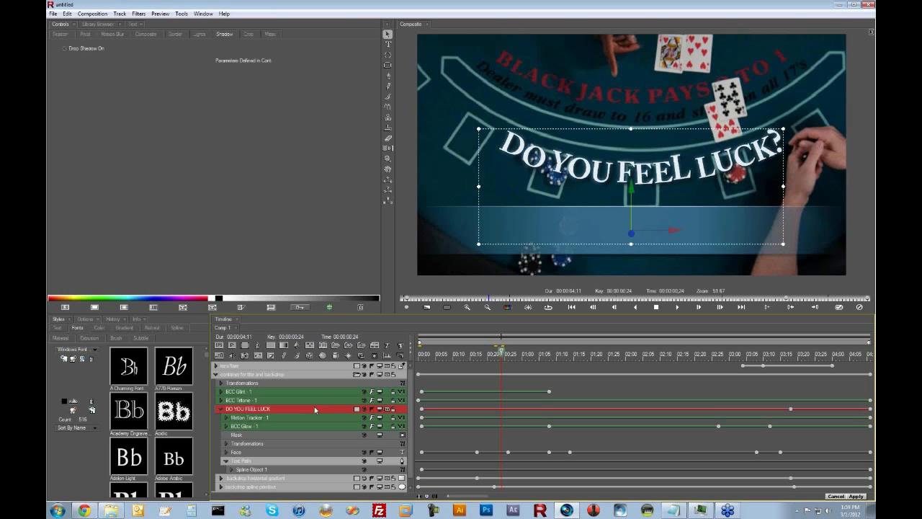
{"action": "left_click", "coordinate": [60, 33]}
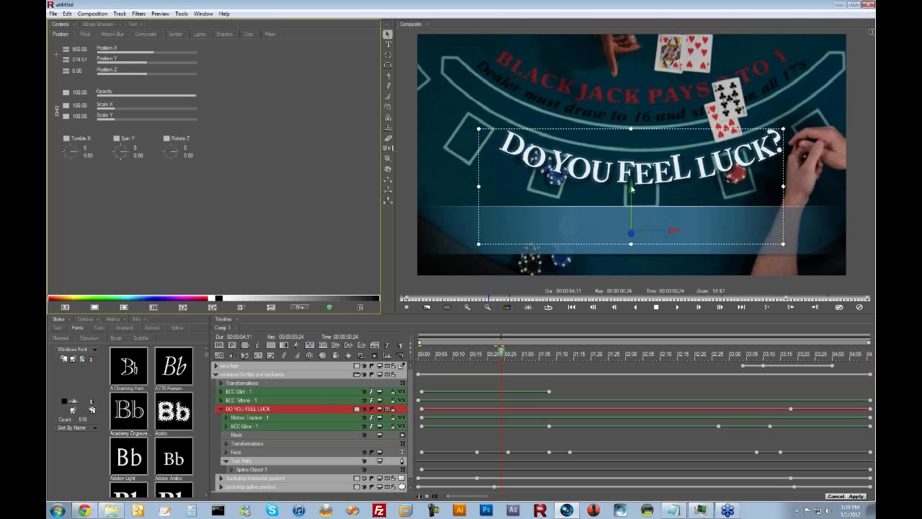
{"action": "left_click_drag", "start_coordinate": [631, 189], "coordinate": [629, 132]}
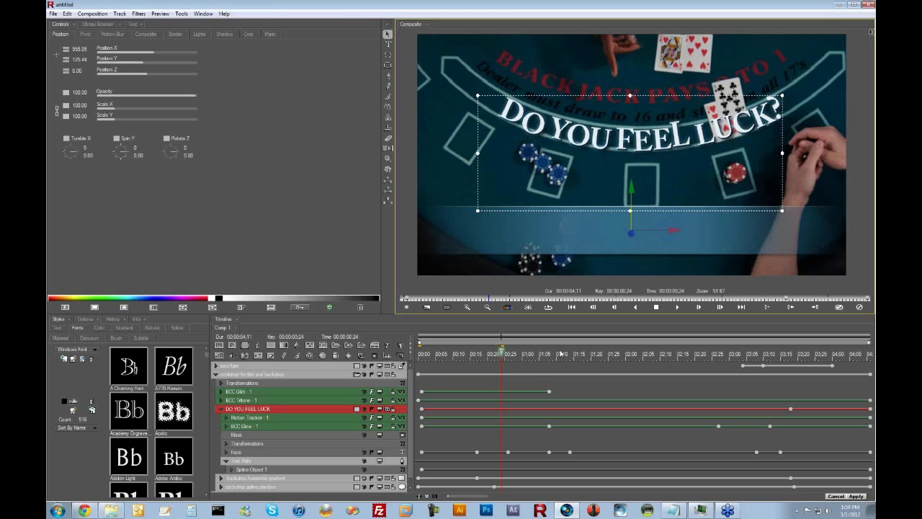
{"action": "left_click", "coordinate": [561, 353]}
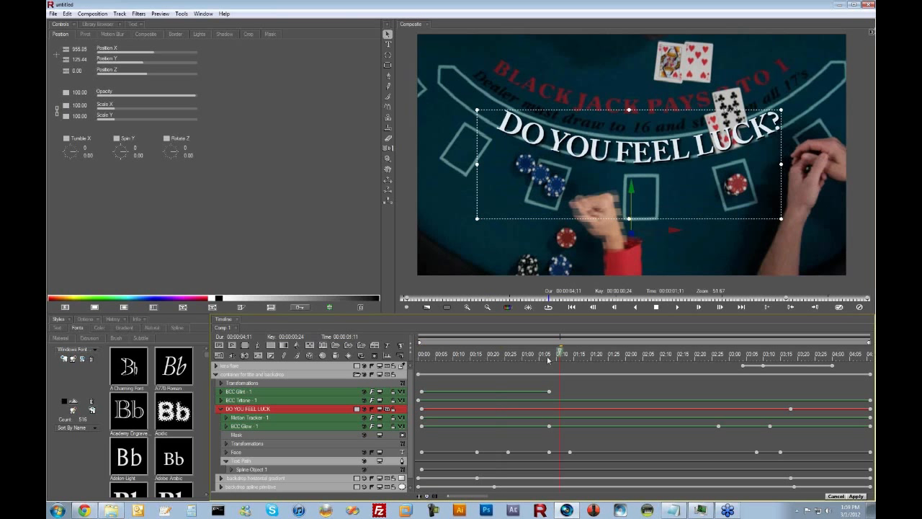
{"action": "key", "text": "space"}
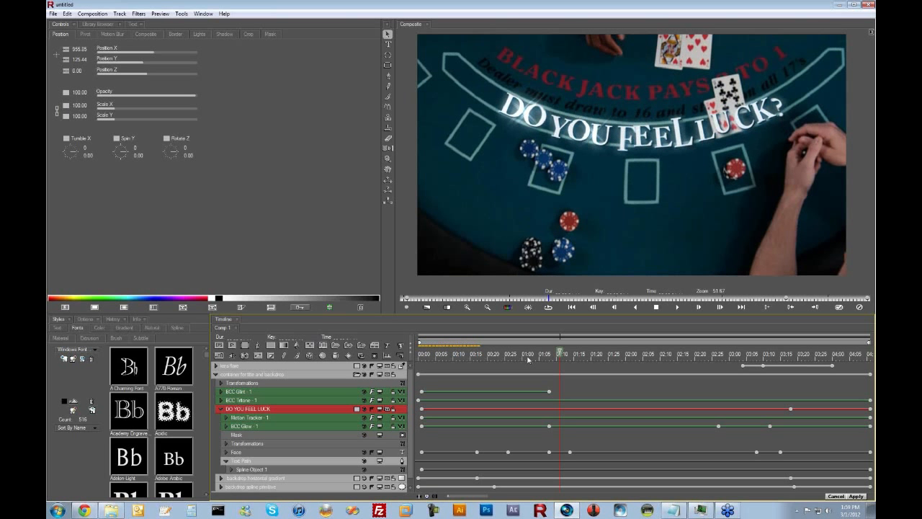
{"action": "key", "text": "space"}
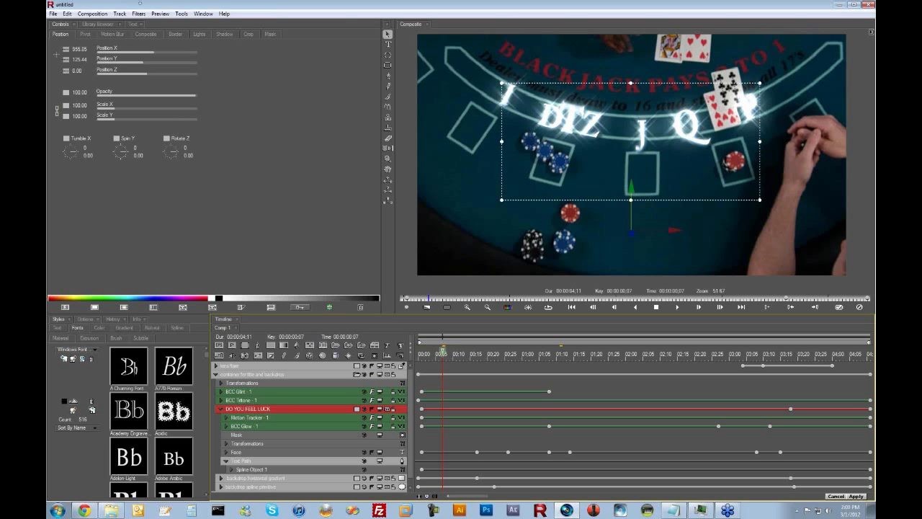
Step: Set Text Wrap to No Wrap for the DO YOU FEEL LUCK title
{"action": "left_click", "coordinate": [132, 24]}
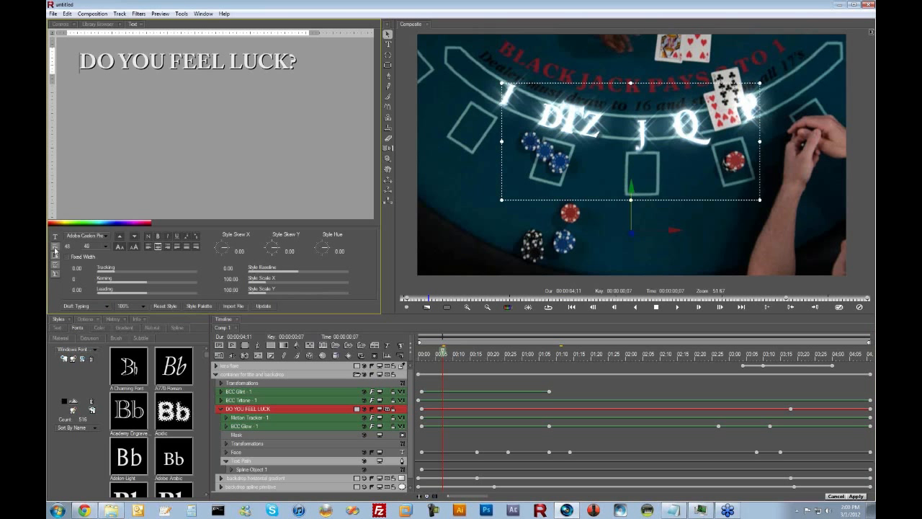
{"action": "left_click", "coordinate": [134, 235]}
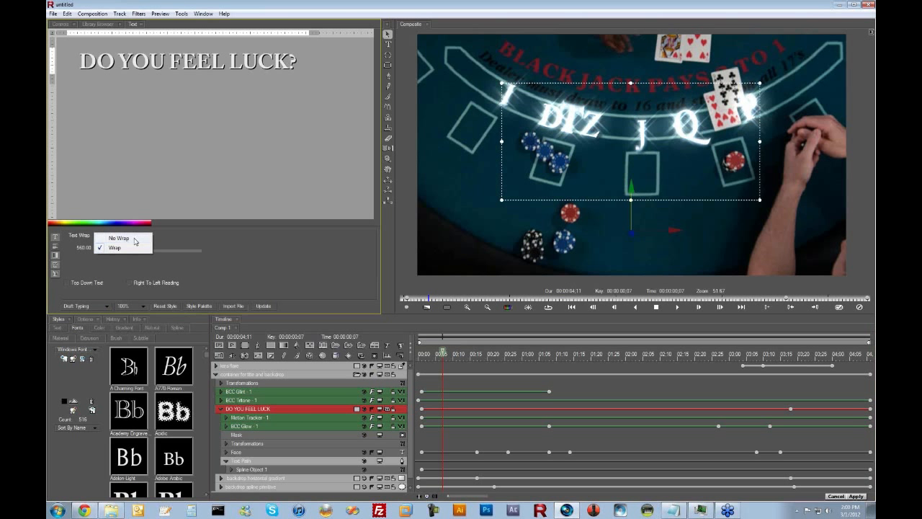
{"action": "left_click", "coordinate": [133, 237]}
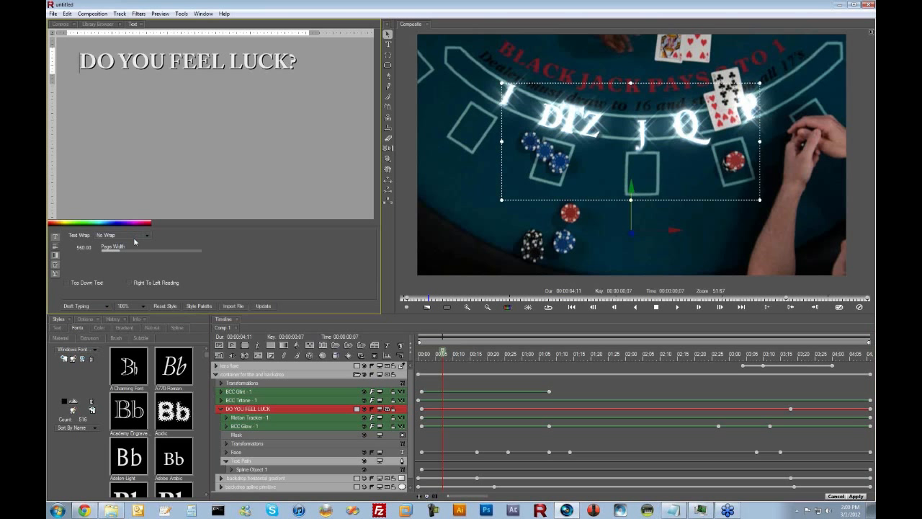
Step: Examine how the title follows the table from 00:00:01;03 to the lens flare's first keyframe at 00:00:03;04, then reselect the title track
{"action": "left_click", "coordinate": [533, 354]}
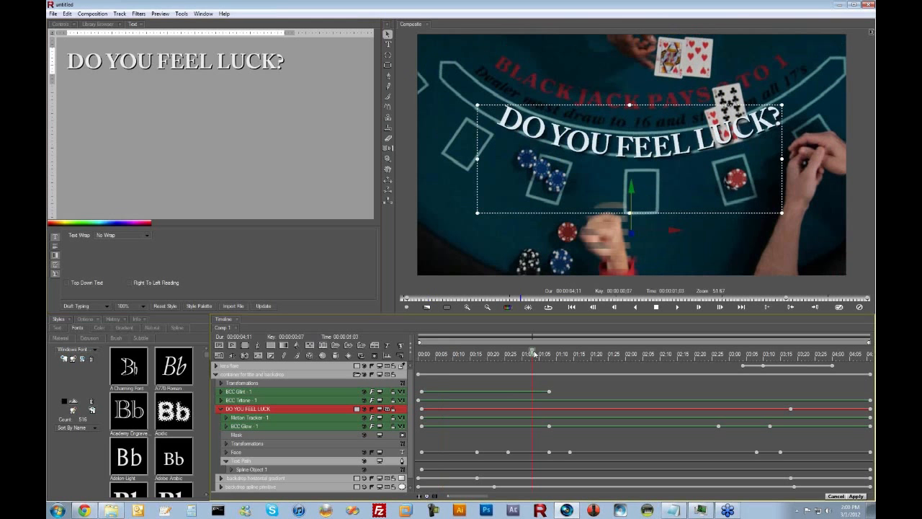
{"action": "left_click", "coordinate": [590, 355]}
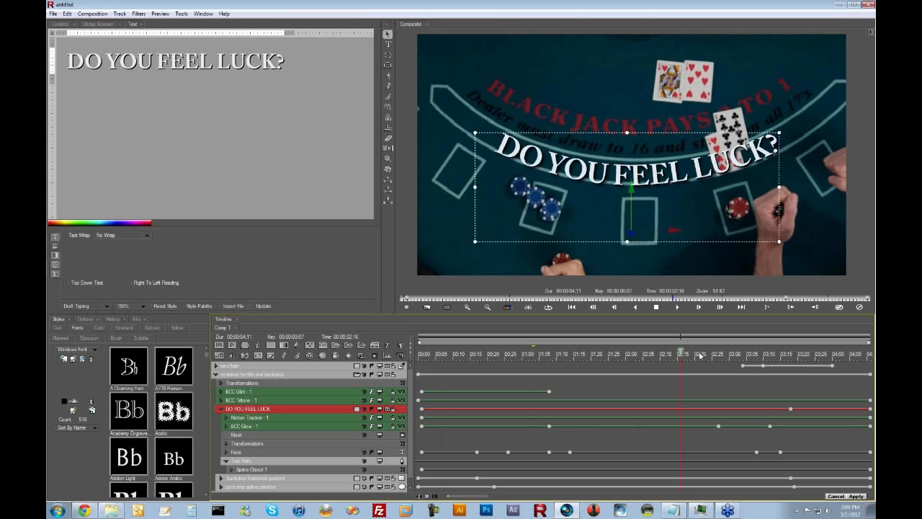
{"action": "left_click", "coordinate": [700, 354]}
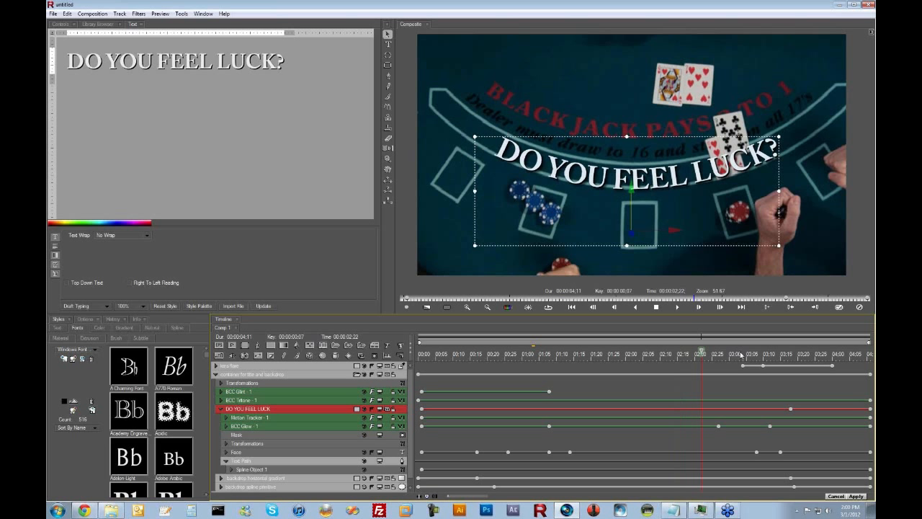
{"action": "key", "text": "Left"}
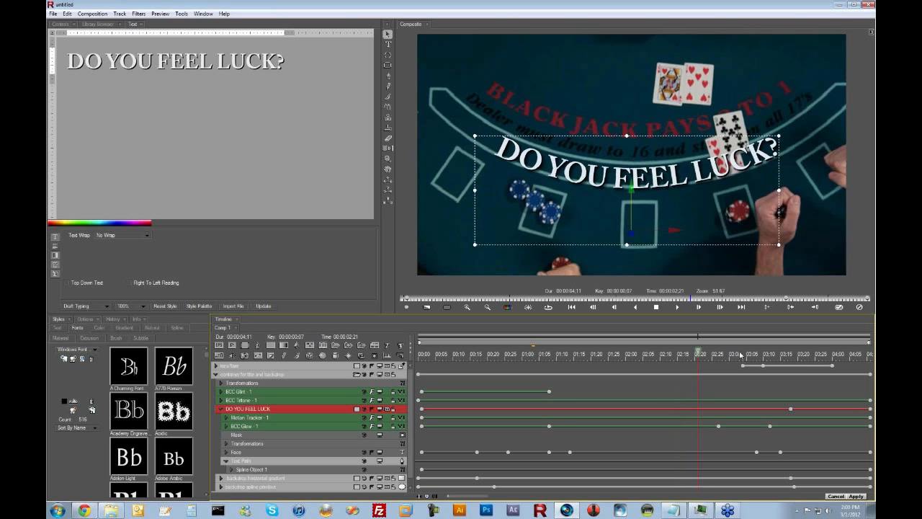
{"action": "left_click", "coordinate": [744, 353]}
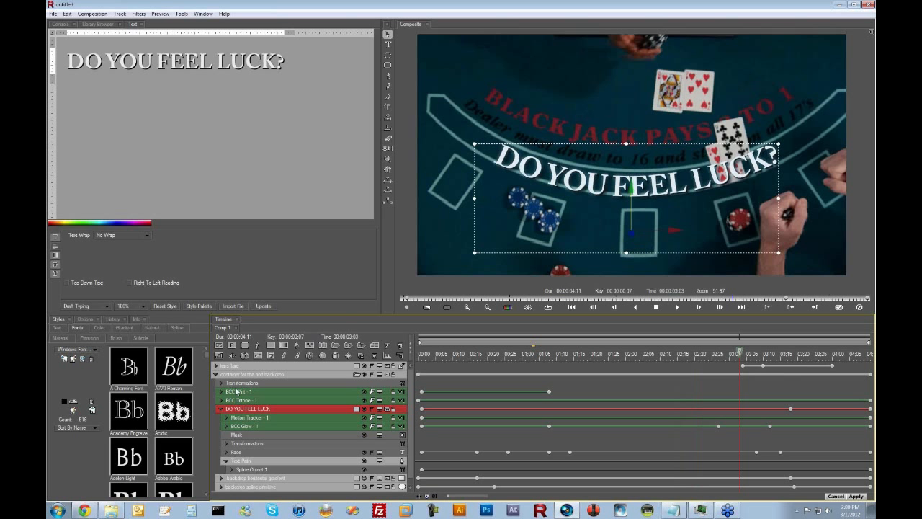
{"action": "left_click", "coordinate": [743, 365]}
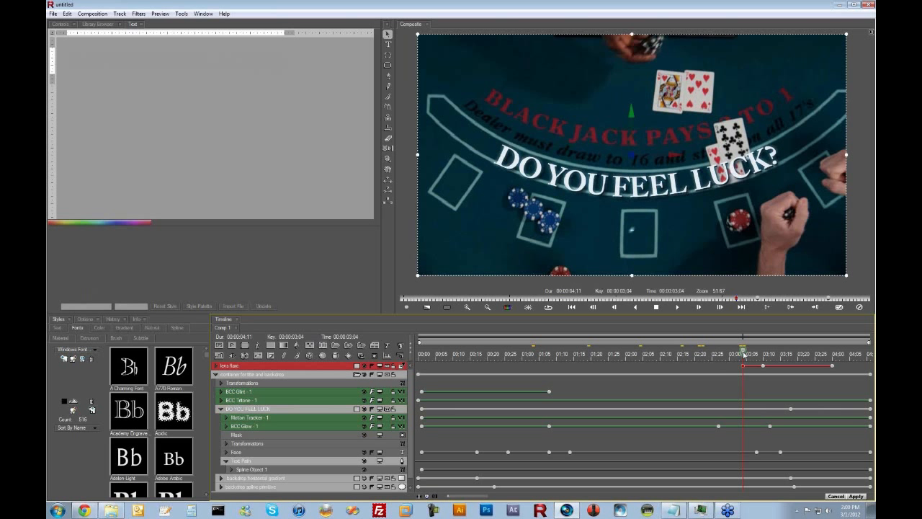
{"action": "left_click", "coordinate": [293, 409]}
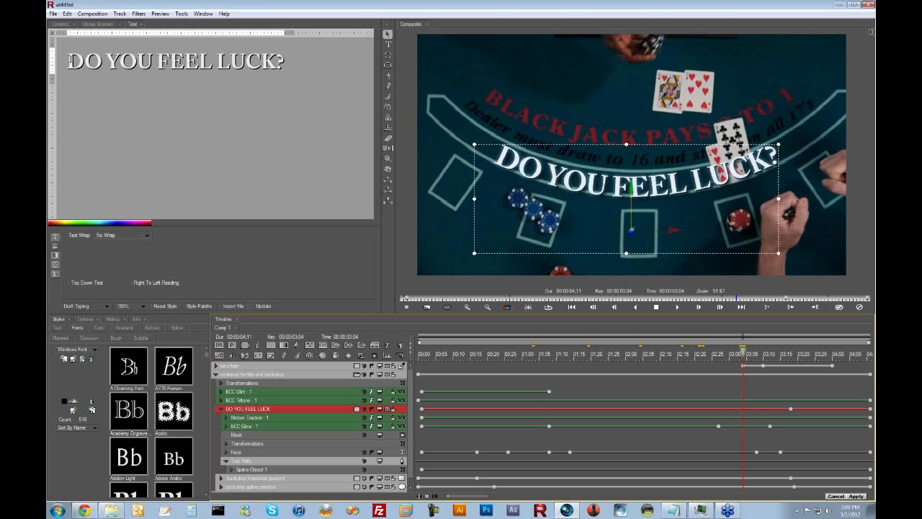
Step: Select the title track's end keyframe at 00:00:04;11 and reset its Opacity animation
{"action": "left_click", "coordinate": [60, 23]}
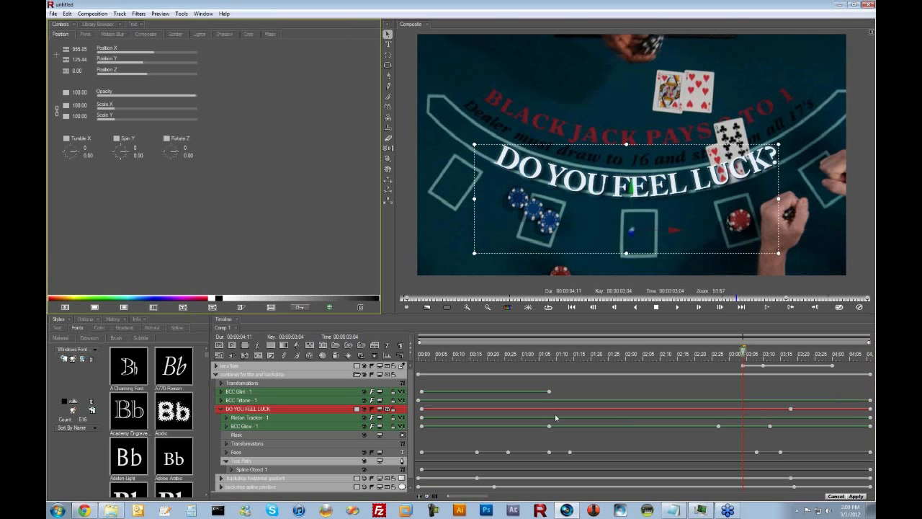
{"action": "left_click", "coordinate": [872, 410]}
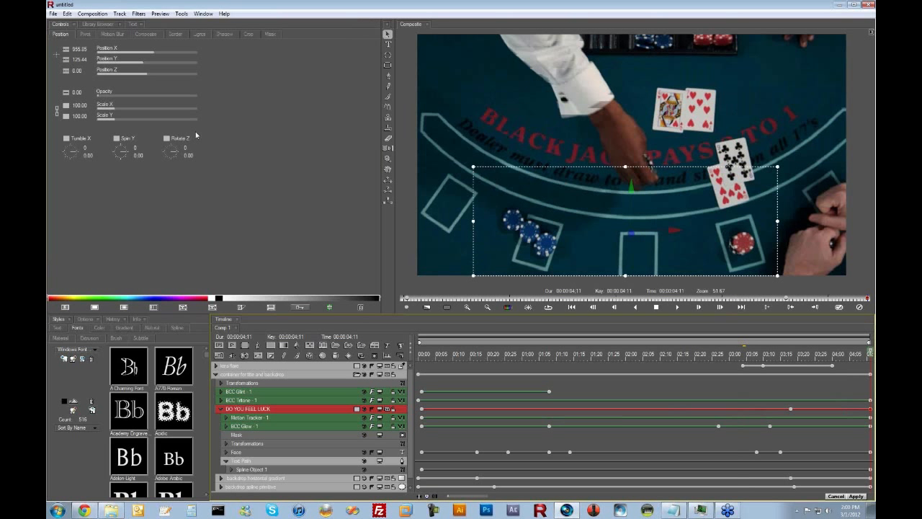
{"action": "left_click", "coordinate": [66, 95]}
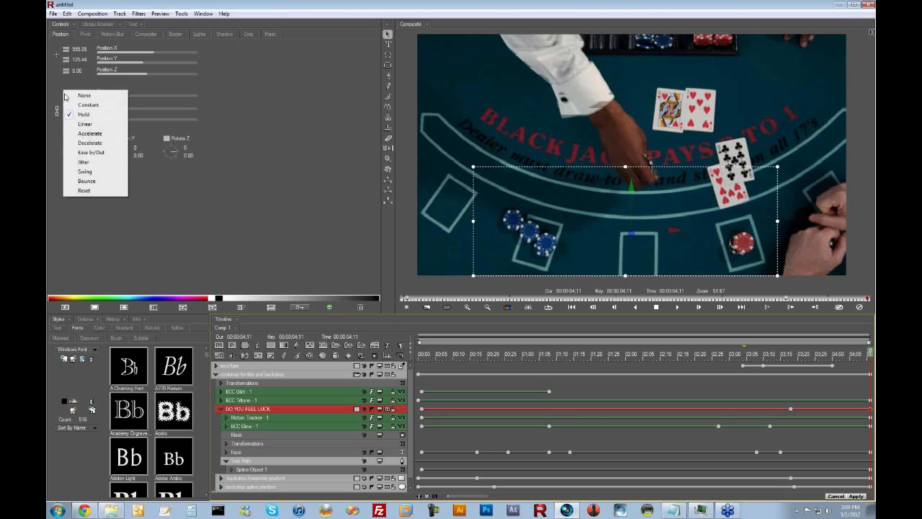
{"action": "left_click", "coordinate": [85, 191]}
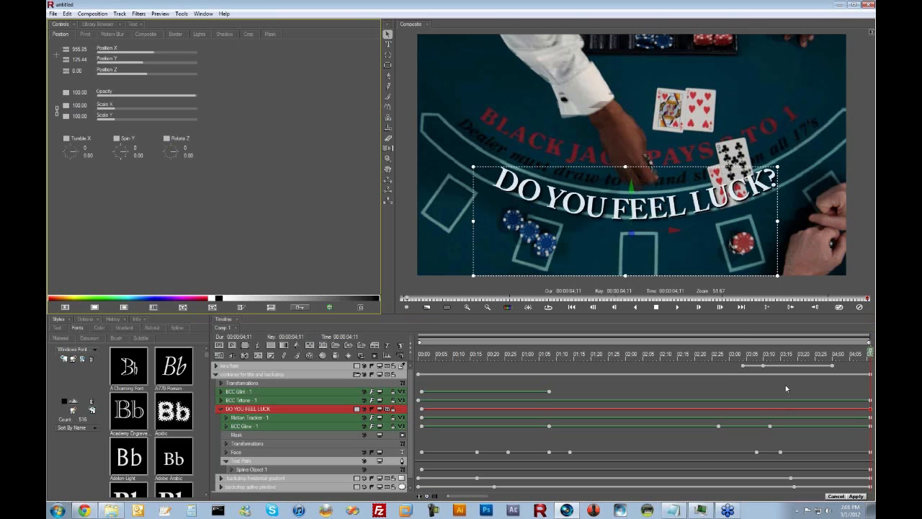
Step: At 00:00:03;04, set the title's Face track On Path Motion interpolation to Decelerate
{"action": "left_click", "coordinate": [742, 352]}
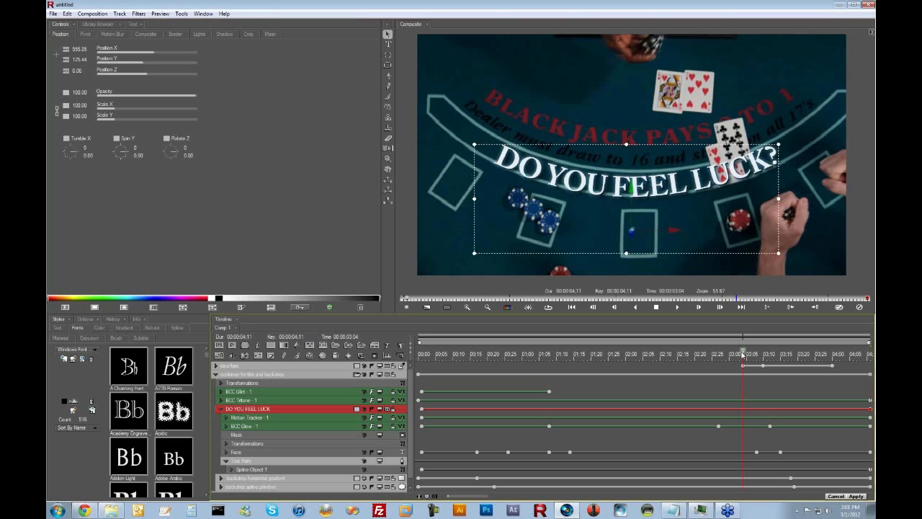
{"action": "left_click", "coordinate": [320, 453]}
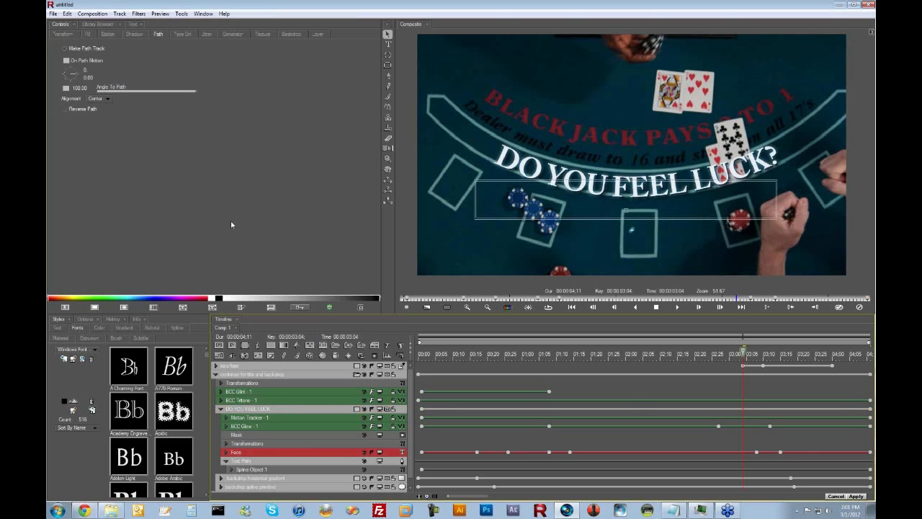
{"action": "left_click", "coordinate": [65, 62]}
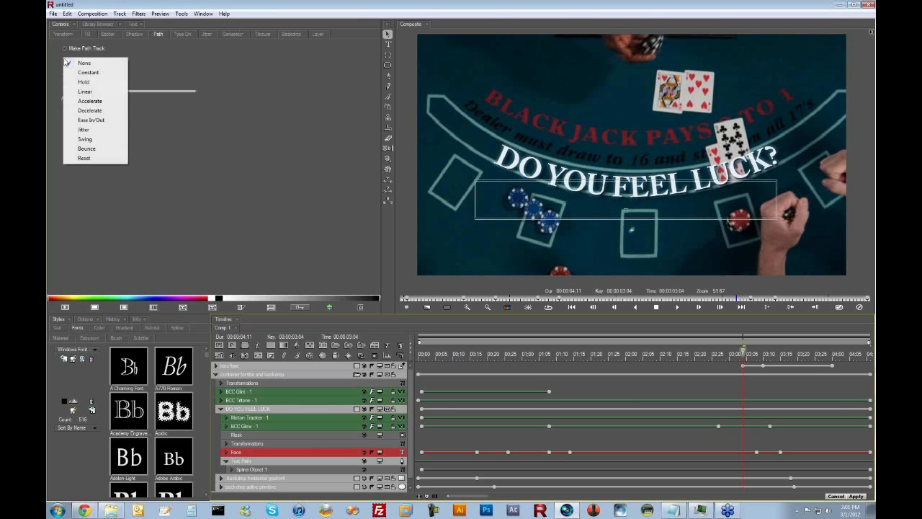
{"action": "left_click", "coordinate": [70, 111]}
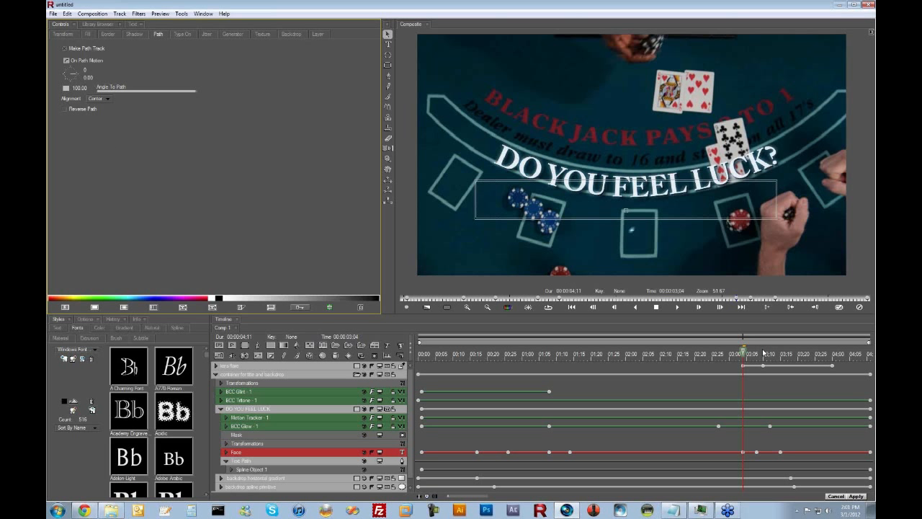
Step: At 00:00:03;10, set the Face track's On Path Motion to Decelerate with a value of about -58
{"action": "left_click", "coordinate": [764, 352]}
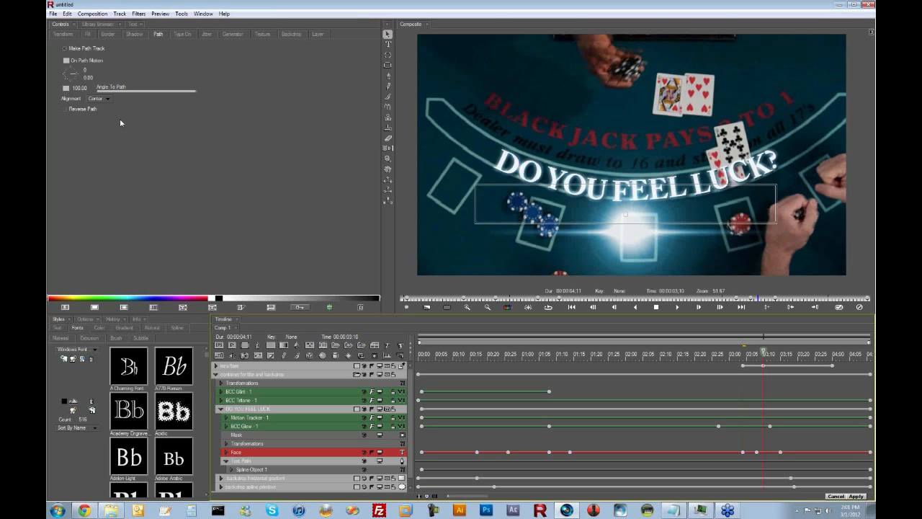
{"action": "left_click", "coordinate": [67, 62]}
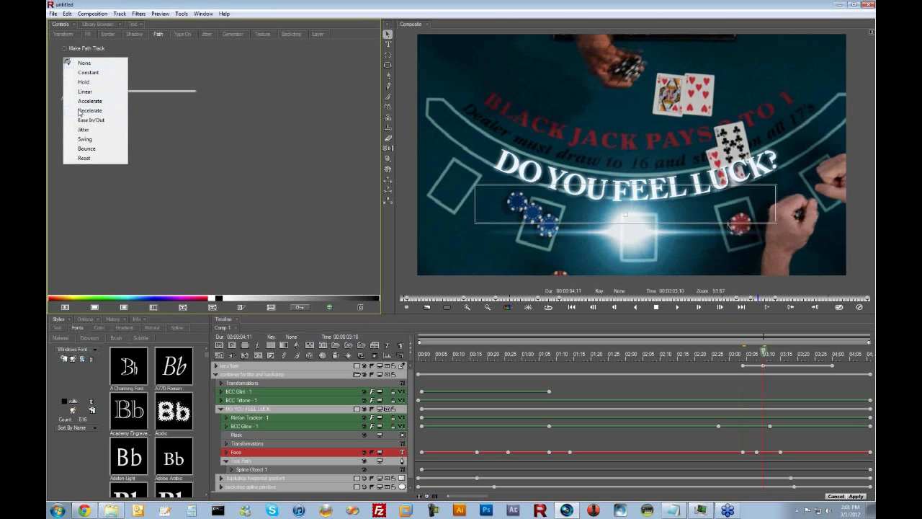
{"action": "left_click", "coordinate": [79, 110]}
{"action": "left_click", "coordinate": [76, 75]}
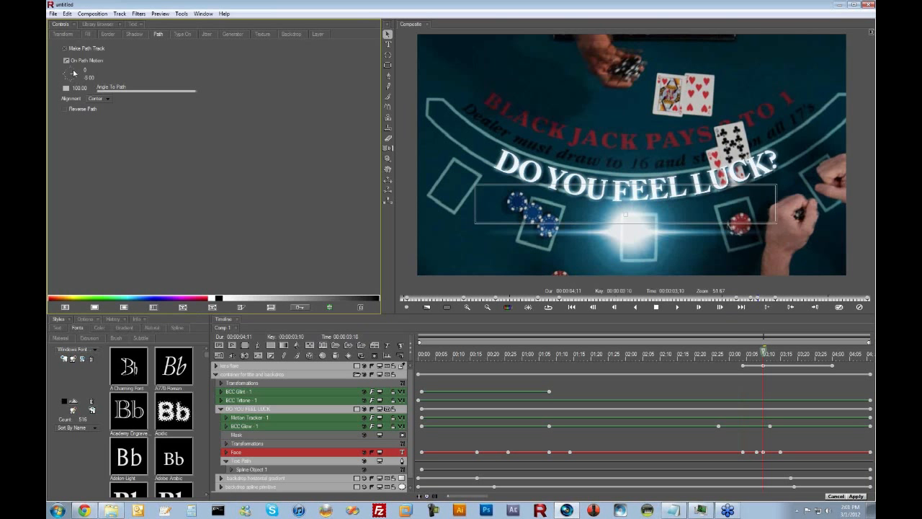
{"action": "left_click_drag", "start_coordinate": [76, 75], "coordinate": [243, 192]}
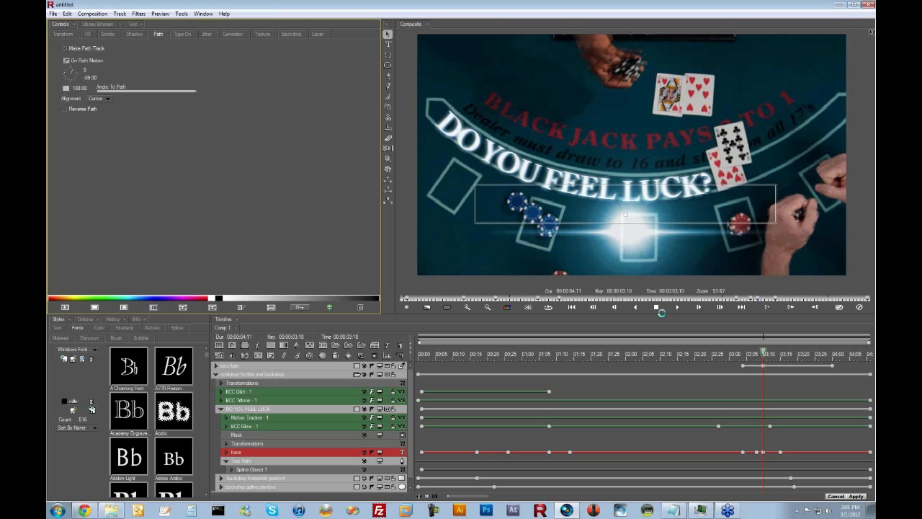
Step: At the end of the composition, 00:00:04;11, set On Path Motion to Accelerate with a value of one revolution plus 1.00
{"action": "left_click", "coordinate": [741, 307]}
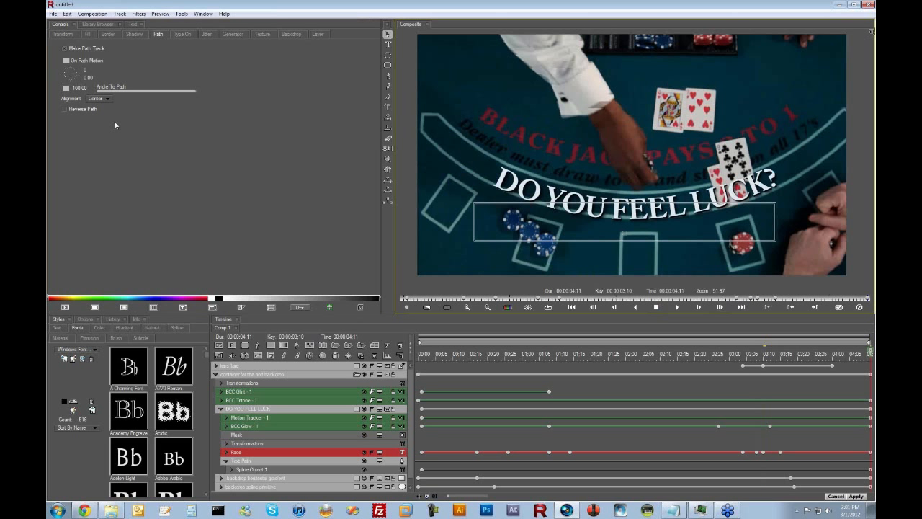
{"action": "left_click", "coordinate": [66, 61]}
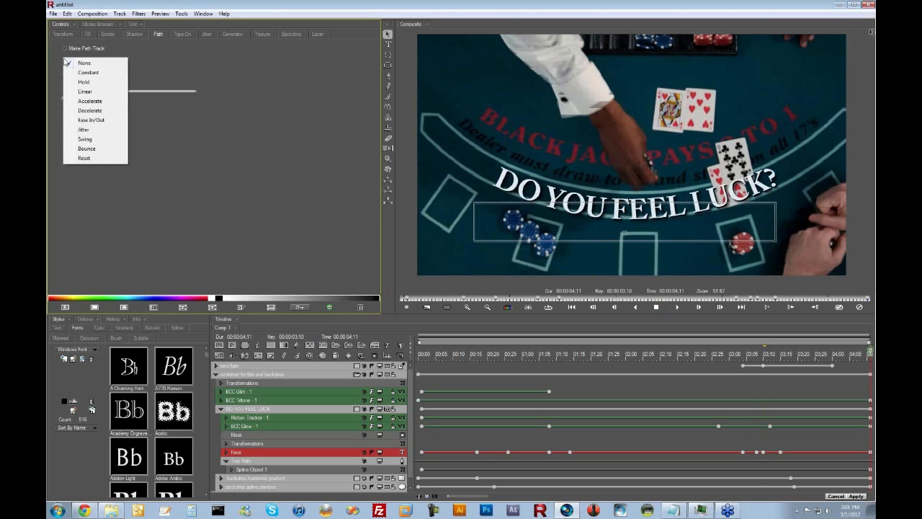
{"action": "left_click", "coordinate": [82, 101]}
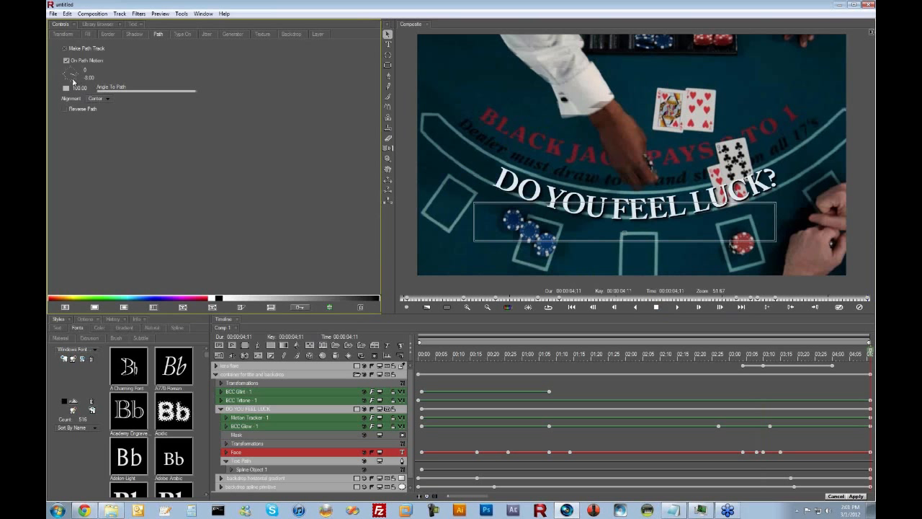
{"action": "mouse_move", "coordinate": [73, 82]}
{"action": "left_mouse_down"}
{"action": "mouse_move", "coordinate": [65, 69]}
{"action": "mouse_move", "coordinate": [87, 75]}
{"action": "left_mouse_up"}
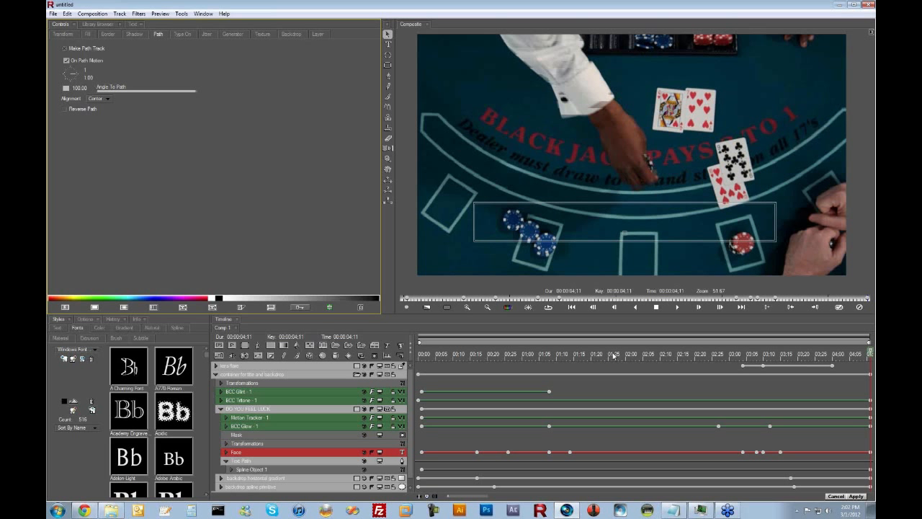
Step: Preview the title sliding along its path, and apply the Boris RED composition to return to Vegas Pro
{"action": "left_click", "coordinate": [614, 355]}
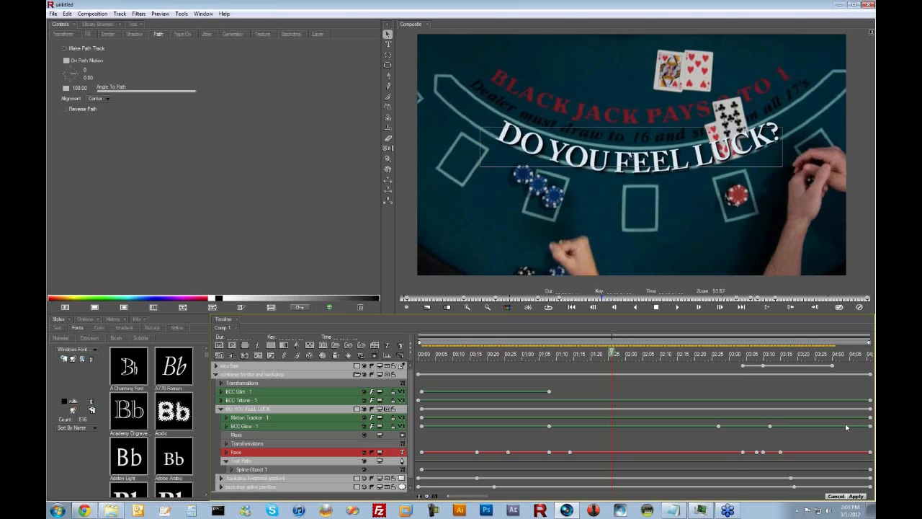
{"action": "key", "text": "space"}
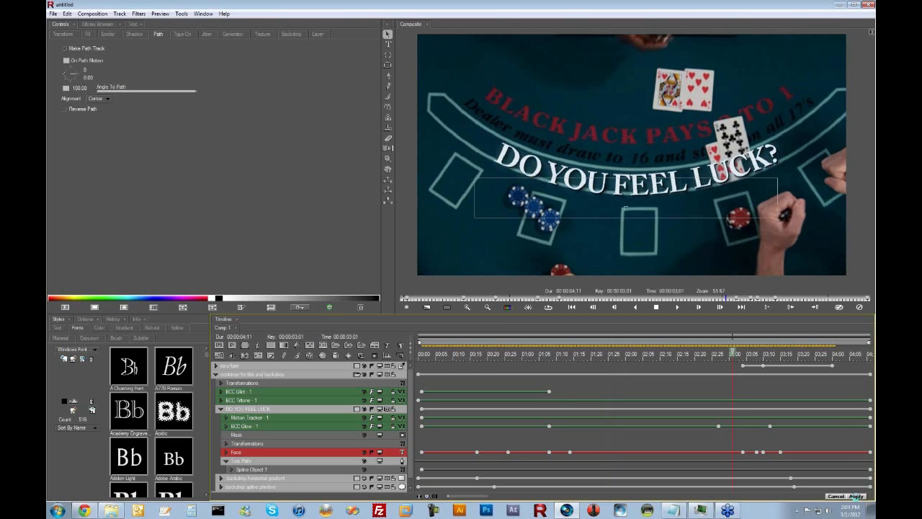
{"action": "left_click", "coordinate": [856, 496]}
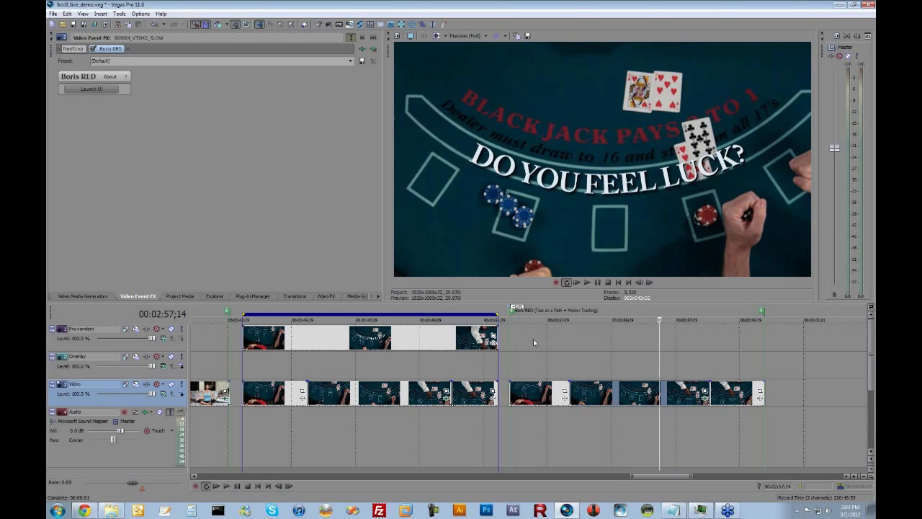
Step: Show more of the project timeline and place the playhead on the Pre-renders track's concert menu clip at 00:02:19;24
{"action": "scroll", "coordinate": [532, 340], "scroll_direction": "up", "scroll_amount": 3}
{"action": "scroll", "coordinate": [532, 340], "scroll_direction": "down", "scroll_amount": 3}
{"action": "scroll", "coordinate": [299, 340], "scroll_direction": "down", "scroll_amount": 2}
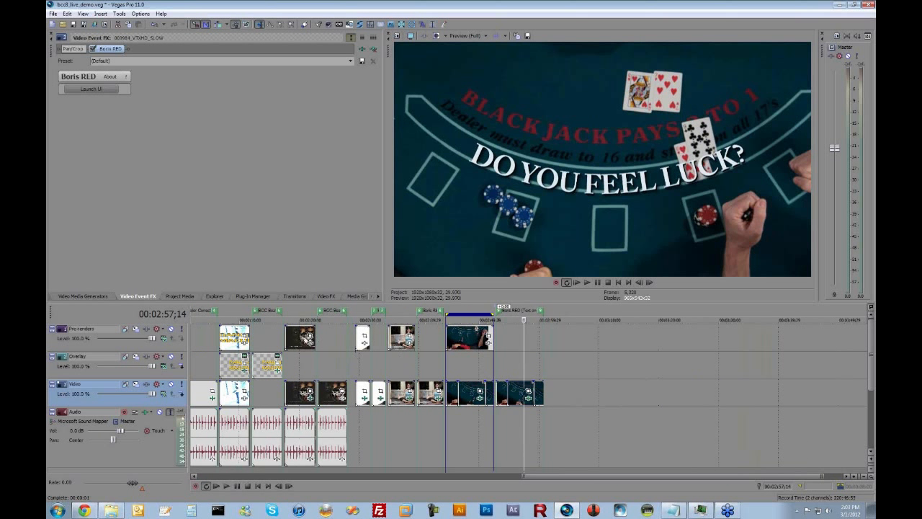
{"action": "left_click", "coordinate": [300, 340]}
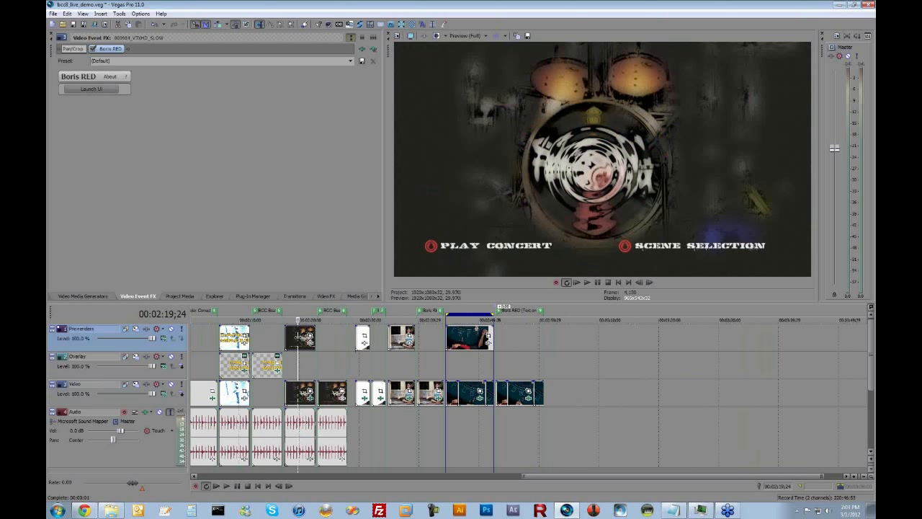